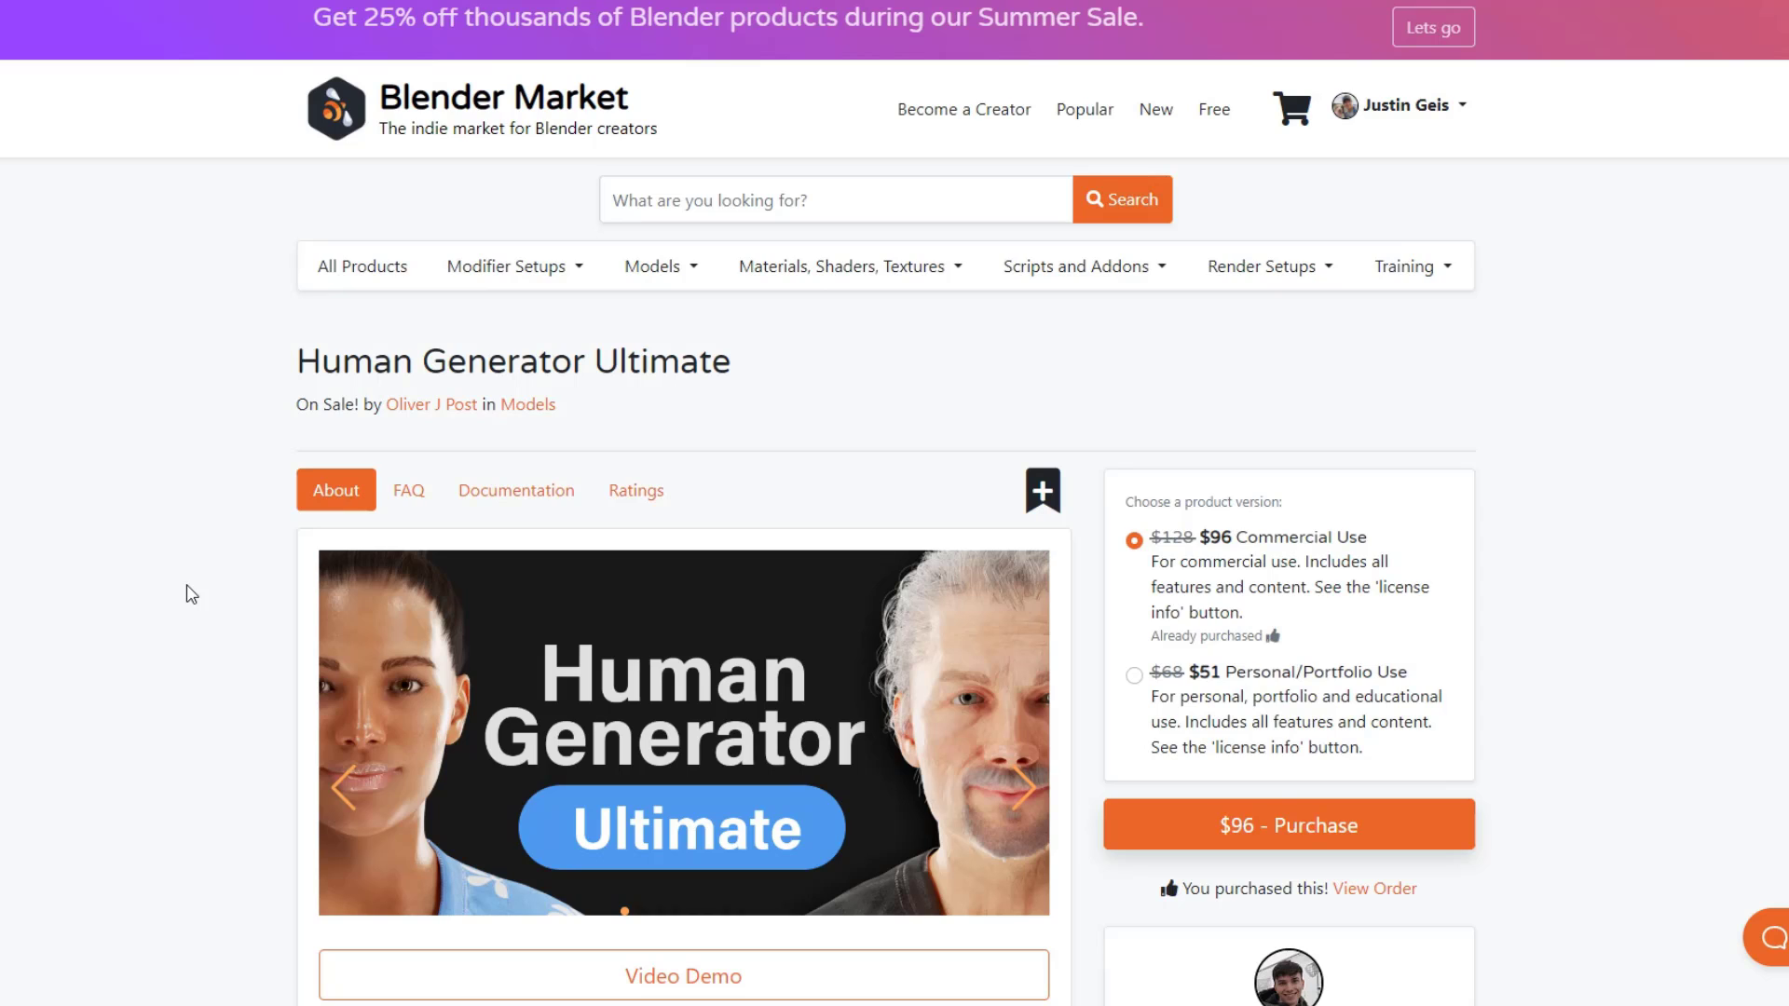
Look through the Human Generator Ultimate product page on Blender Market, including the feature summary and product details
{"action": "scroll", "coordinate": [192, 587], "scroll_direction": "down", "scroll_amount": 3}
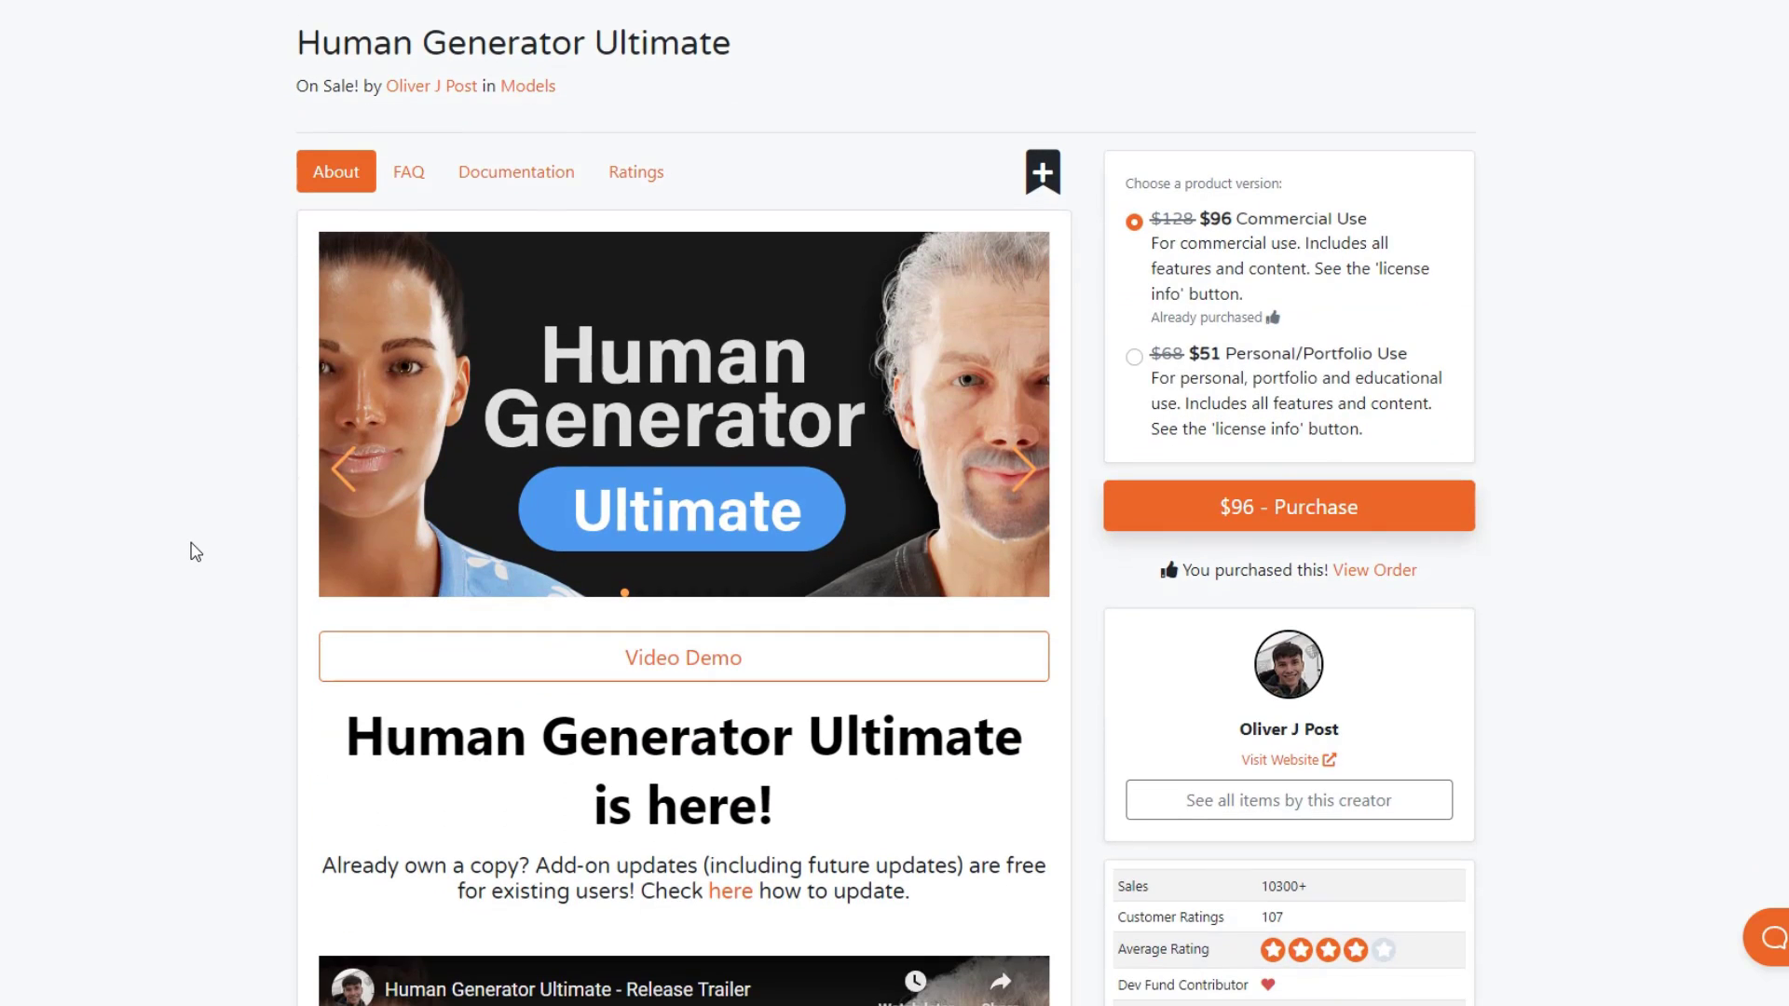
{"action": "scroll", "coordinate": [192, 551], "scroll_direction": "down", "scroll_amount": 5}
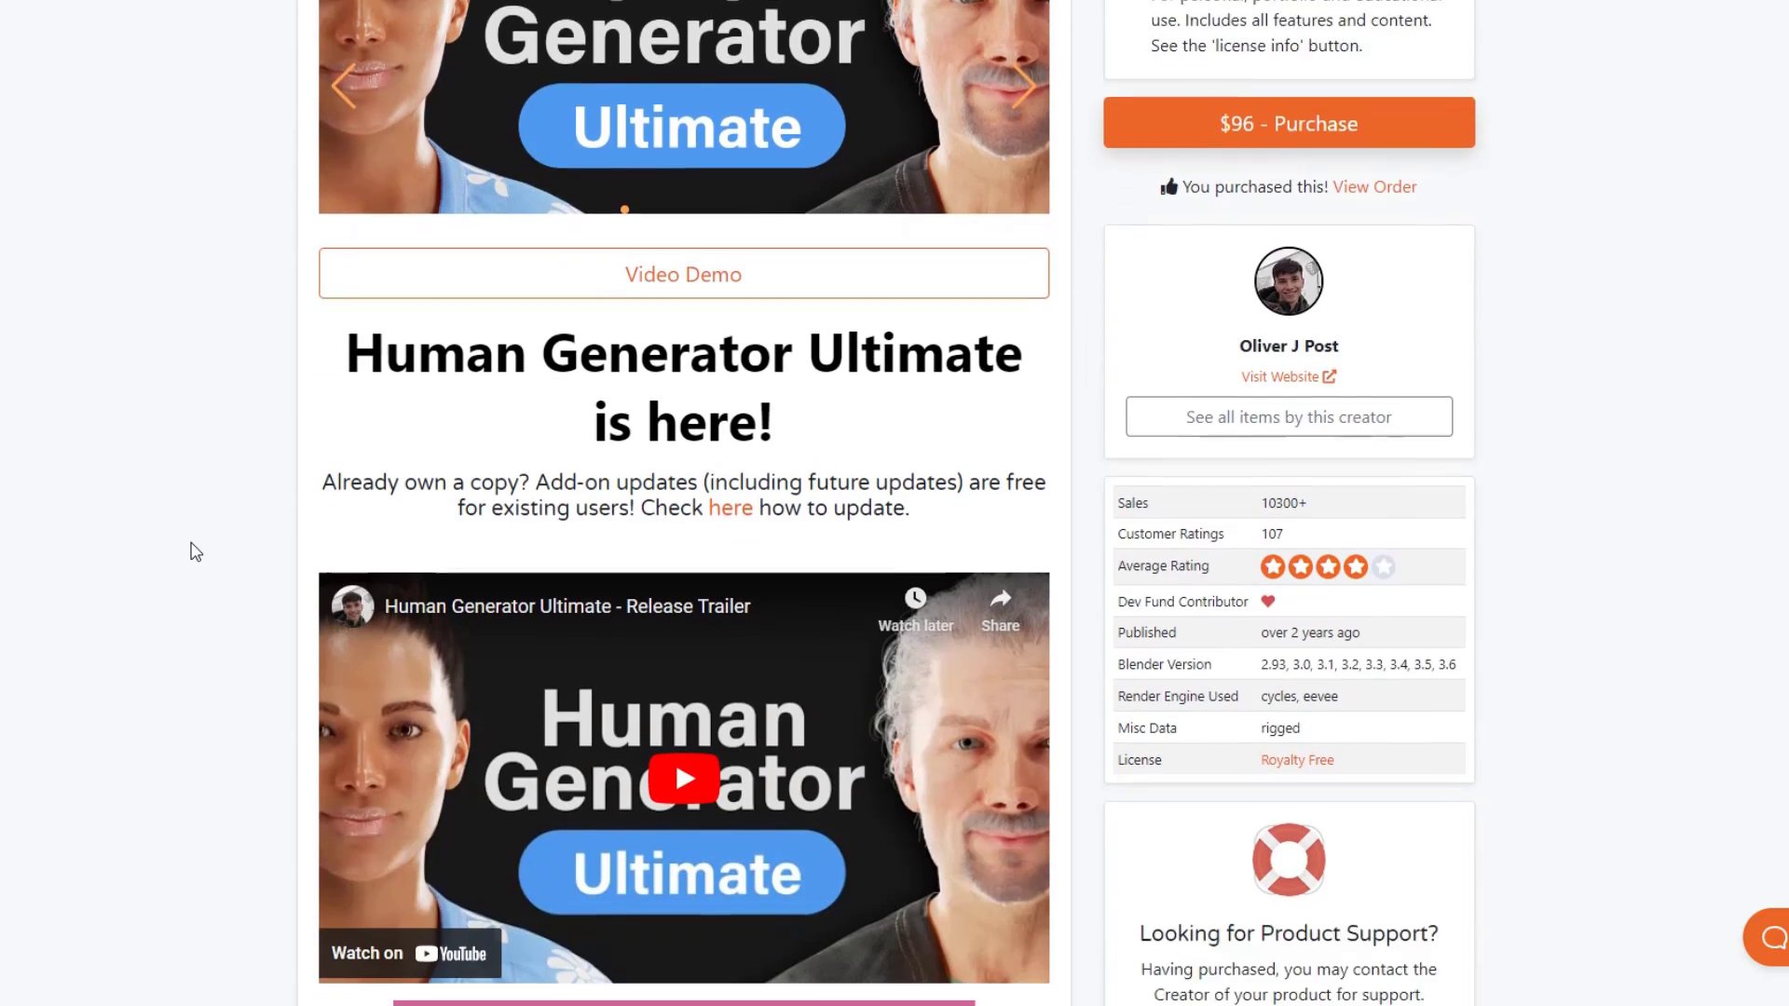
{"action": "scroll", "coordinate": [195, 552], "scroll_direction": "down", "scroll_amount": 8}
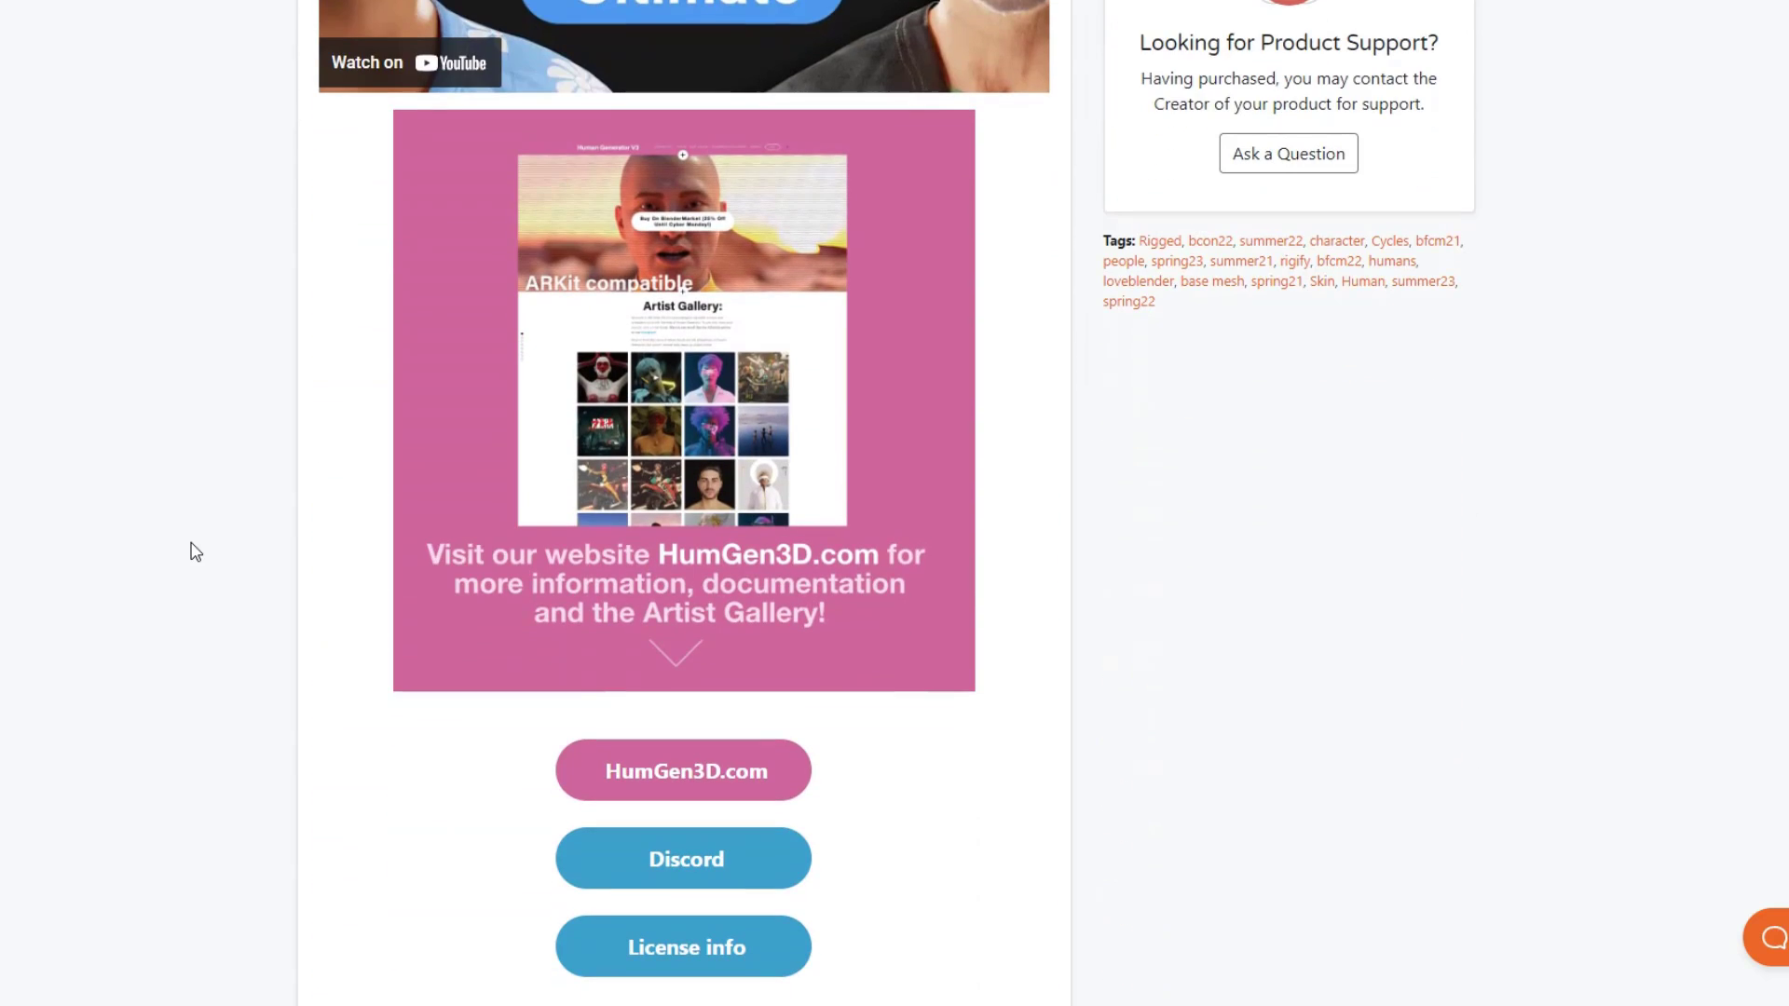
{"action": "scroll", "coordinate": [199, 550], "scroll_direction": "down", "scroll_amount": 13}
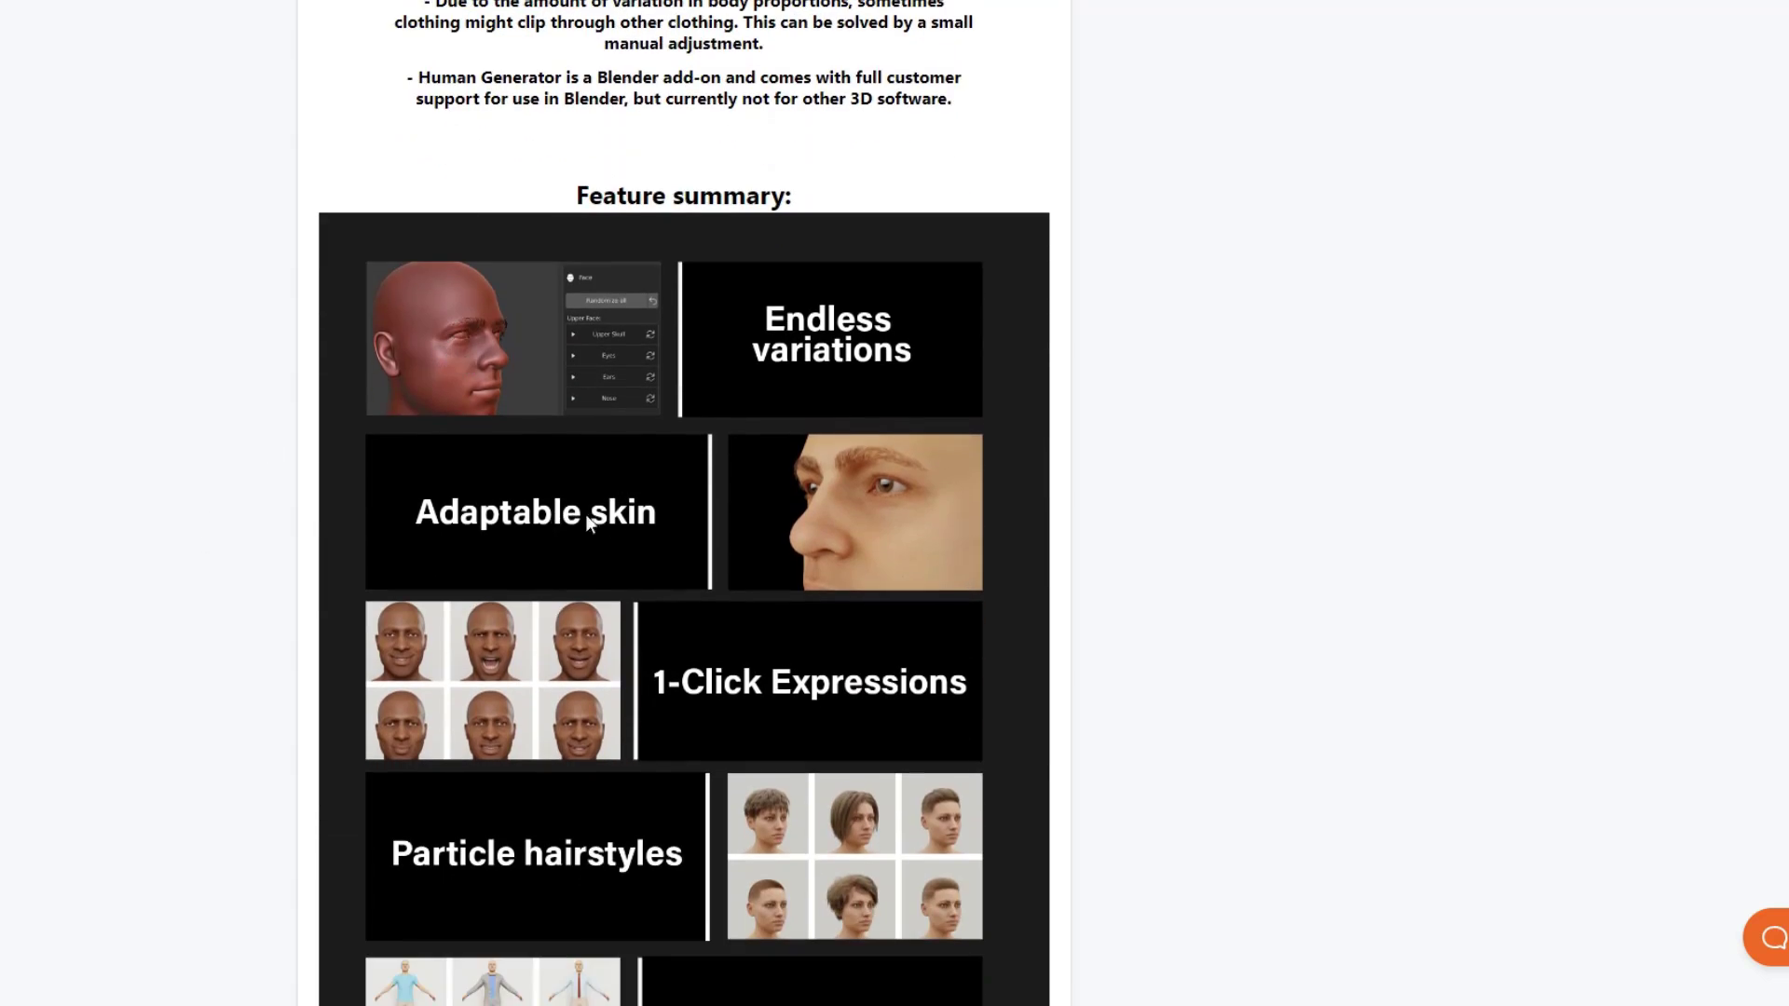
{"action": "scroll", "coordinate": [615, 531], "scroll_direction": "down", "scroll_amount": 2}
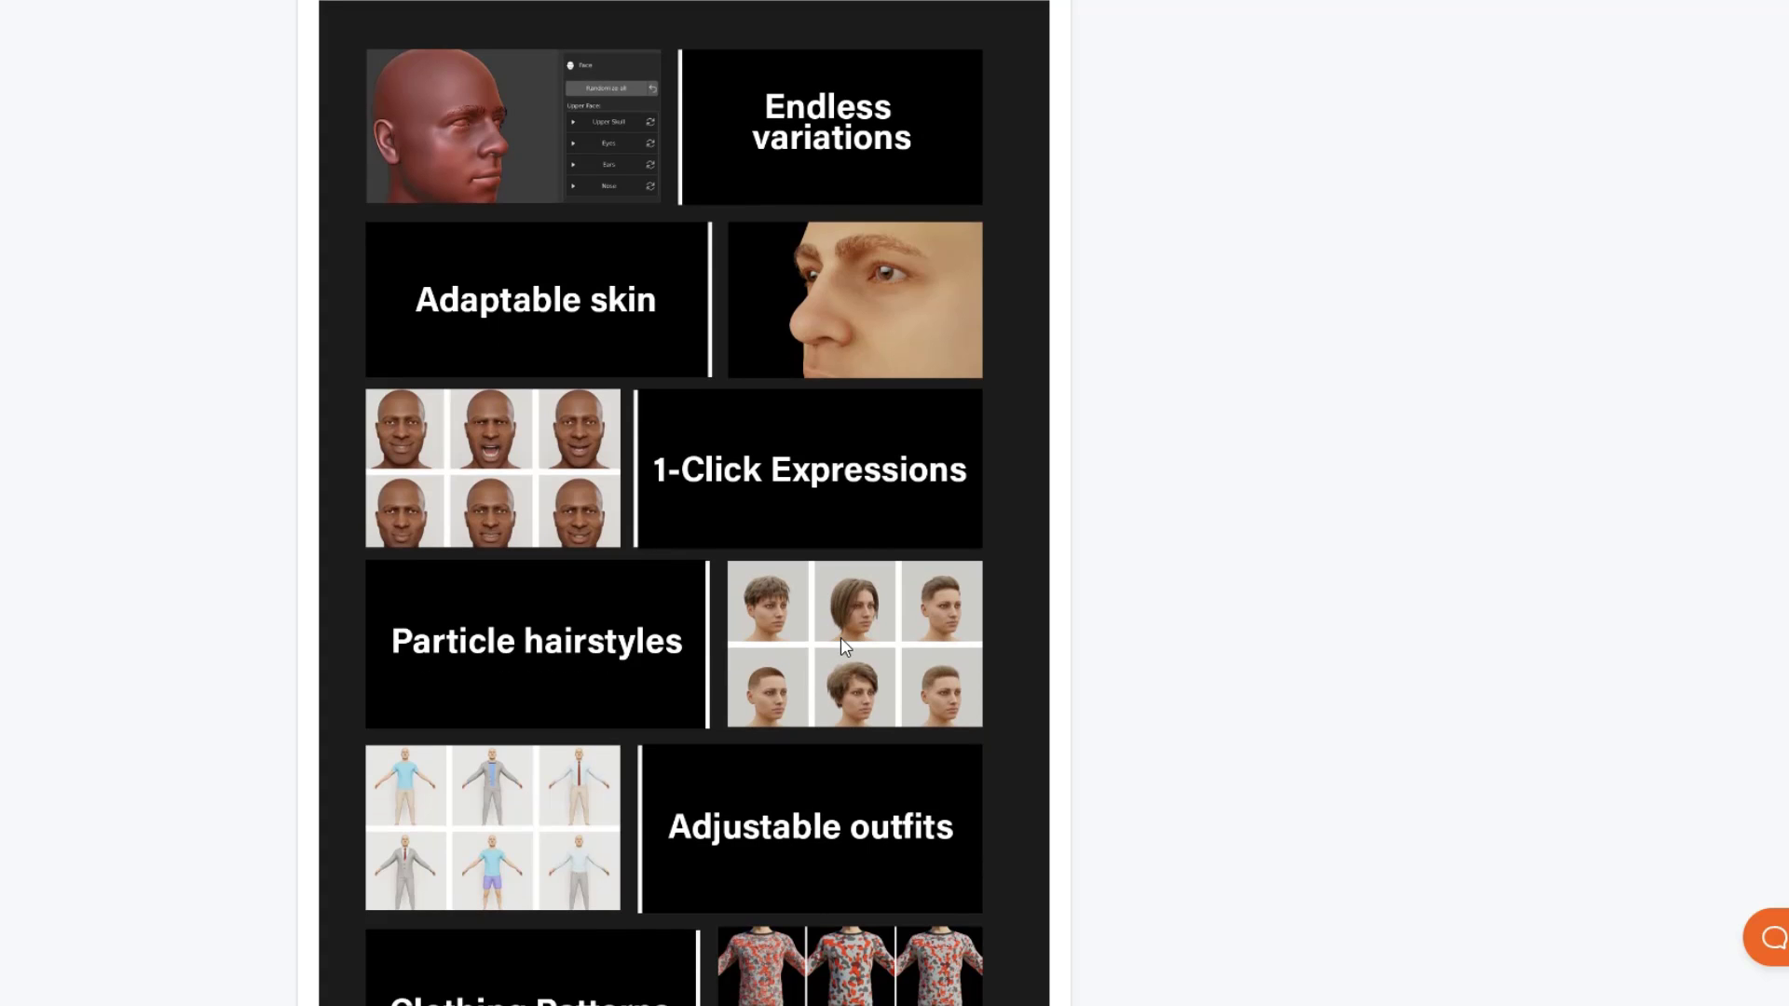
{"action": "scroll", "coordinate": [841, 637], "scroll_direction": "down", "scroll_amount": 4}
{"action": "scroll", "coordinate": [355, 531], "scroll_direction": "down", "scroll_amount": 3}
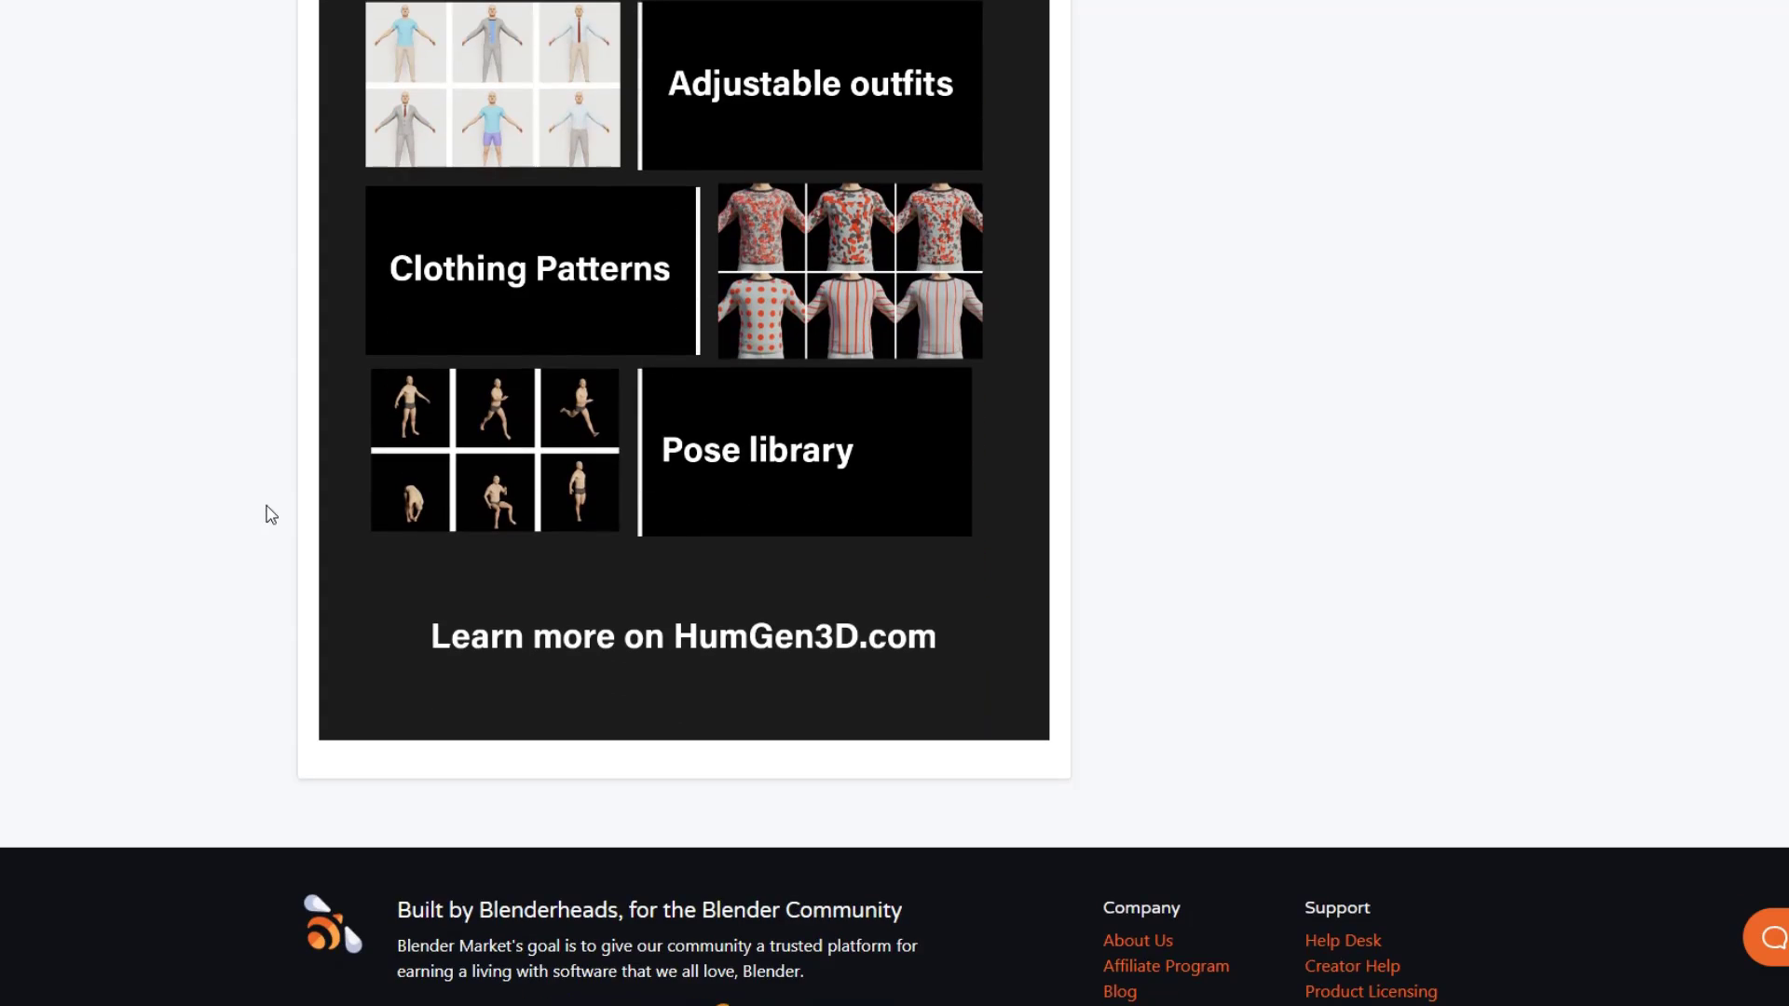
{"action": "scroll", "coordinate": [280, 519], "scroll_direction": "up", "scroll_amount": 10}
{"action": "scroll", "coordinate": [290, 538], "scroll_direction": "up", "scroll_amount": 10}
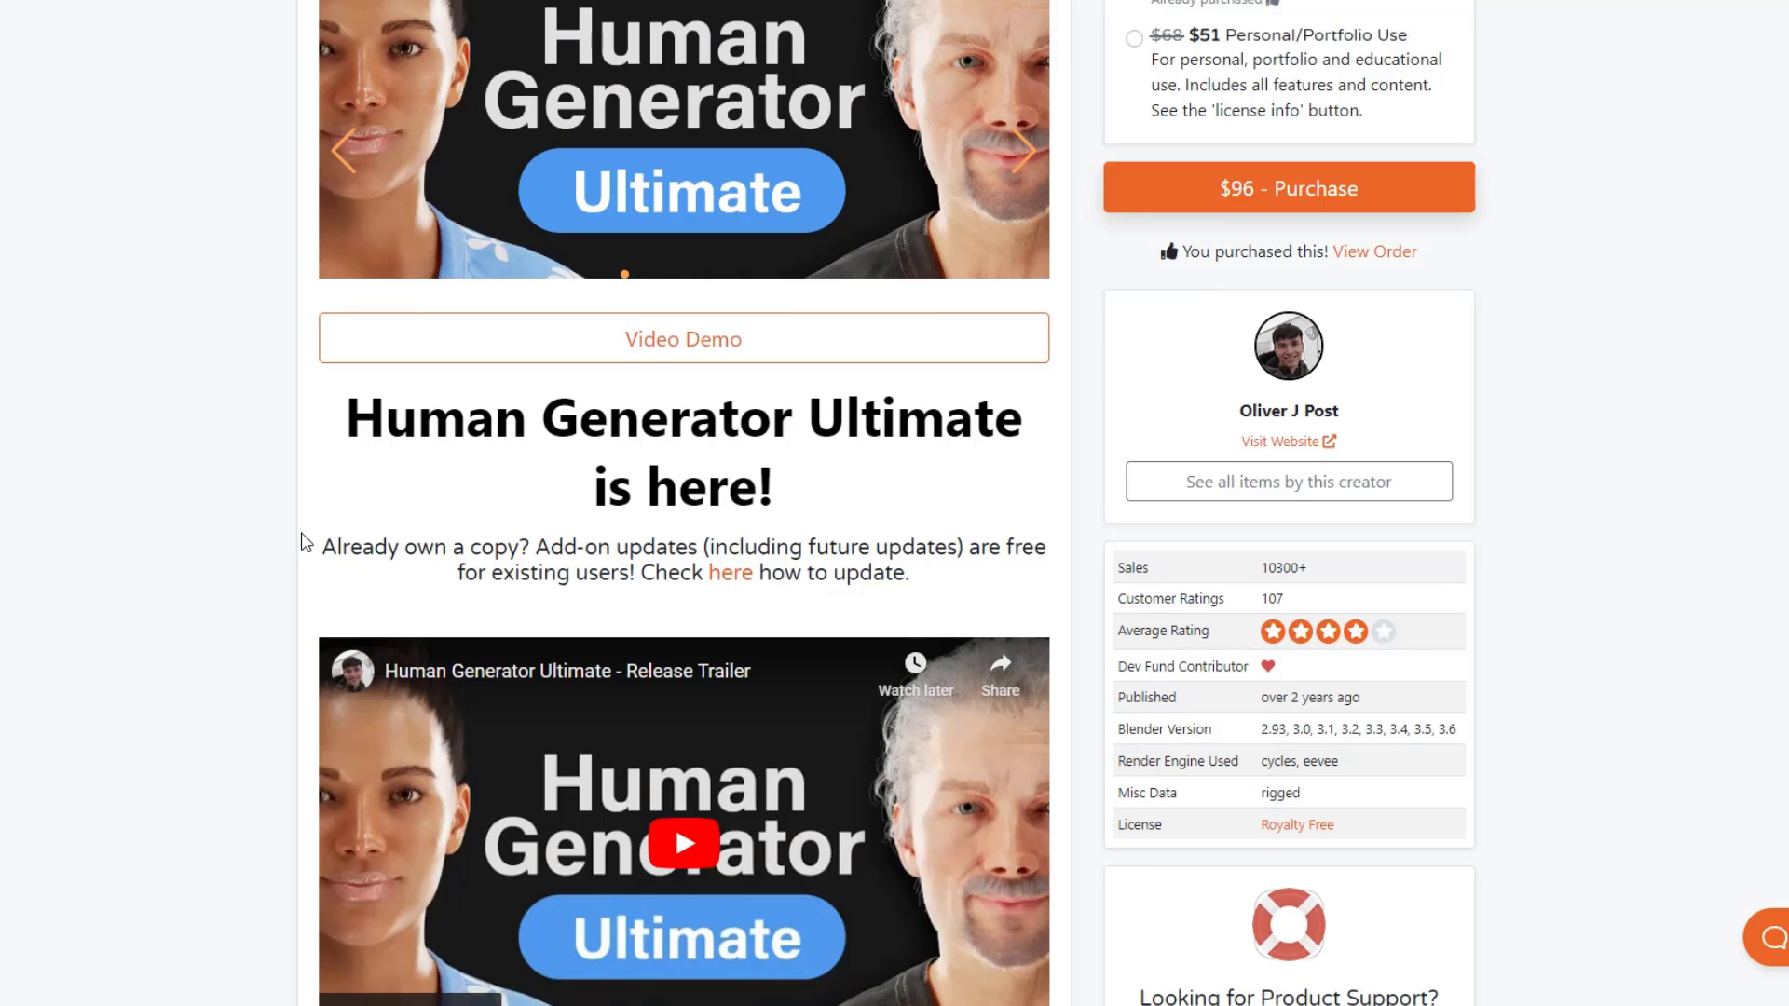
{"action": "scroll", "coordinate": [299, 538], "scroll_direction": "up", "scroll_amount": 5}
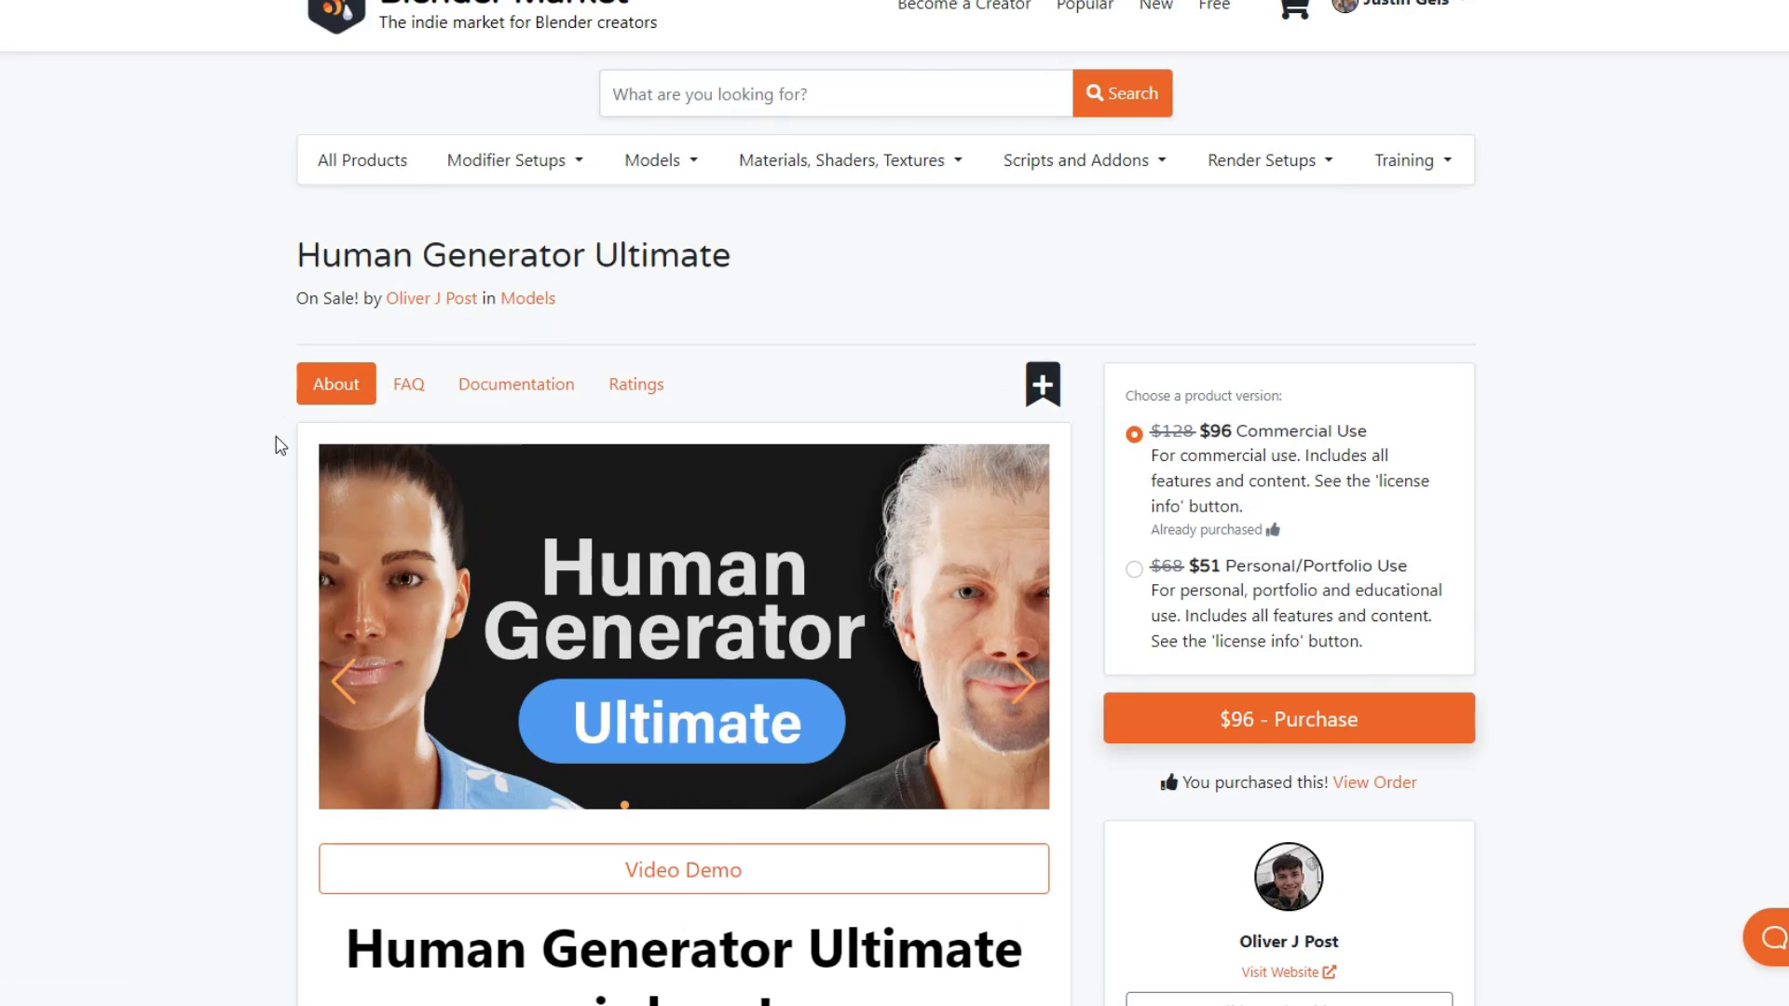
{"action": "scroll", "coordinate": [279, 443], "scroll_direction": "down", "scroll_amount": 2}
{"action": "scroll", "coordinate": [282, 438], "scroll_direction": "down", "scroll_amount": 2}
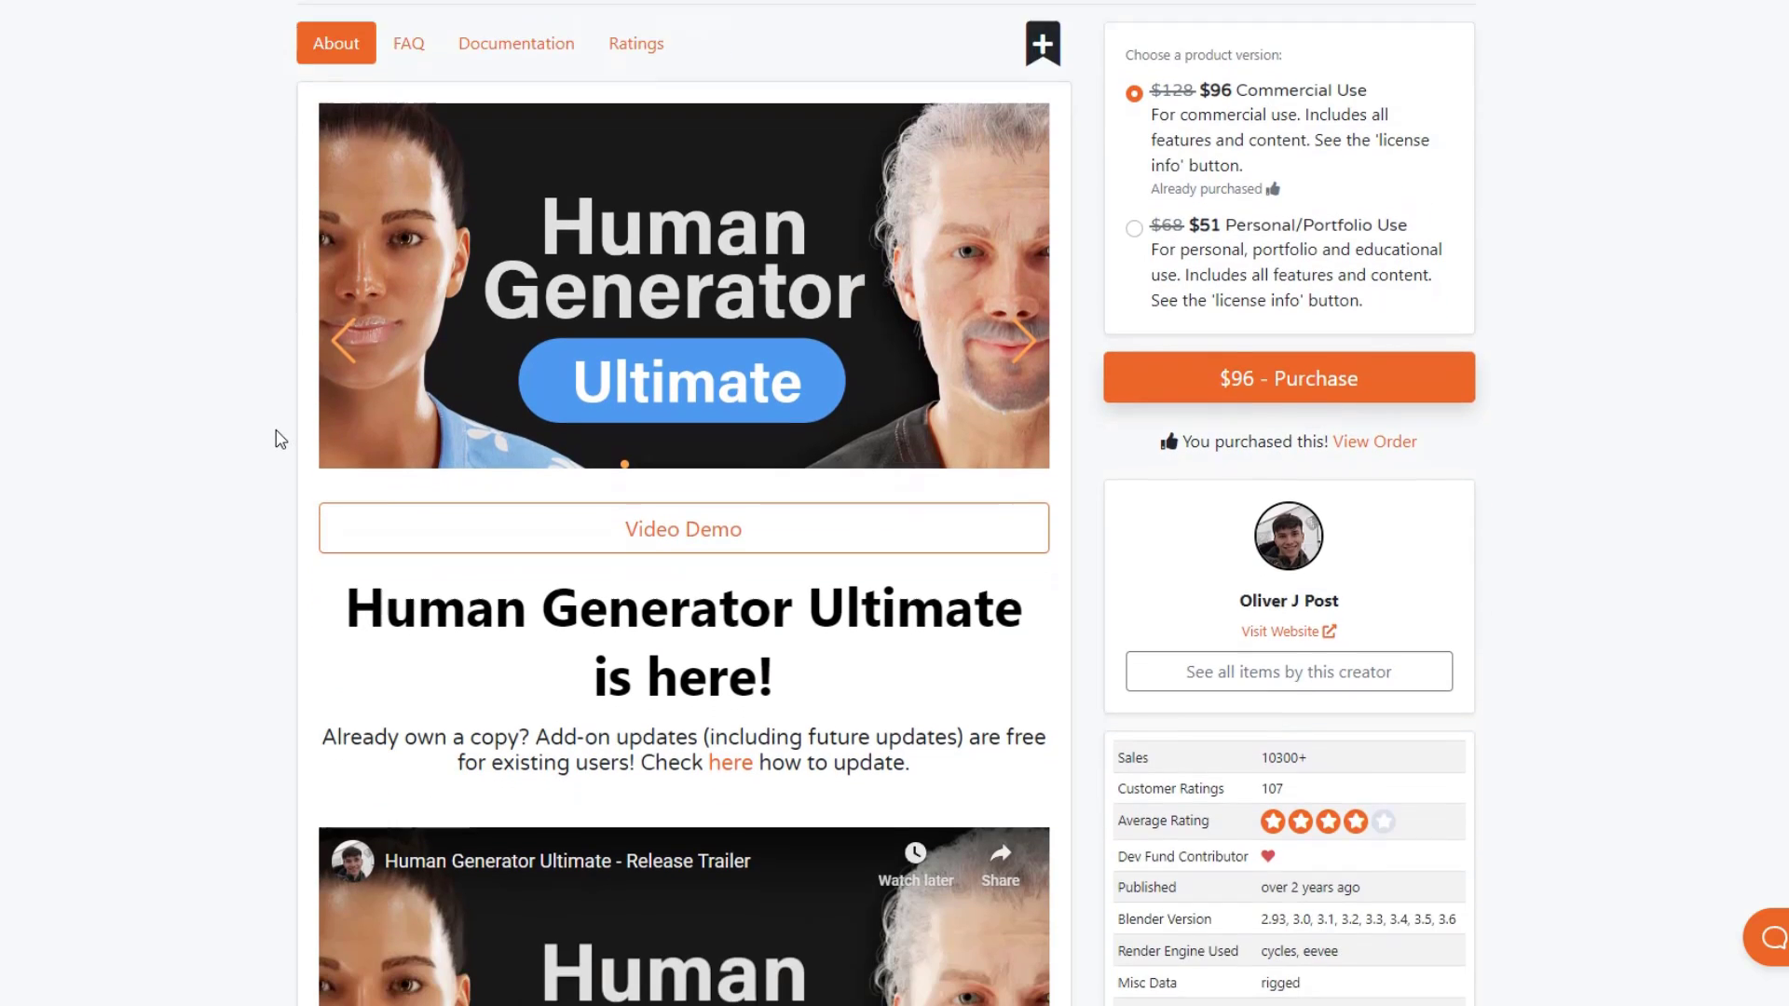
{"action": "scroll", "coordinate": [280, 435], "scroll_direction": "up", "scroll_amount": 1}
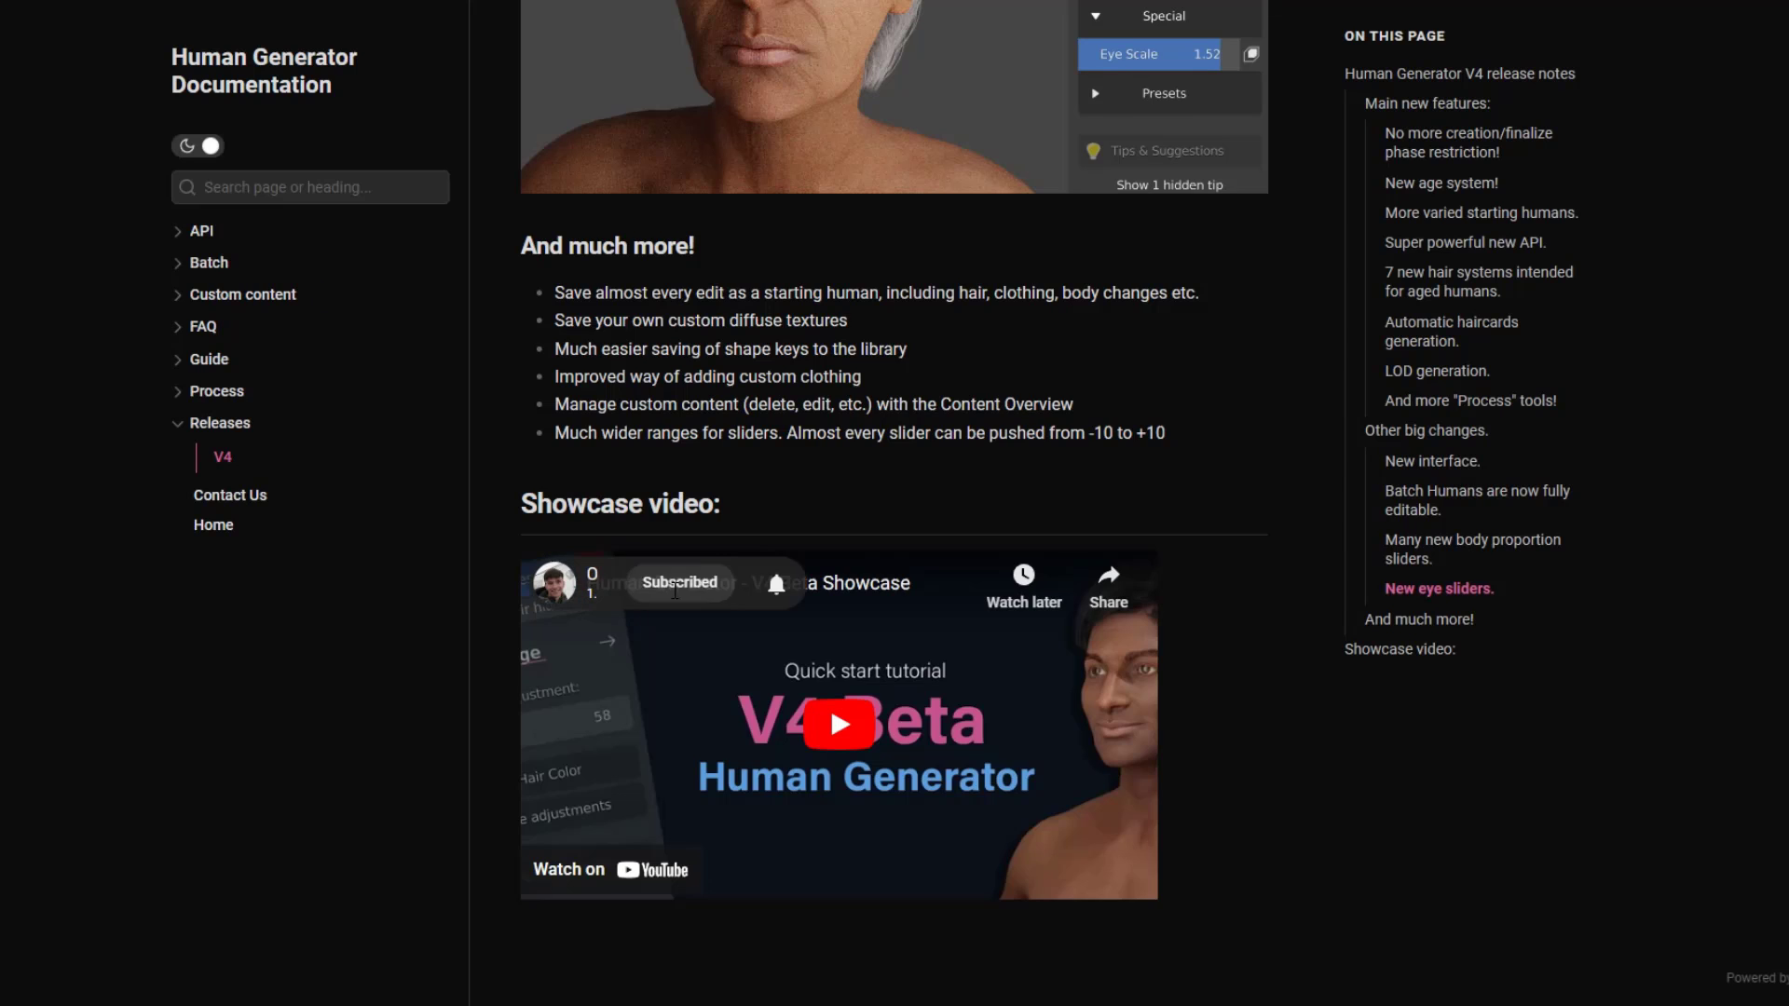
Review the main new features in the Human Generator V4 release notes, and play the Human Generator Ultimate release trailer on YouTube
{"action": "scroll", "coordinate": [592, 457], "scroll_direction": "up", "scroll_amount": 20}
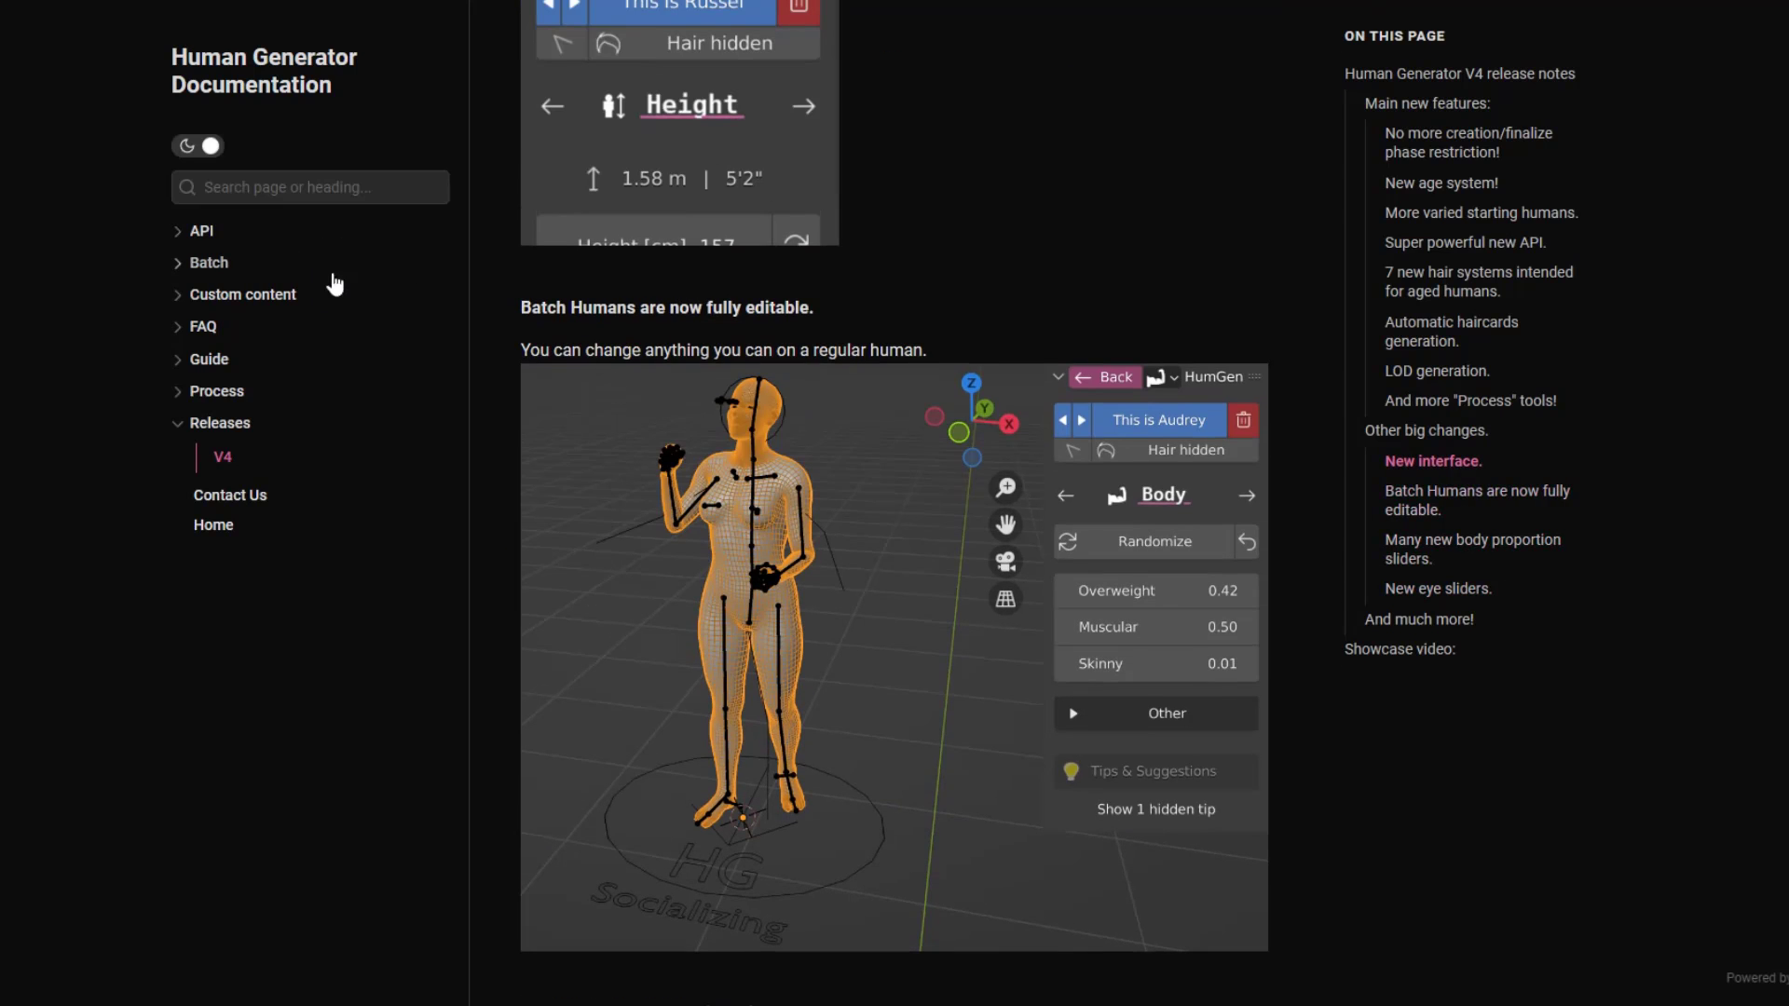
{"action": "scroll", "coordinate": [852, 398], "scroll_direction": "up", "scroll_amount": 10}
{"action": "scroll", "coordinate": [849, 389], "scroll_direction": "up", "scroll_amount": 15}
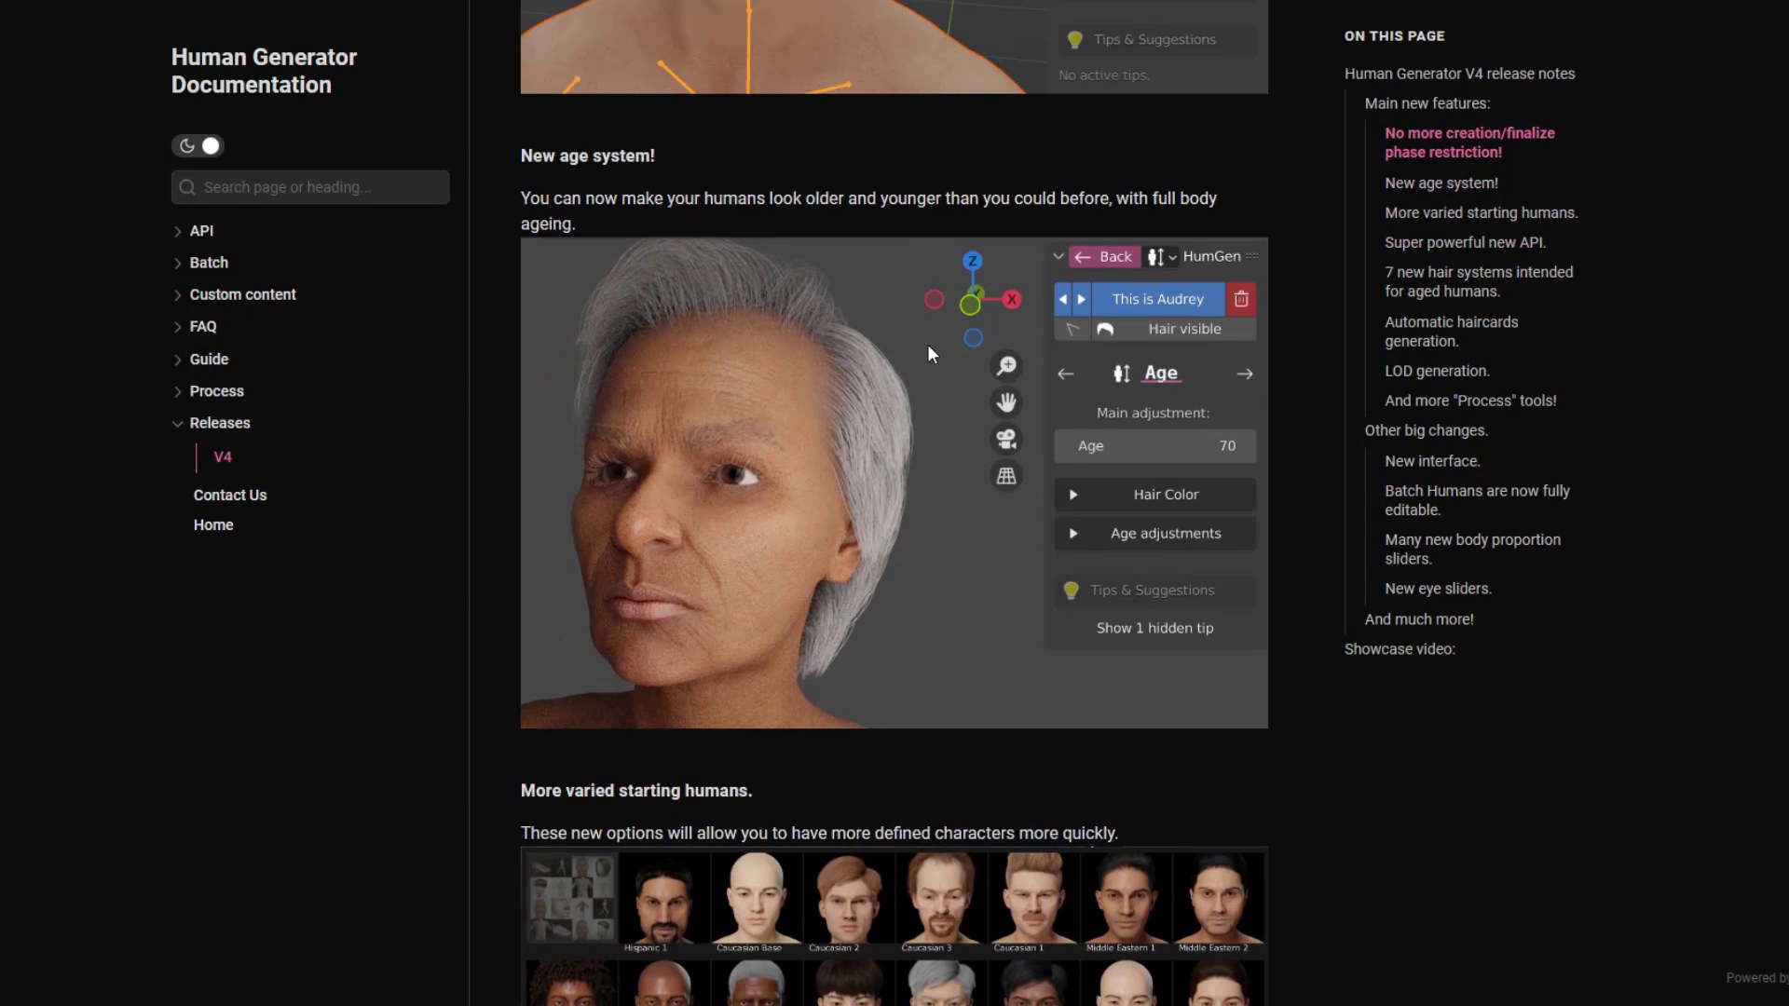
{"action": "scroll", "coordinate": [931, 354], "scroll_direction": "up", "scroll_amount": 5}
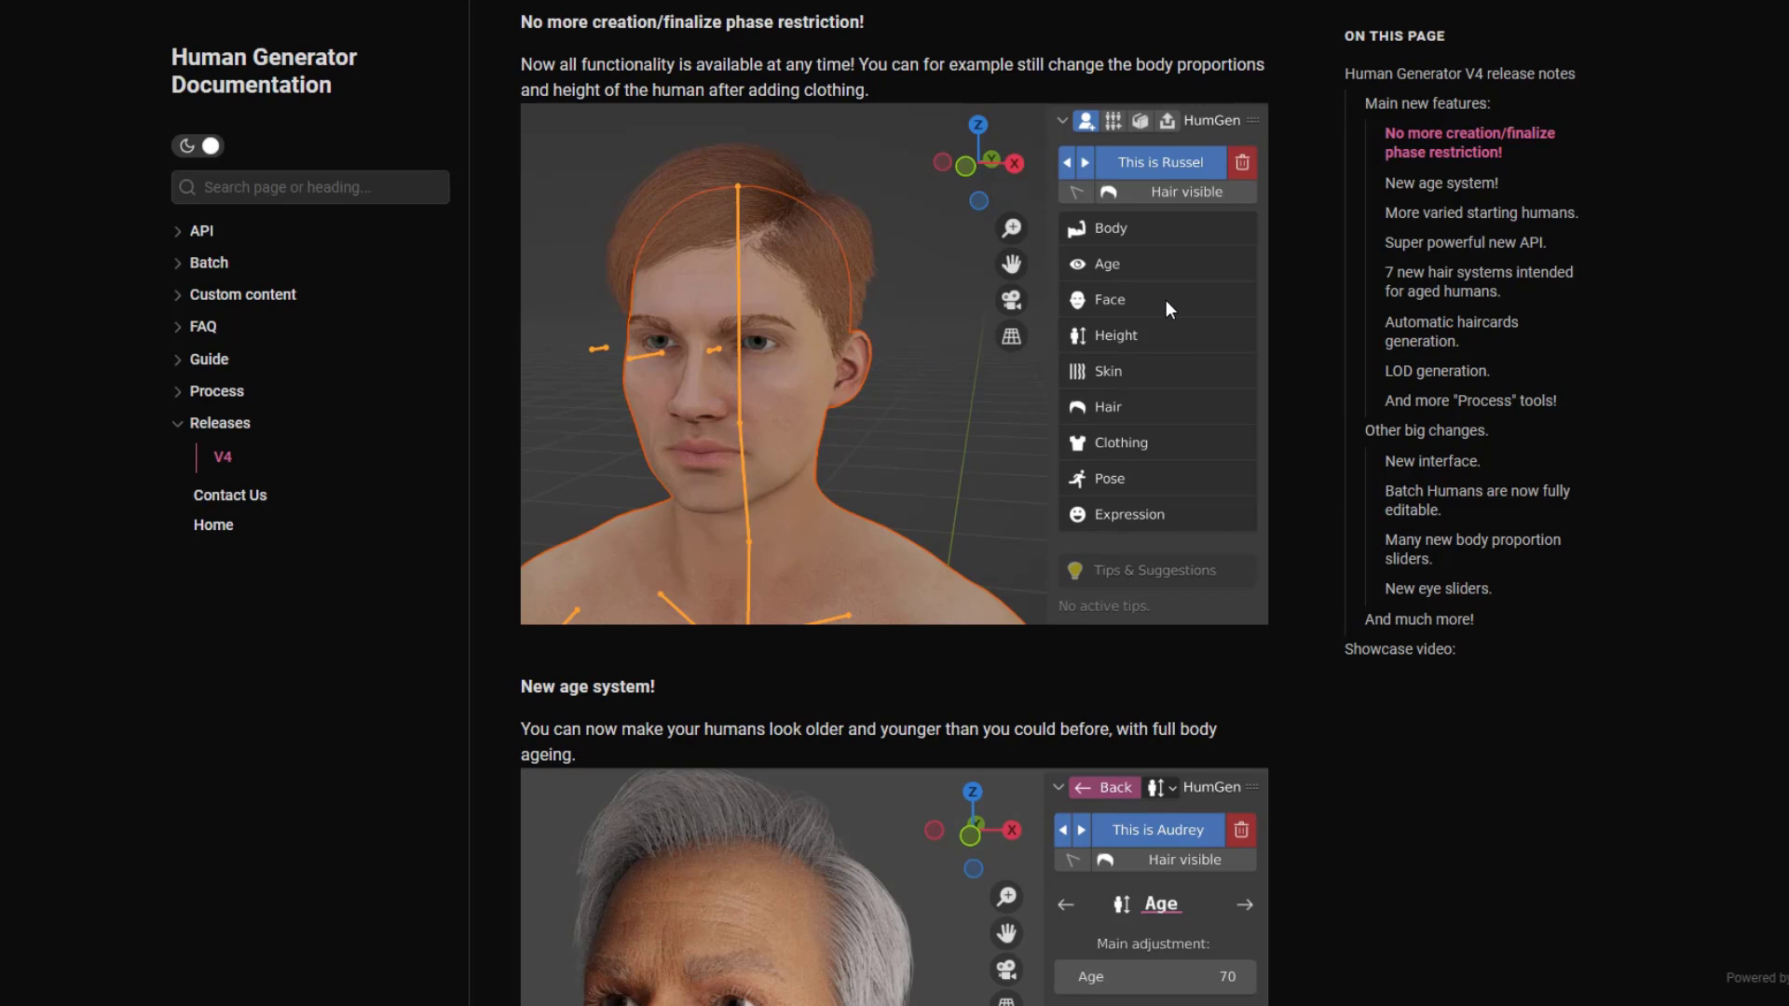
{"action": "left_click", "coordinate": [1442, 183]}
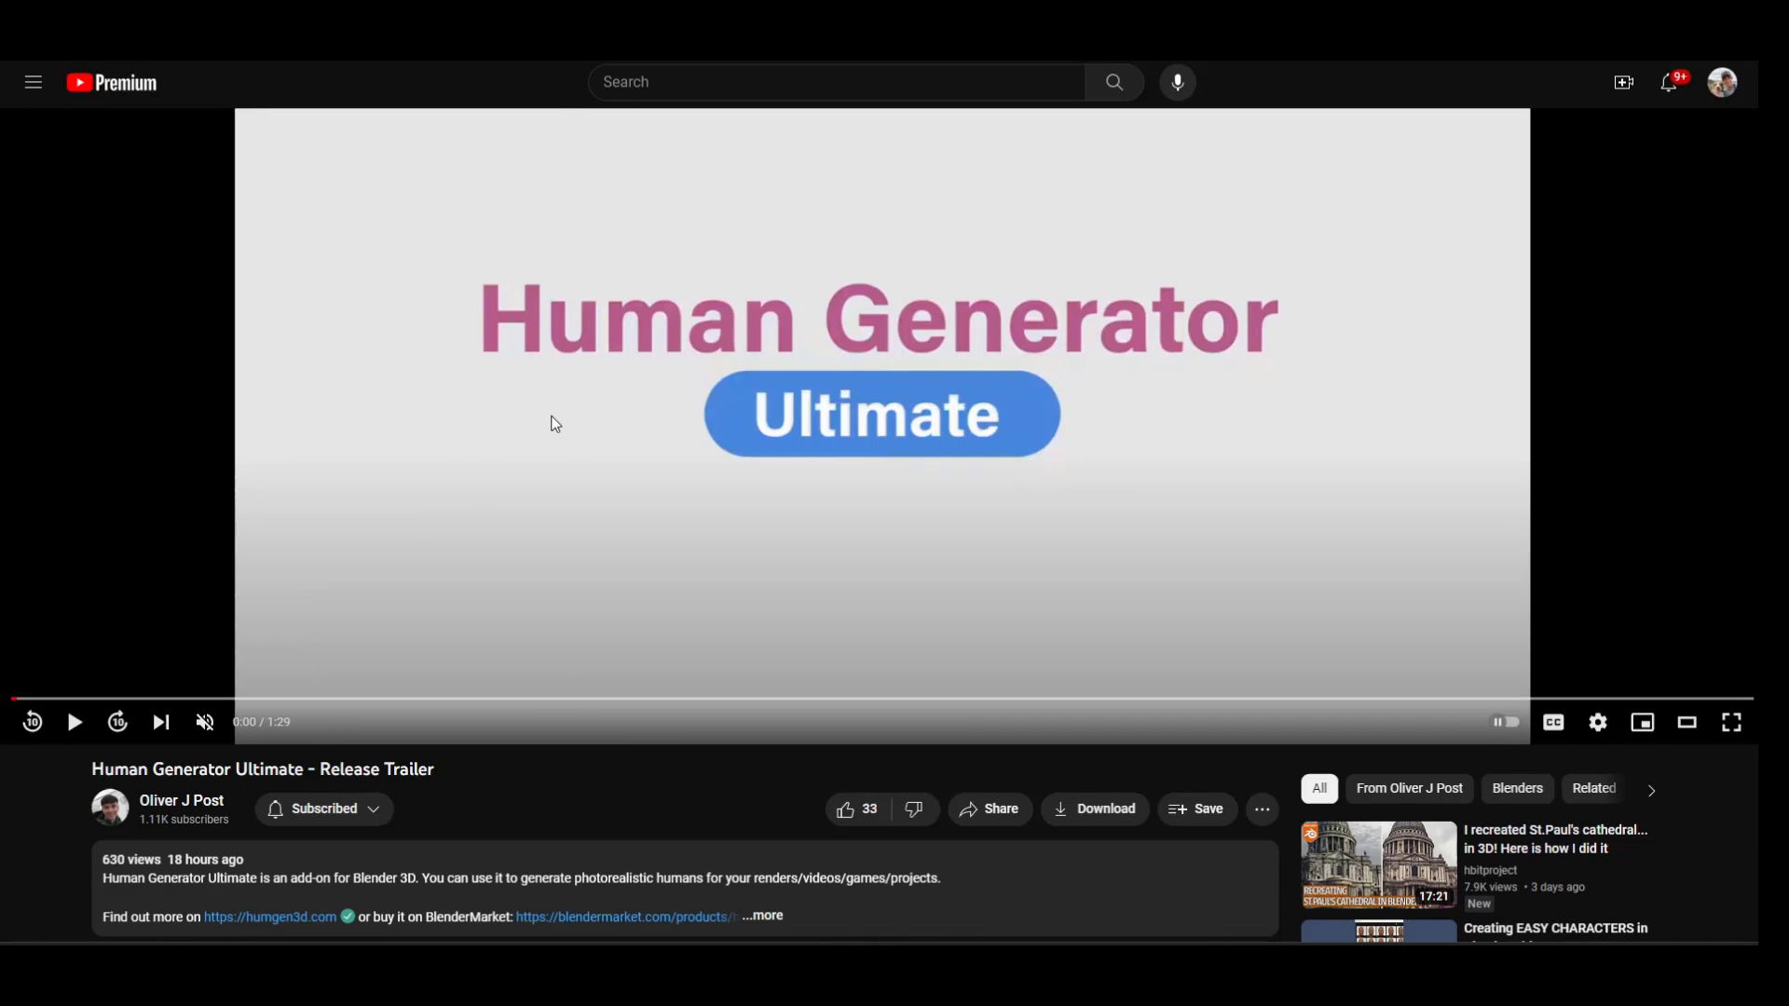
{"action": "left_click", "coordinate": [555, 424]}
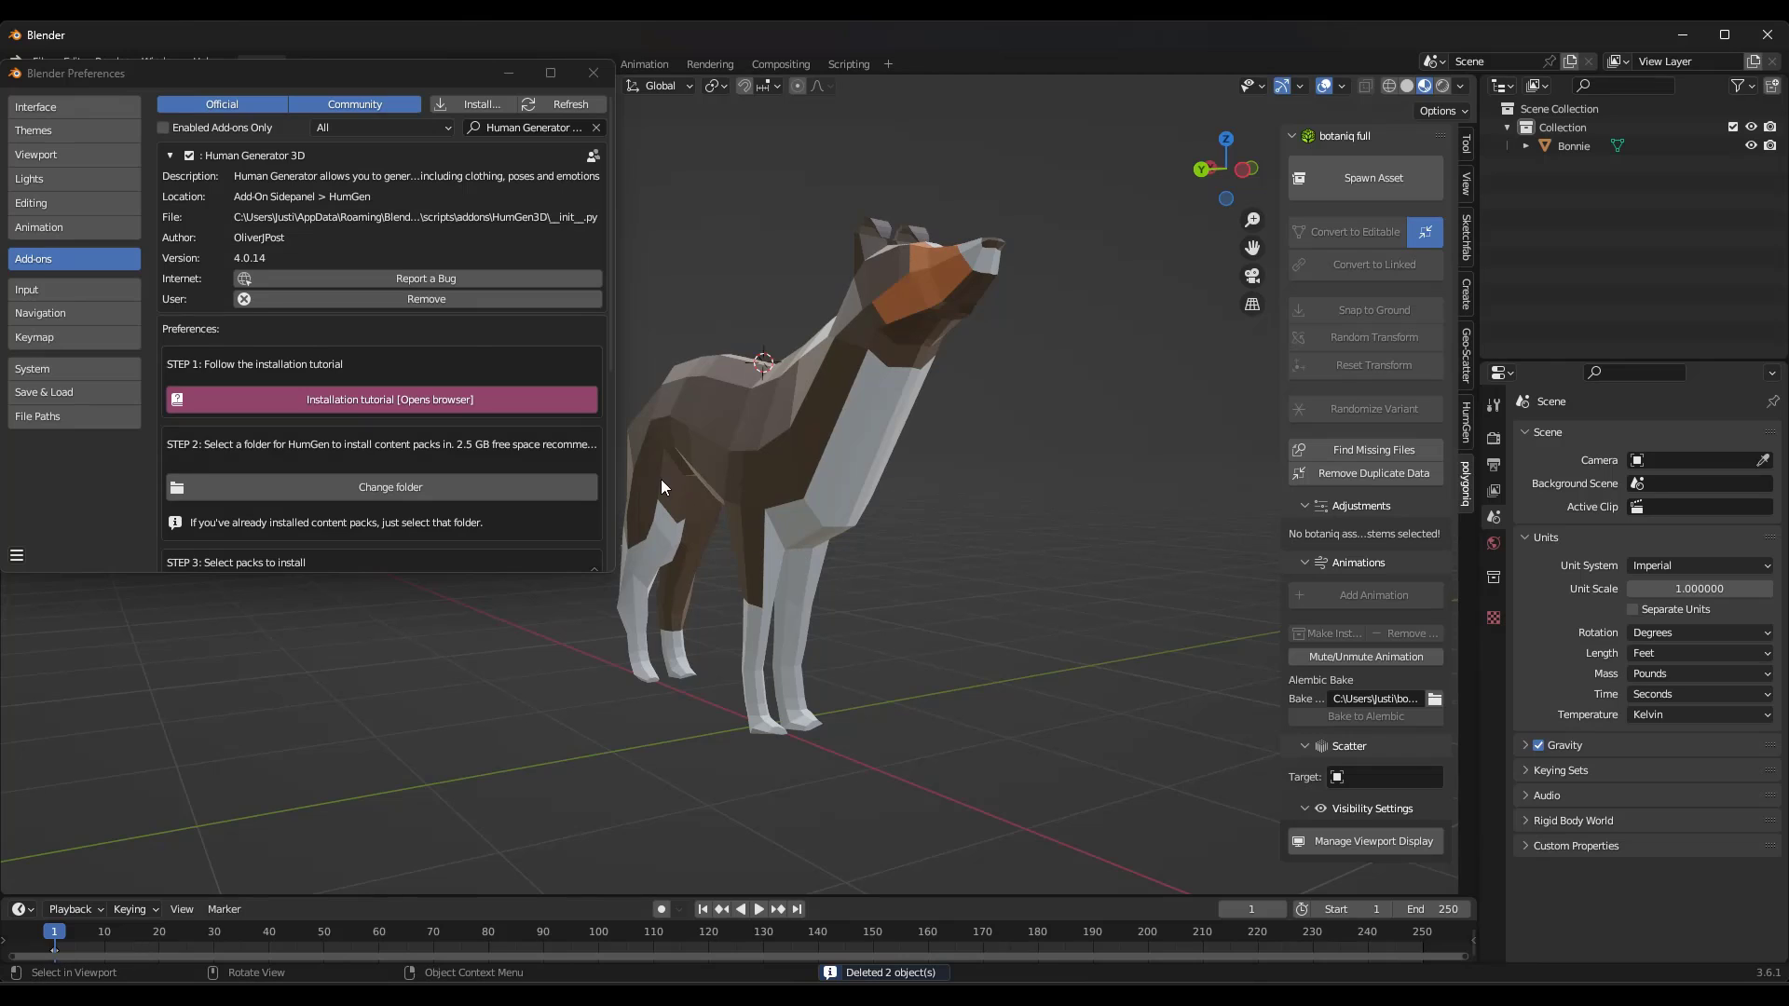
In Blender, examine the Human Generator 3D add-on's installation steps and content packs, and close the preferences
{"action": "left_click", "coordinate": [352, 165]}
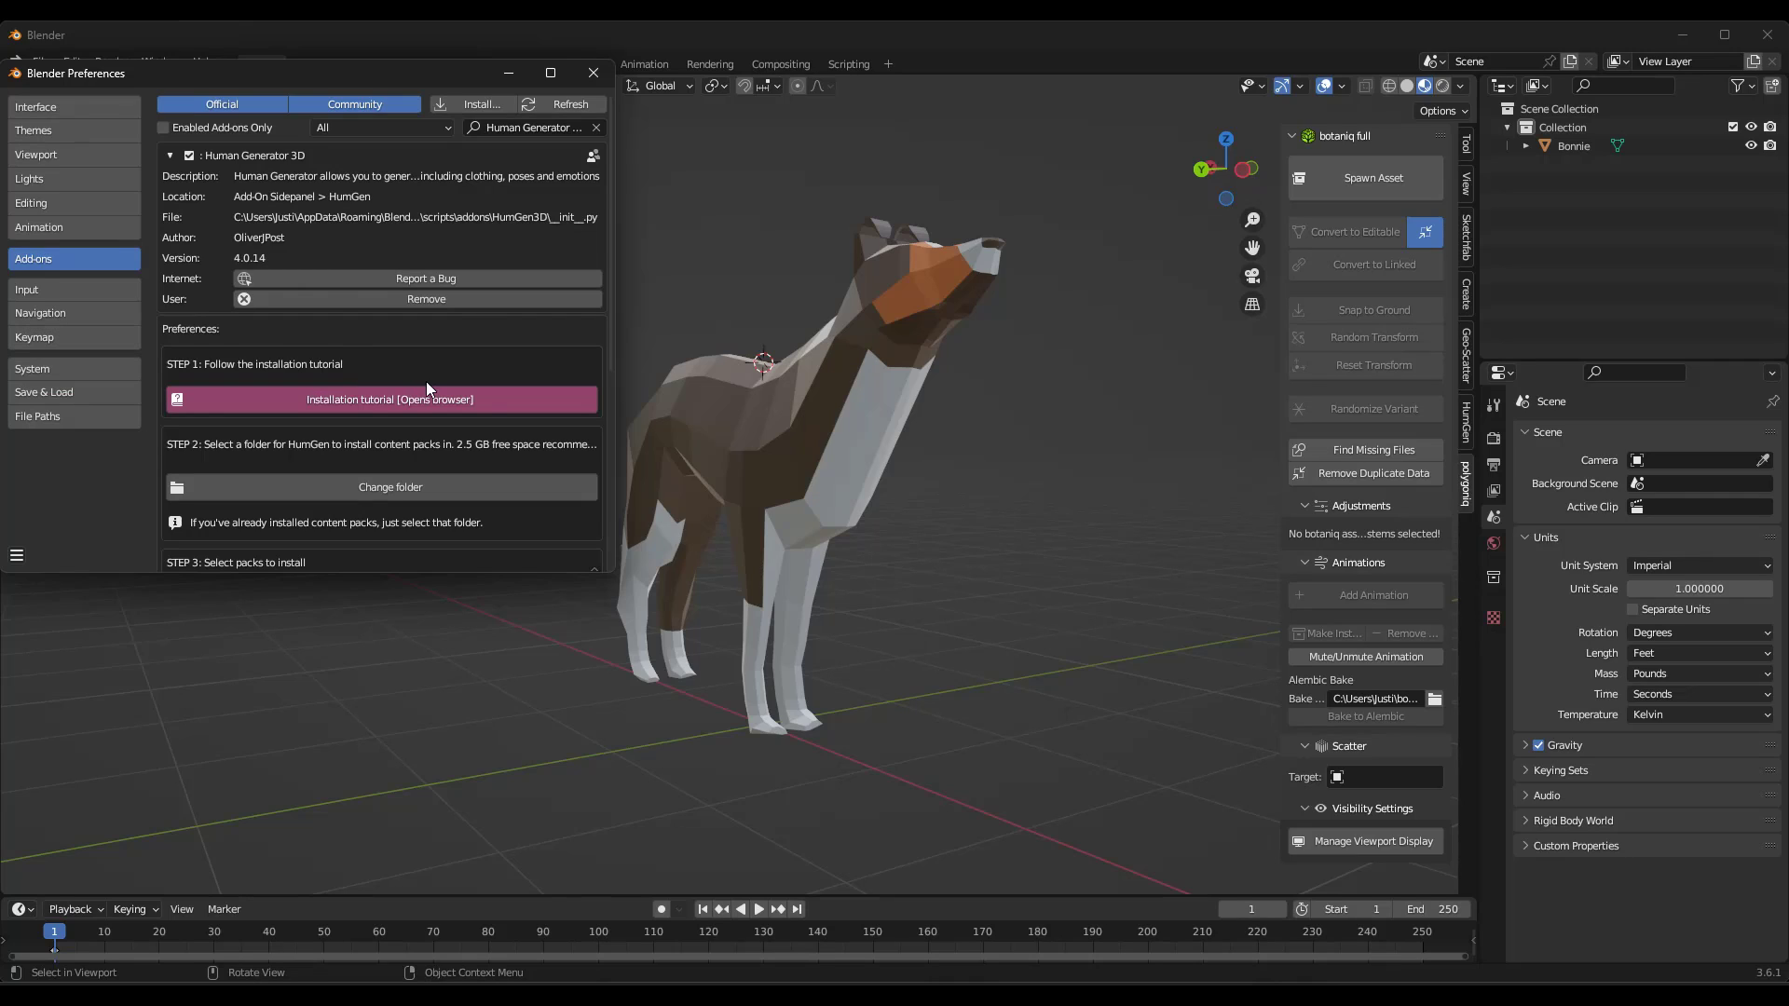
{"action": "scroll", "coordinate": [431, 382], "scroll_direction": "down", "scroll_amount": 2}
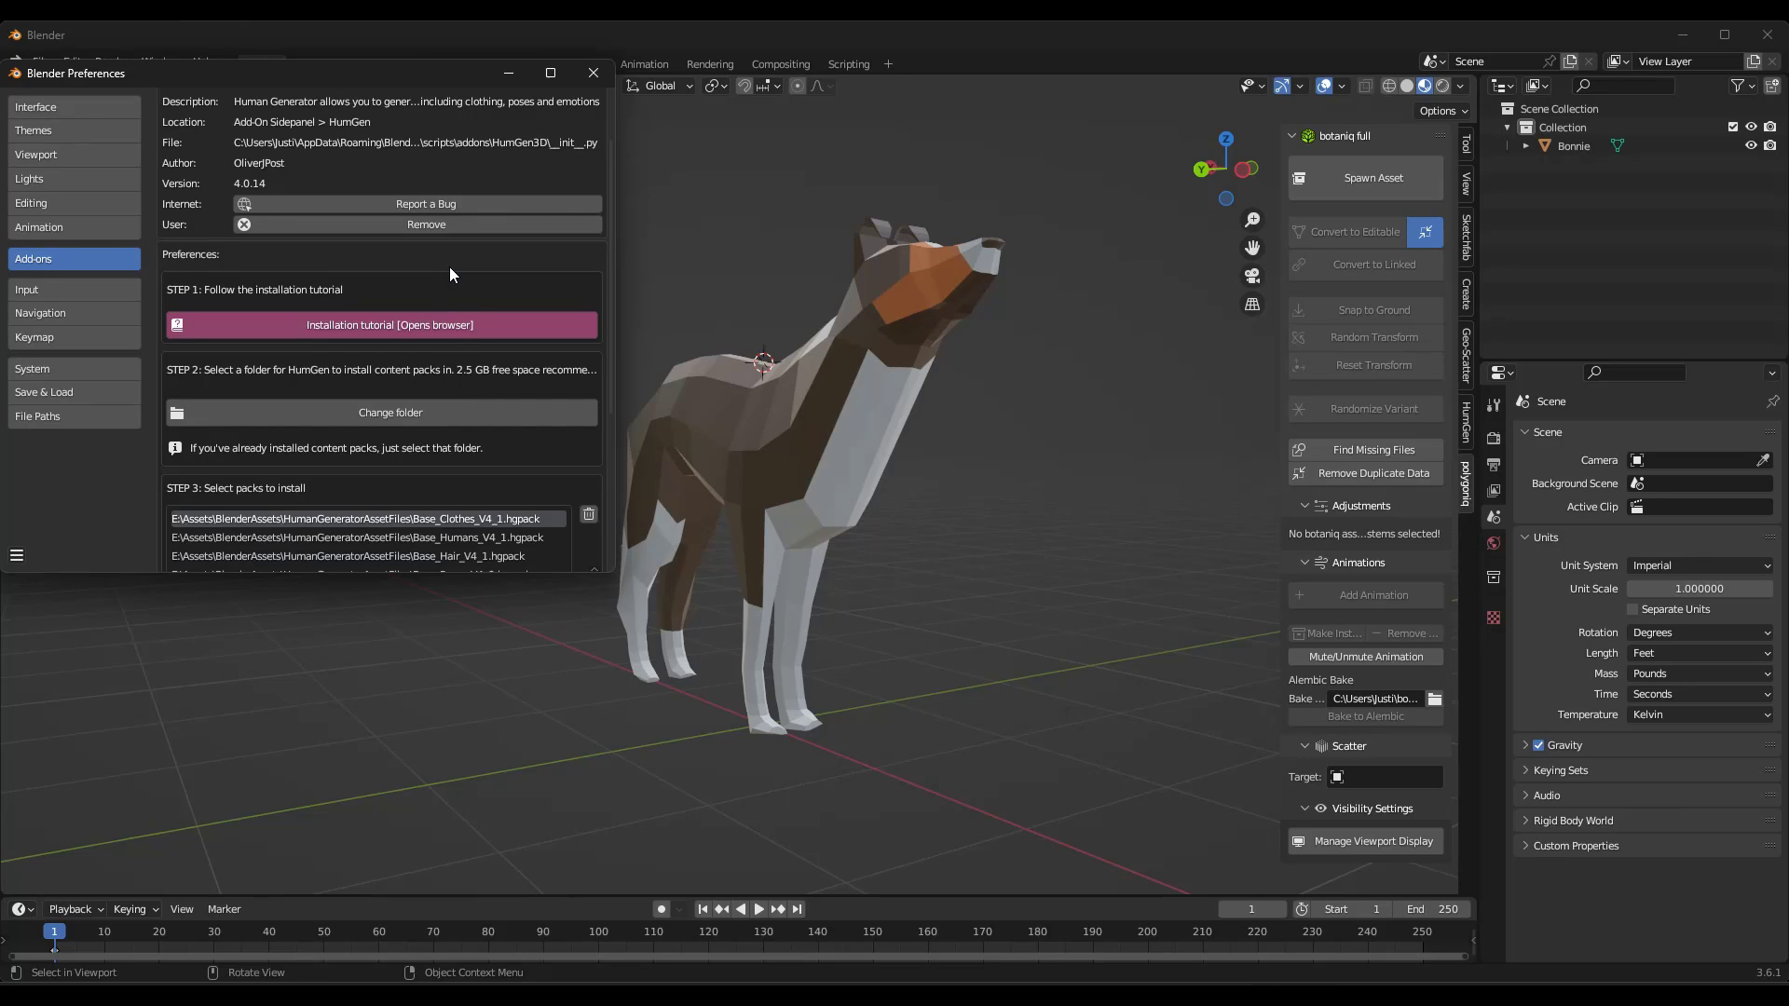
{"action": "scroll", "coordinate": [448, 289], "scroll_direction": "down", "scroll_amount": 3}
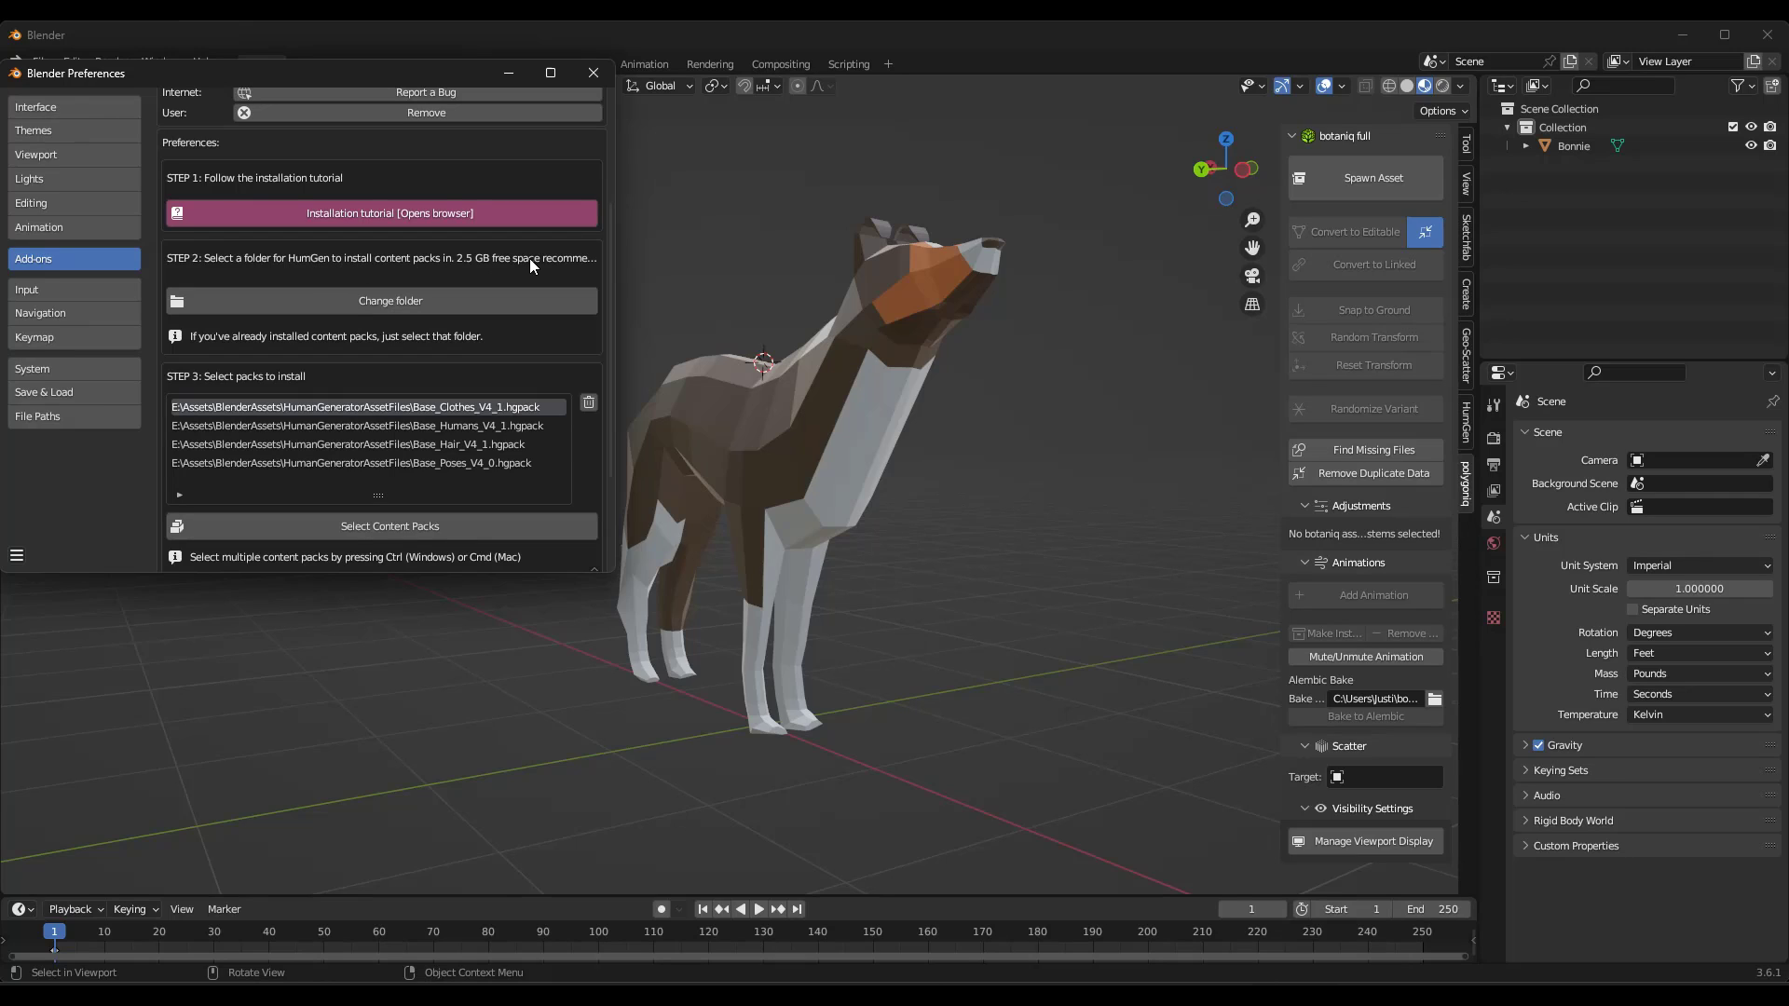
{"action": "scroll", "coordinate": [448, 434], "scroll_direction": "down", "scroll_amount": 2}
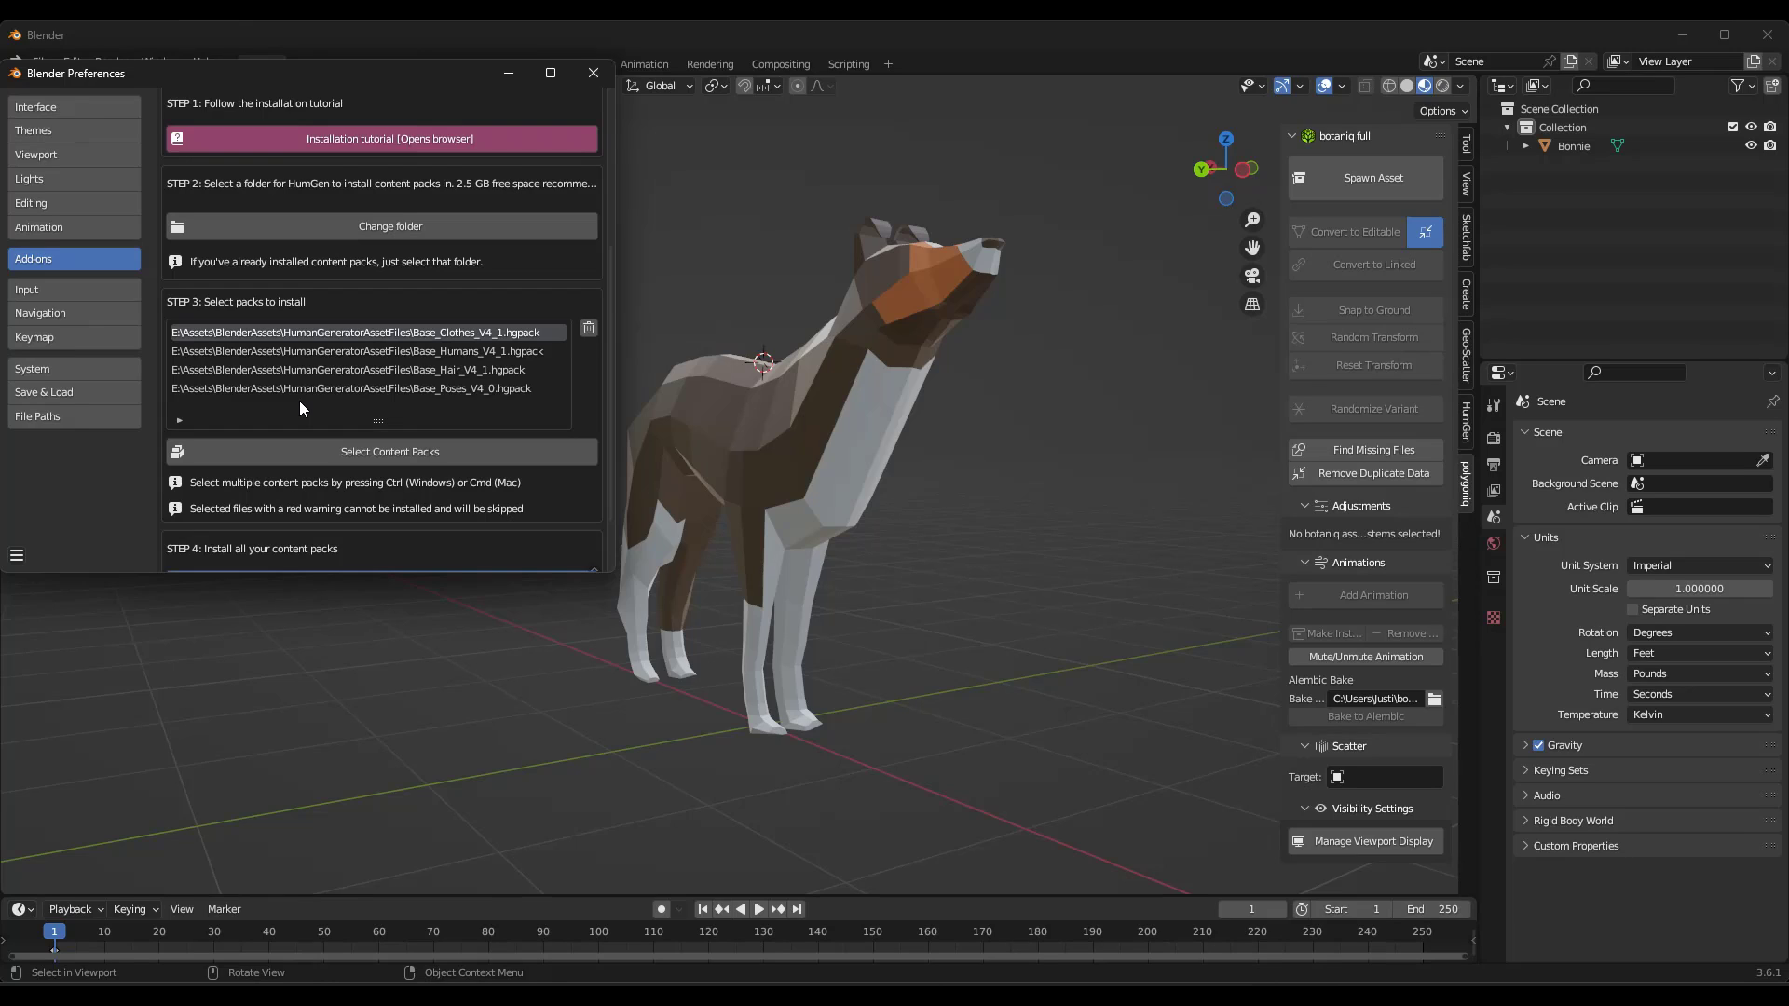
{"action": "scroll", "coordinate": [299, 407], "scroll_direction": "down", "scroll_amount": 1}
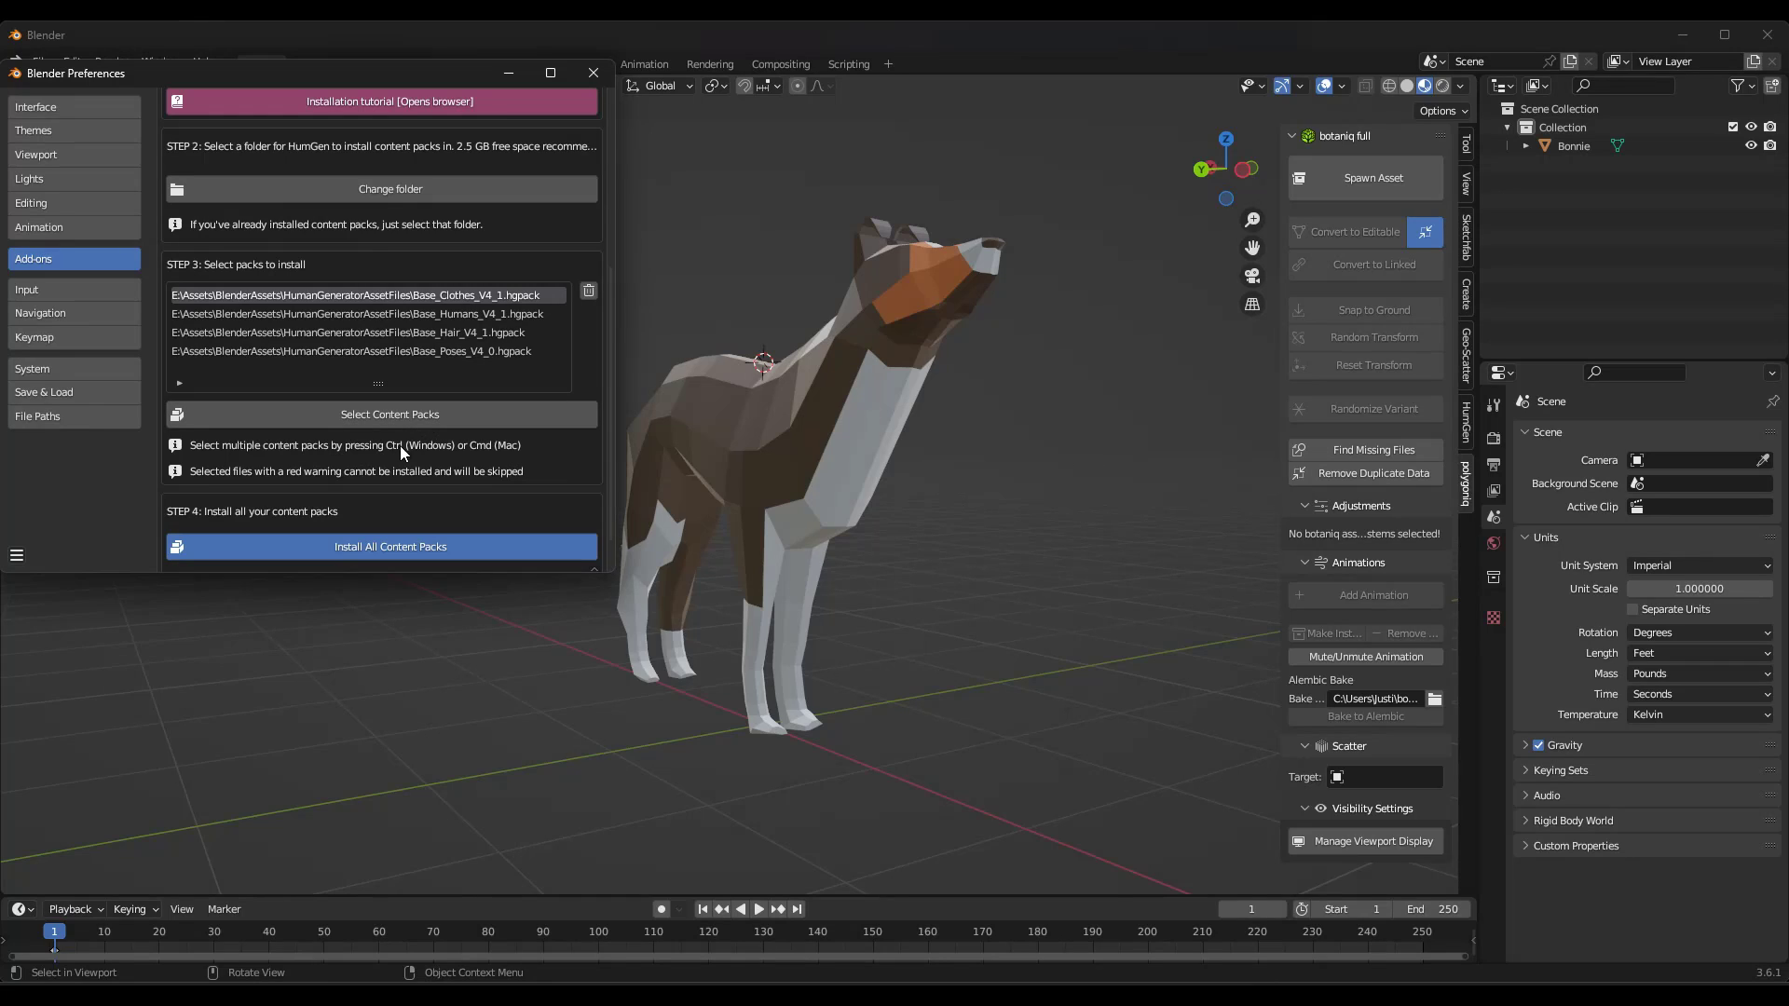
{"action": "scroll", "coordinate": [399, 445], "scroll_direction": "down", "scroll_amount": 1}
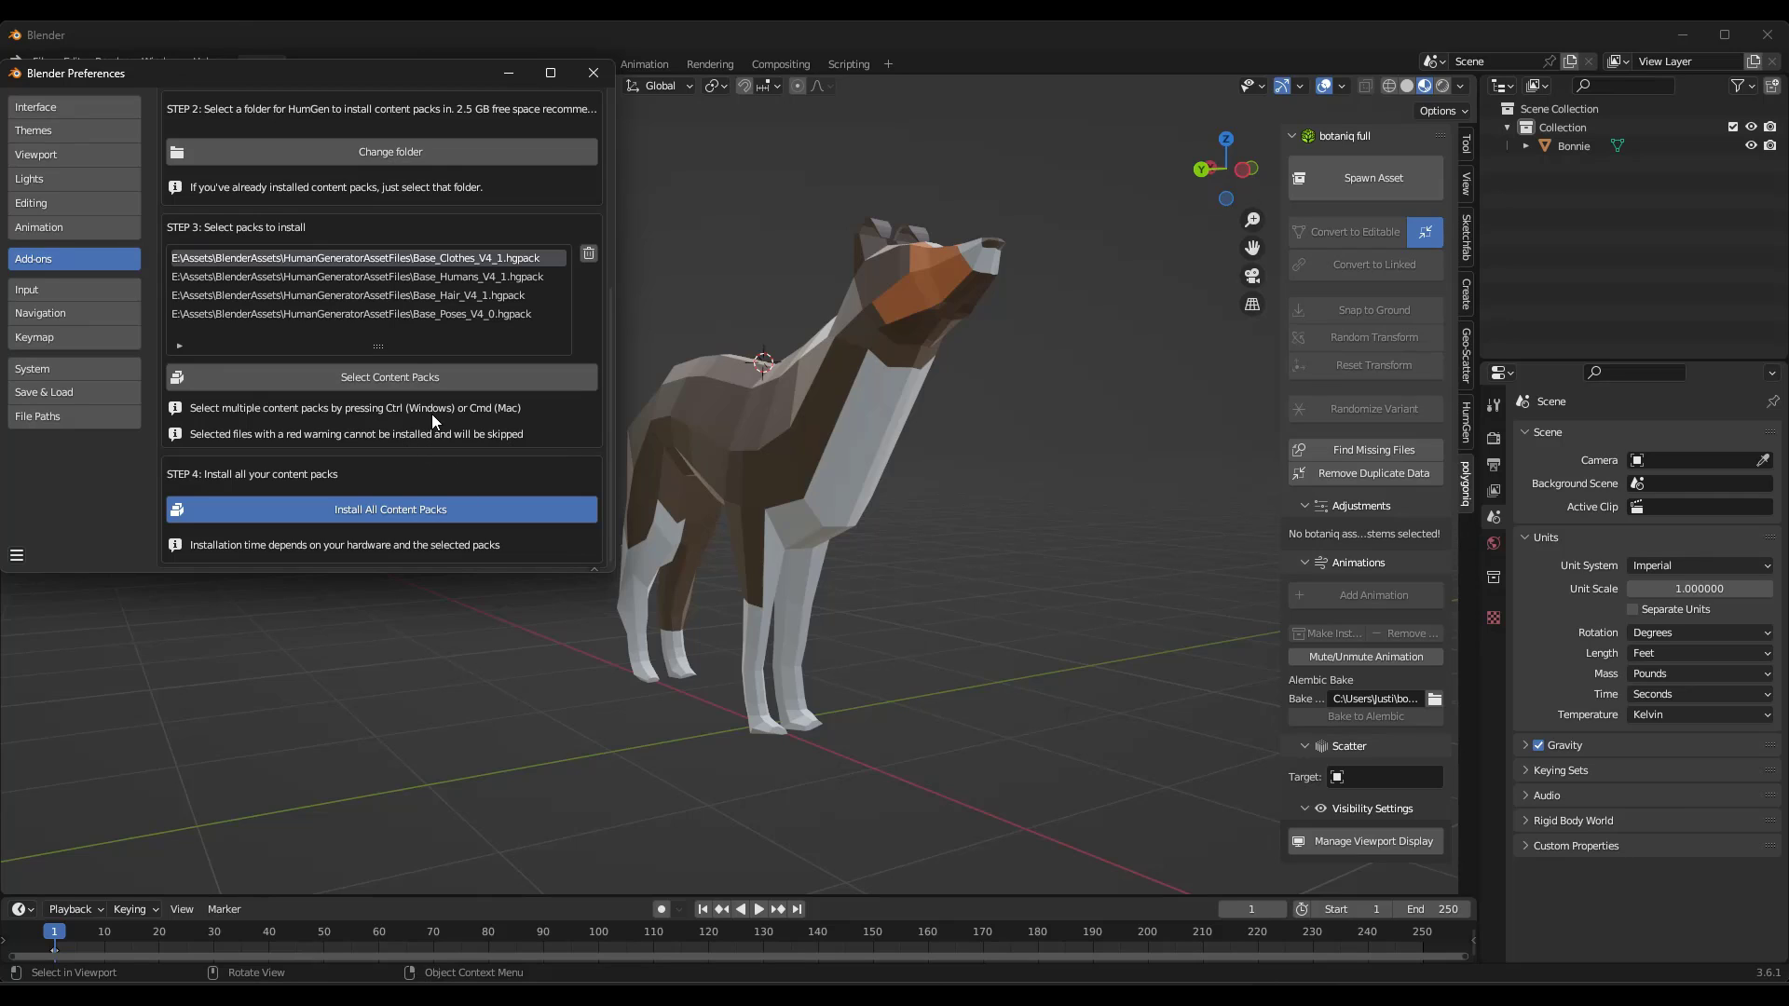
{"action": "scroll", "coordinate": [359, 395], "scroll_direction": "down", "scroll_amount": 1}
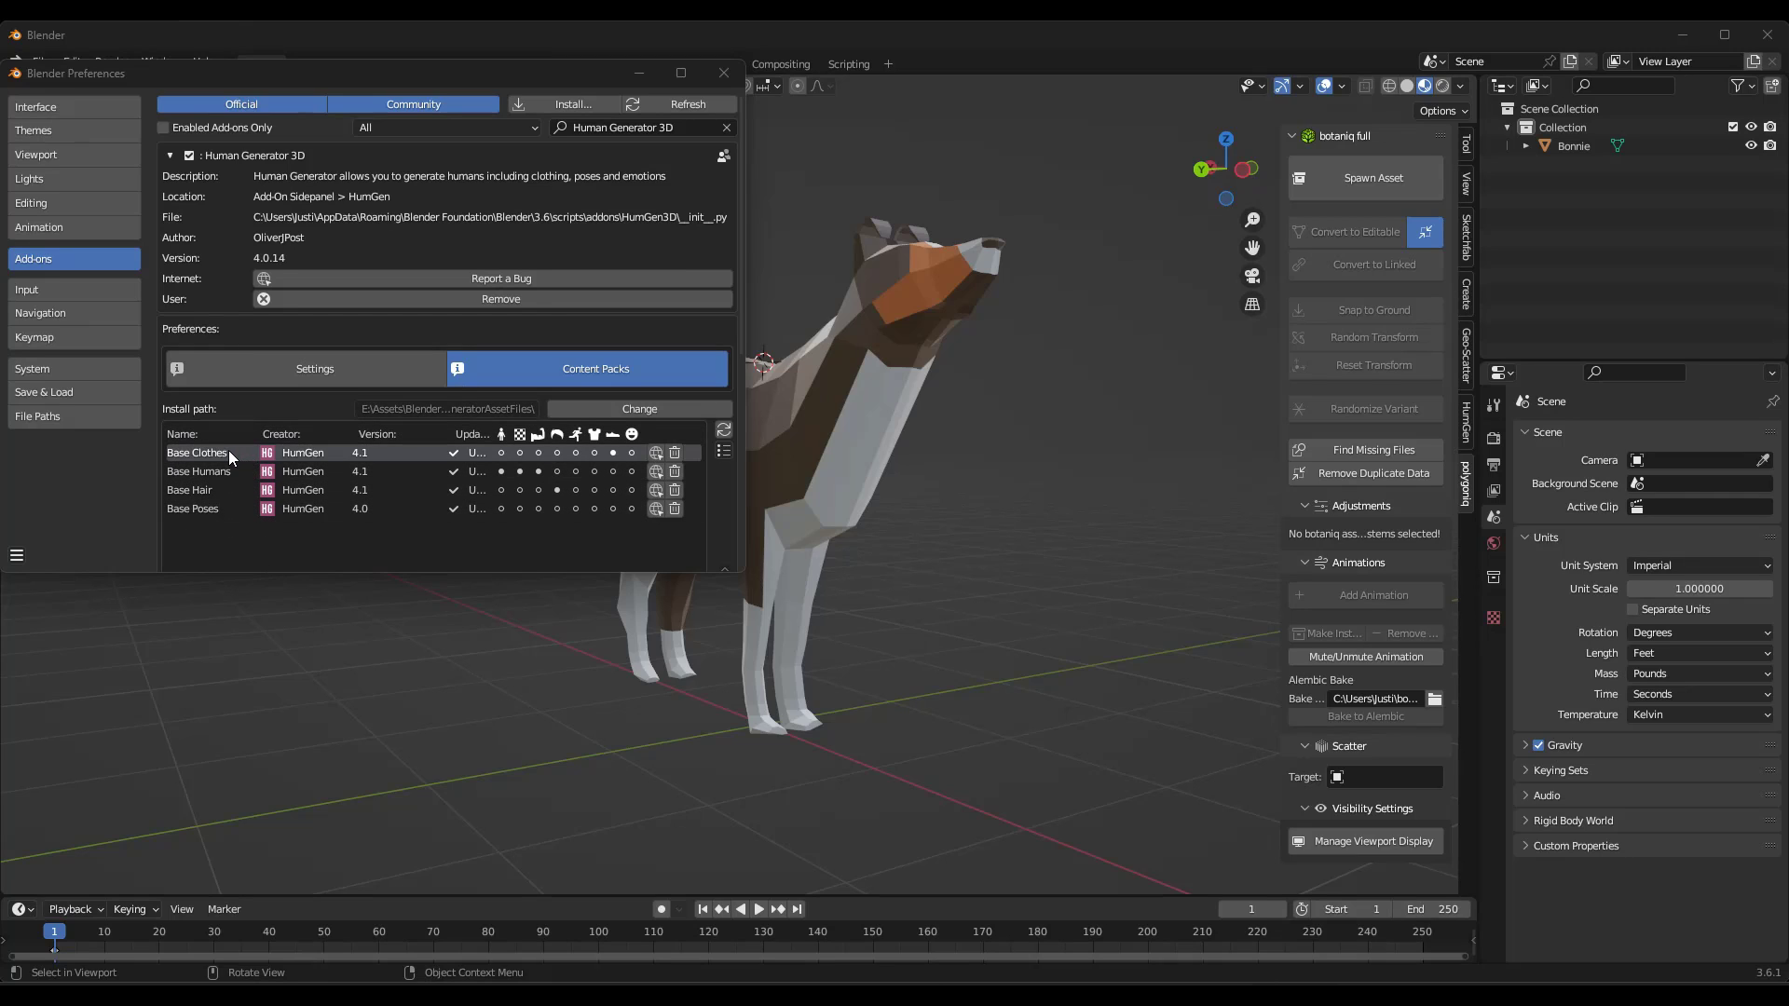
{"action": "left_click", "coordinate": [727, 72]}
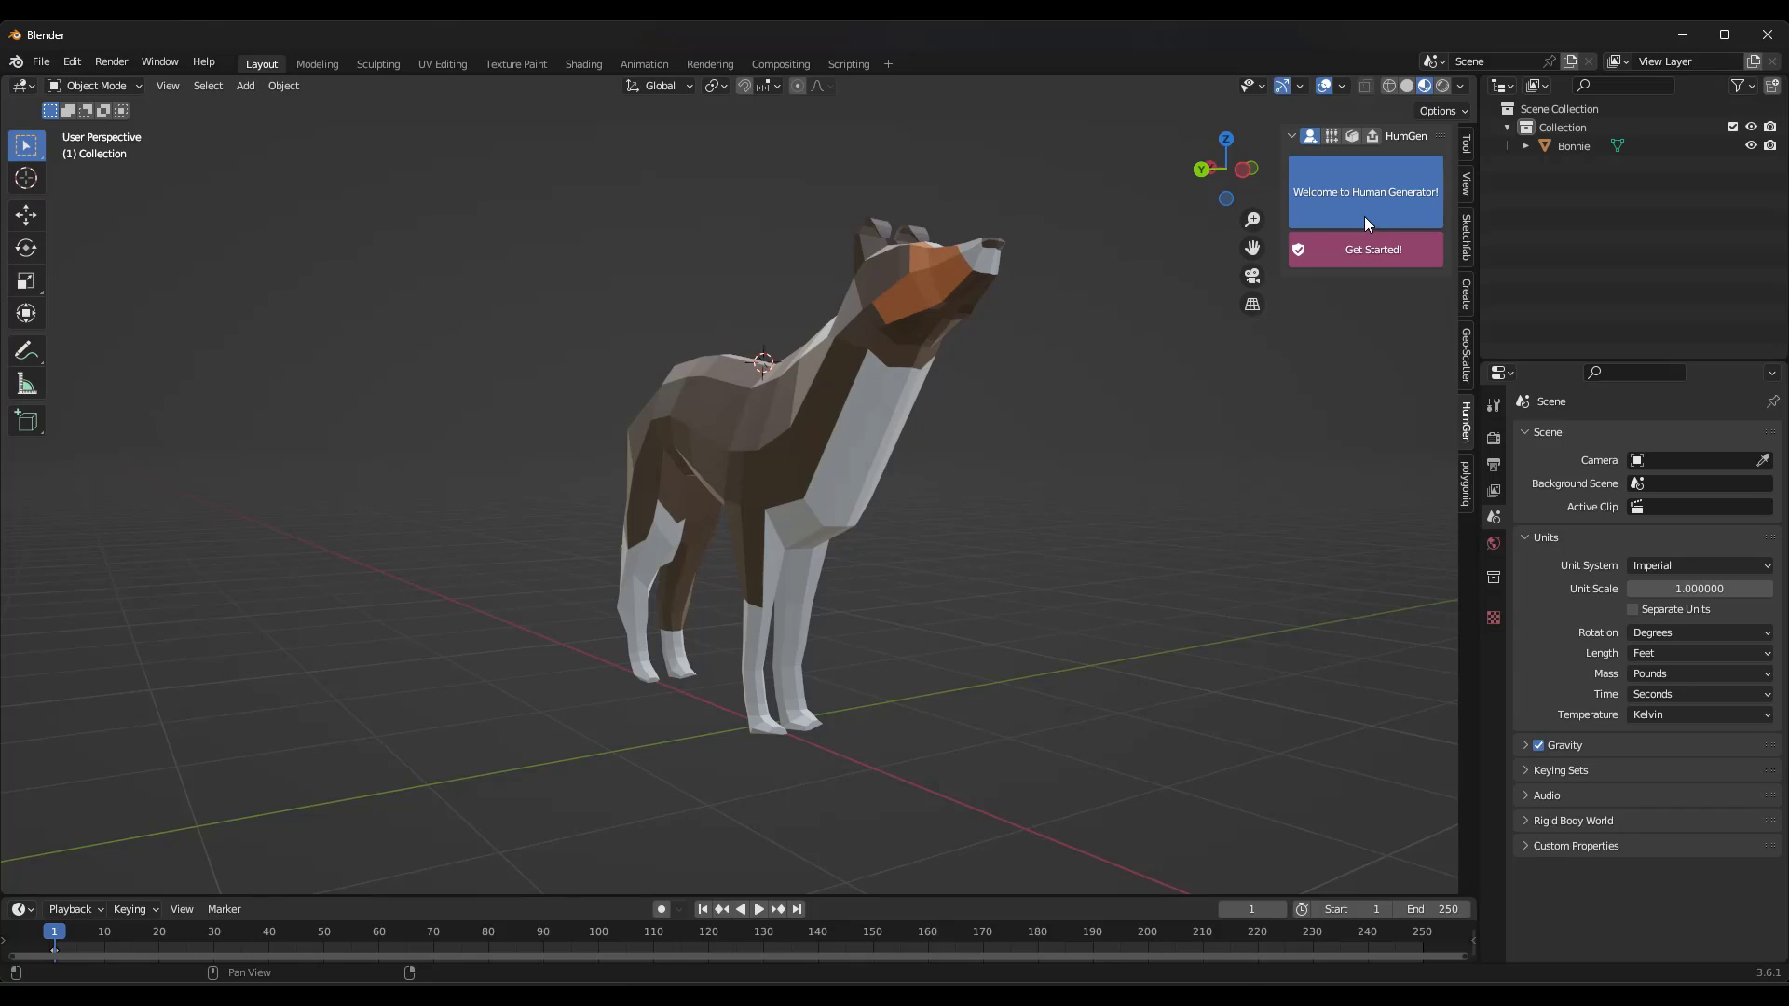
View Human Generator's batch and custom content options, and read the Content Pack Guide on exporting content as a pack
{"action": "left_click", "coordinate": [1331, 137]}
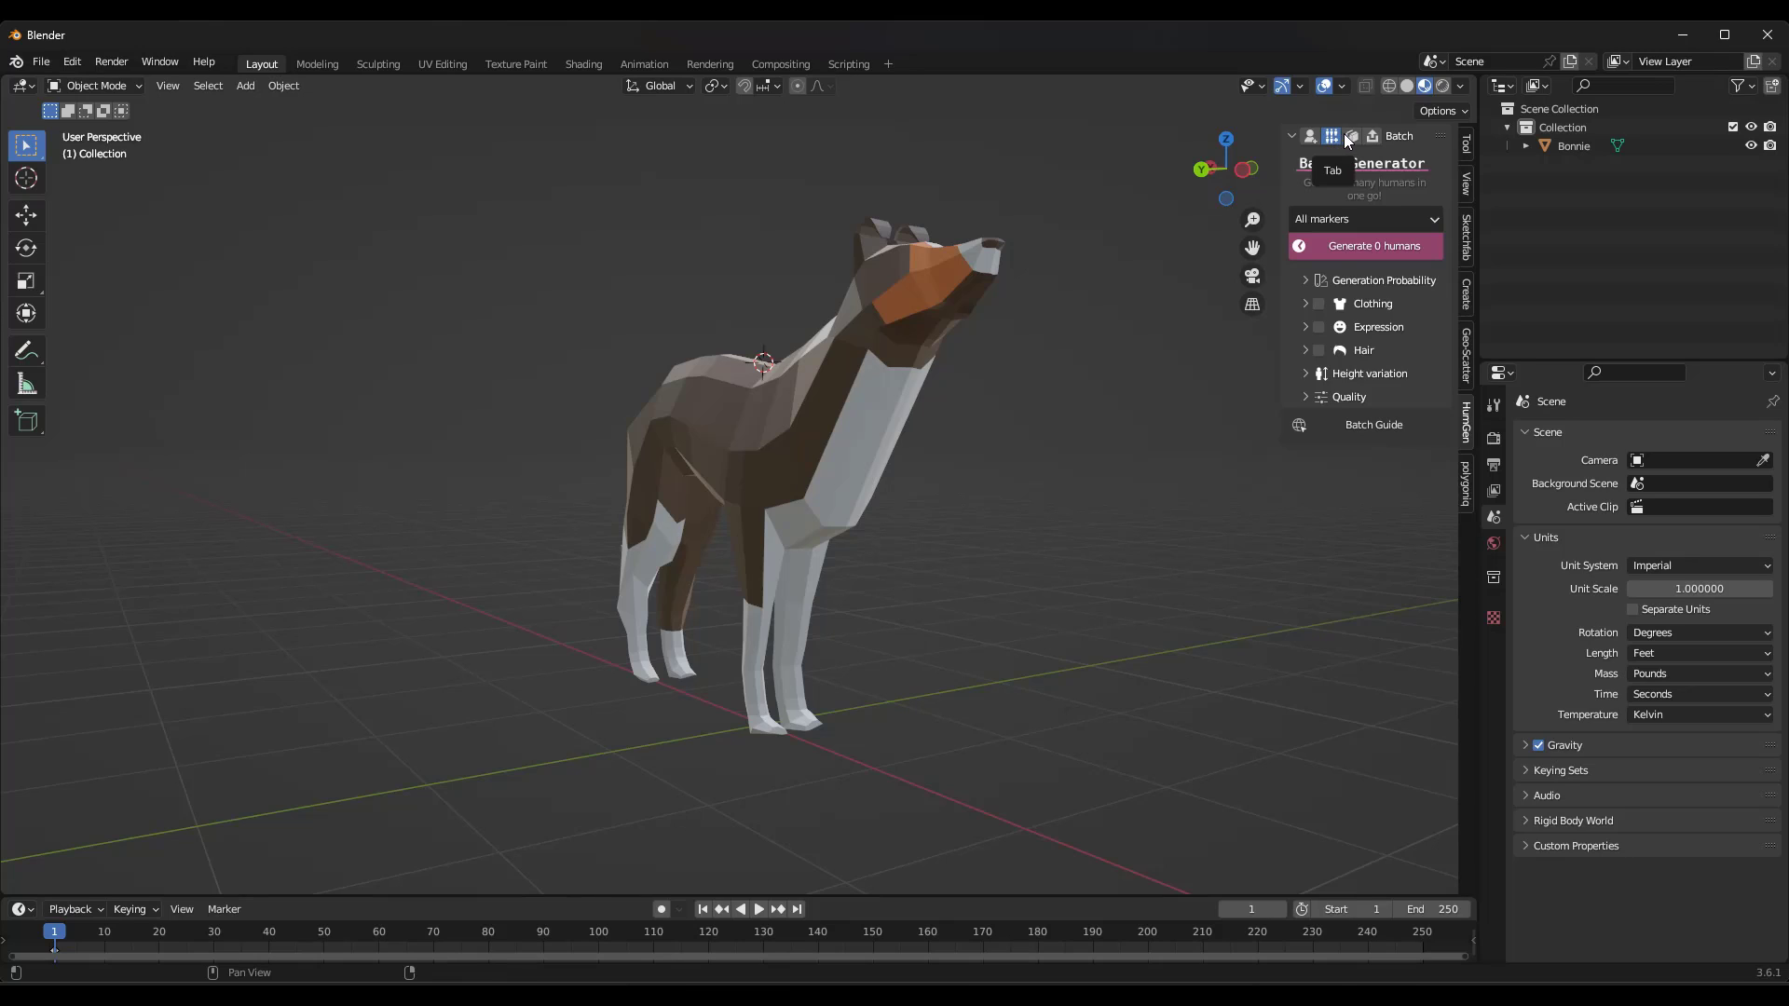
{"action": "left_click", "coordinate": [1352, 137]}
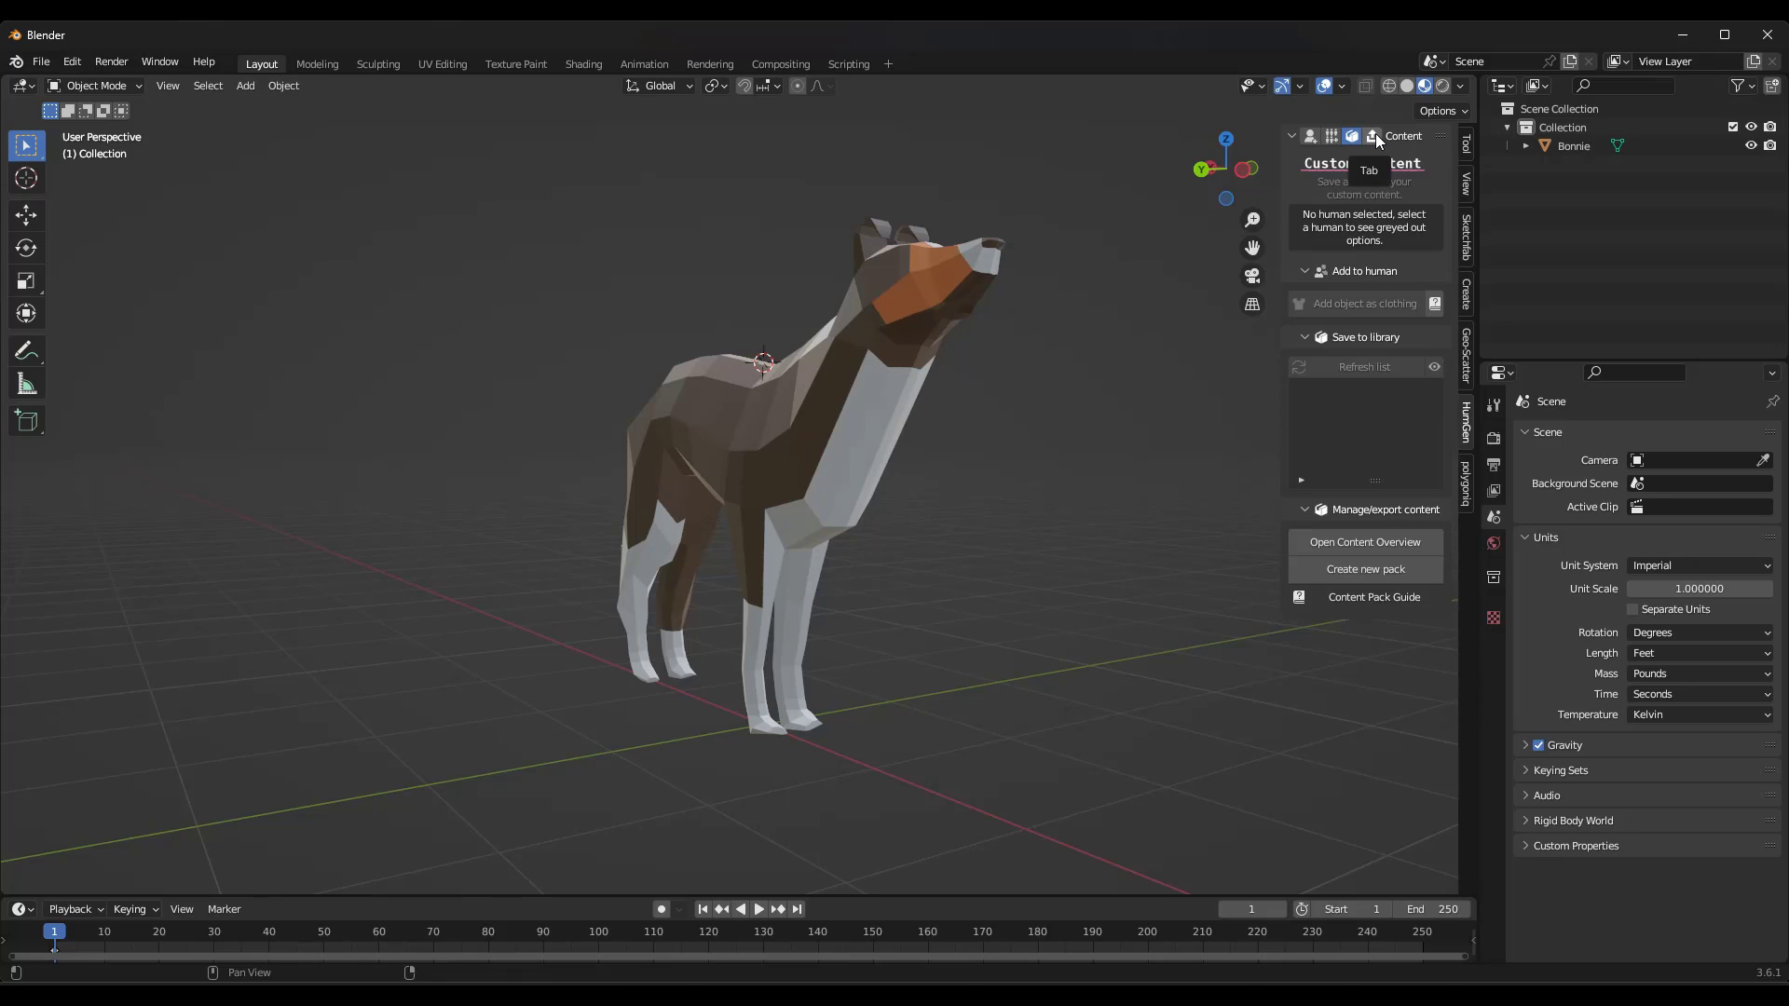
{"action": "left_click", "coordinate": [1364, 595]}
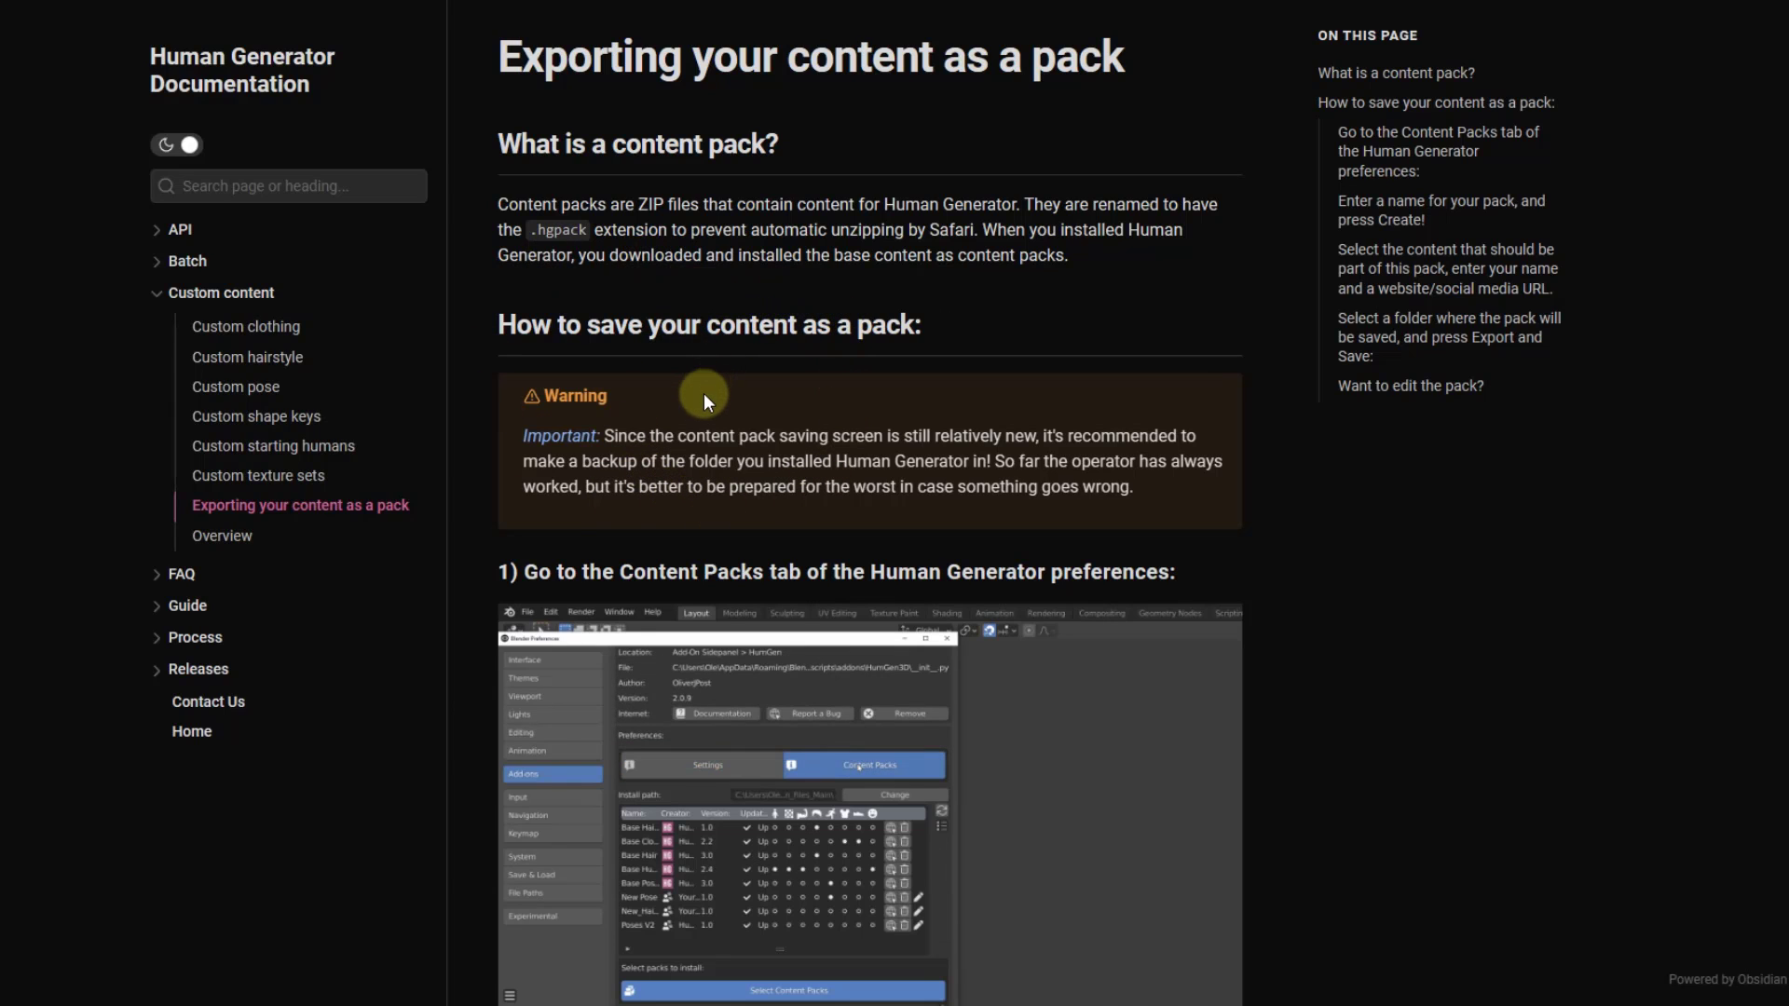
{"action": "scroll", "coordinate": [703, 408], "scroll_direction": "down", "scroll_amount": 2}
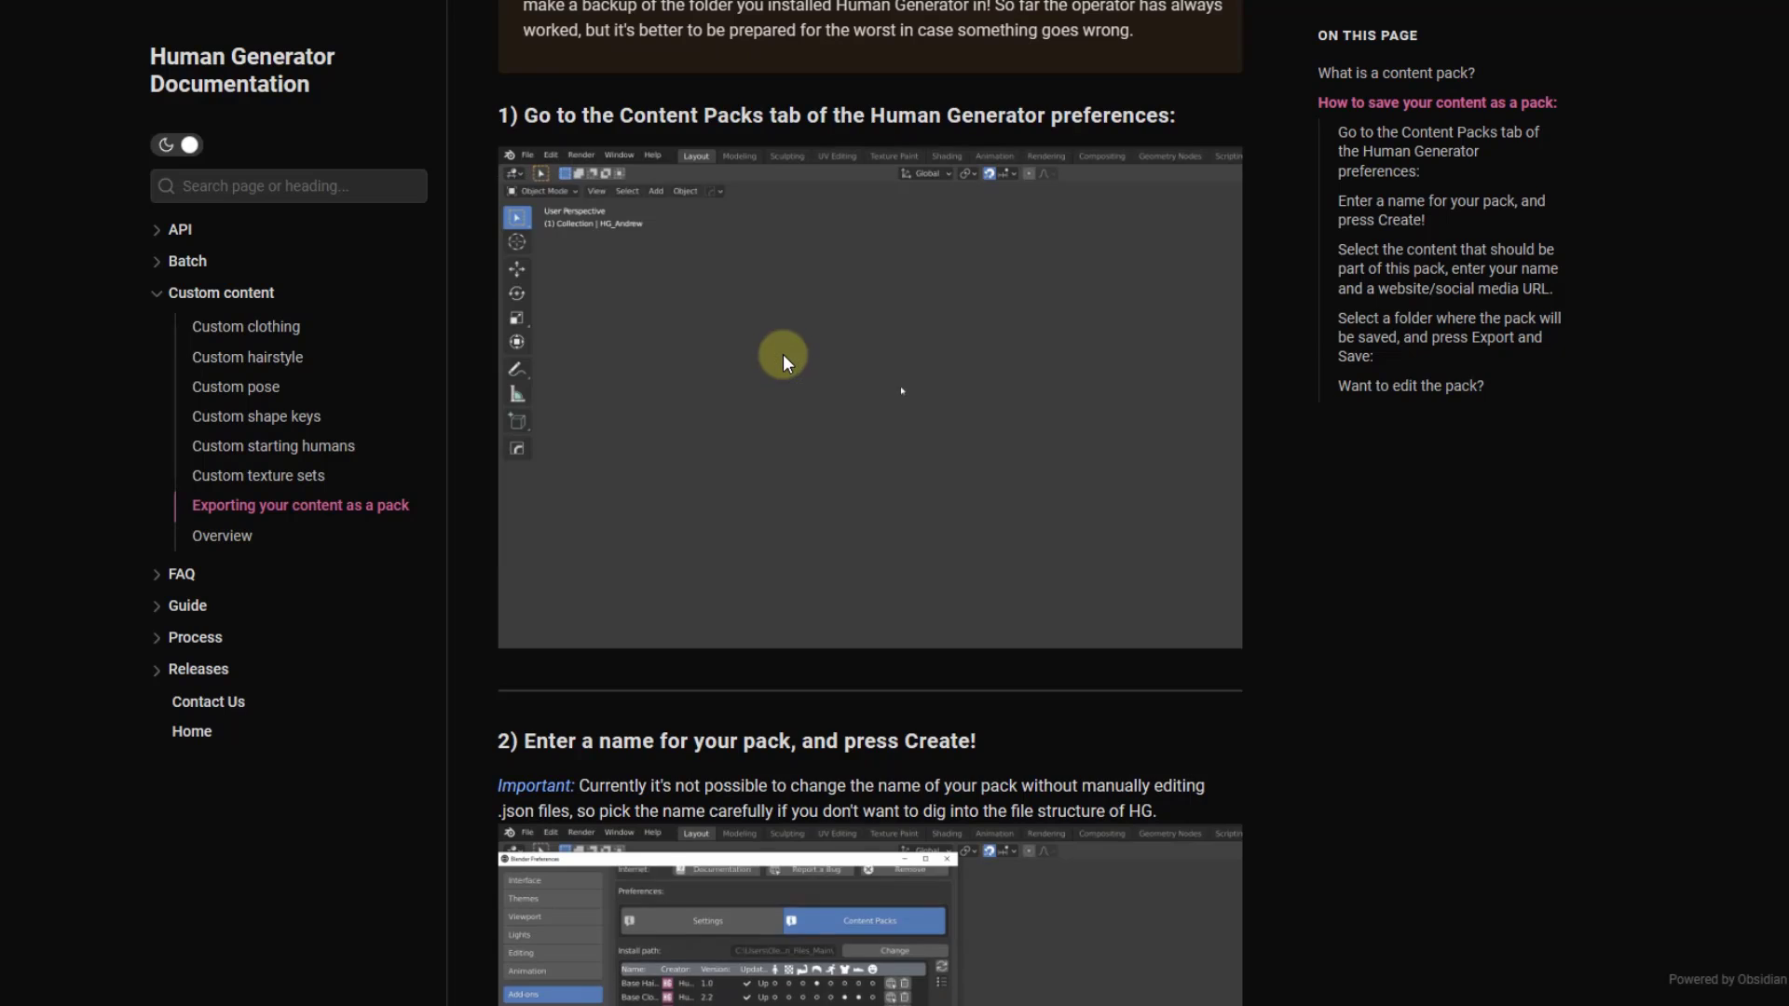
{"action": "scroll", "coordinate": [783, 354], "scroll_direction": "down", "scroll_amount": 3}
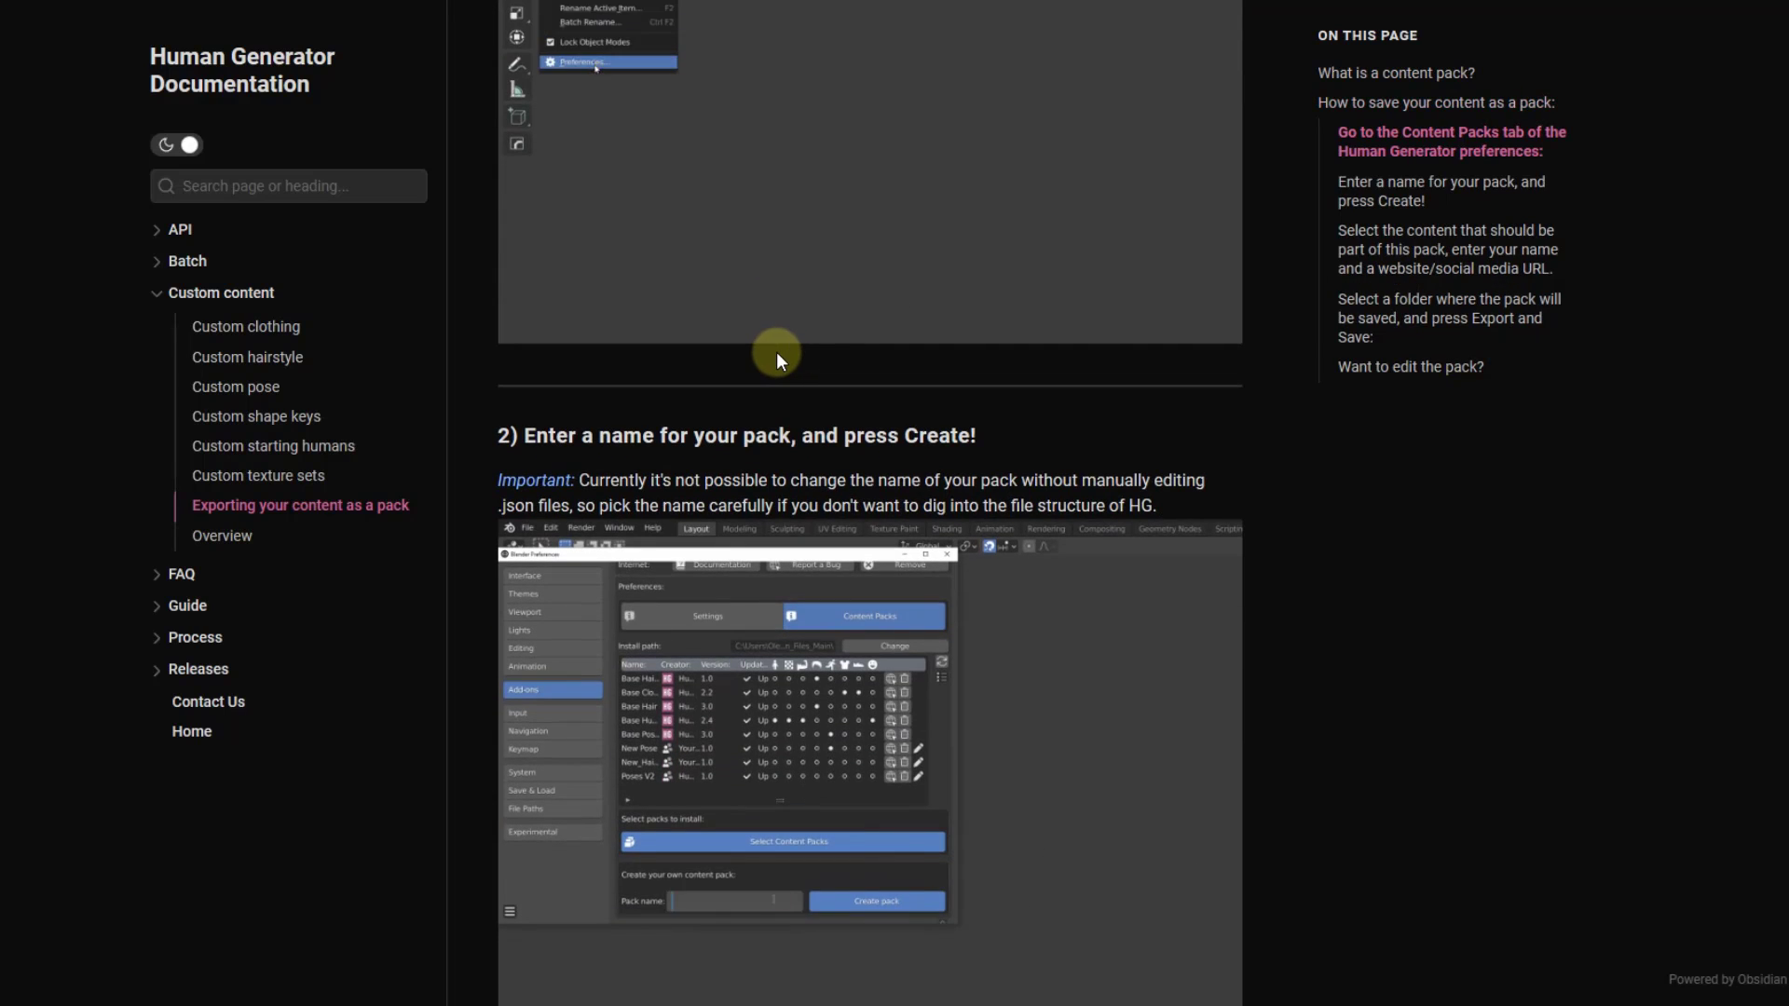
{"action": "scroll", "coordinate": [777, 359], "scroll_direction": "down", "scroll_amount": 6}
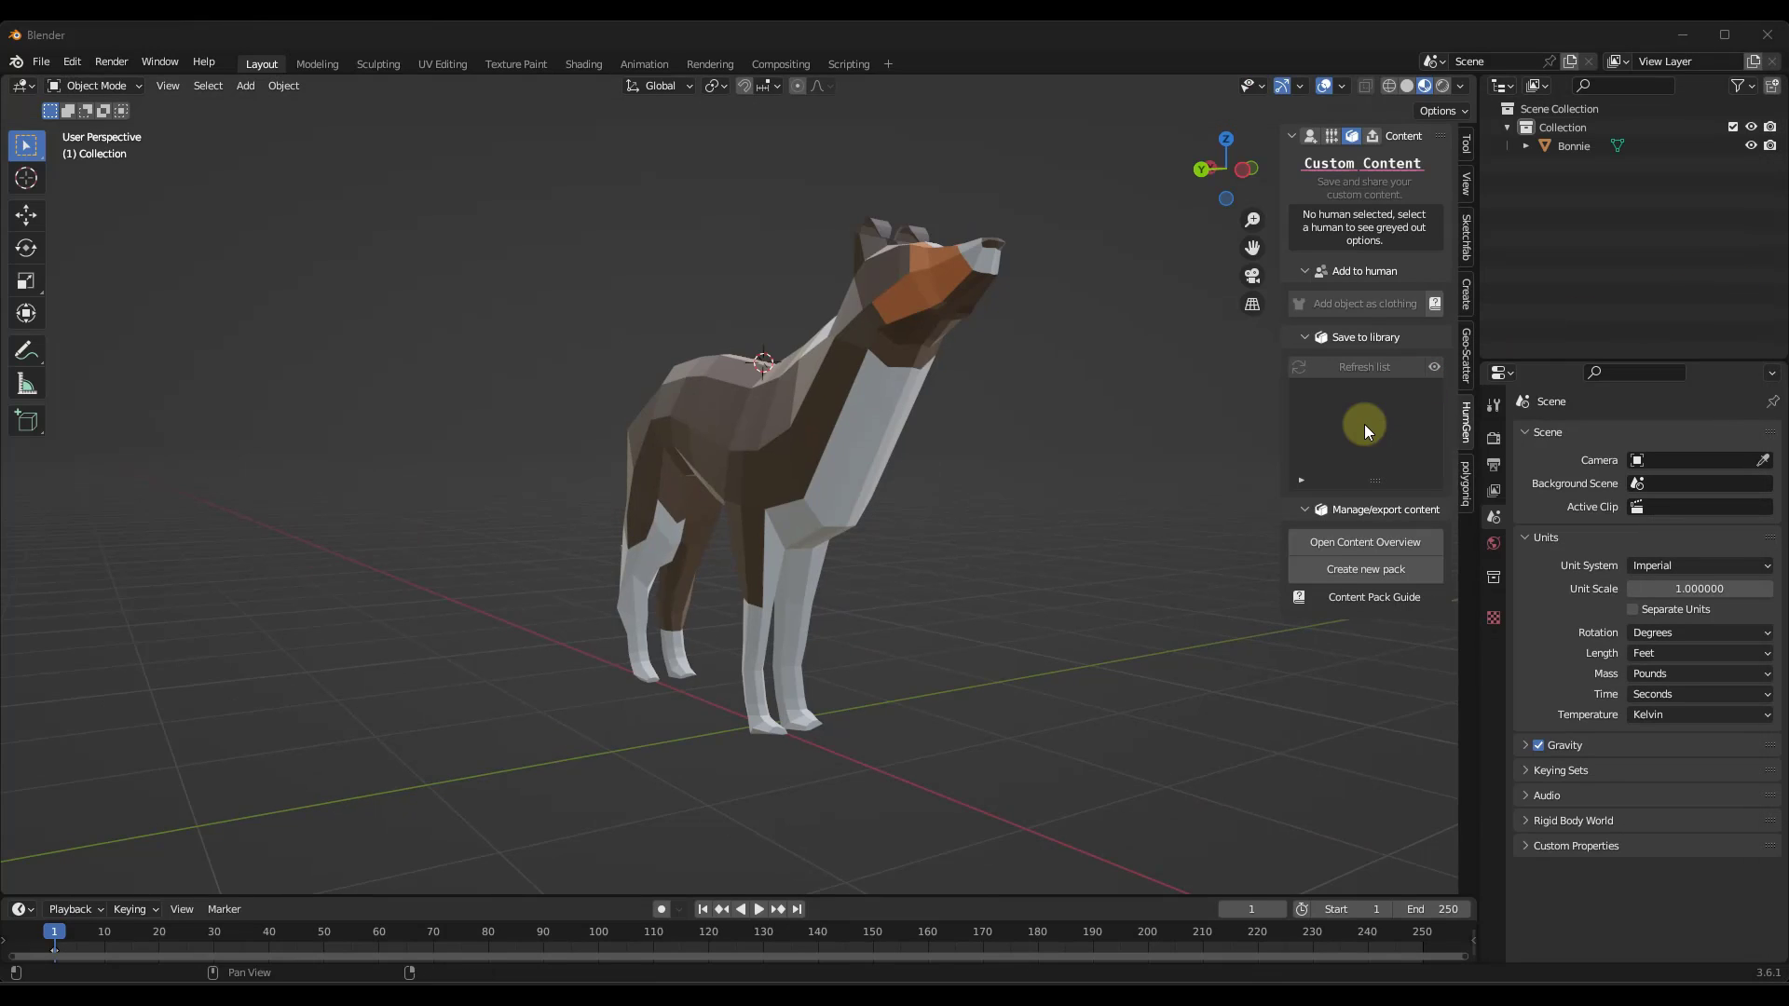
Get started with Human Generator, go through its introductory tutorial pages, and exit the tutorial
{"action": "left_click", "coordinate": [1308, 136]}
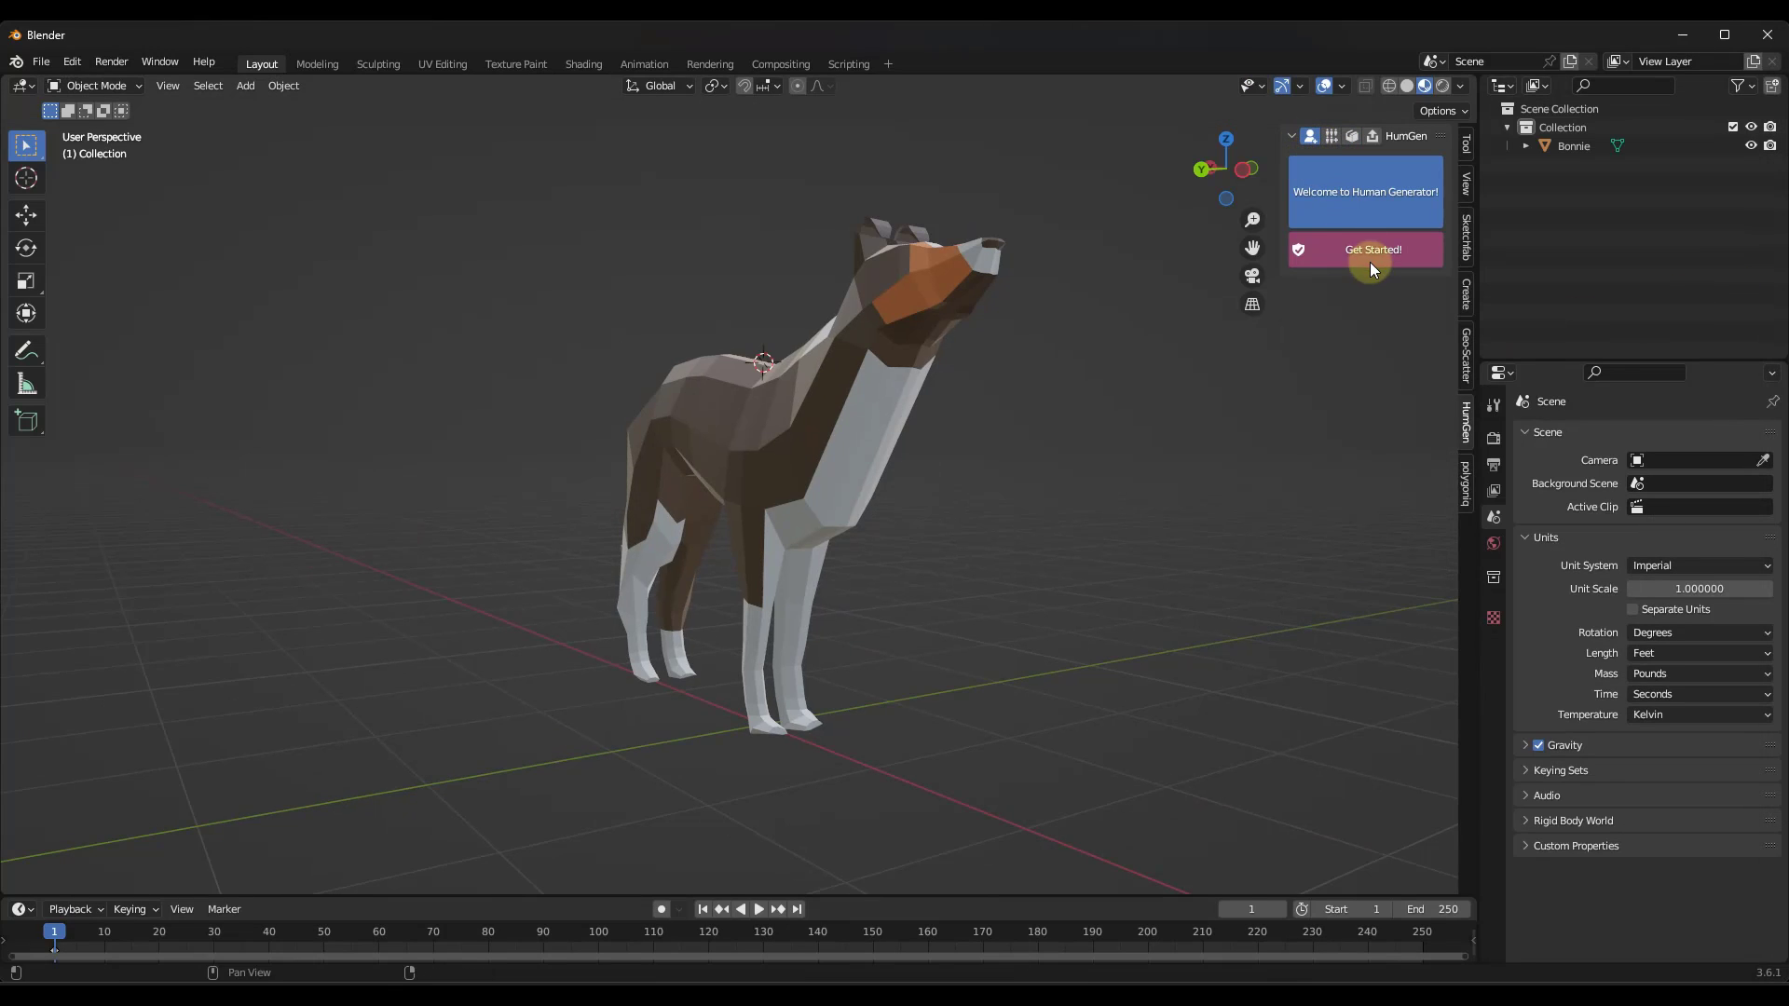
{"action": "left_click", "coordinate": [1372, 250]}
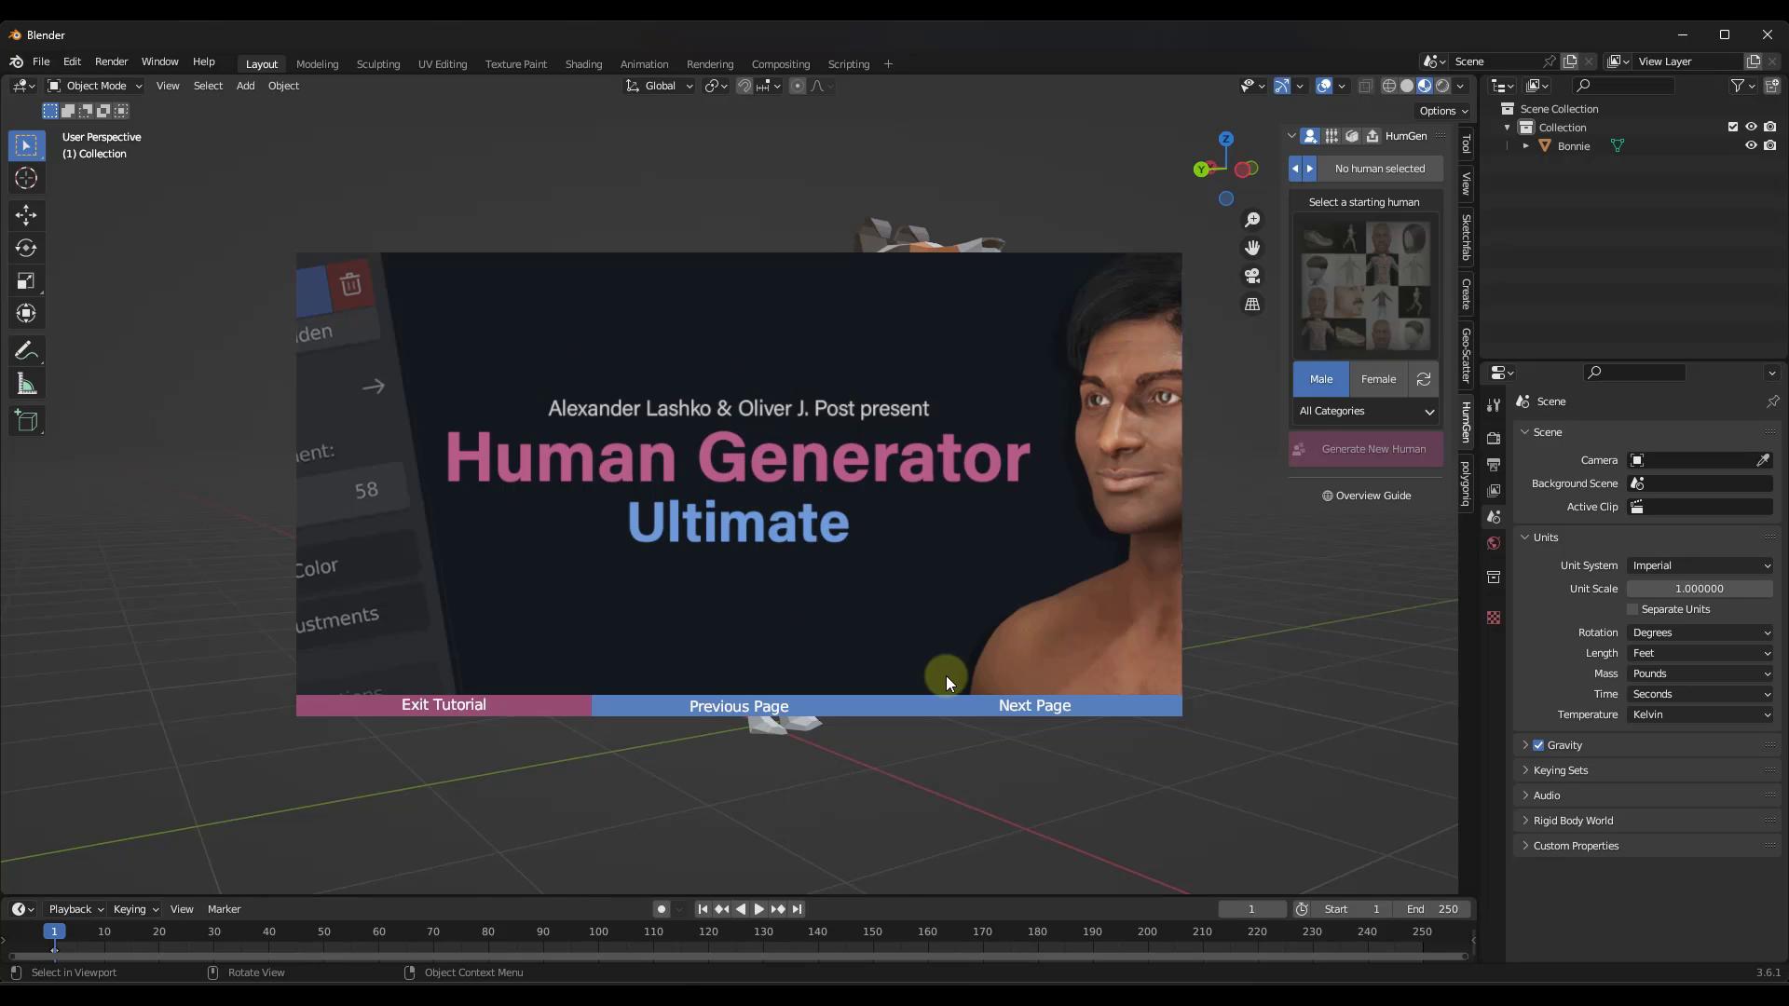
{"action": "left_click", "coordinate": [1030, 703]}
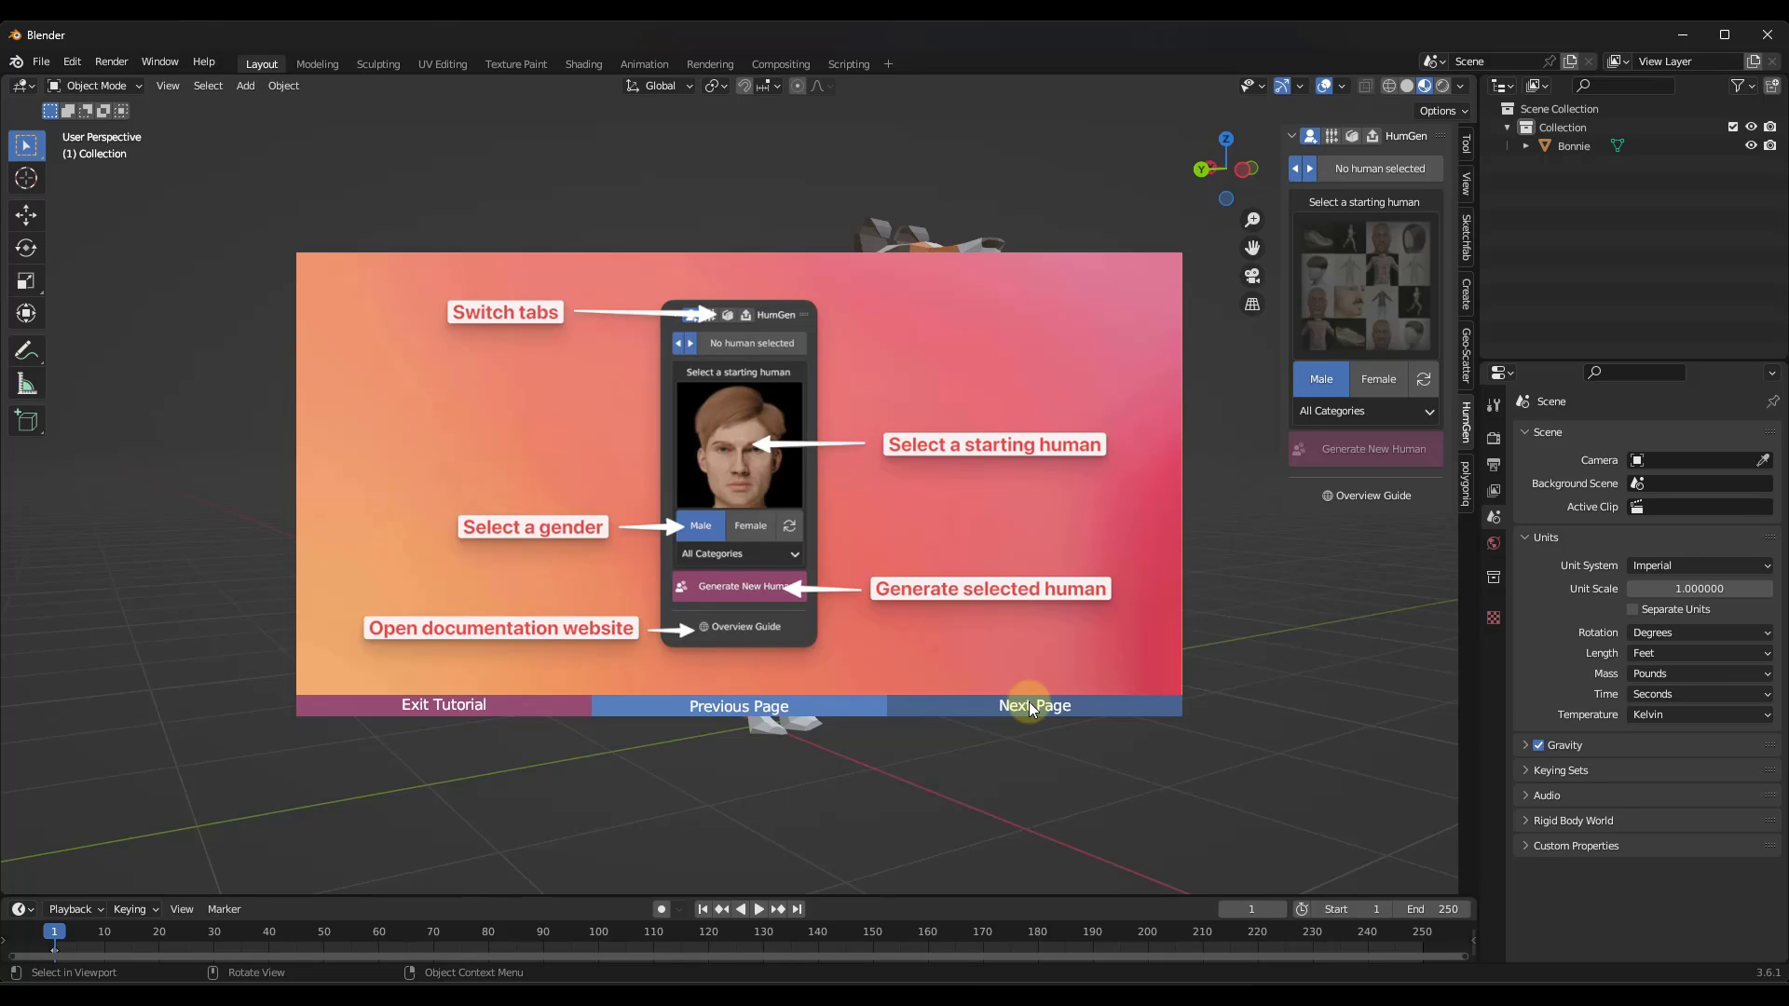
{"action": "left_click", "coordinate": [1060, 715]}
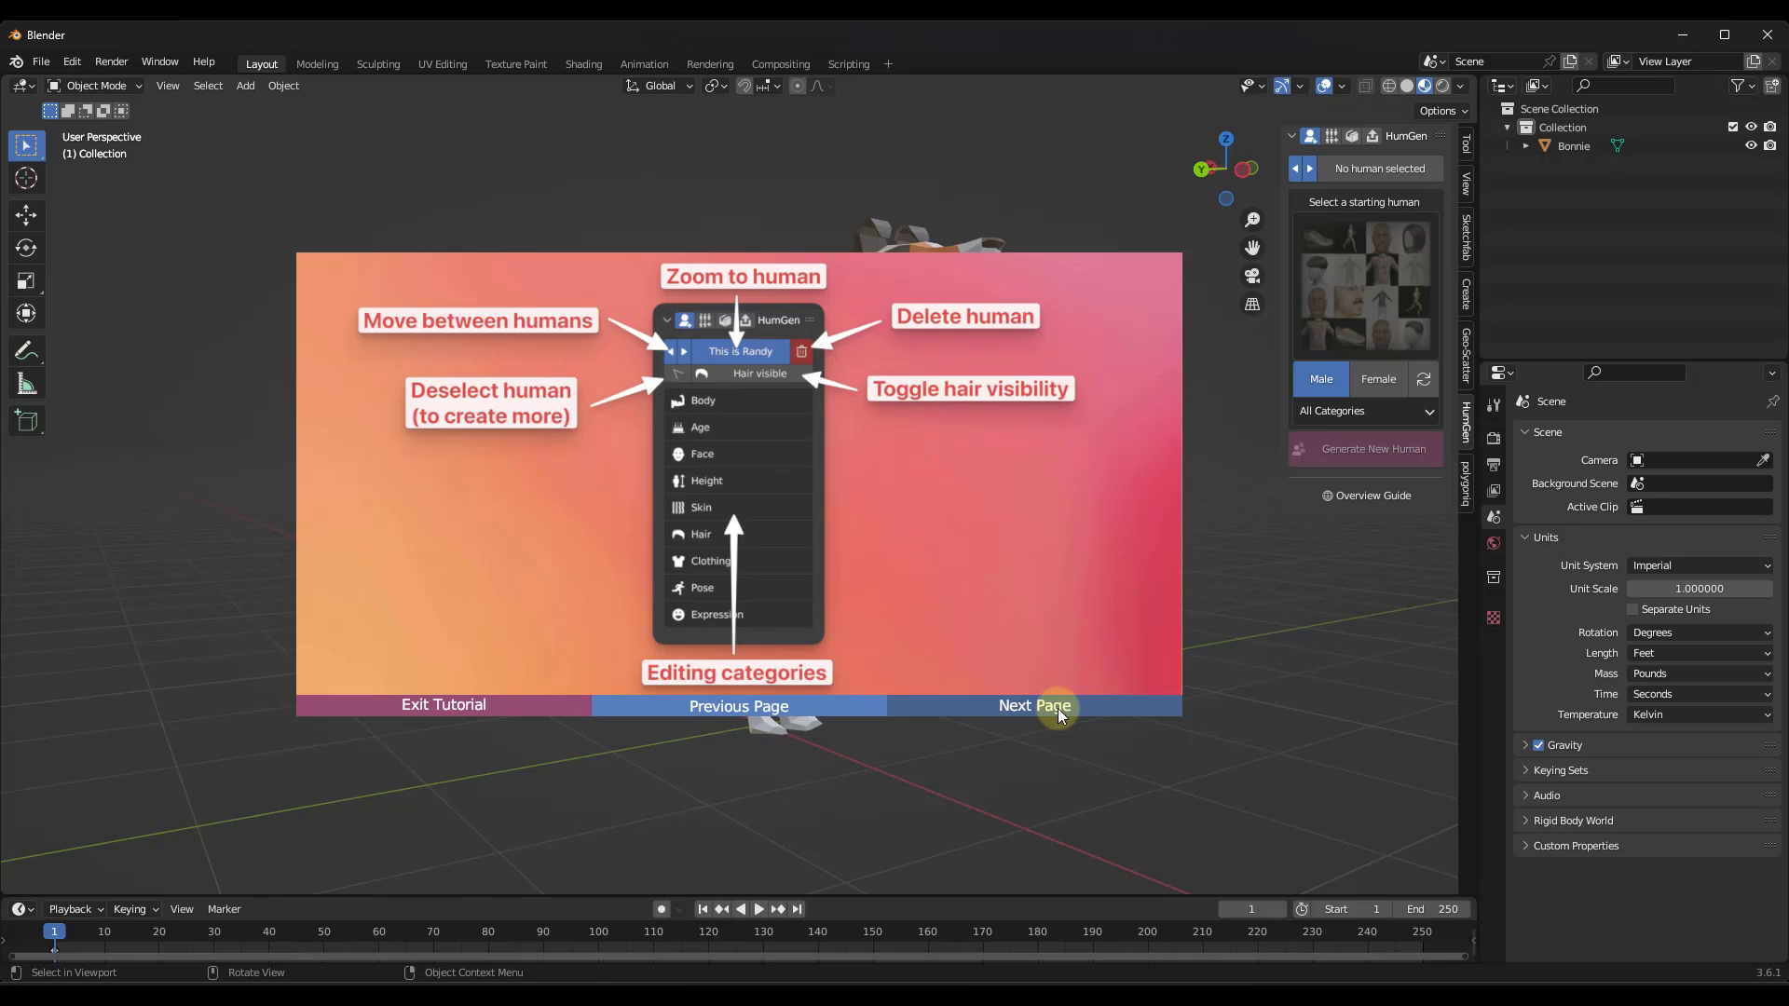
{"action": "left_click", "coordinate": [1059, 714]}
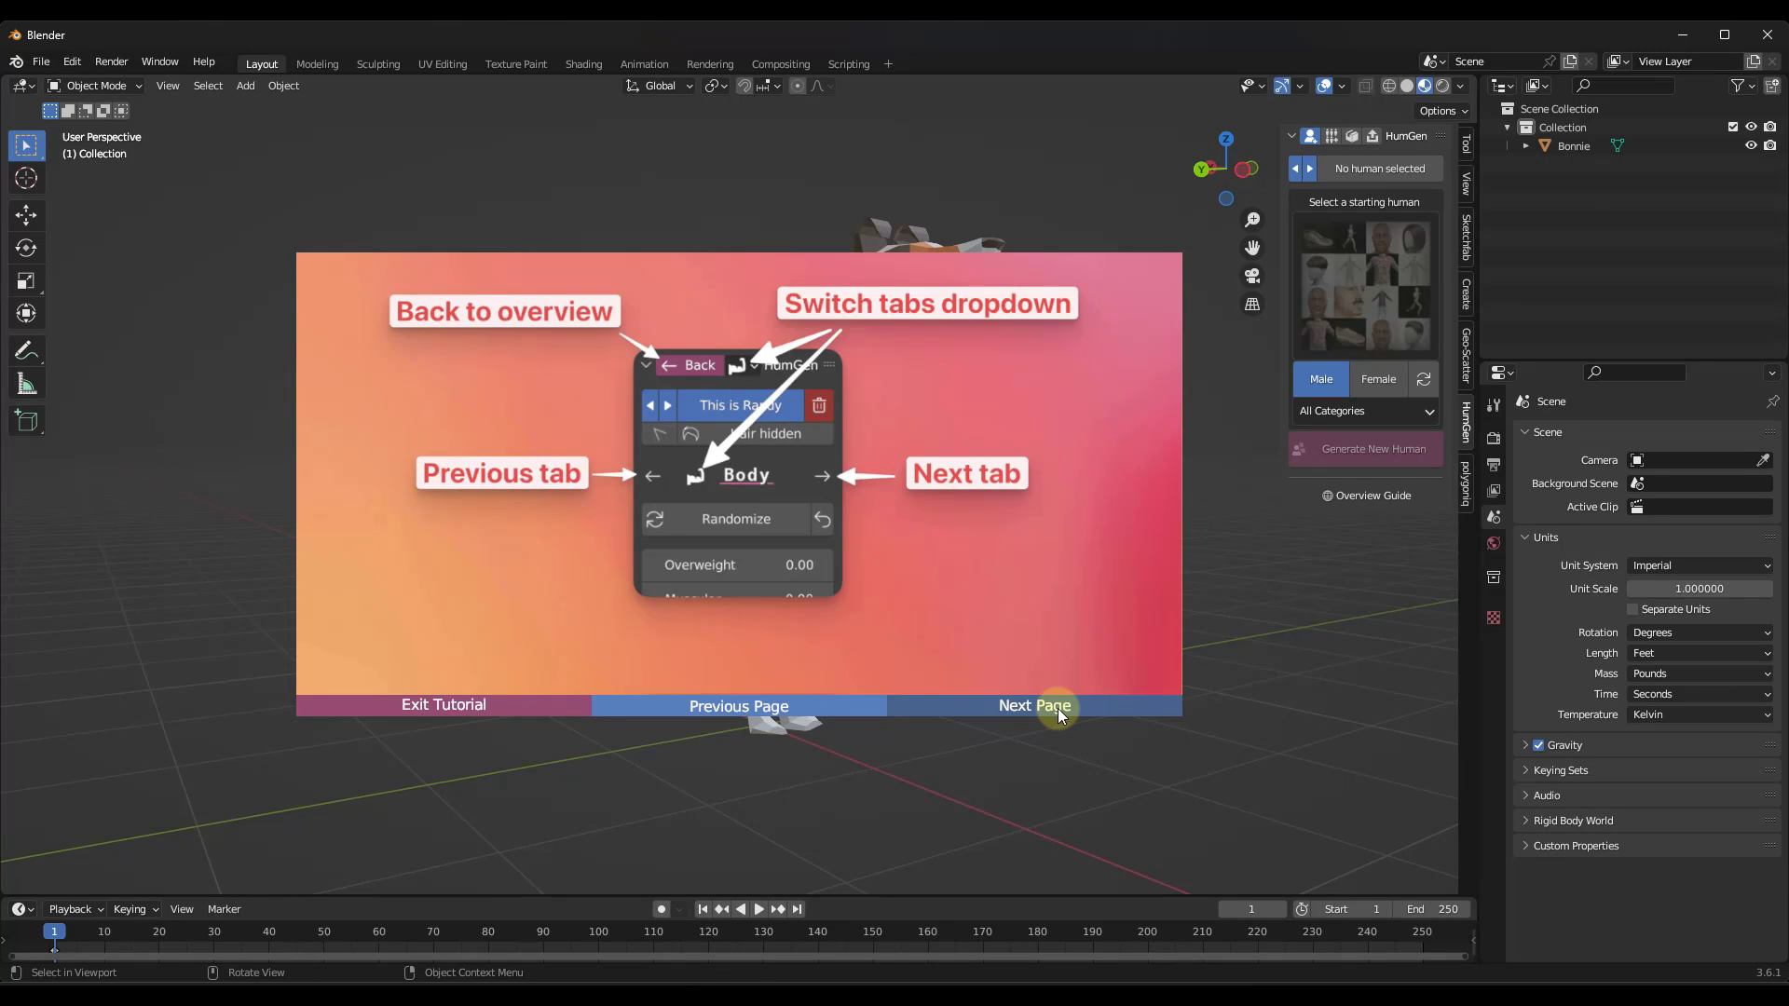
{"action": "left_click", "coordinate": [1058, 708]}
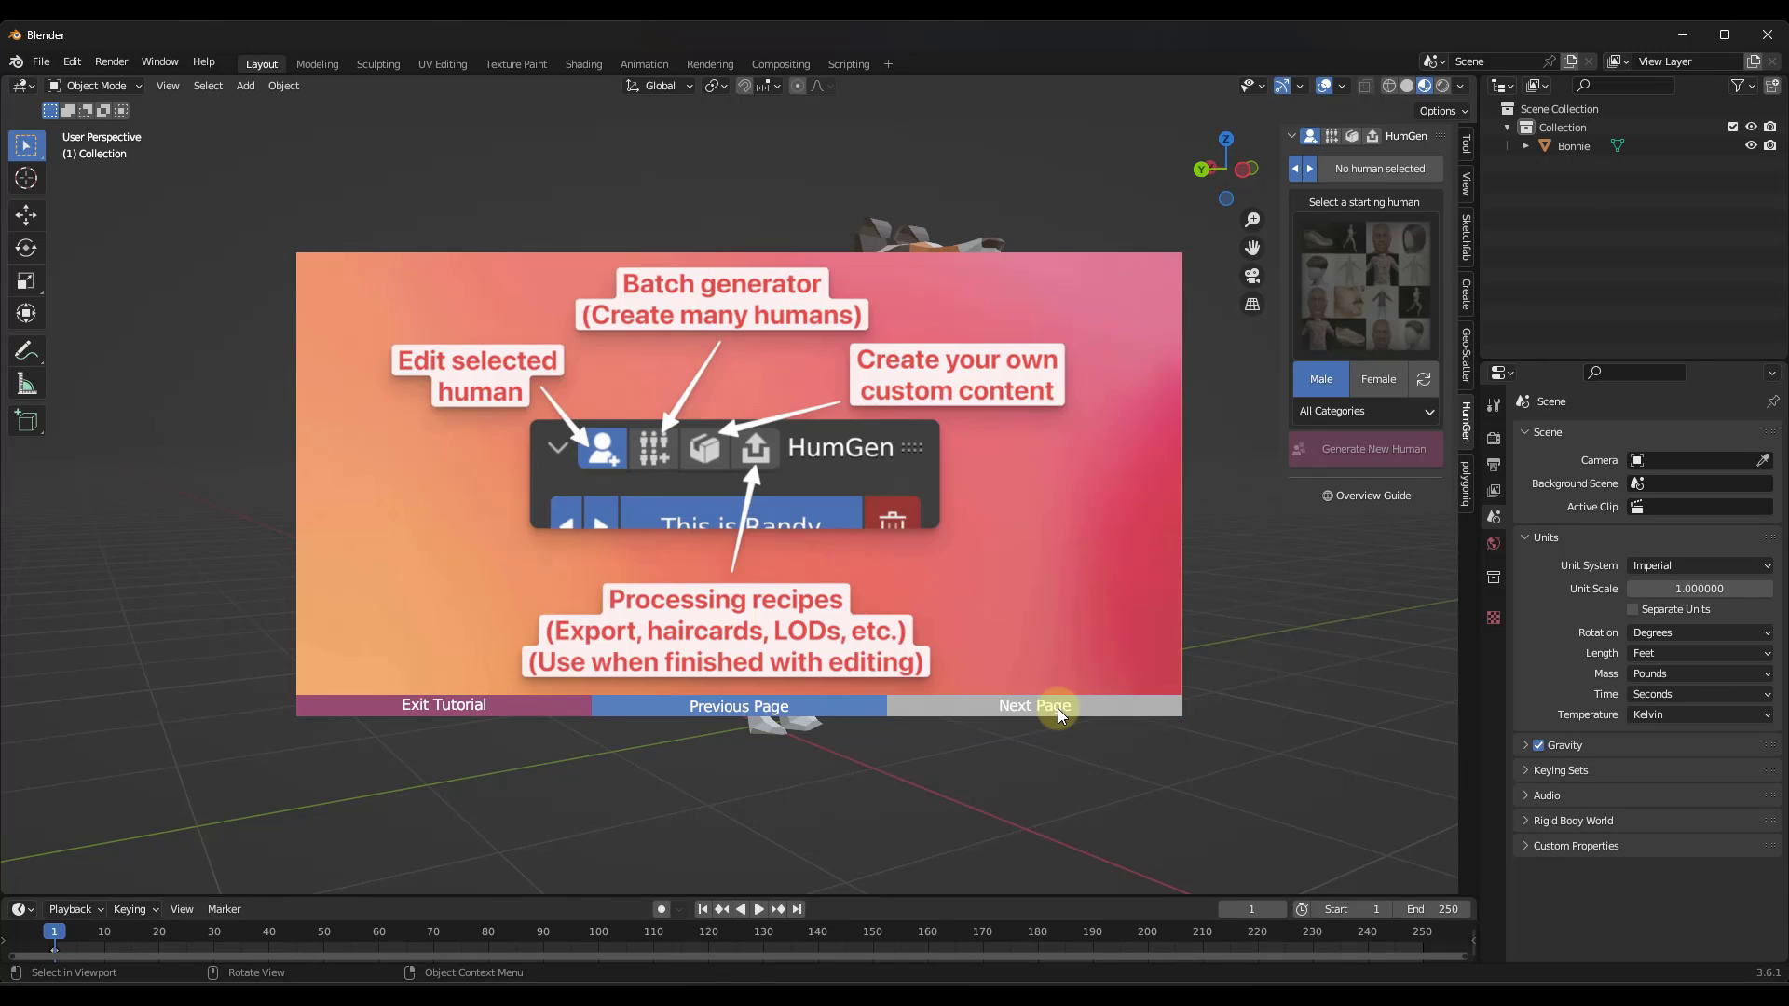
{"action": "left_click", "coordinate": [1058, 708]}
{"action": "left_click", "coordinate": [477, 706]}
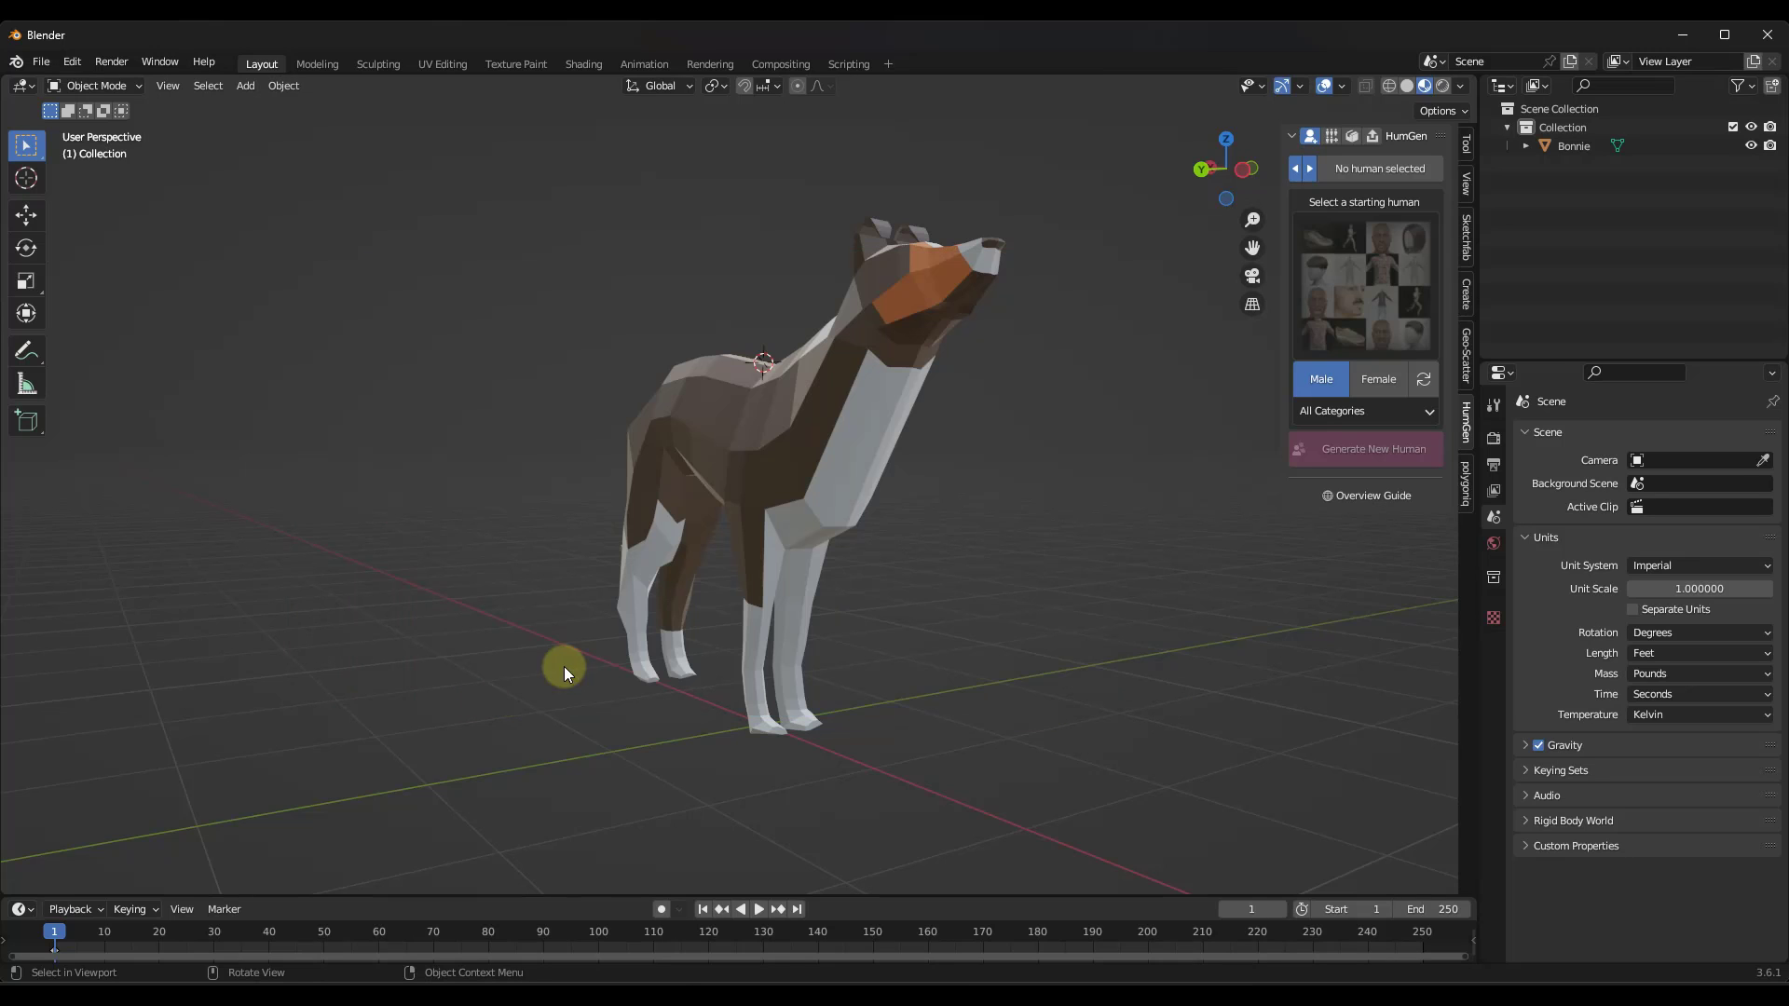
Browse the male and female starting human presets and the list of available human categories
{"action": "scroll", "coordinate": [512, 542], "scroll_direction": "down", "scroll_amount": 3}
{"action": "middle_click_drag", "start_coordinate": [896, 440], "coordinate": [885, 440]}
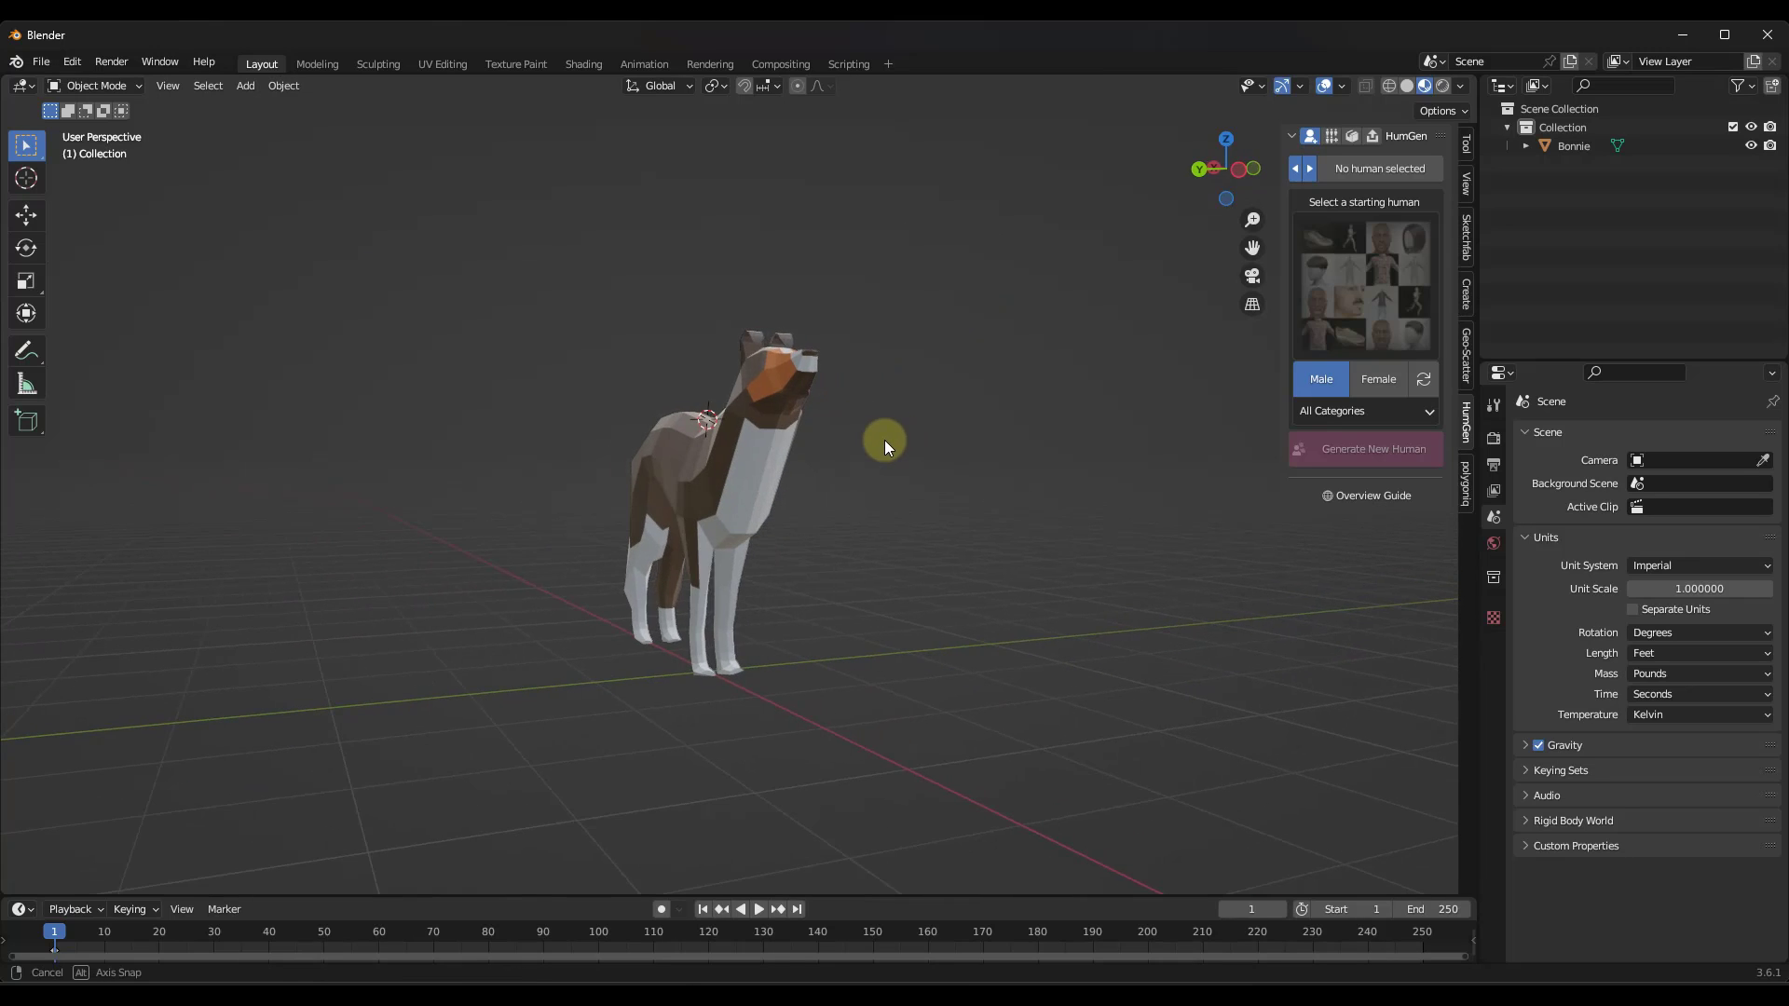
{"action": "left_click", "coordinate": [1373, 277]}
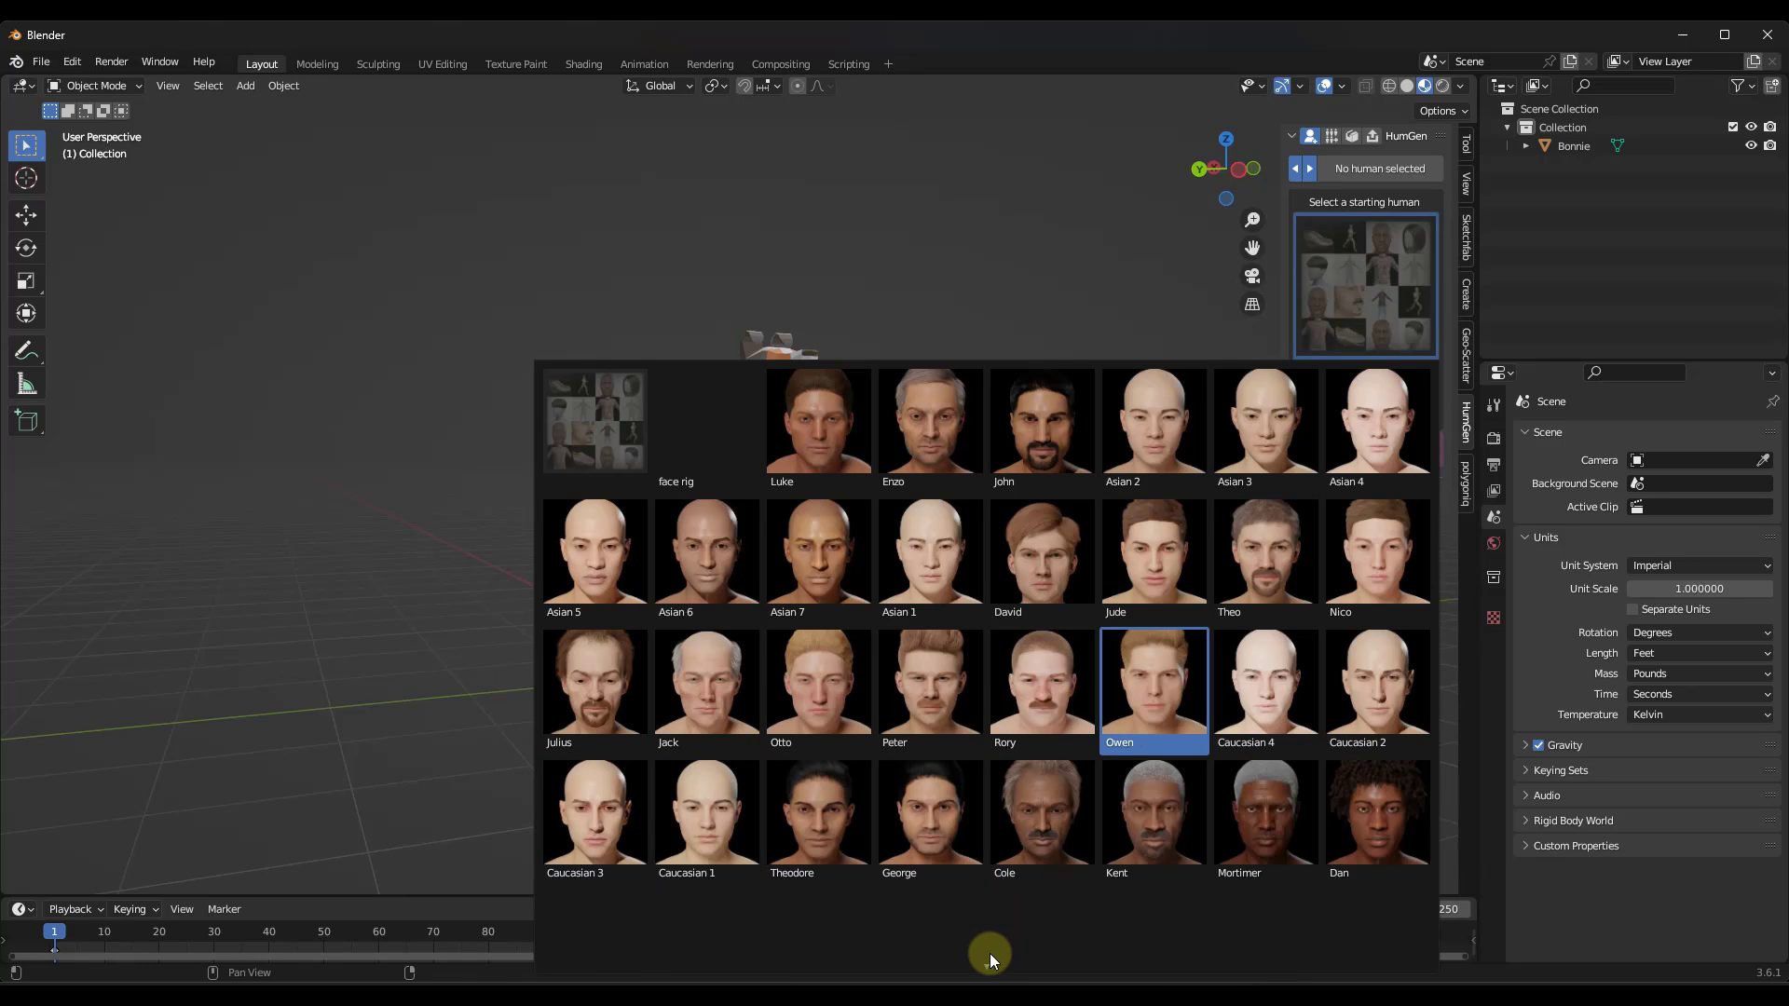
{"action": "mouse_move", "coordinate": [986, 967]}
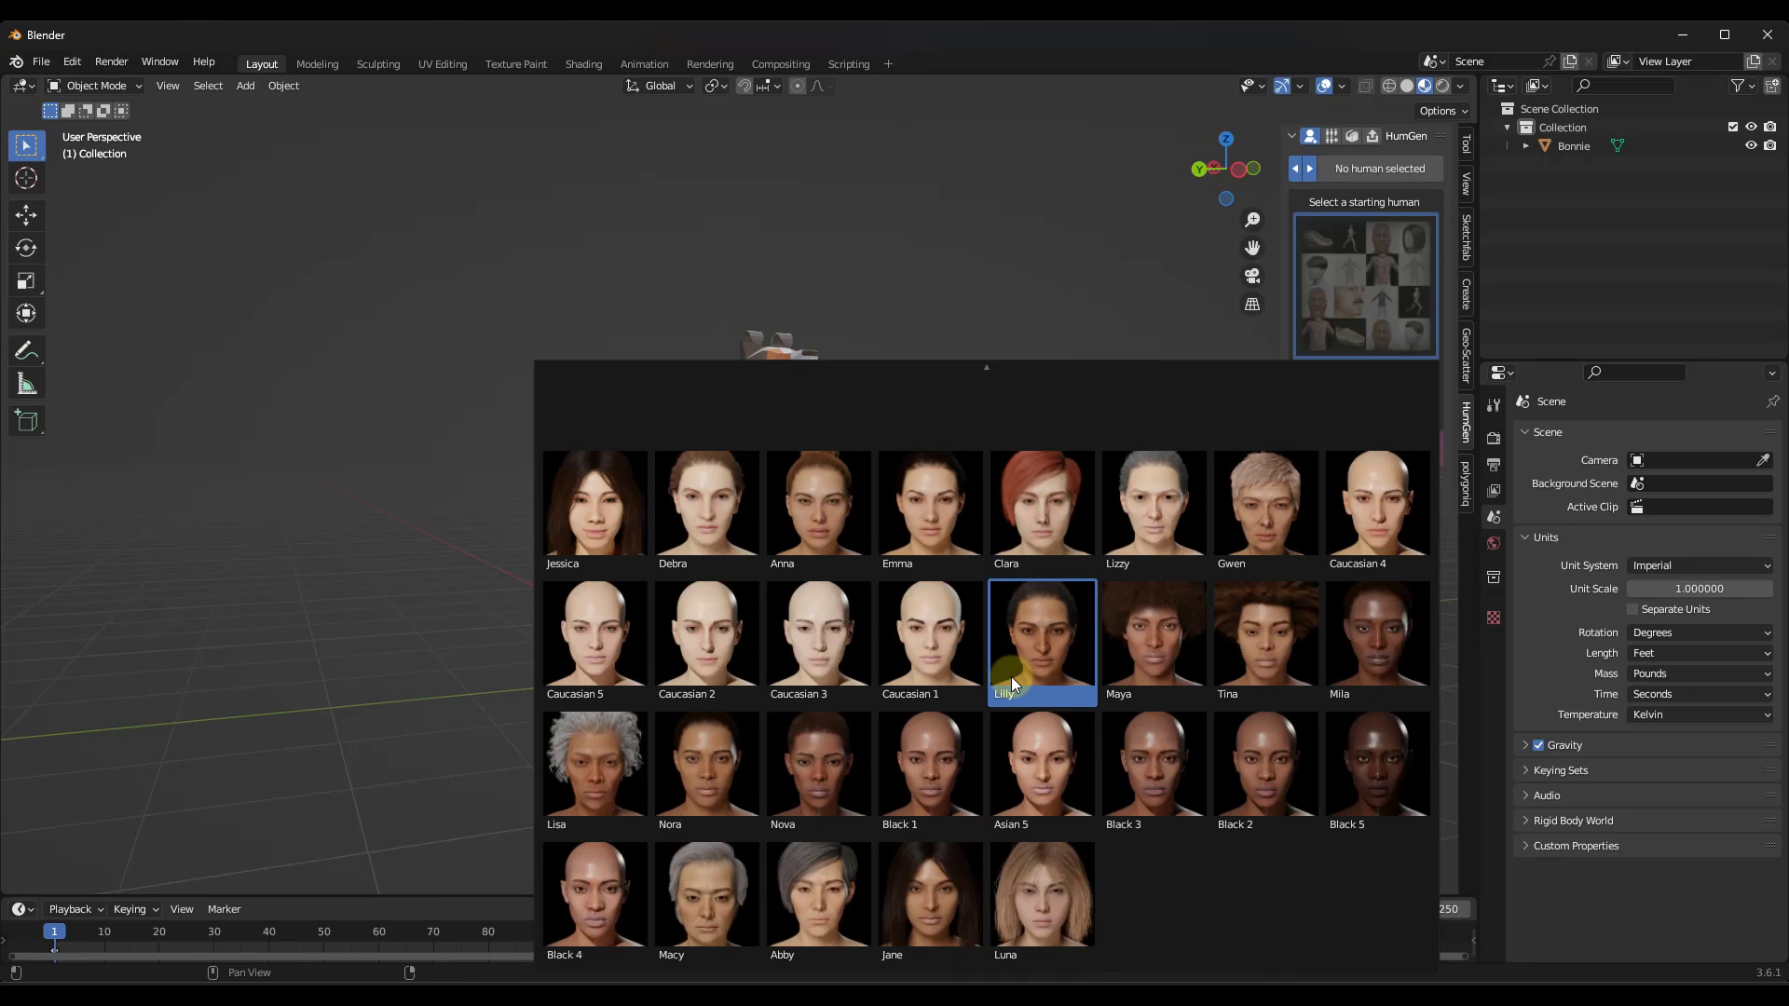
{"action": "mouse_move", "coordinate": [988, 370]}
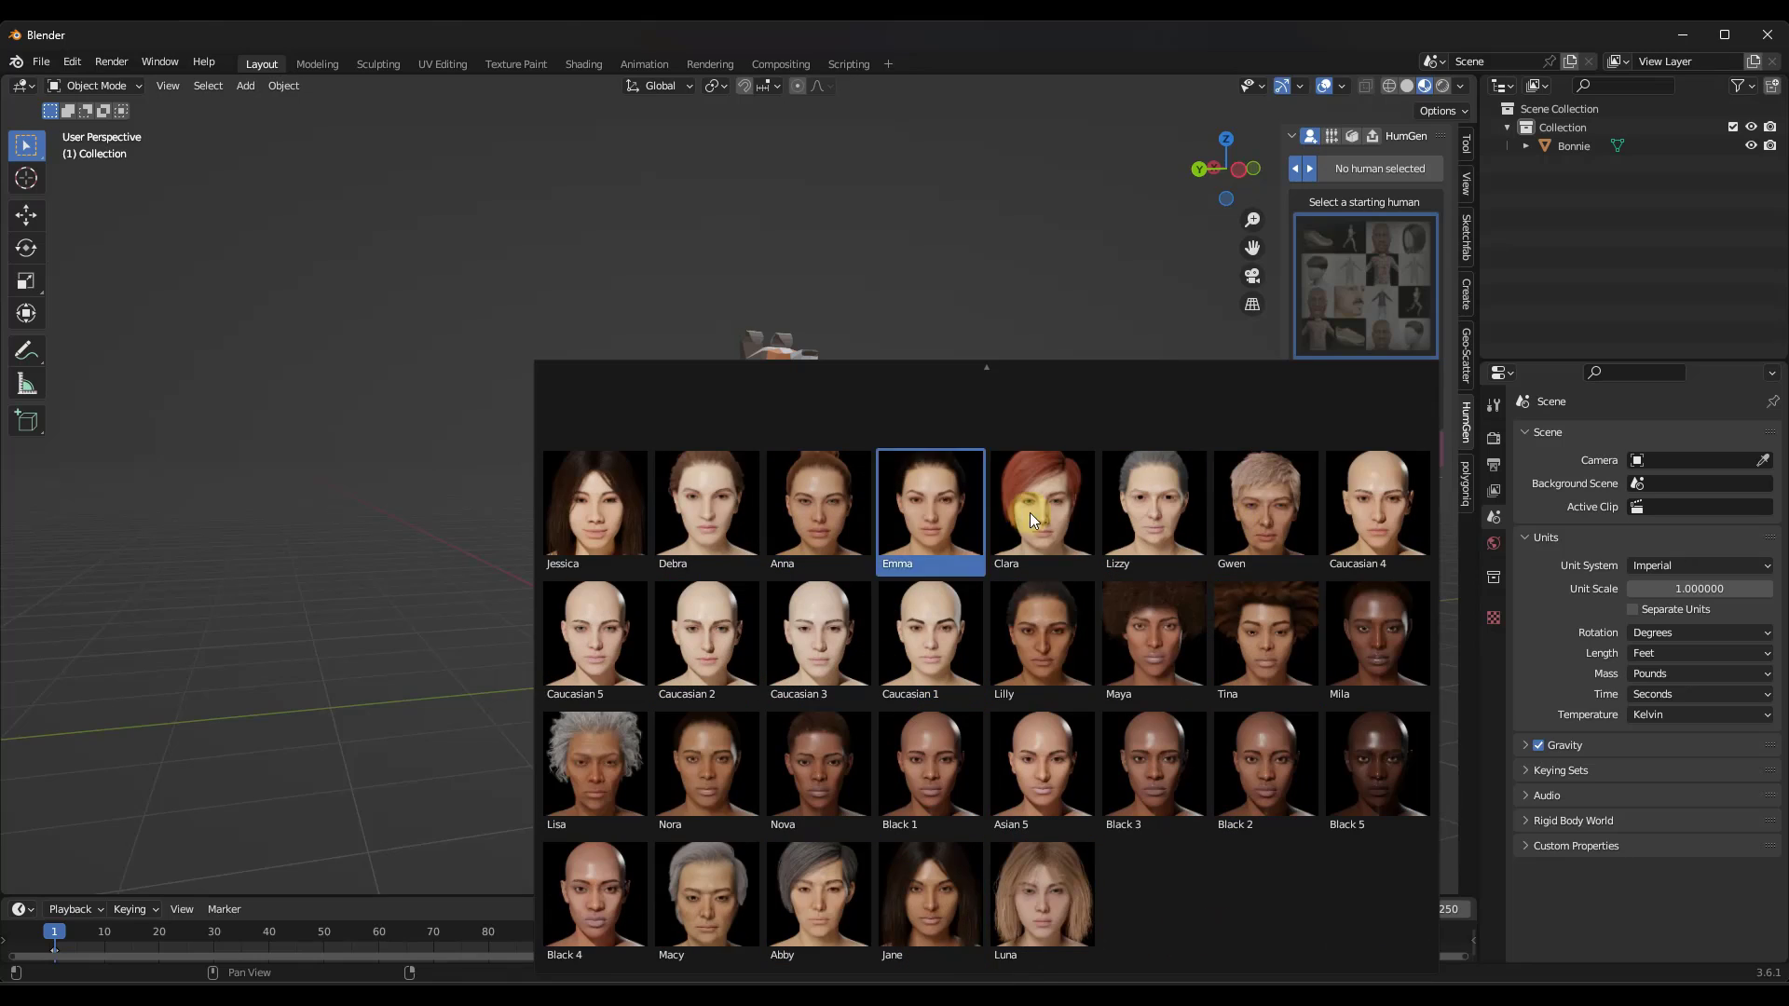
{"action": "left_click", "coordinate": [976, 641]}
{"action": "left_click", "coordinate": [1338, 413]}
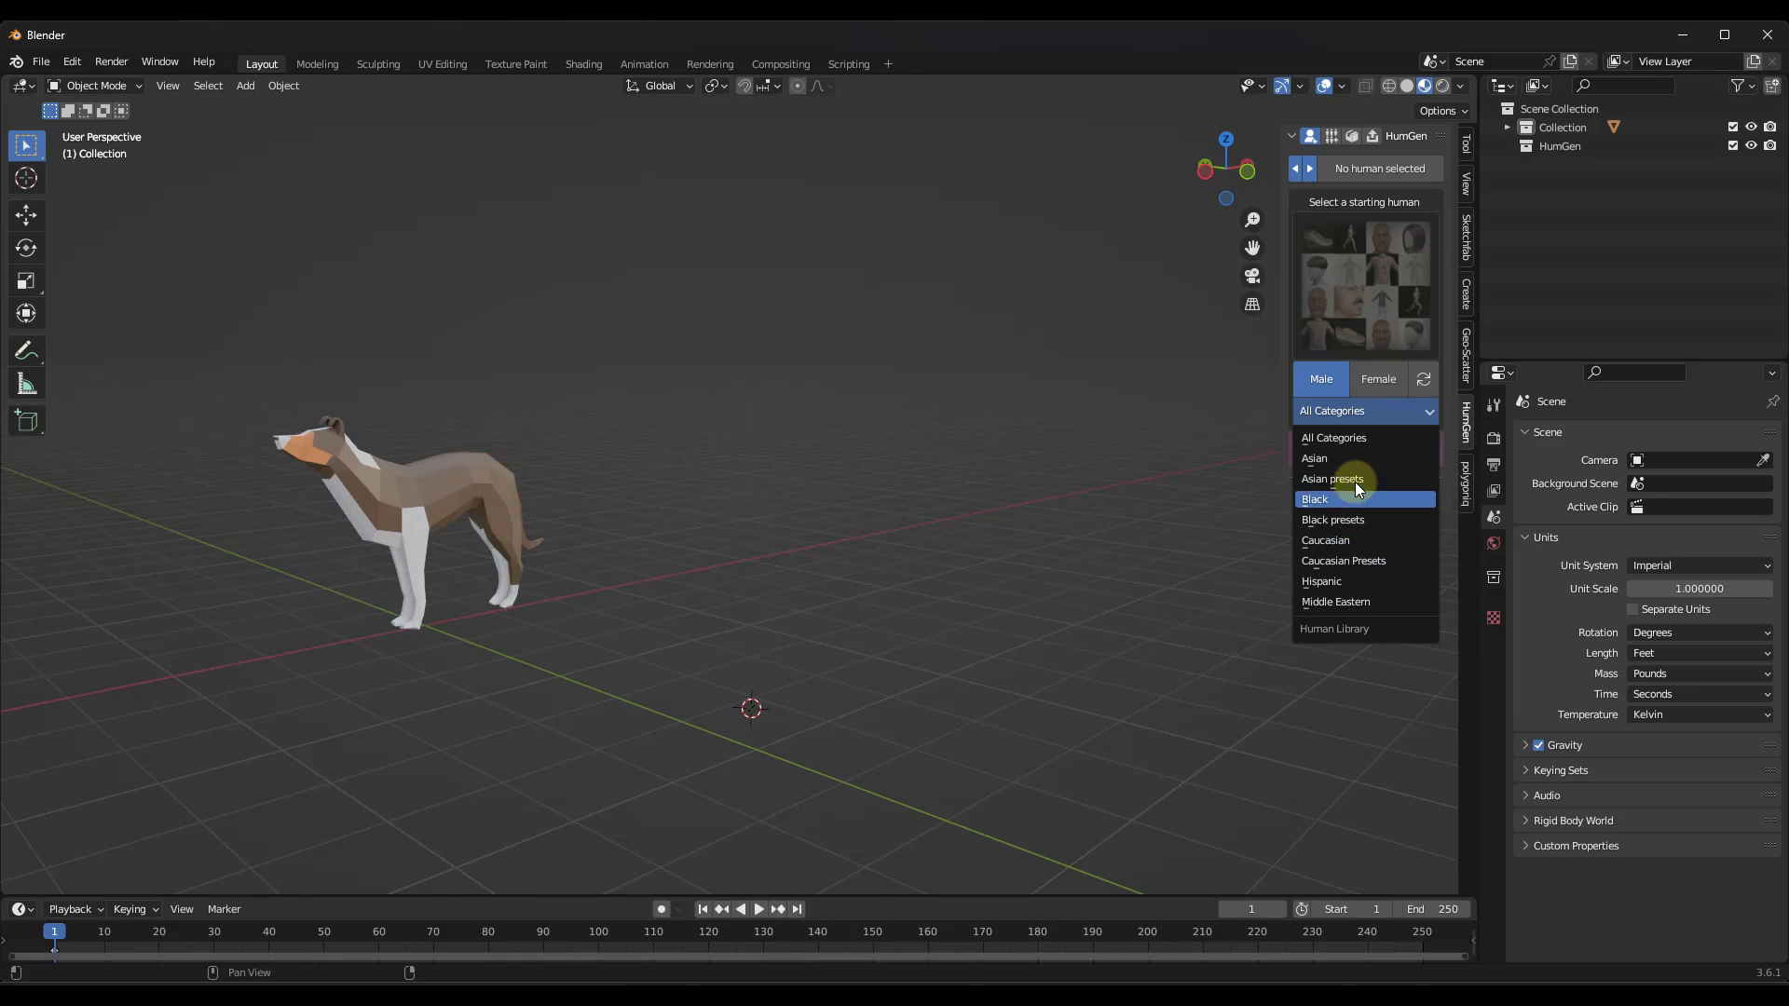
Generate a new male human from the John preset and inspect the figure beside the dog
{"action": "left_click", "coordinate": [1343, 274]}
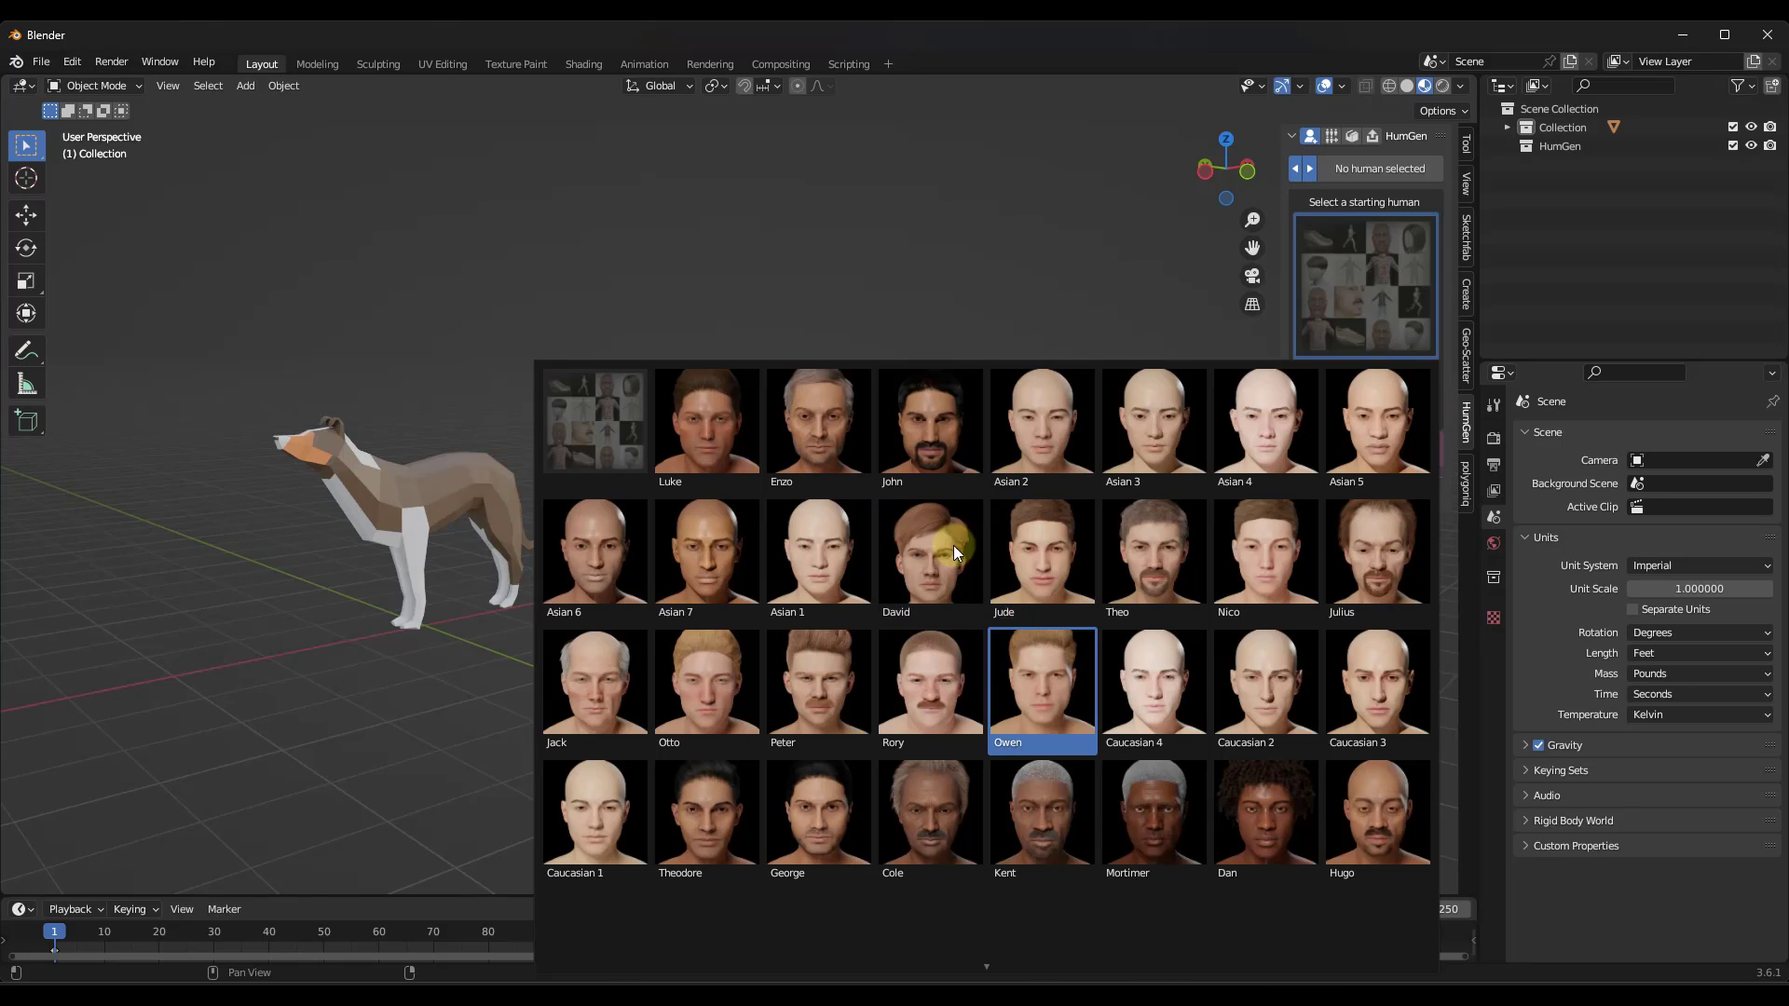
{"action": "left_click", "coordinate": [917, 431]}
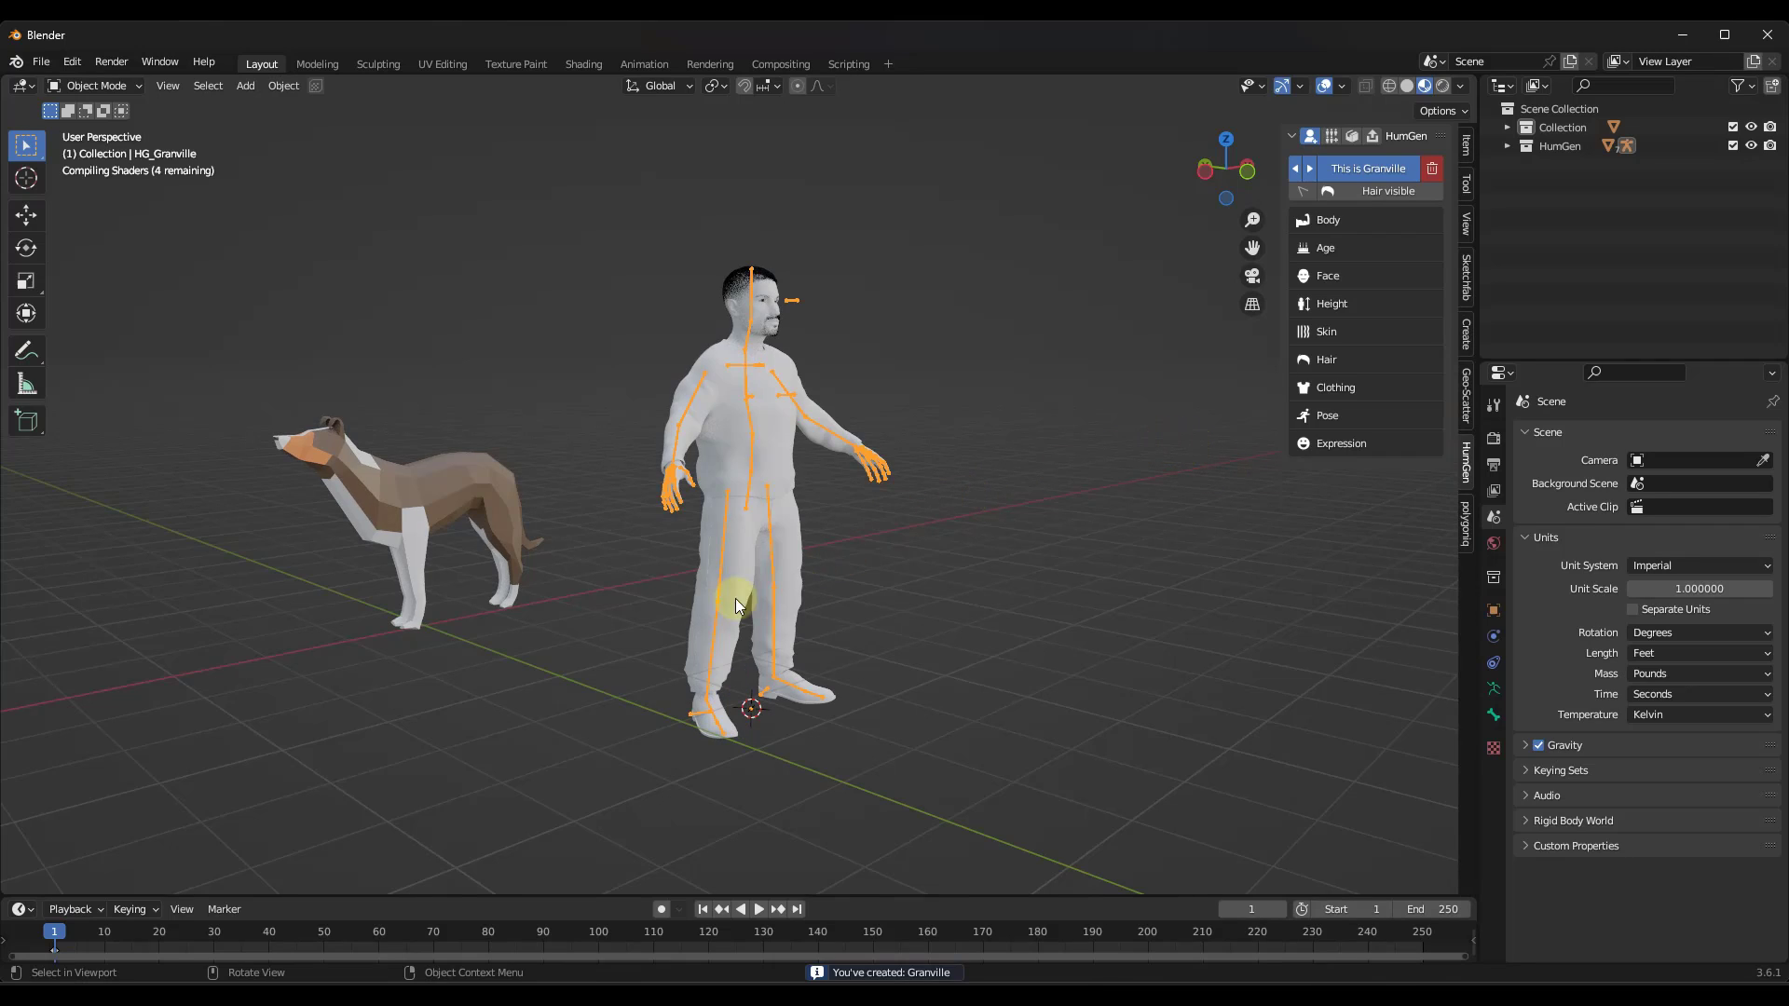
{"action": "middle_click_drag", "start_coordinate": [805, 449], "coordinate": [931, 452]}
{"action": "scroll", "coordinate": [853, 461], "scroll_direction": "up", "scroll_amount": 3}
{"action": "scroll", "coordinate": [853, 460], "scroll_direction": "down", "scroll_amount": 2}
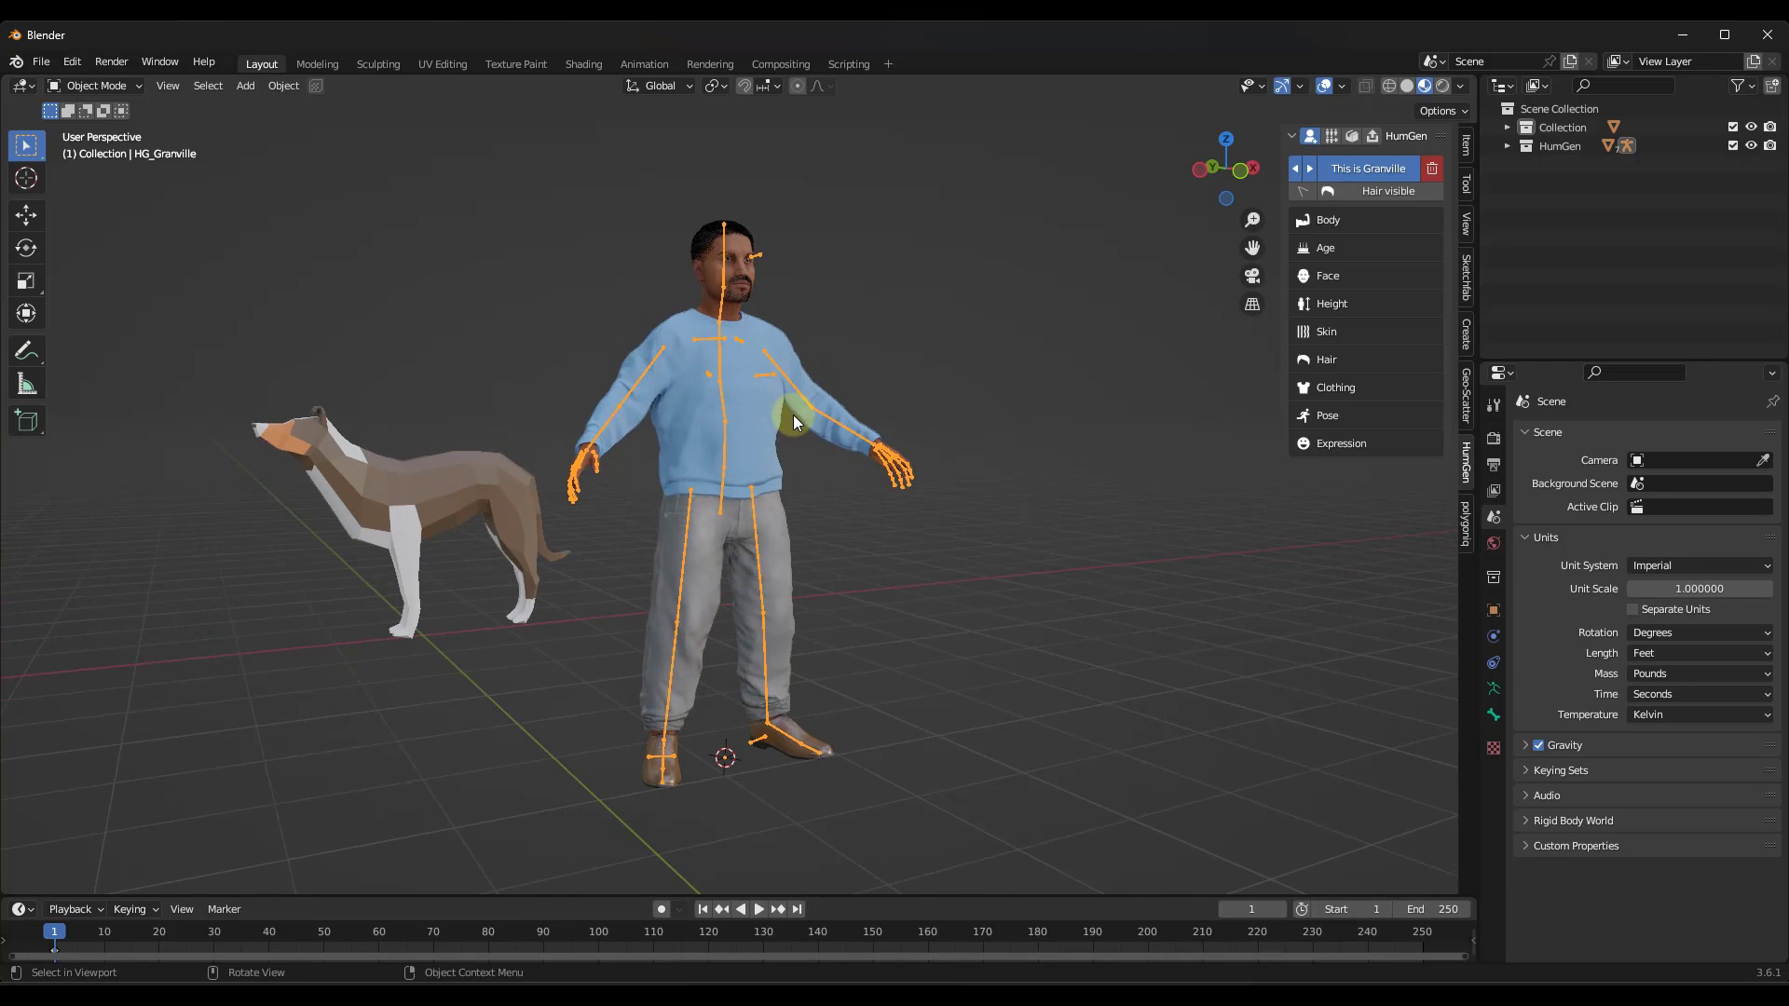
Open the generated human's body settings and randomize the body proportions
{"action": "left_click", "coordinate": [1330, 220]}
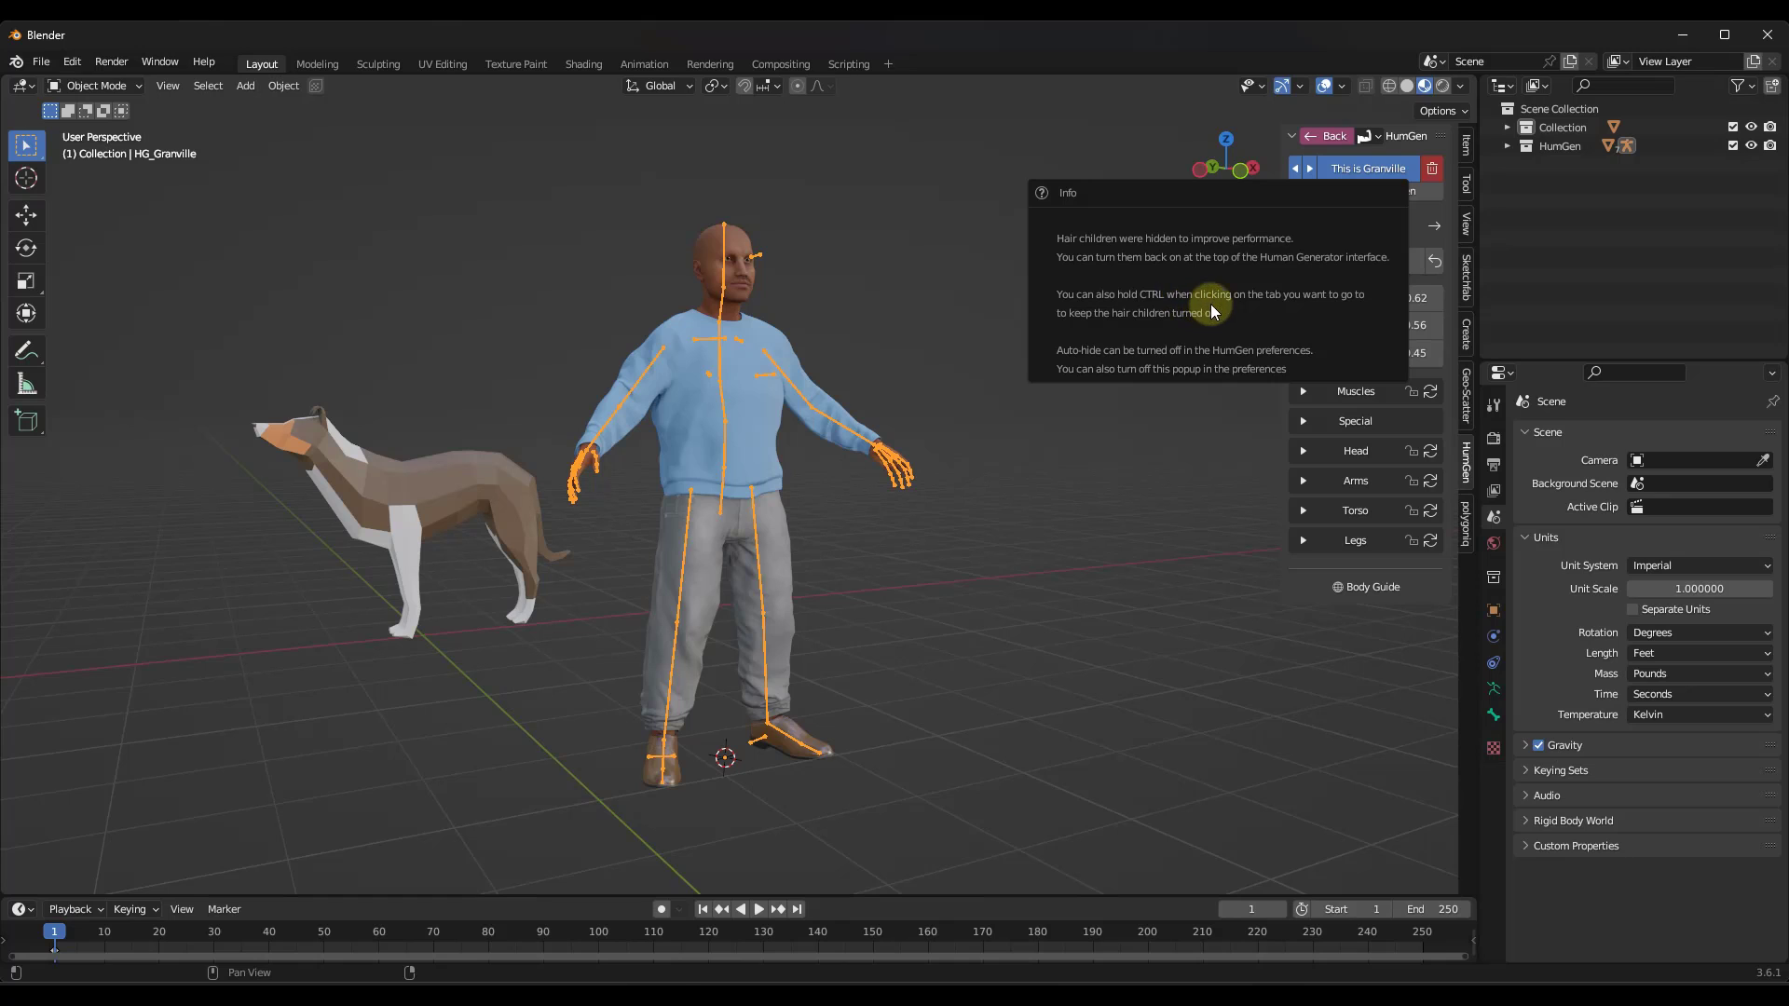
{"action": "scroll", "coordinate": [784, 372], "scroll_direction": "up", "scroll_amount": 4}
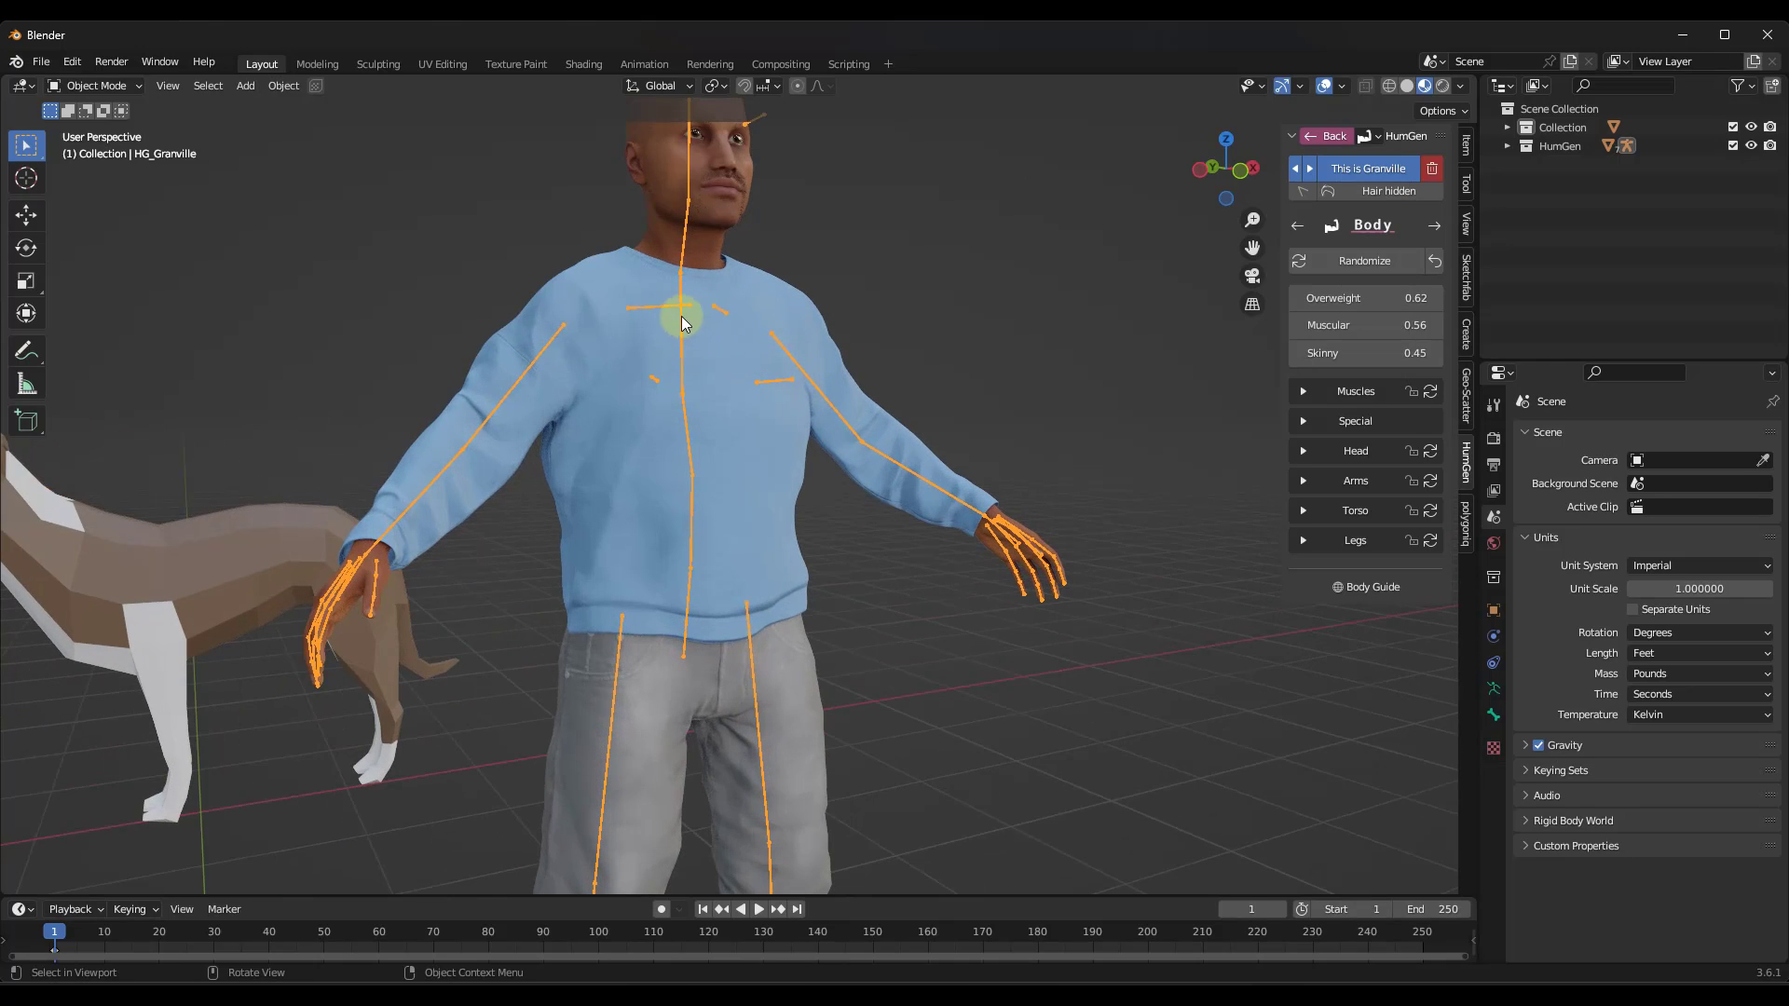
{"action": "scroll", "coordinate": [679, 320], "scroll_direction": "down", "scroll_amount": 2}
{"action": "scroll", "coordinate": [708, 248], "scroll_direction": "up", "scroll_amount": 5}
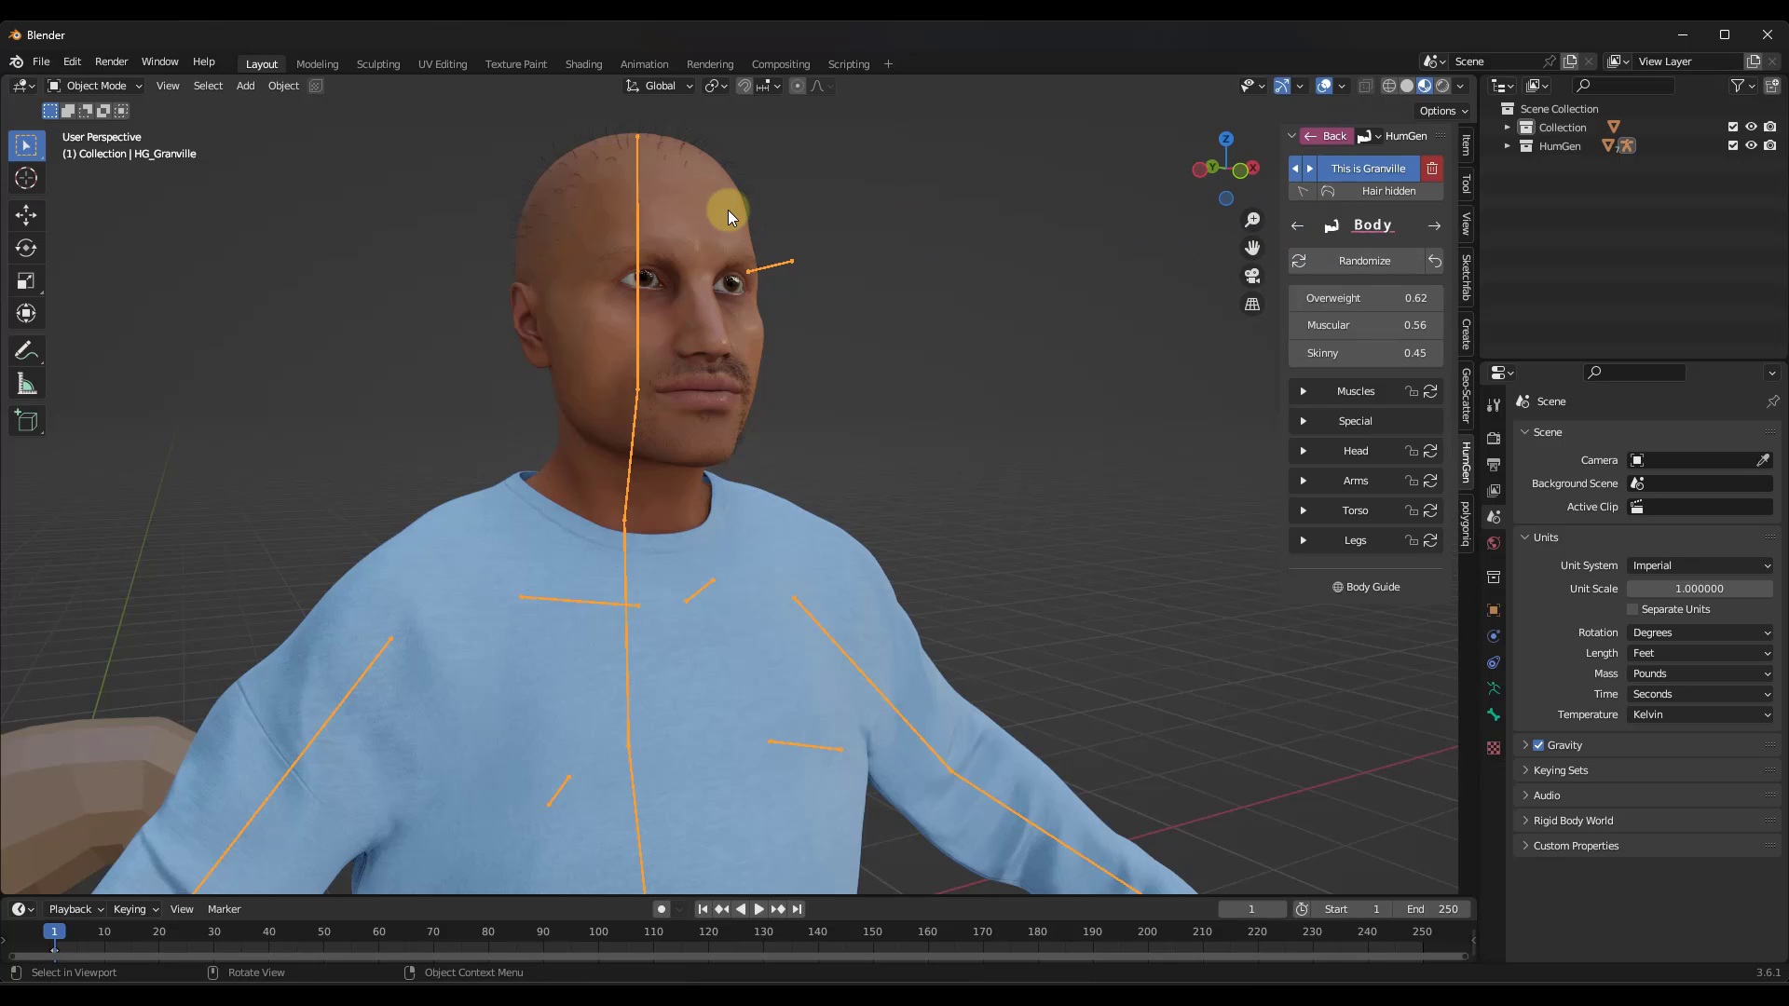
{"action": "scroll", "coordinate": [708, 210], "scroll_direction": "down", "scroll_amount": 7}
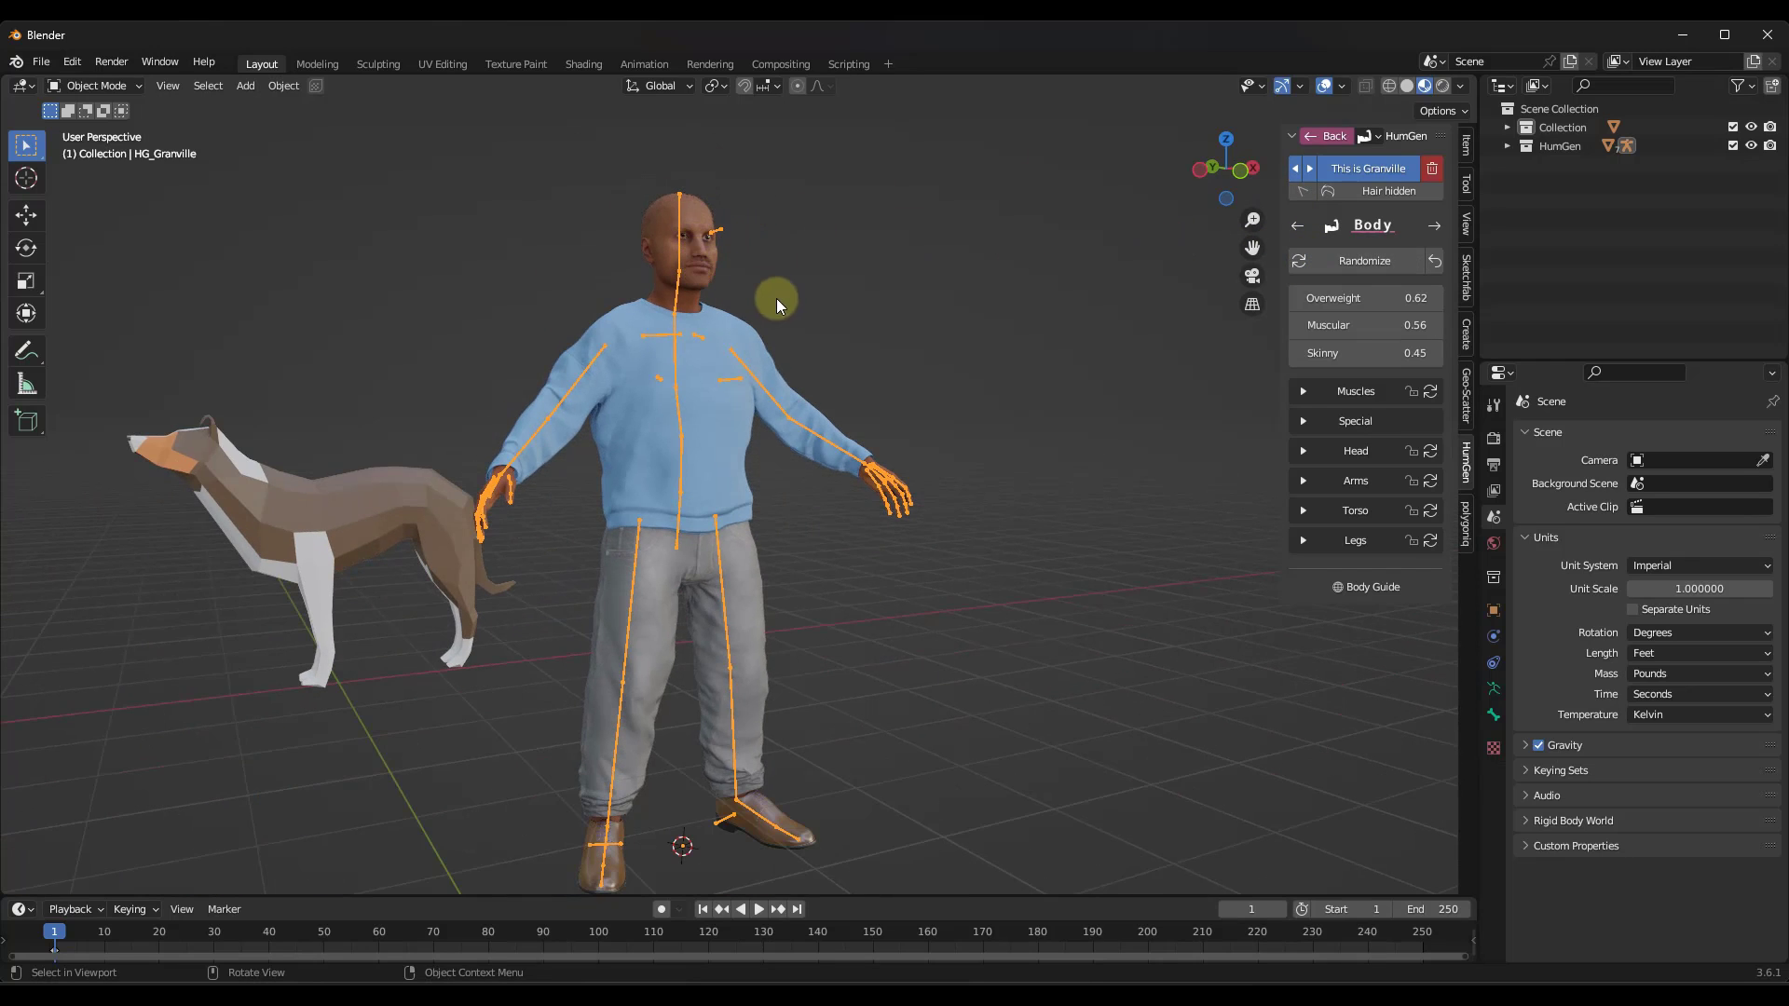
{"action": "left_click", "coordinate": [1341, 270]}
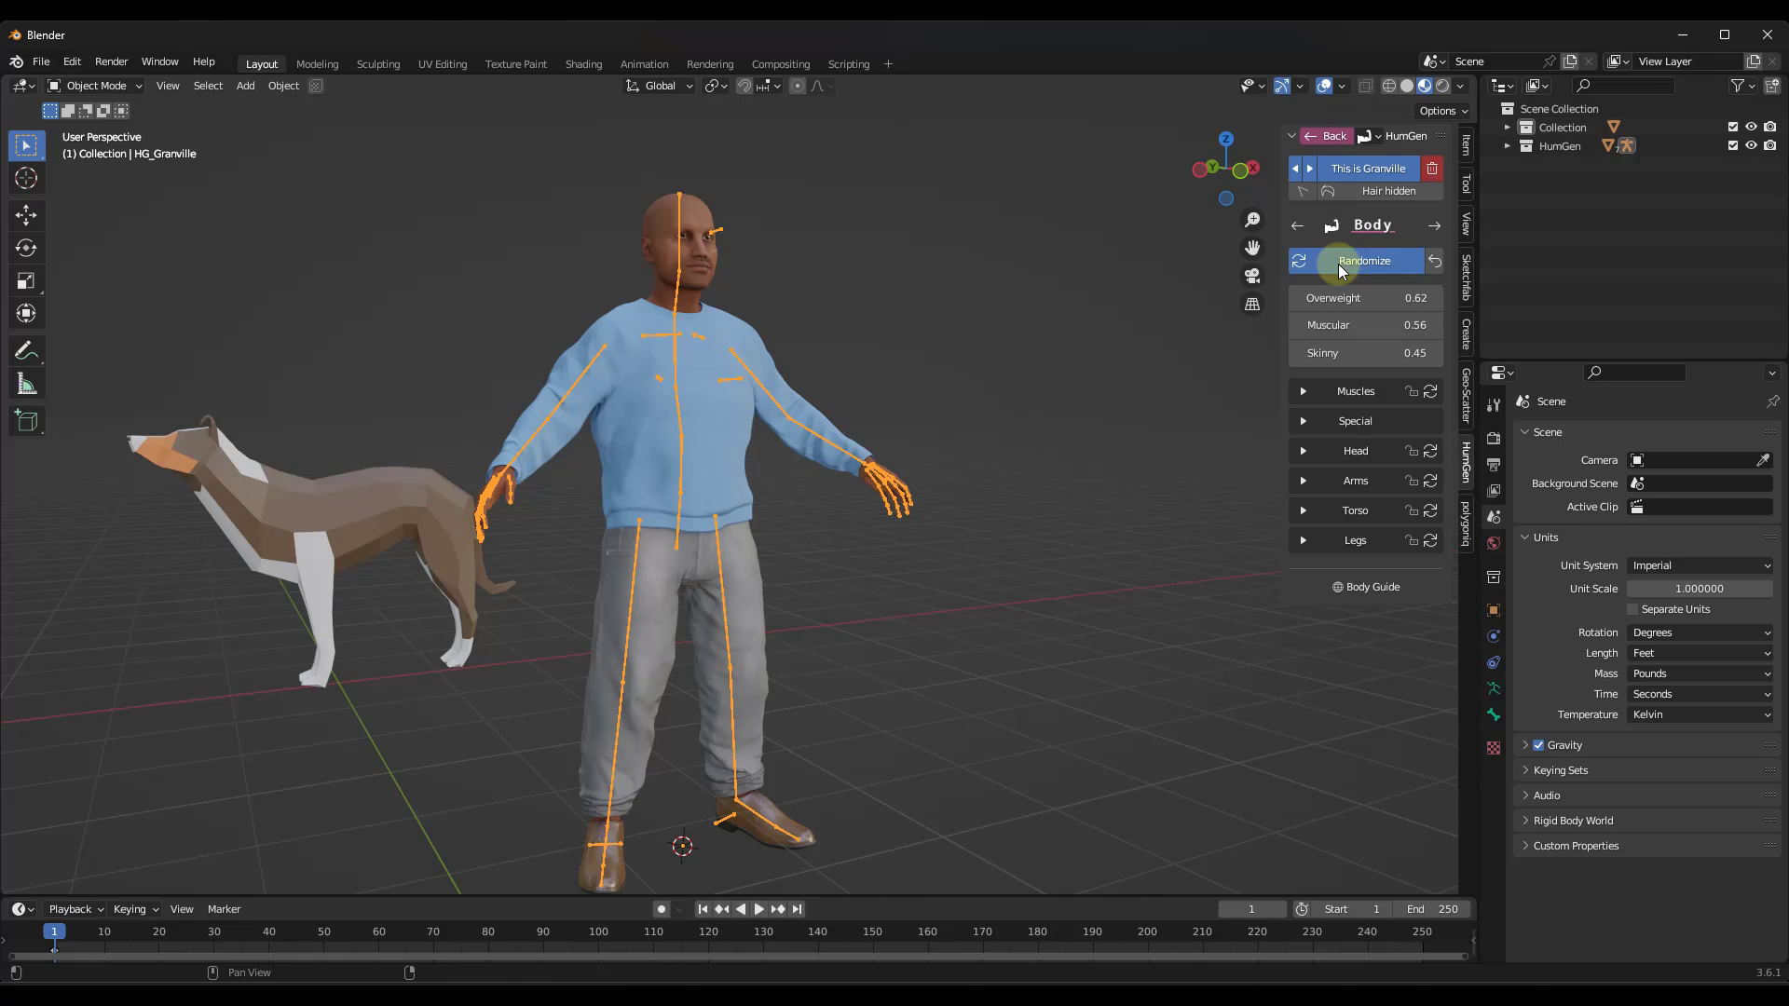
{"action": "left_click", "coordinate": [1302, 267]}
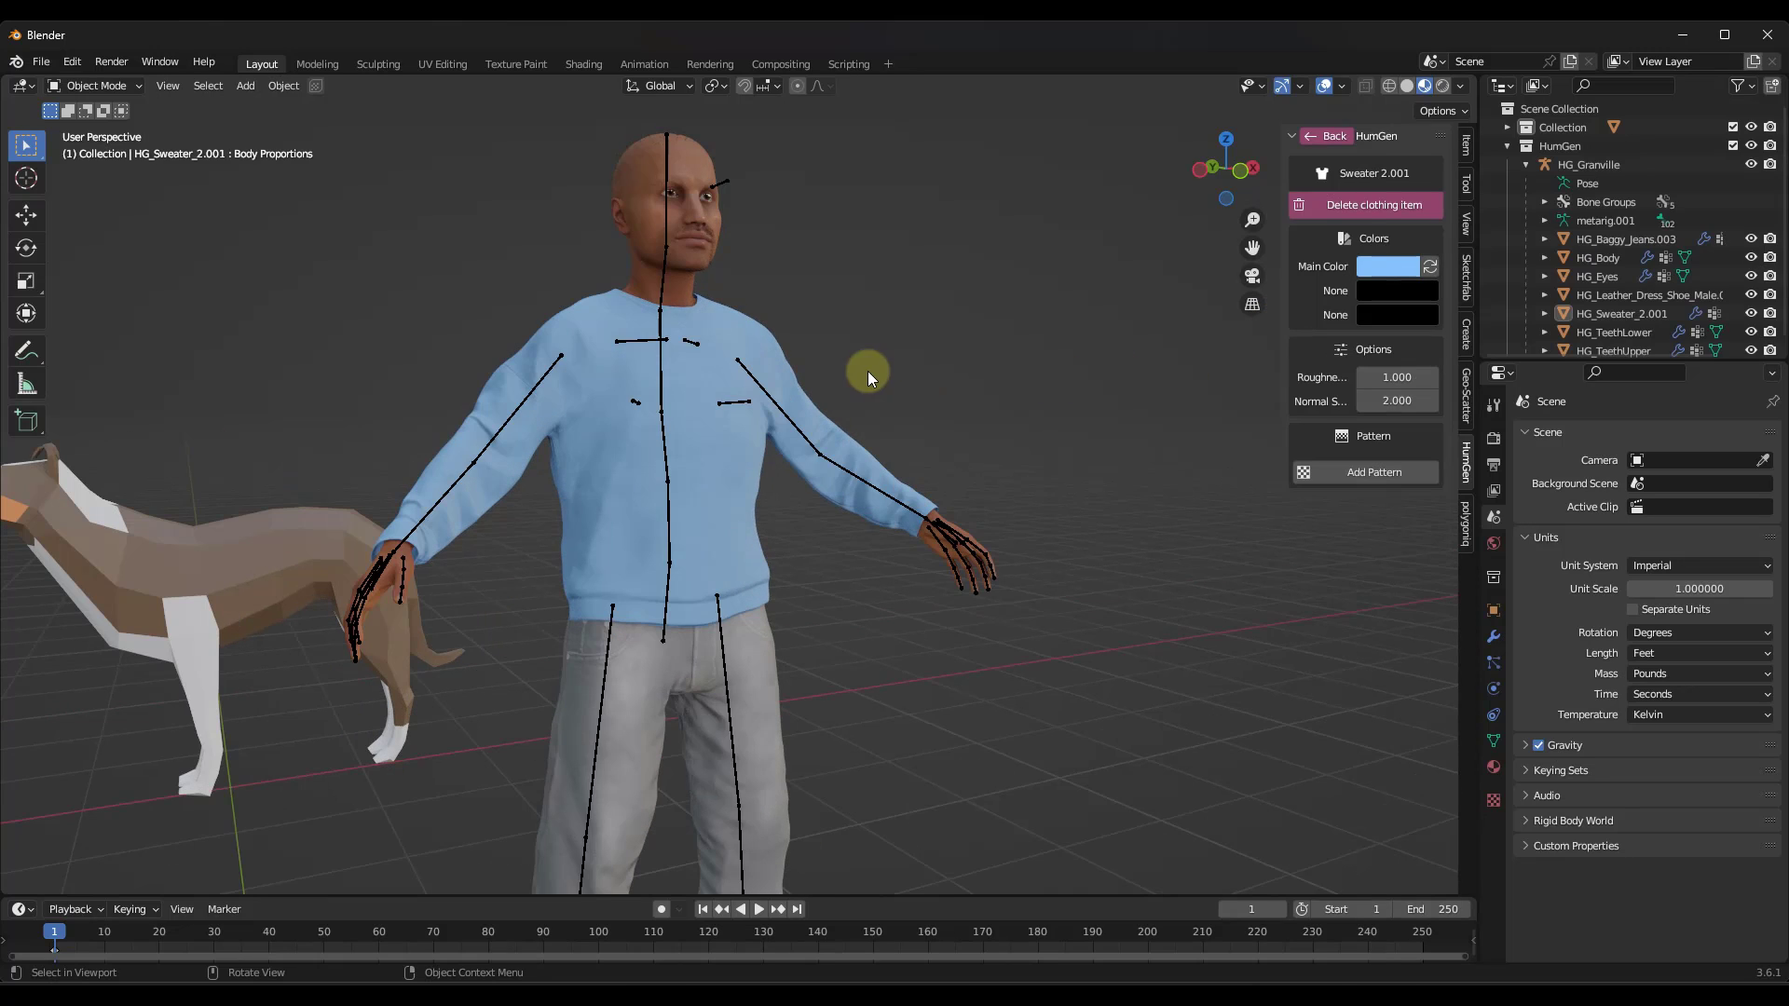
Set the human's body to Overweight -0.17, Muscular 0.82 and Skinny -0.23
{"action": "left_click", "coordinate": [691, 251]}
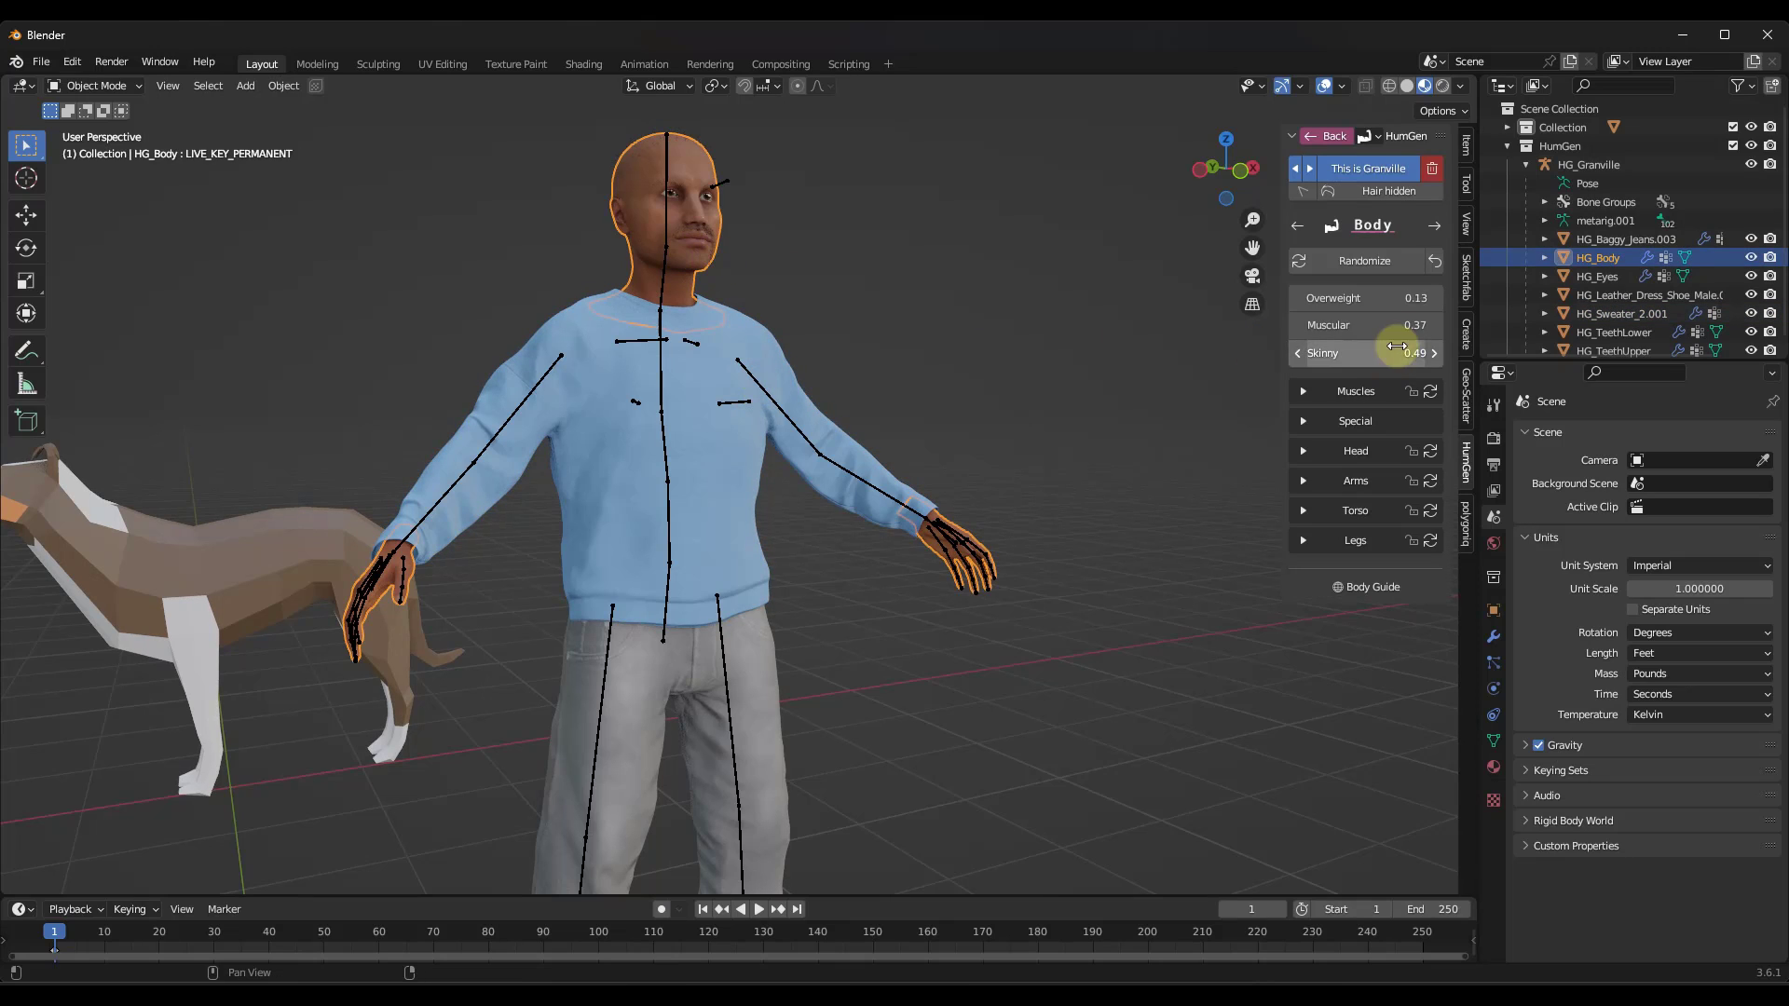
{"action": "left_click_drag", "start_coordinate": [1369, 298], "coordinate": [1378, 296]}
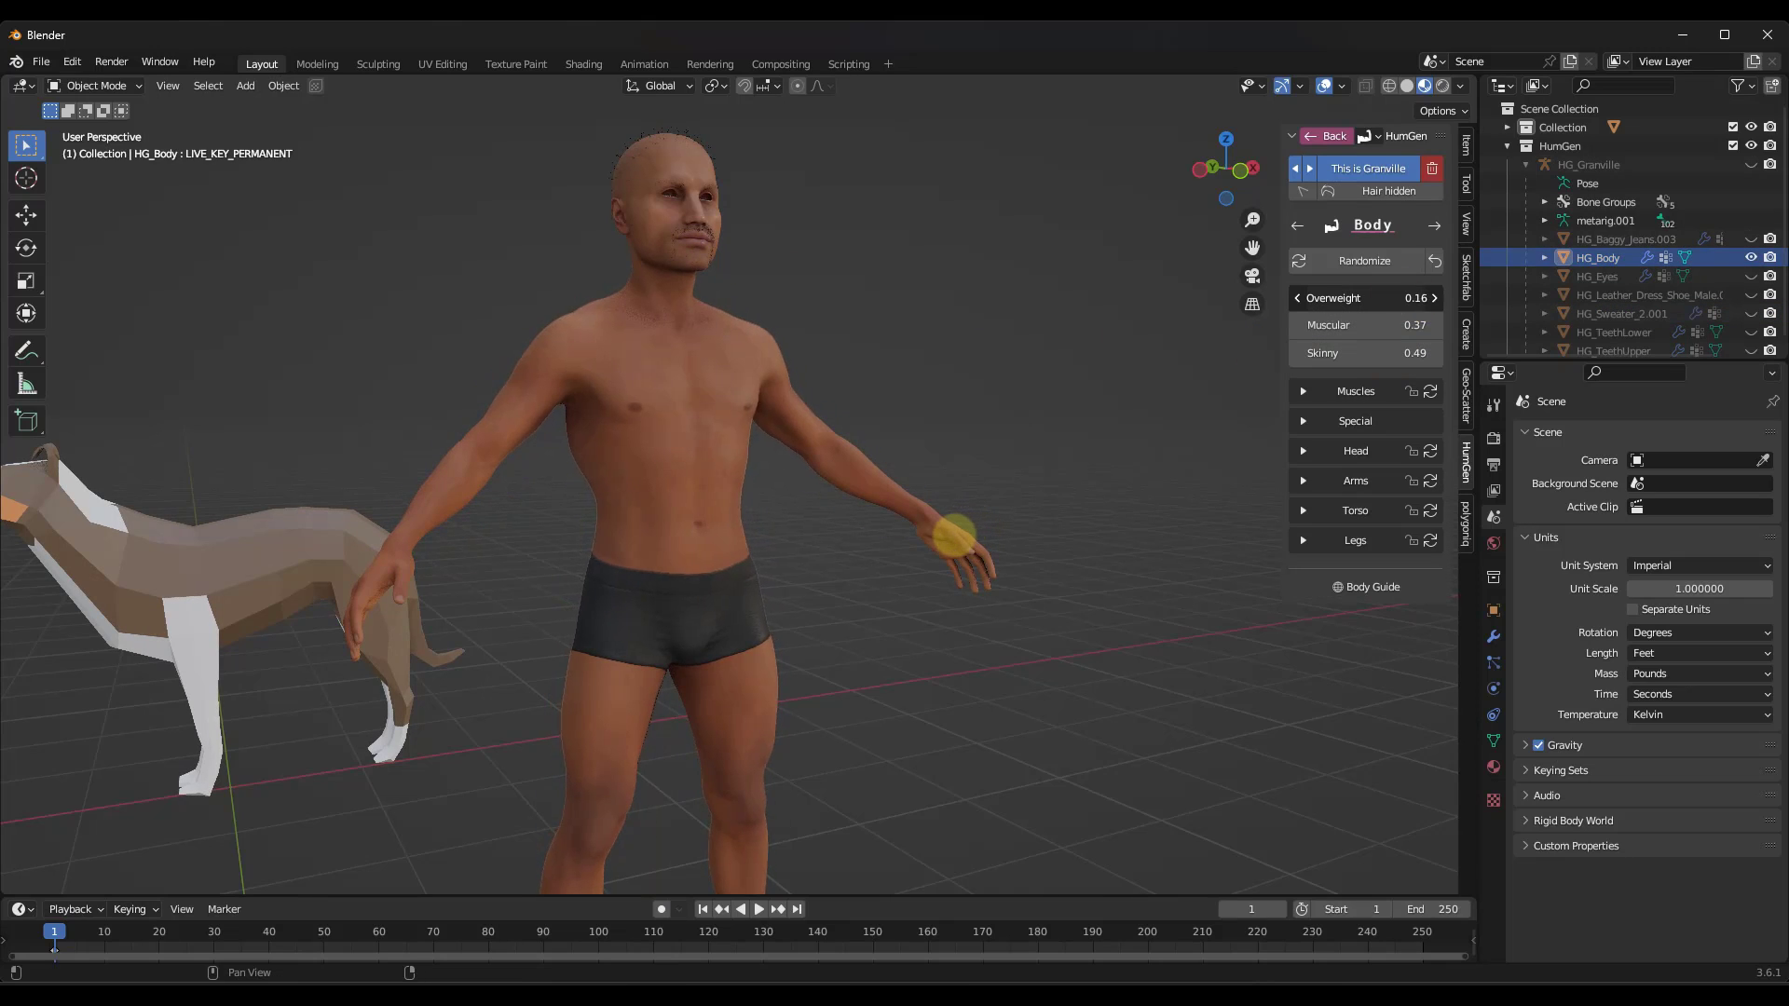
{"action": "left_click_drag", "start_coordinate": [1374, 299], "coordinate": [1381, 326]}
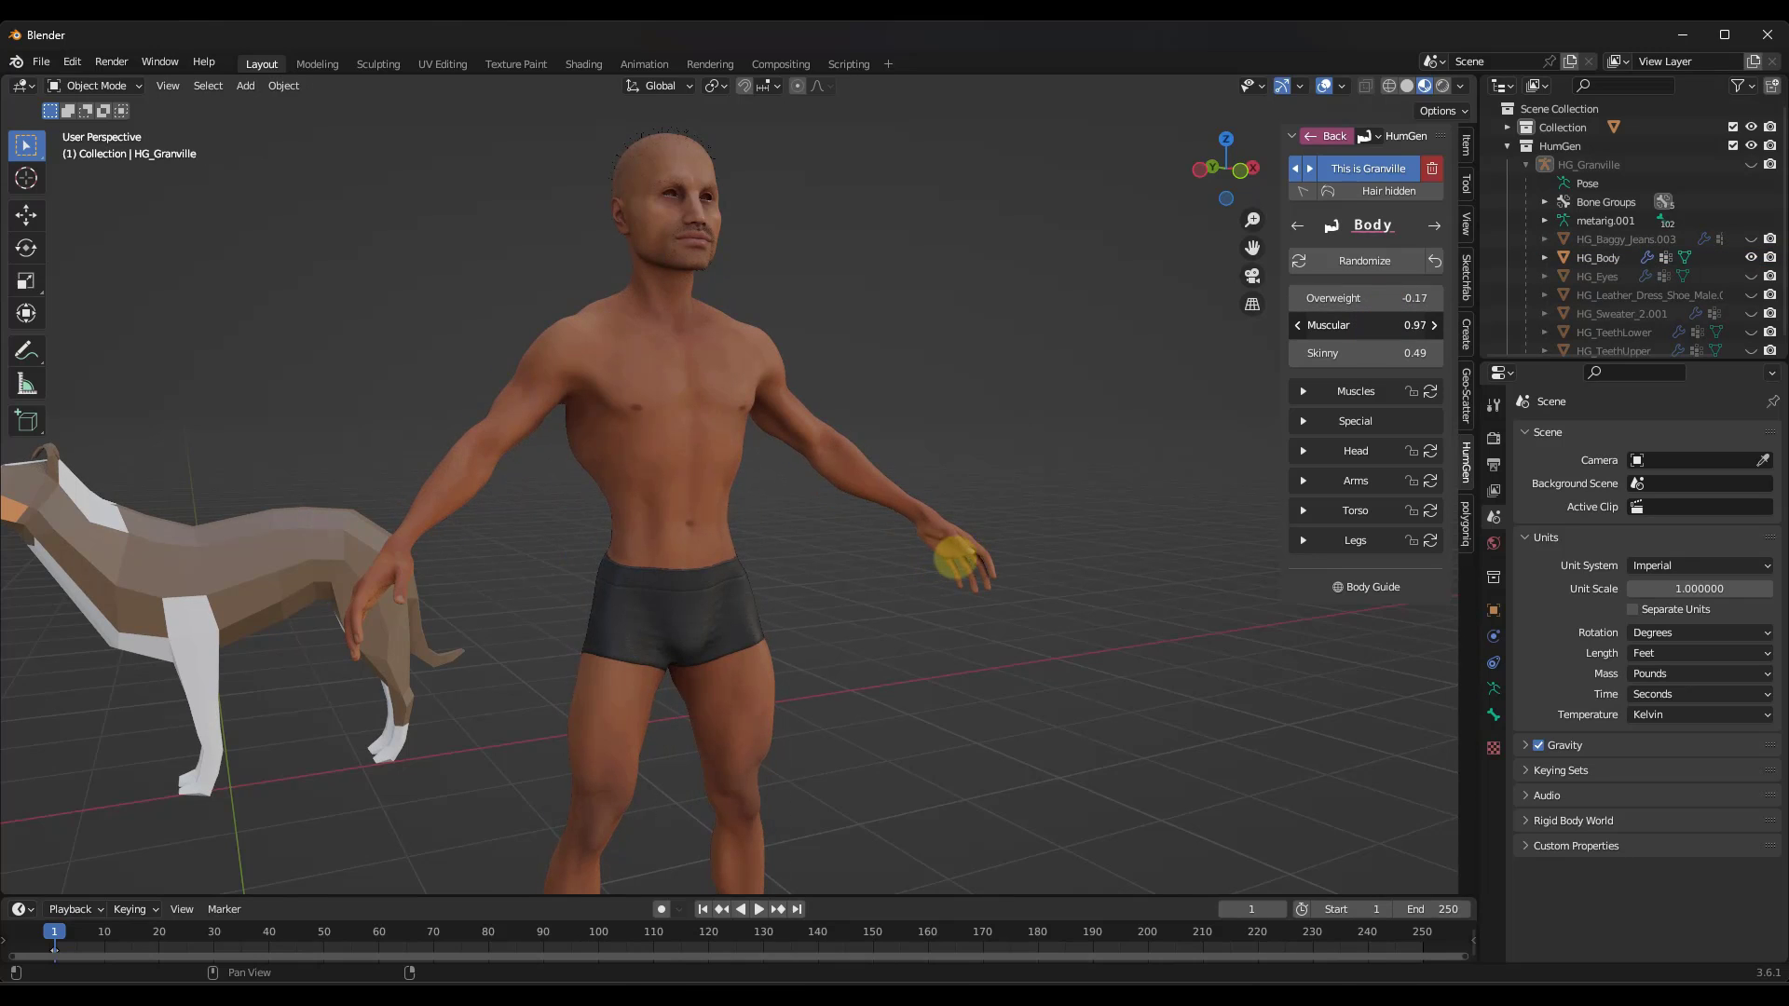
{"action": "left_click_drag", "start_coordinate": [955, 557], "coordinate": [866, 572]}
{"action": "left_click_drag", "start_coordinate": [1370, 347], "coordinate": [920, 594]}
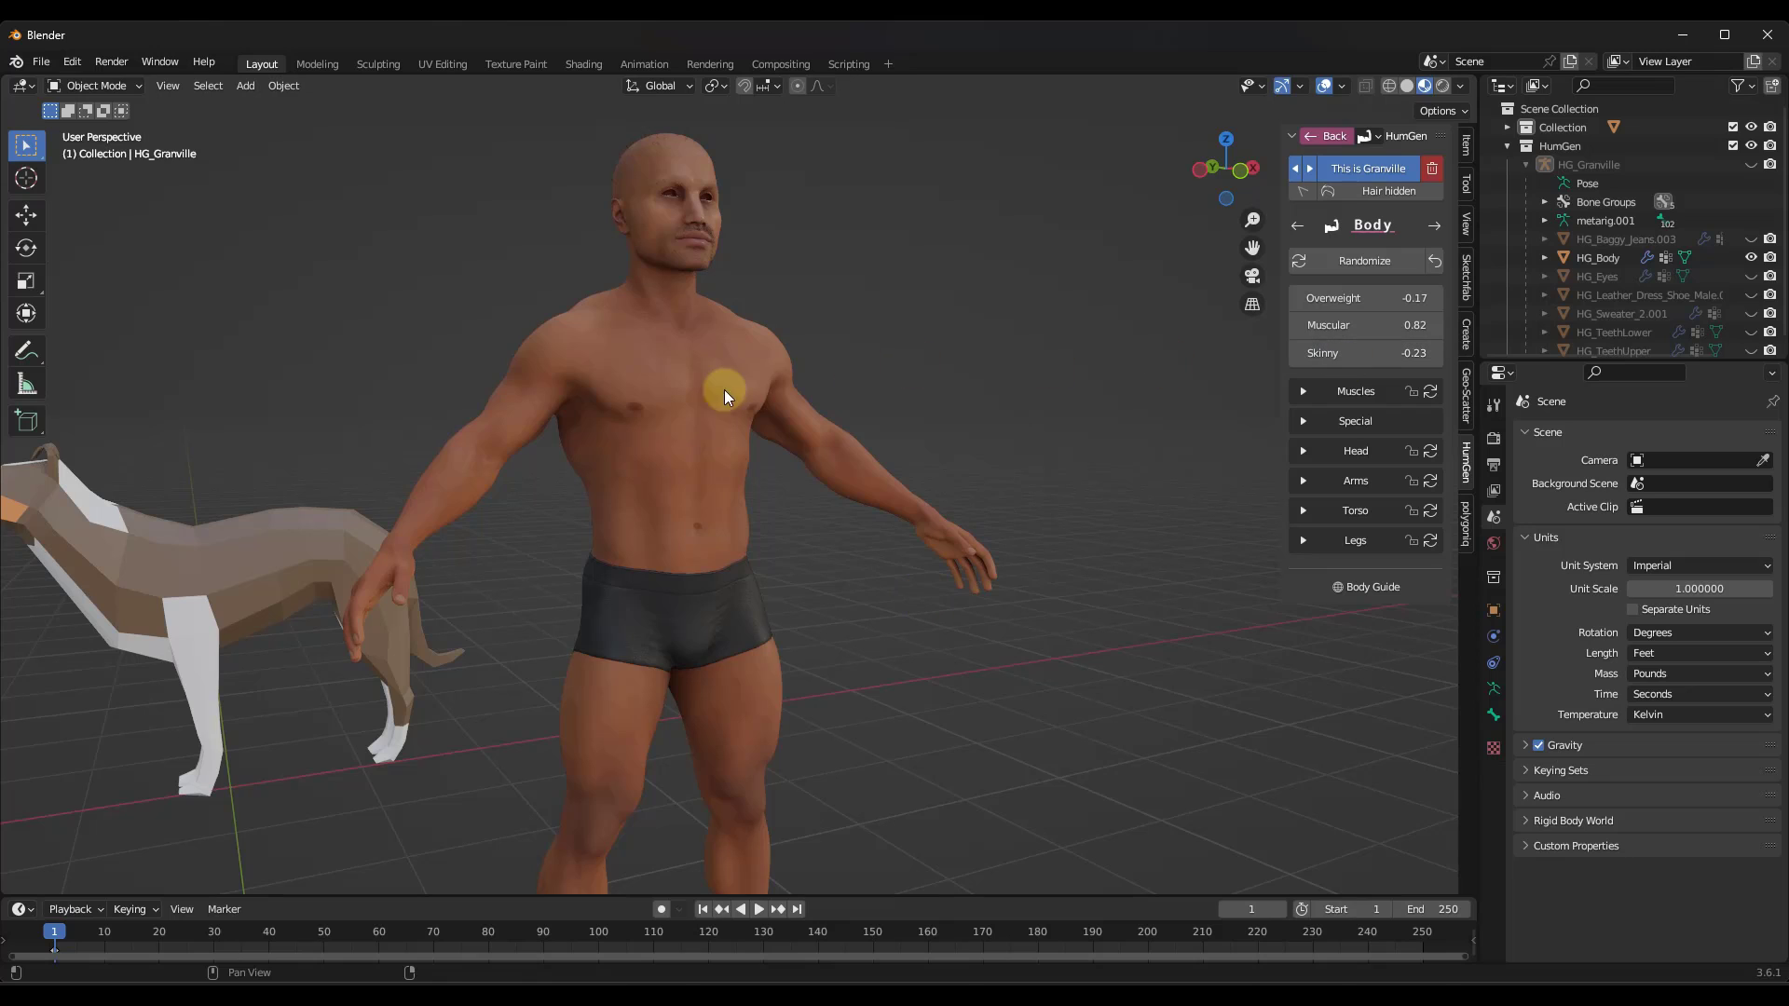
{"action": "middle_click_drag", "start_coordinate": [710, 498], "coordinate": [1154, 382]}
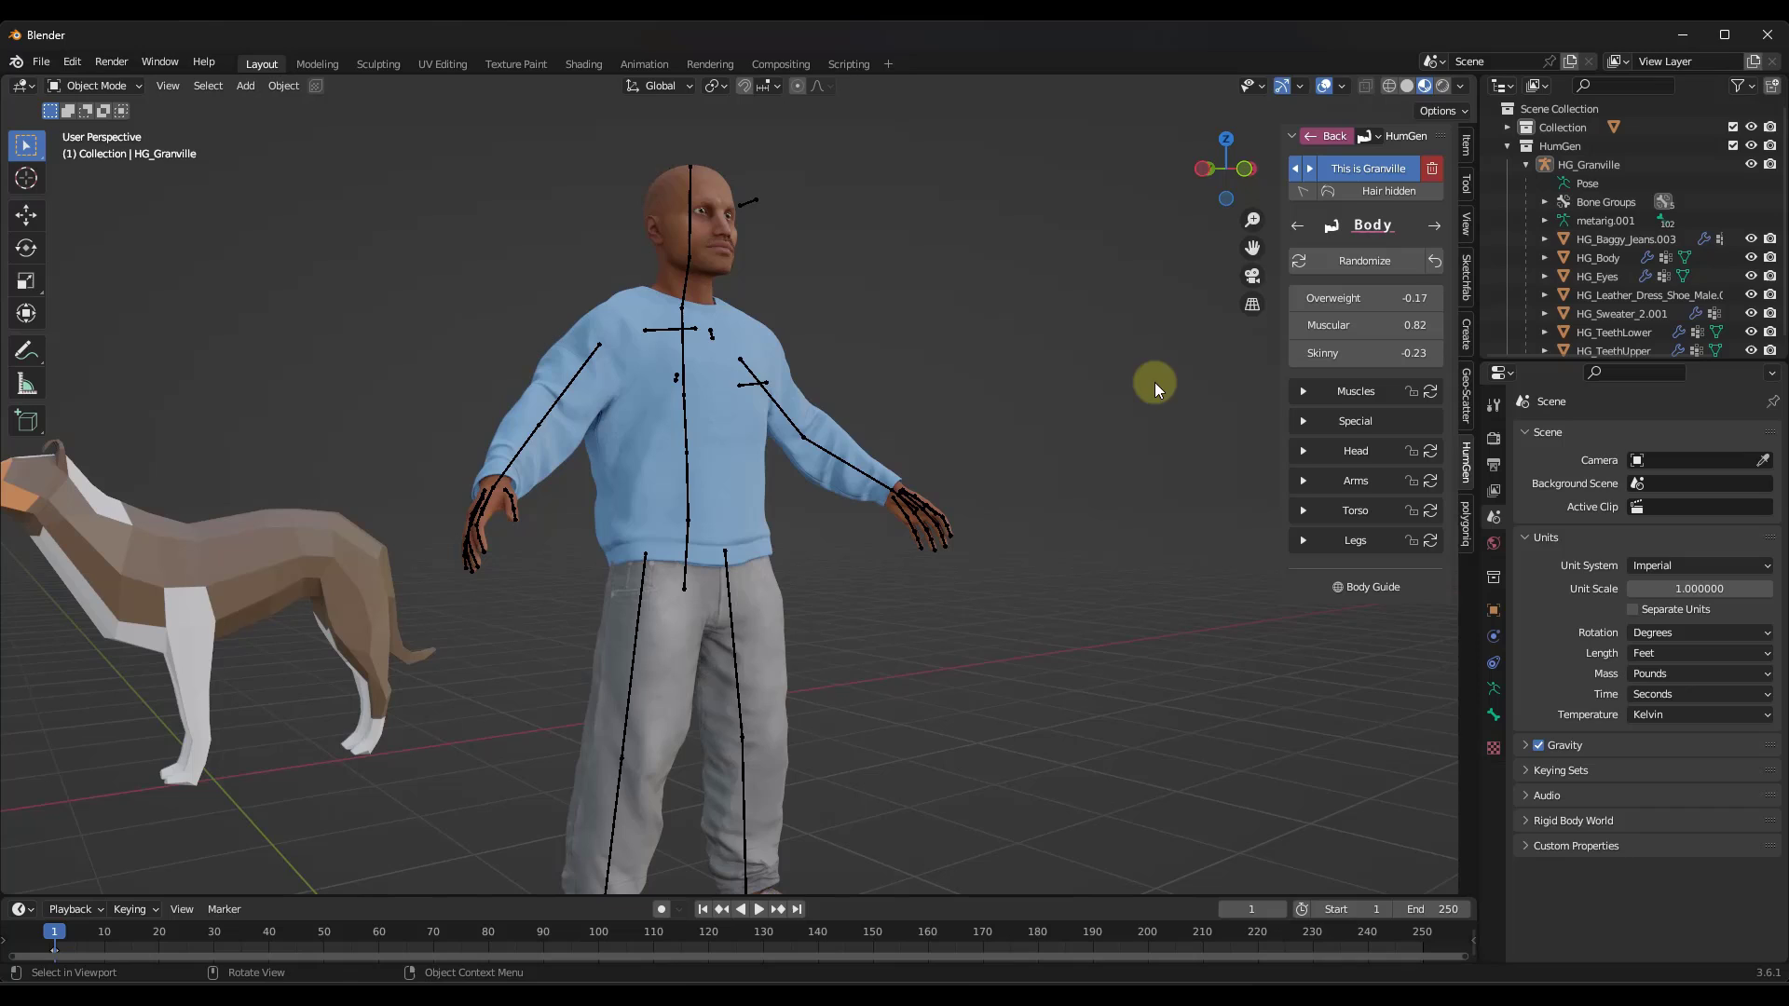
Randomize the human's body proportions three more times
{"action": "left_click", "coordinate": [1301, 260]}
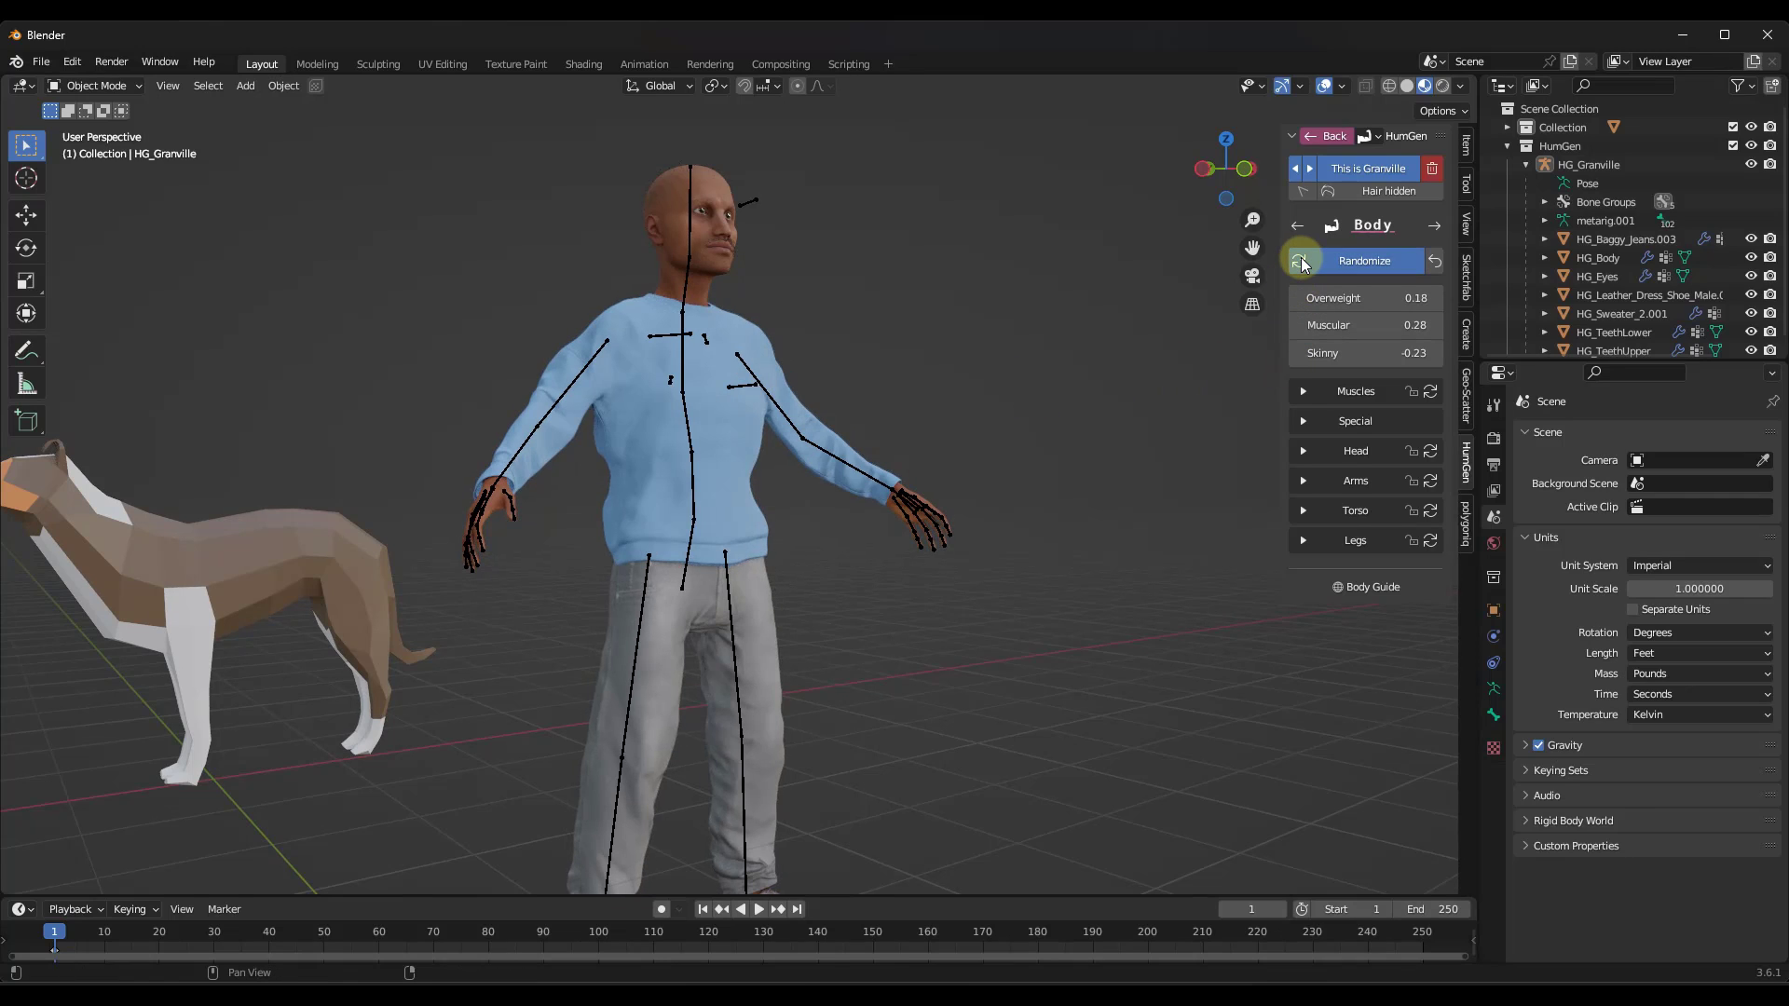
{"action": "left_click", "coordinate": [1302, 260]}
{"action": "left_click", "coordinate": [1301, 261]}
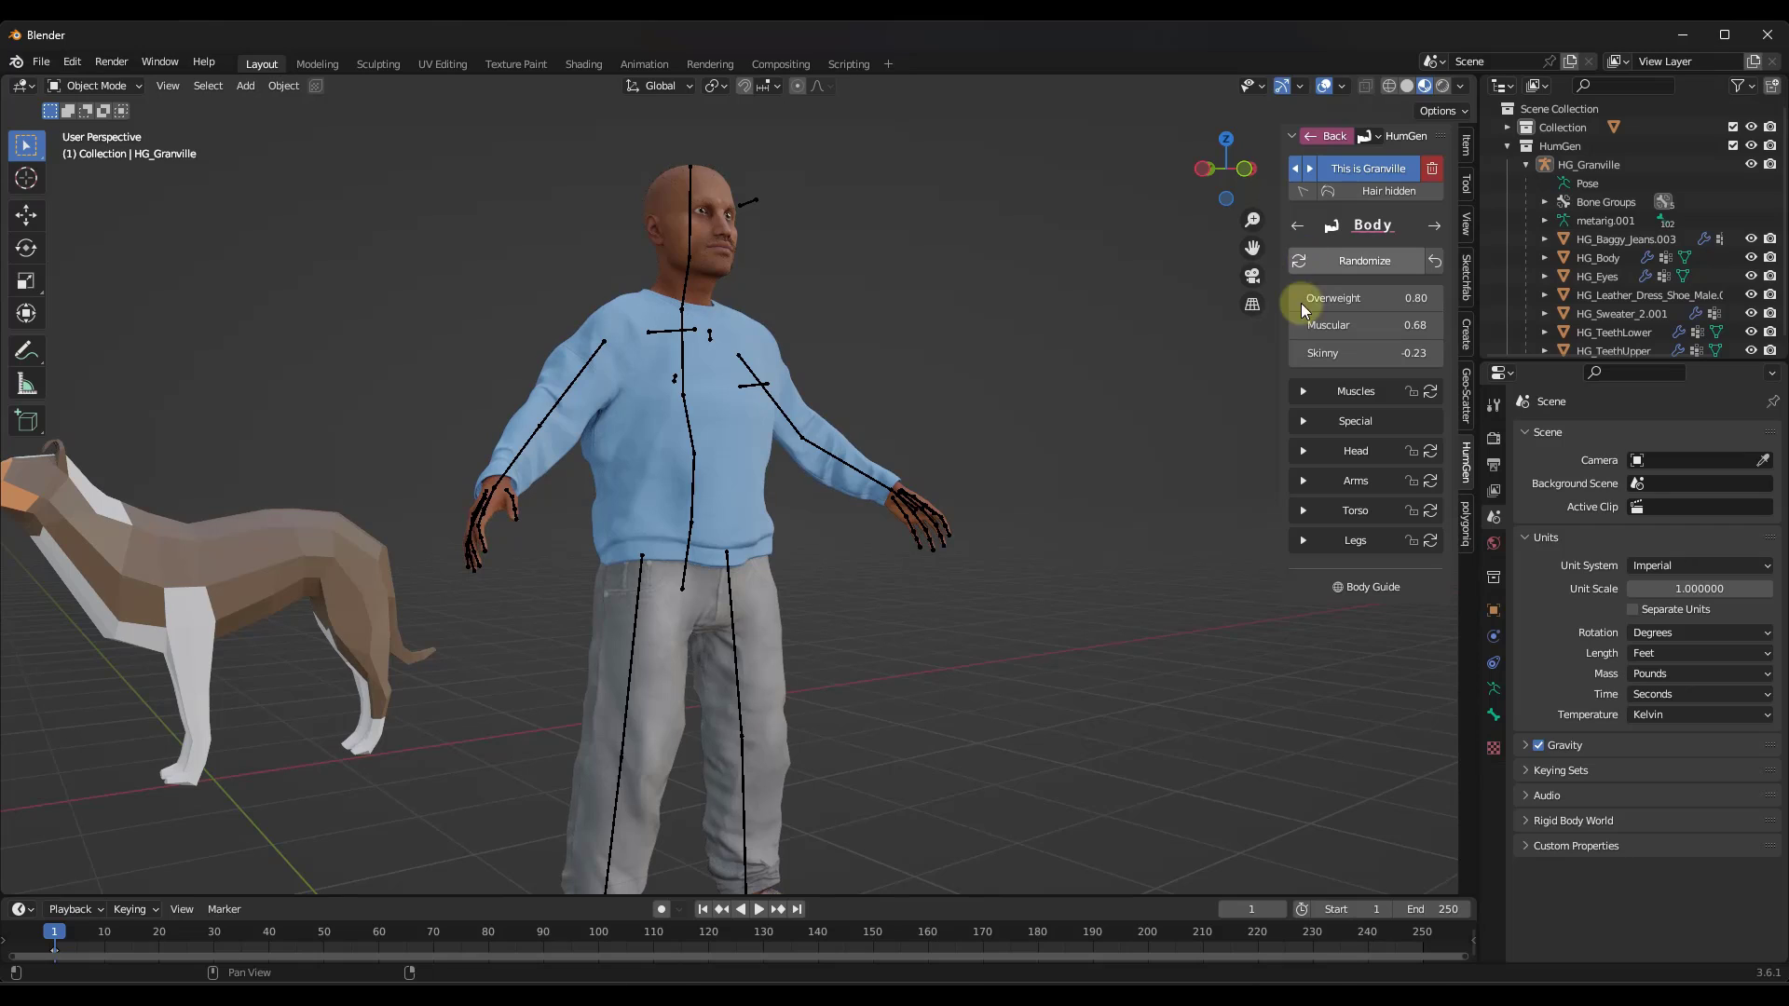
Adjust individual muscles, setting Triceps to -0.19, Quad muscles to 0.34, Forearm muscles to 0.29 and Back muscles to 0.21
{"action": "left_click", "coordinate": [1302, 391]}
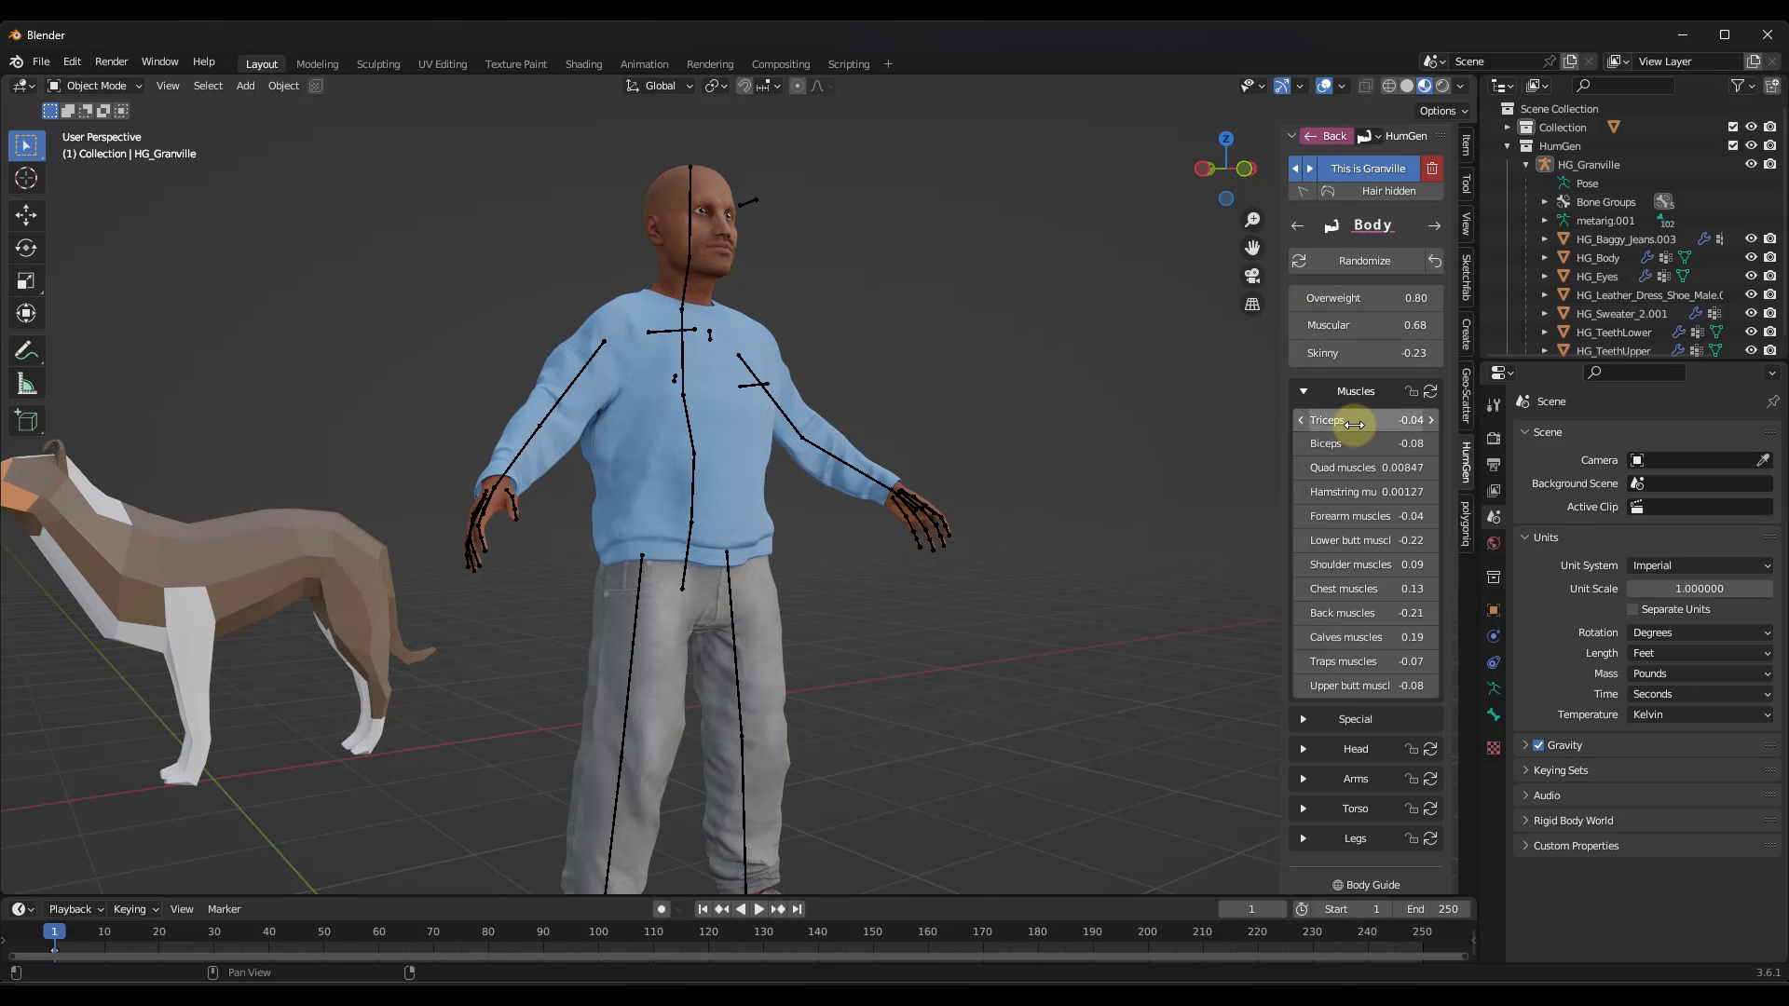
{"action": "left_click_drag", "start_coordinate": [1373, 422], "coordinate": [904, 427]}
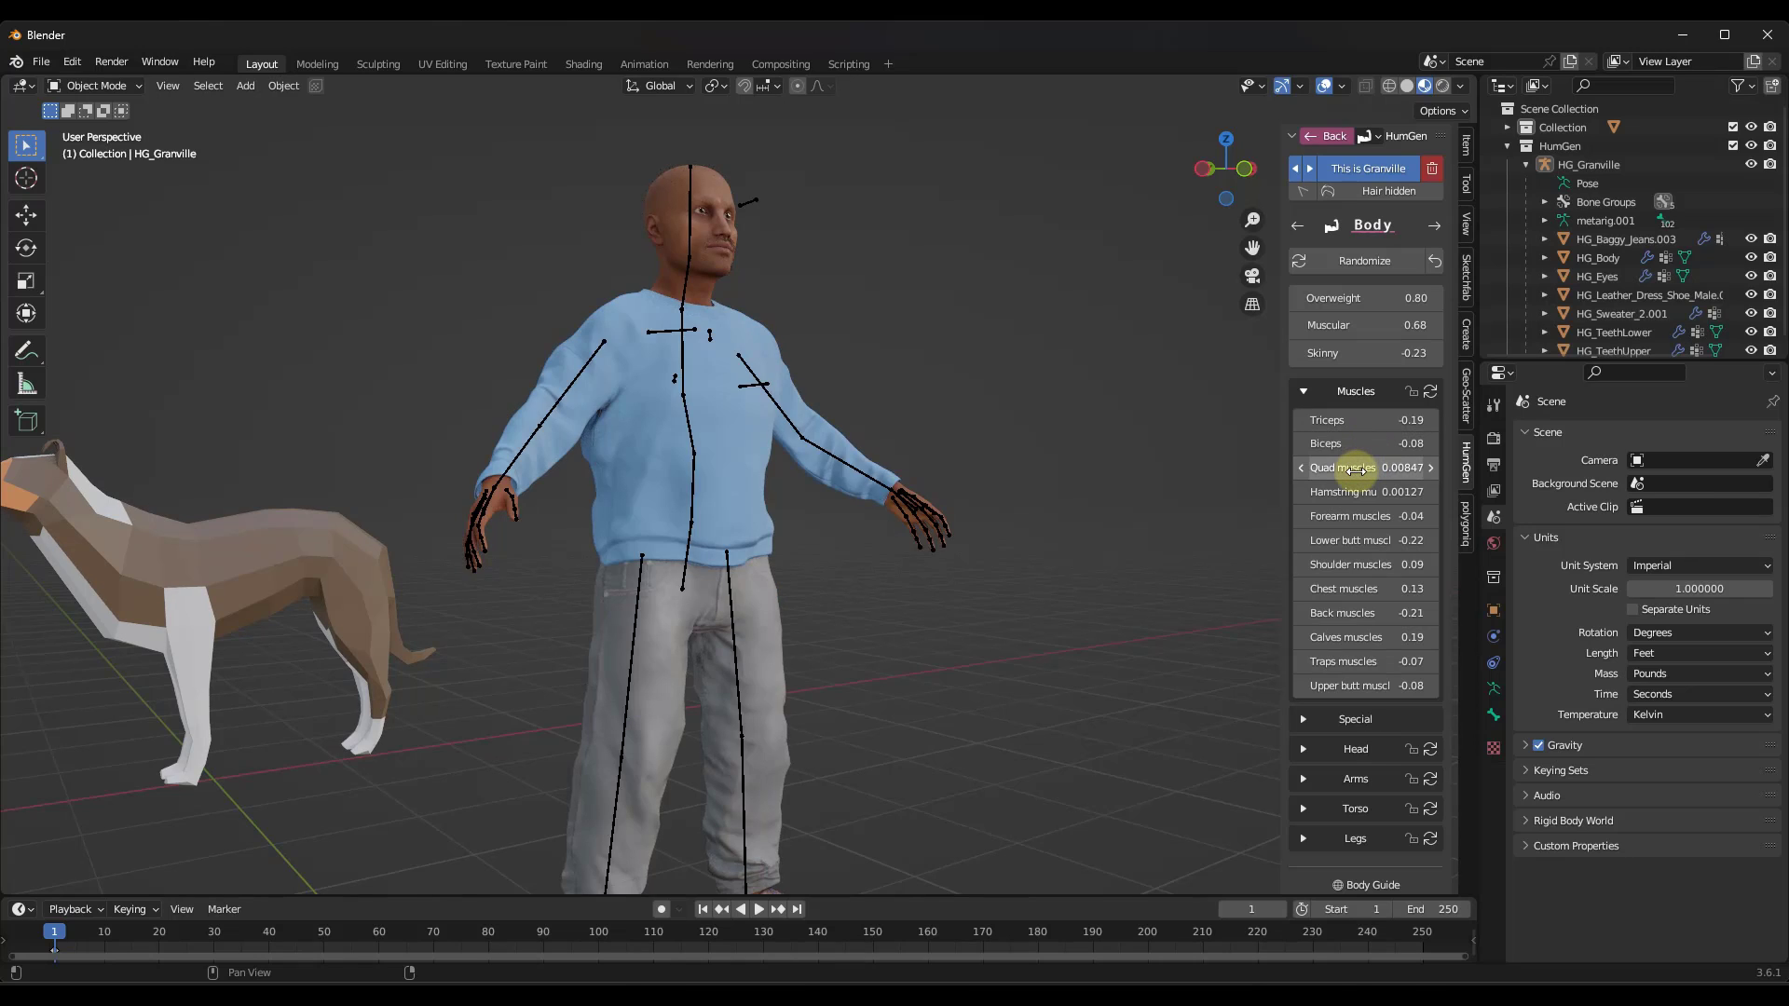
{"action": "left_click_drag", "start_coordinate": [1356, 471], "coordinate": [926, 480]}
{"action": "left_click_drag", "start_coordinate": [1357, 514], "coordinate": [1160, 472]}
{"action": "scroll", "coordinate": [702, 349], "scroll_direction": "down", "scroll_amount": 3}
{"action": "scroll", "coordinate": [702, 350], "scroll_direction": "down", "scroll_amount": 2}
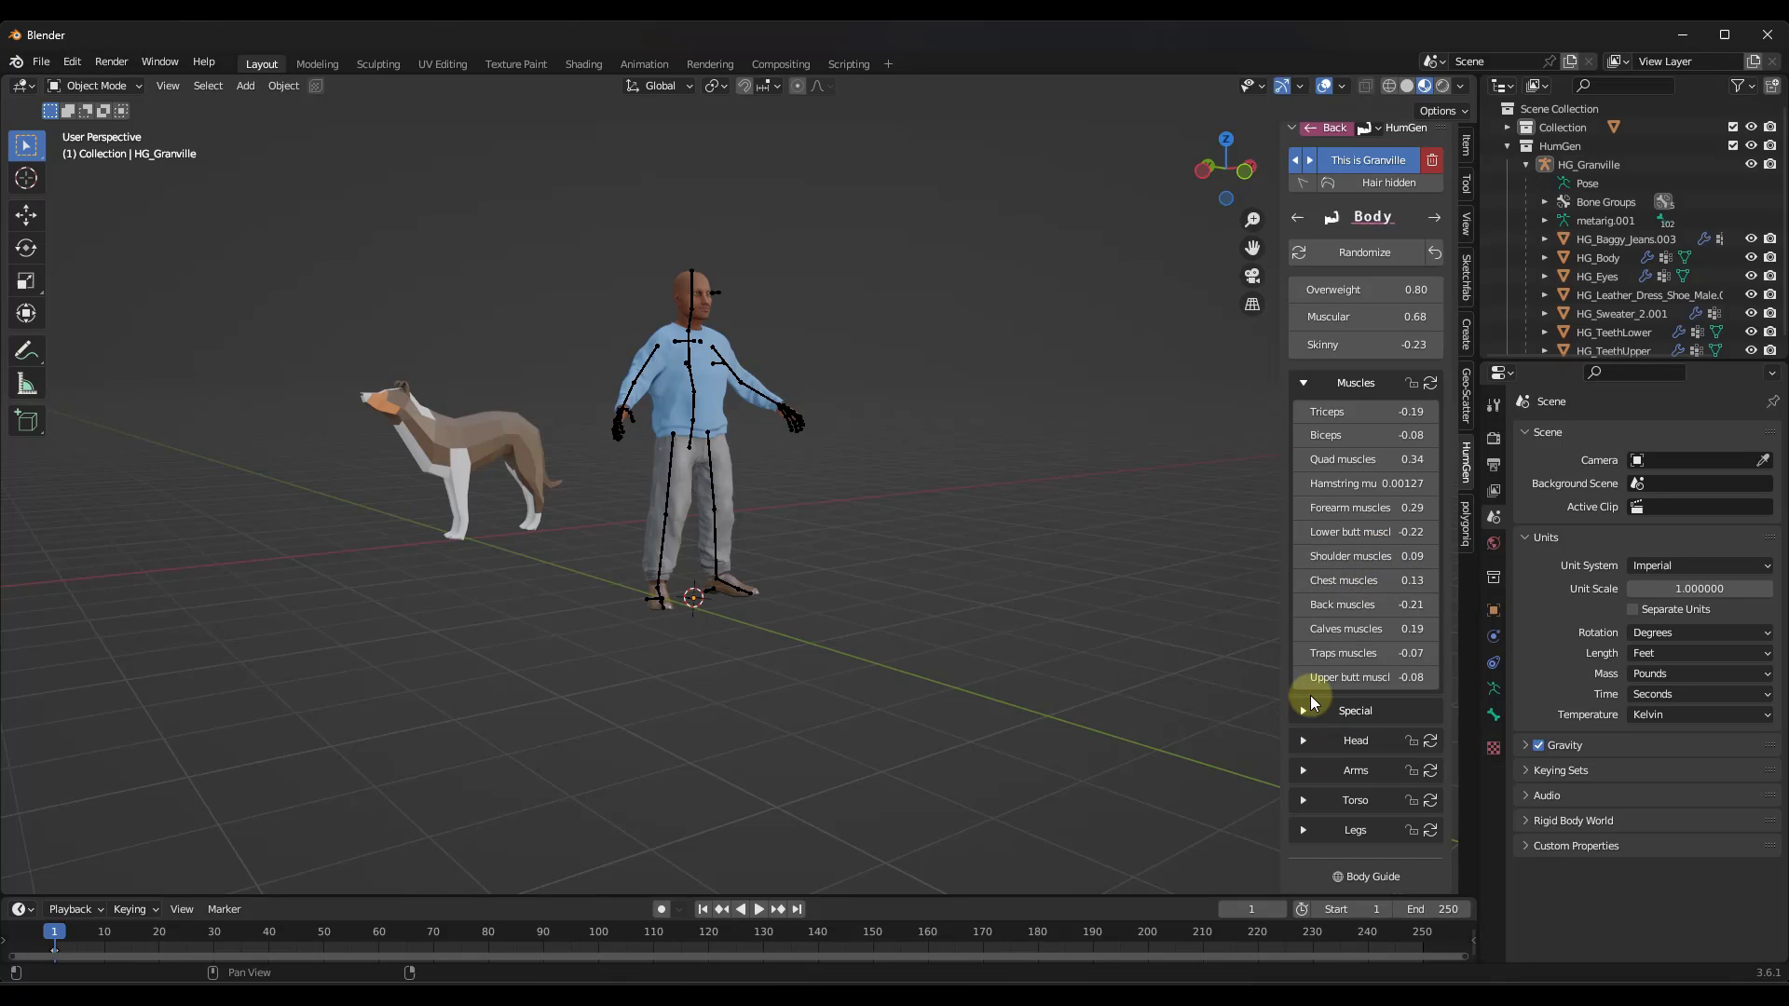
{"action": "left_click_drag", "start_coordinate": [1327, 604], "coordinate": [913, 607]}
{"action": "middle_click_drag", "start_coordinate": [739, 407], "coordinate": [932, 367]}
{"action": "scroll", "coordinate": [637, 343], "scroll_direction": "up", "scroll_amount": 3}
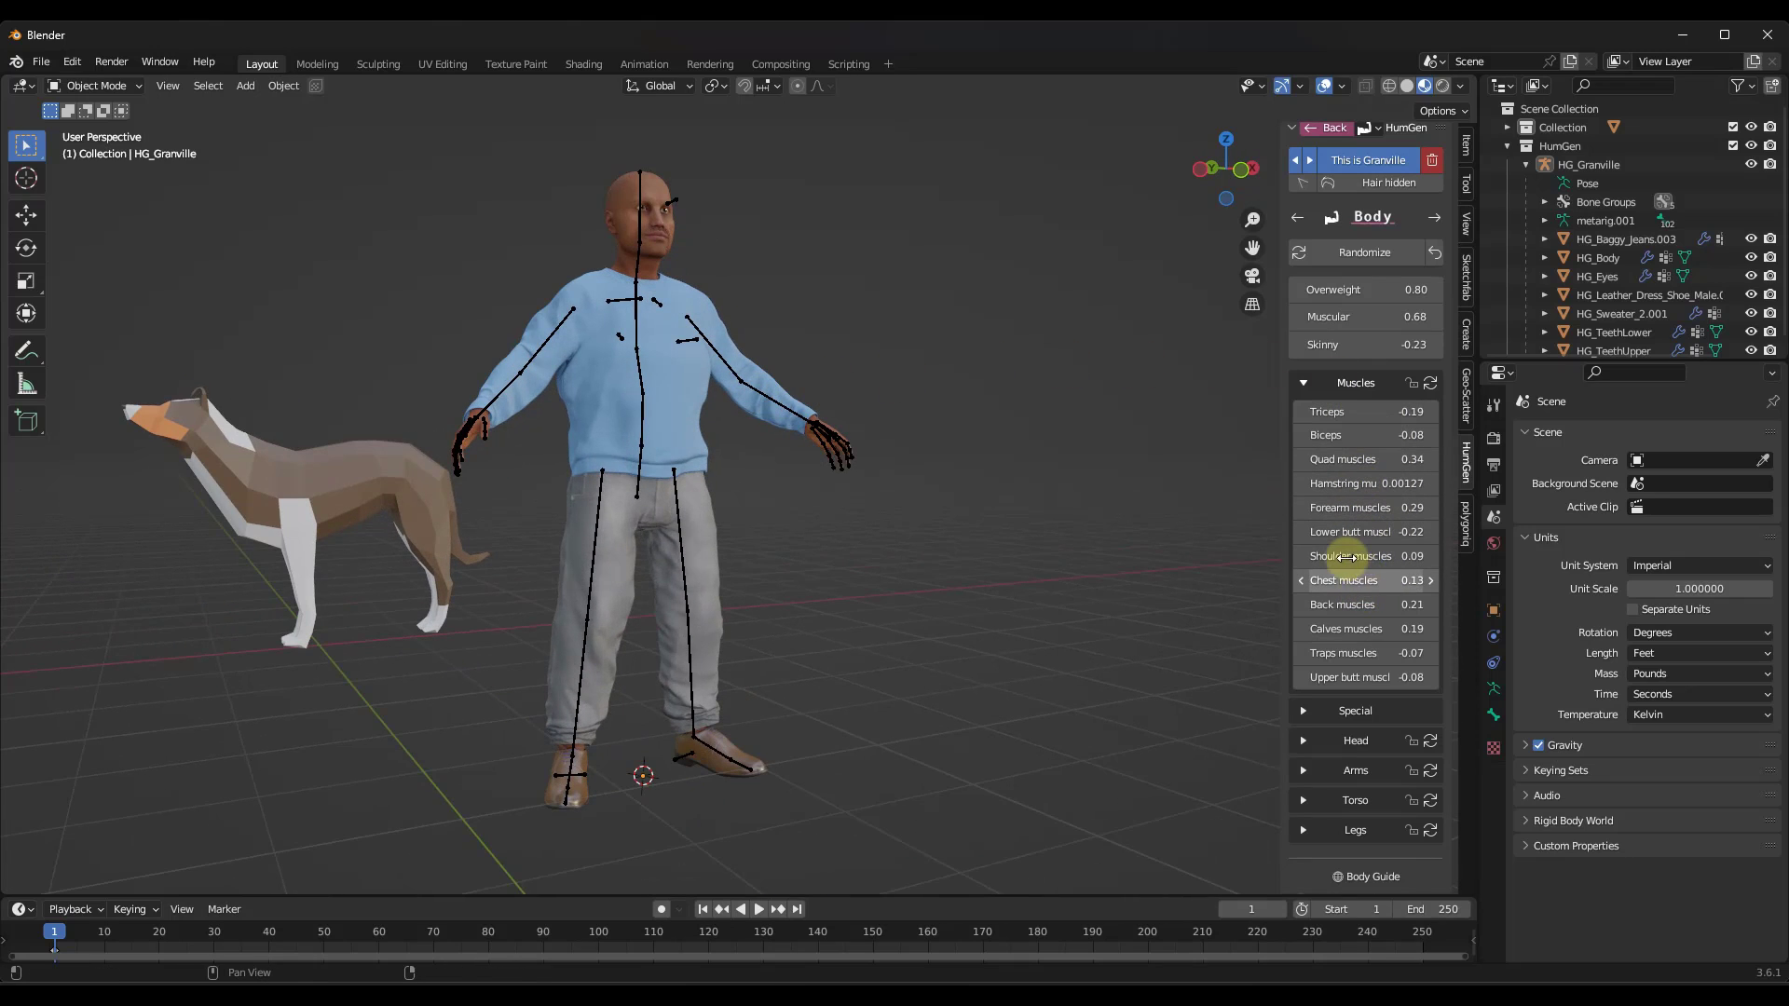
{"action": "scroll", "coordinate": [616, 314], "scroll_direction": "up", "scroll_amount": 2}
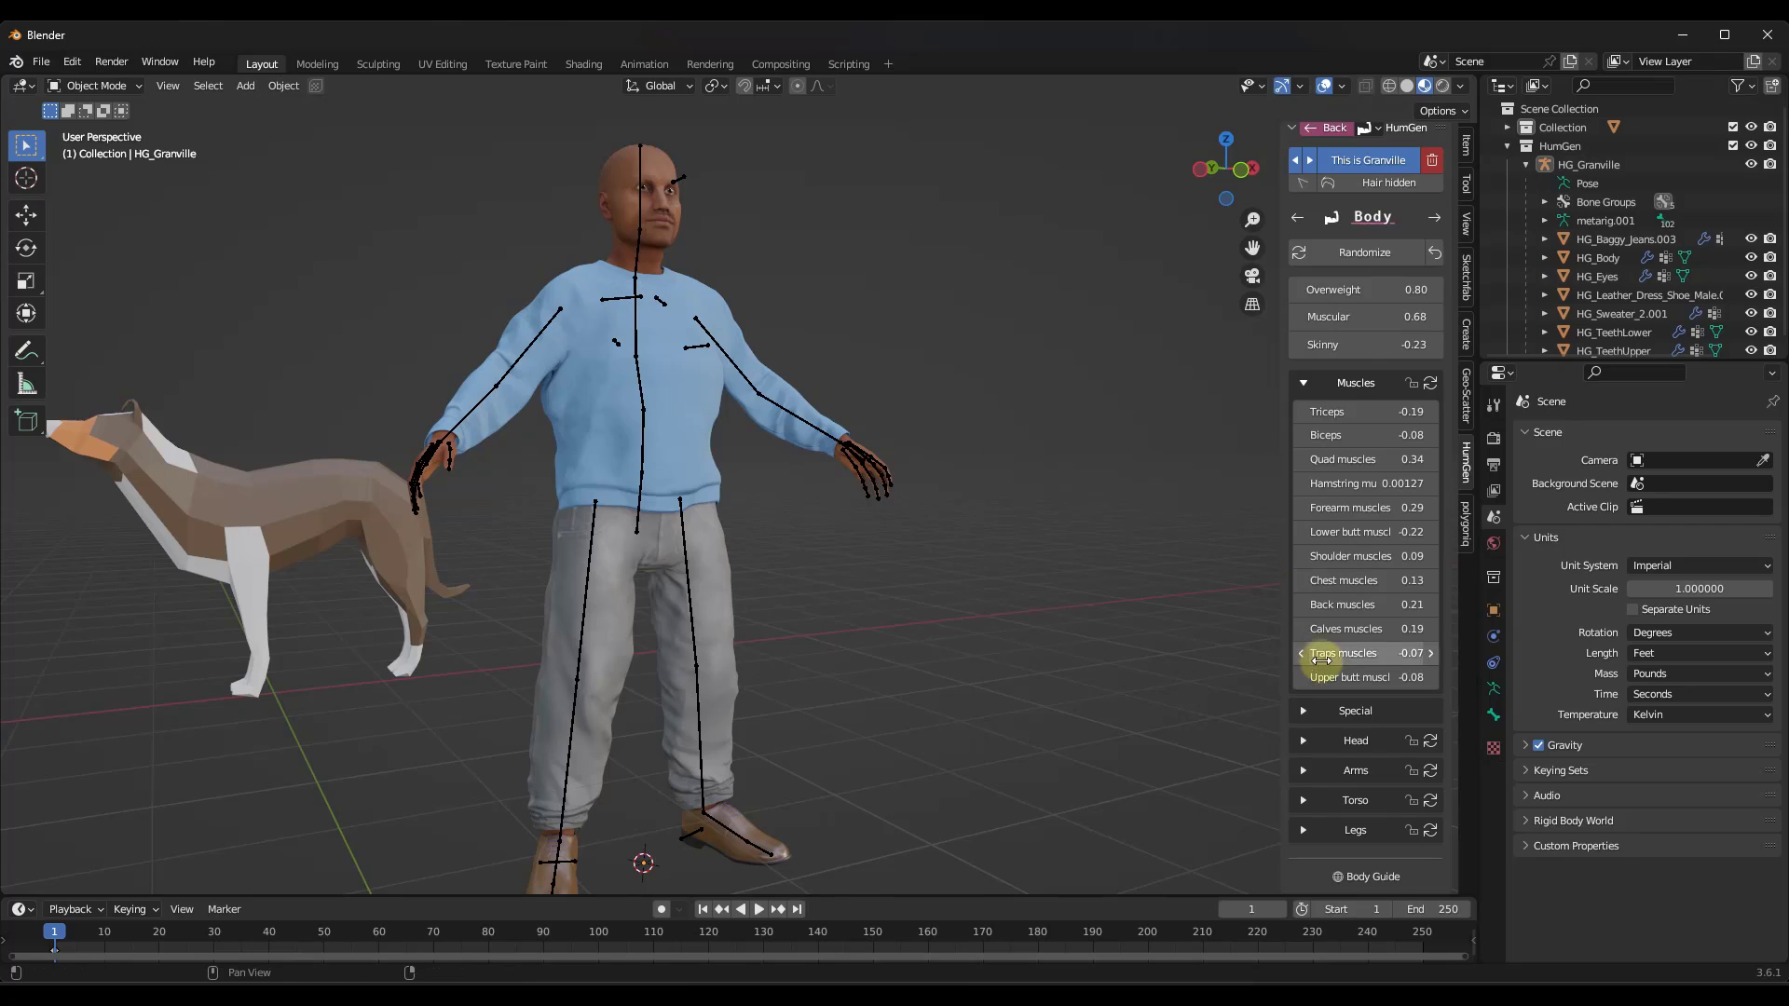
Set the special Stylized value of the human's body to 1.00
{"action": "left_click", "coordinate": [1328, 711]}
{"action": "scroll", "coordinate": [735, 376], "scroll_direction": "down", "scroll_amount": 1}
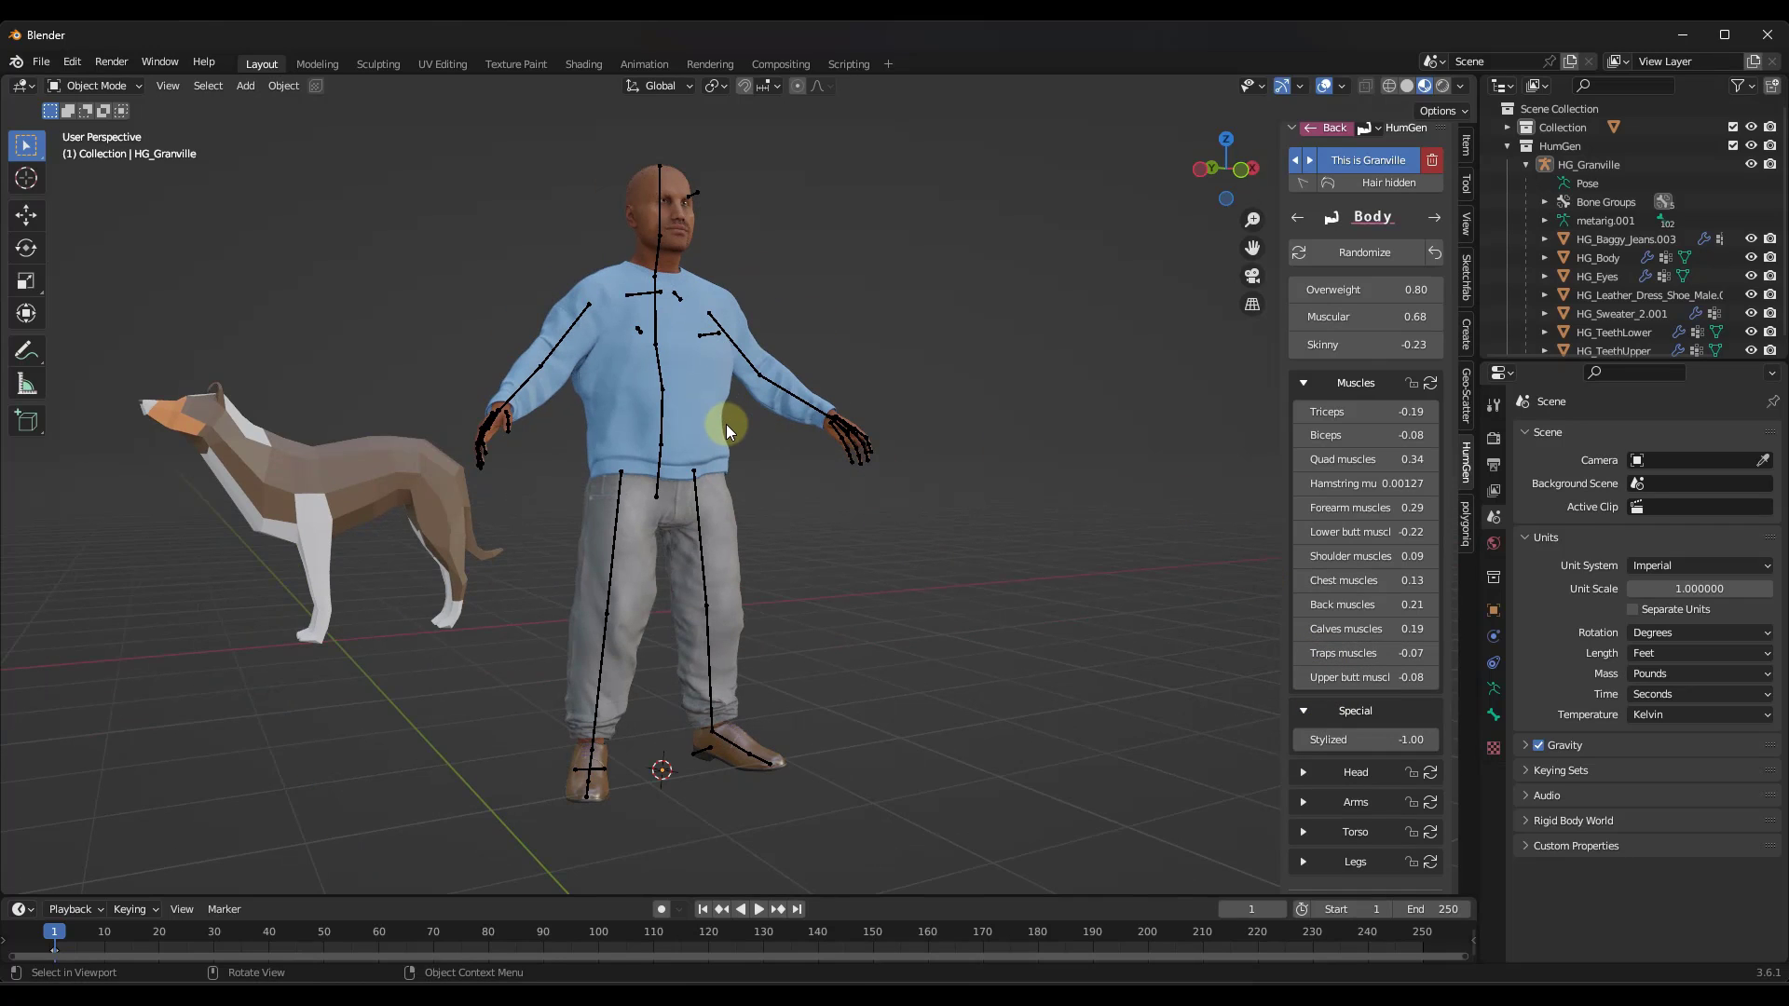
{"action": "left_click_drag", "start_coordinate": [1382, 741], "coordinate": [1019, 511]}
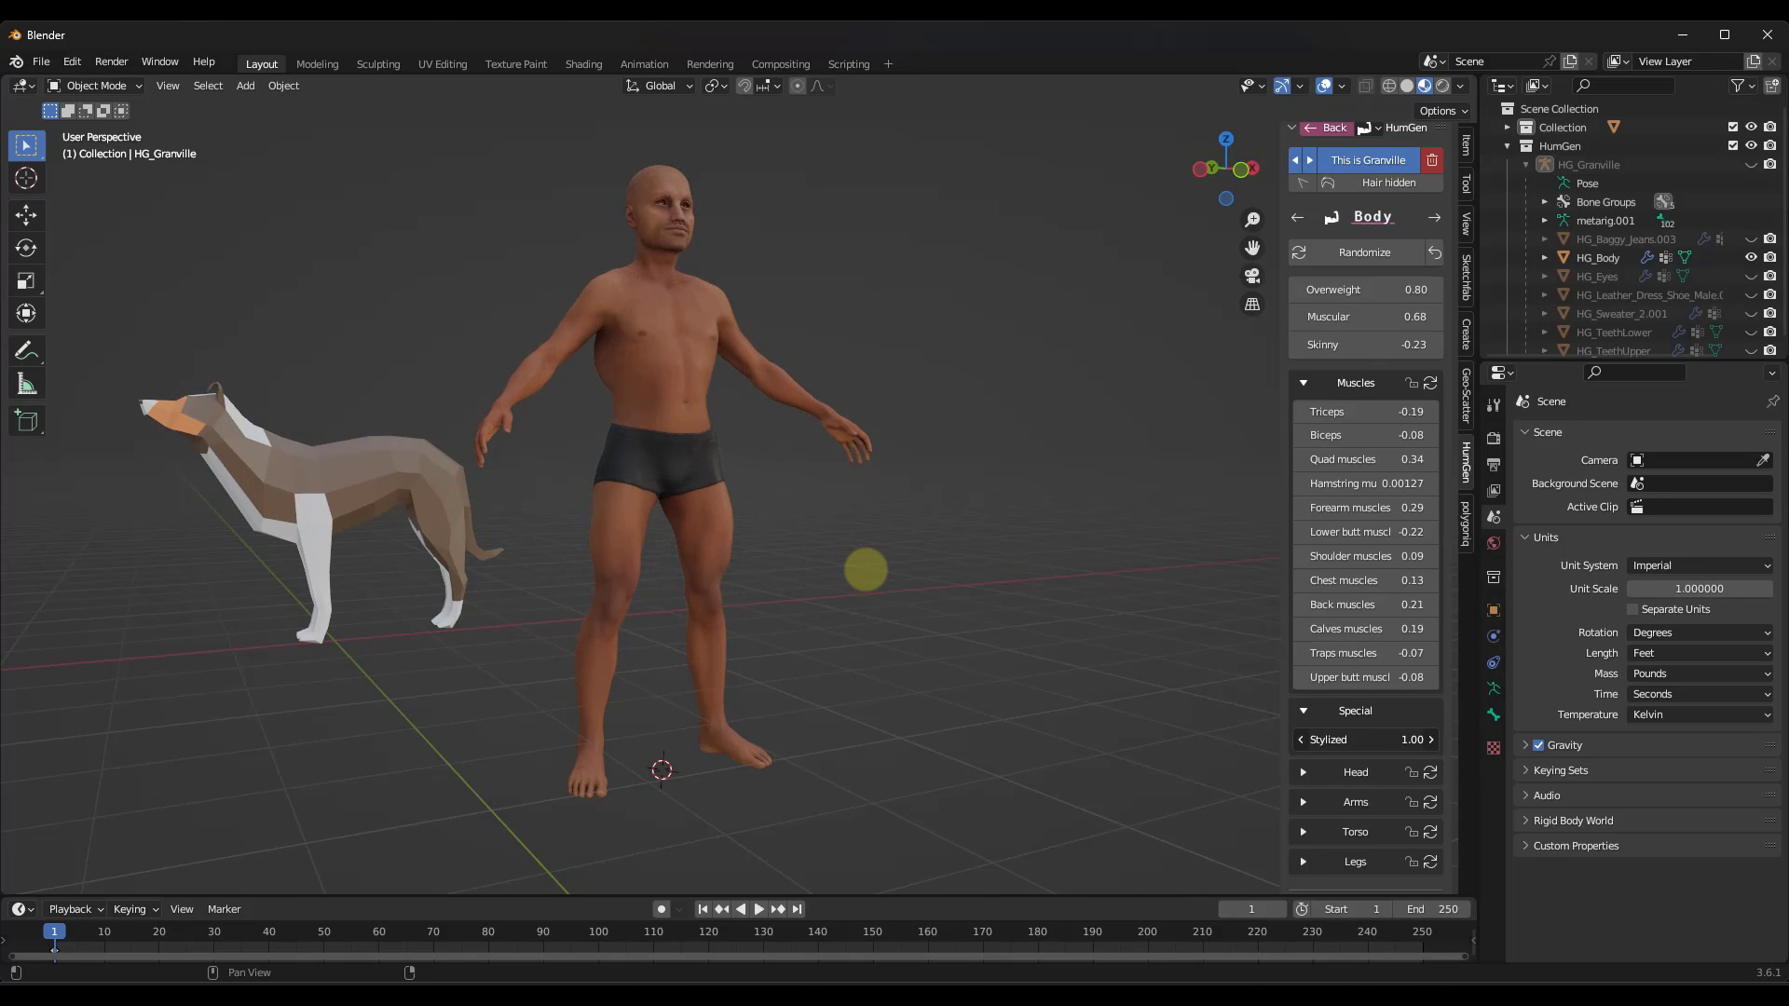
Set the special Stylized value of the human's body to -1.00
{"action": "mouse_move", "coordinate": [862, 574]}
{"action": "left_mouse_down"}
{"action": "mouse_move", "coordinate": [783, 567]}
{"action": "mouse_move", "coordinate": [859, 578]}
{"action": "left_mouse_up"}
{"action": "left_click_drag", "start_coordinate": [1059, 680], "coordinate": [776, 404]}
{"action": "middle_click_drag", "start_coordinate": [775, 404], "coordinate": [733, 410]}
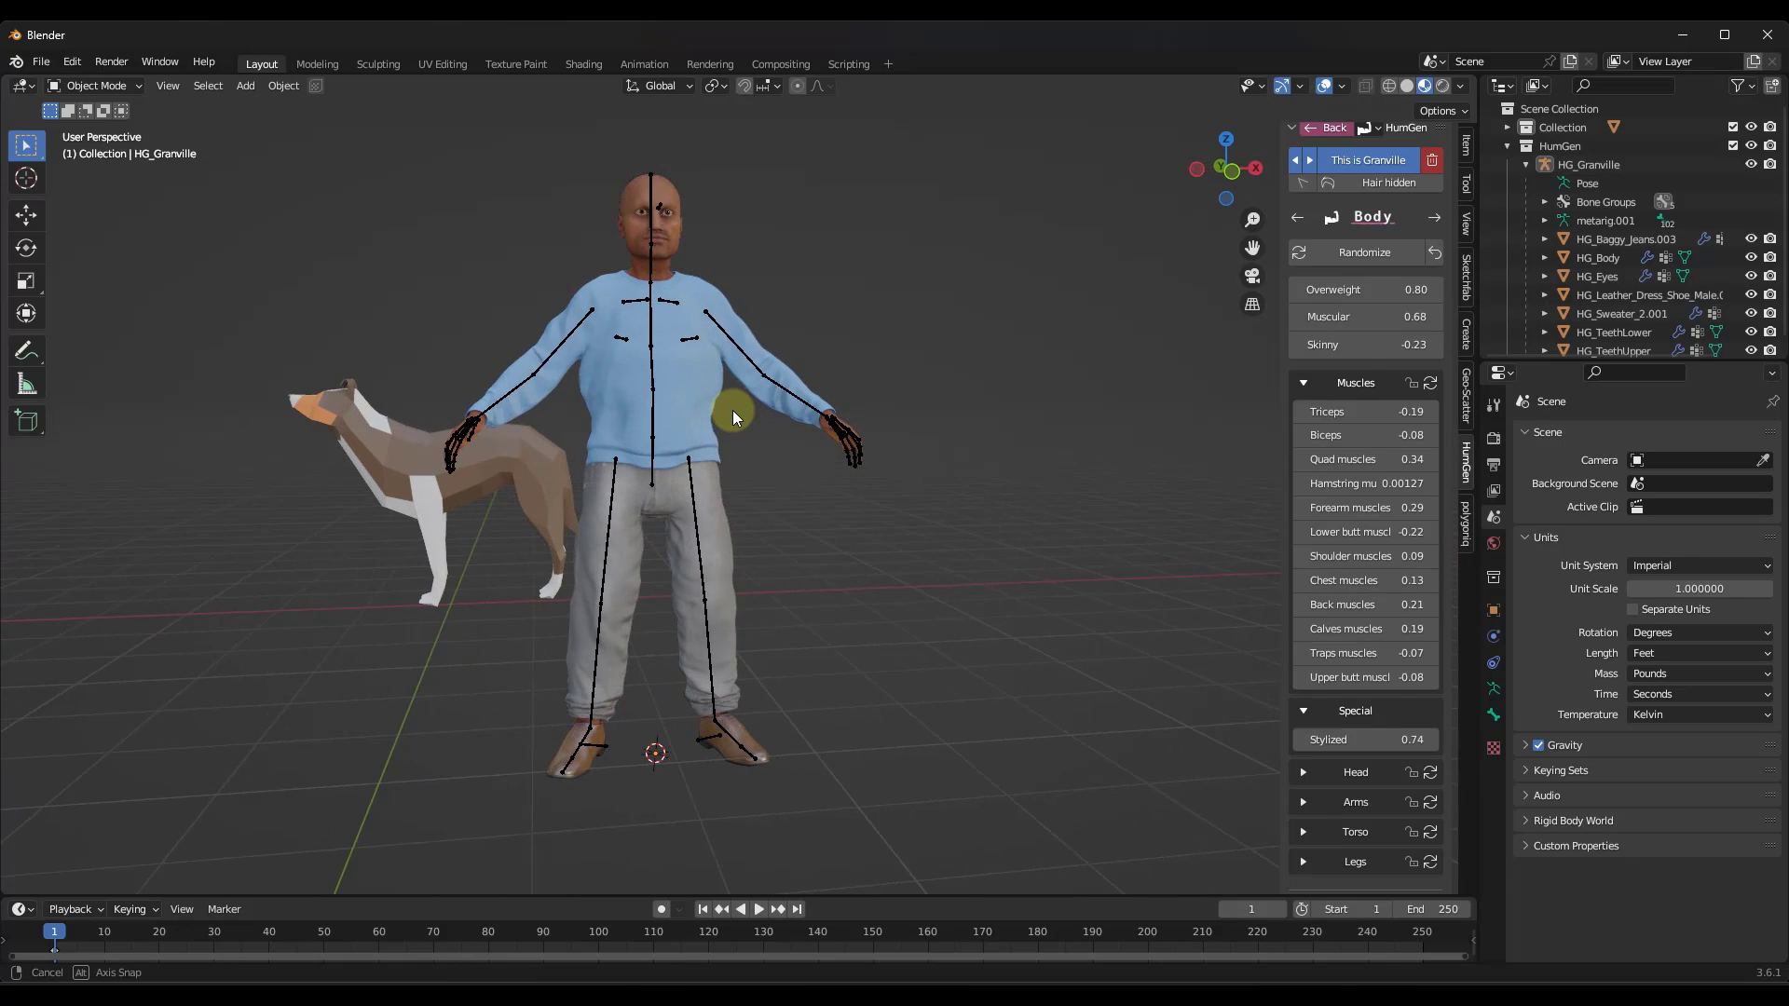
{"action": "left_click_drag", "start_coordinate": [1435, 739], "coordinate": [1397, 739]}
{"action": "key", "text": "ctrl+z"}
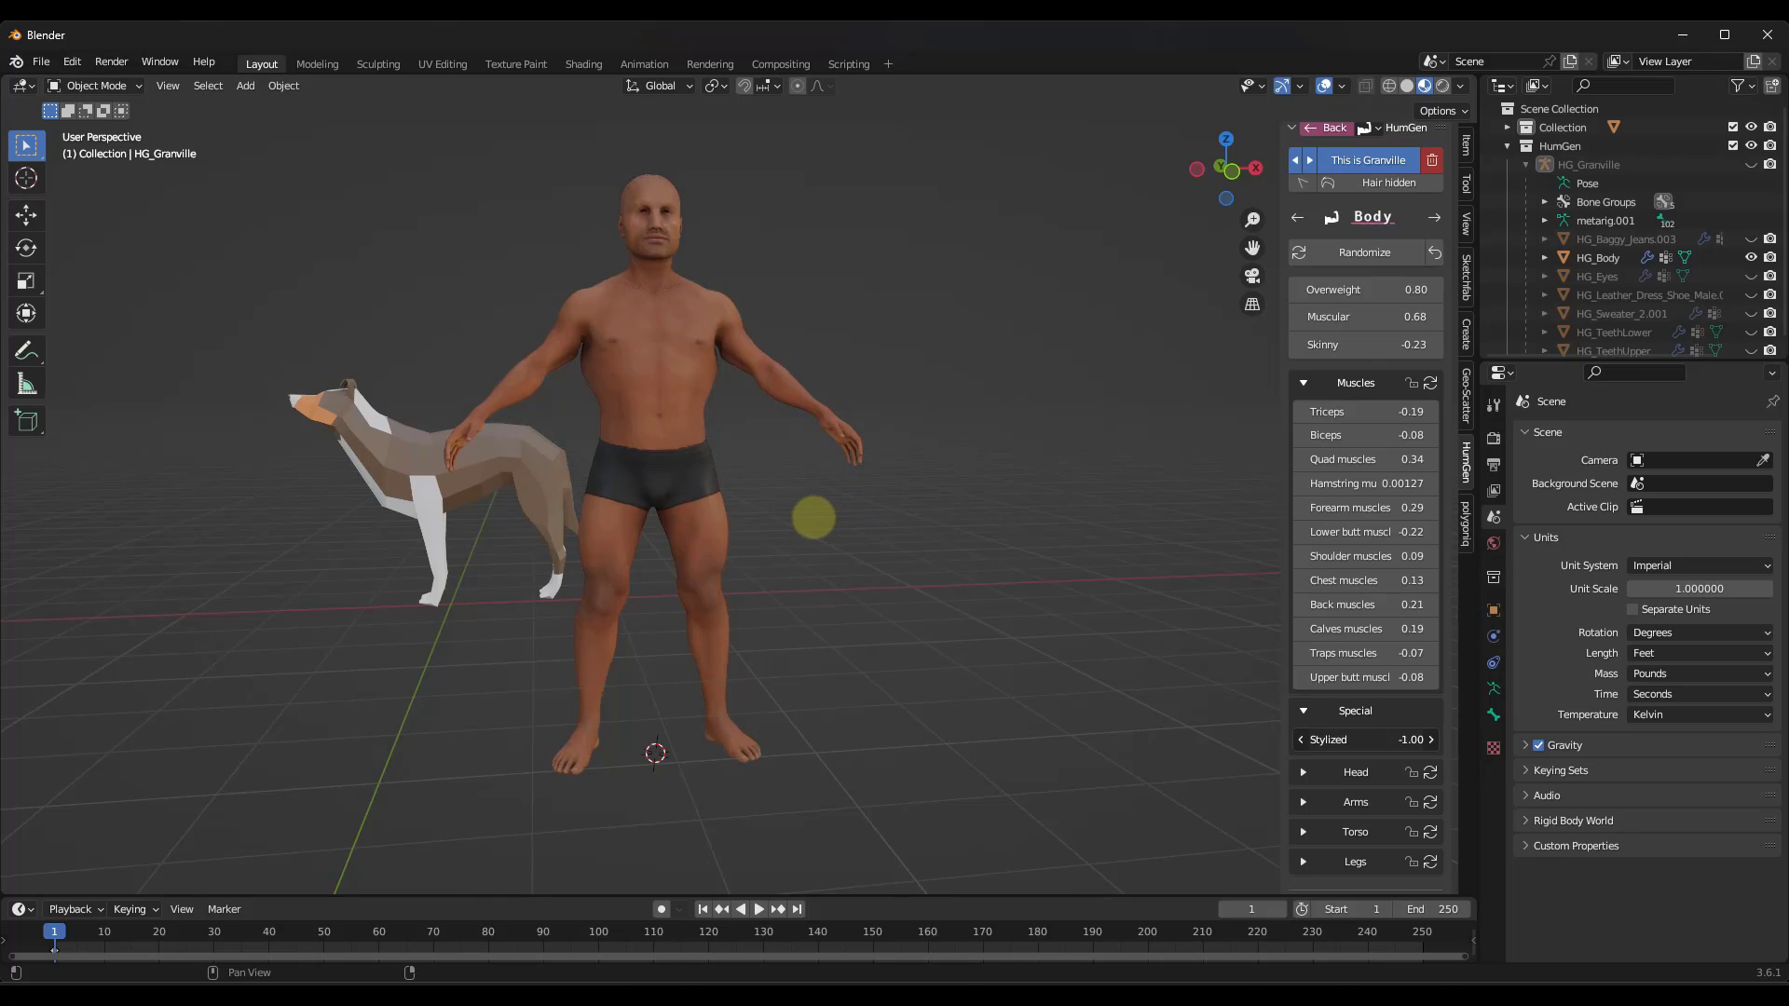
{"action": "left_click_drag", "start_coordinate": [1013, 518], "coordinate": [911, 527]}
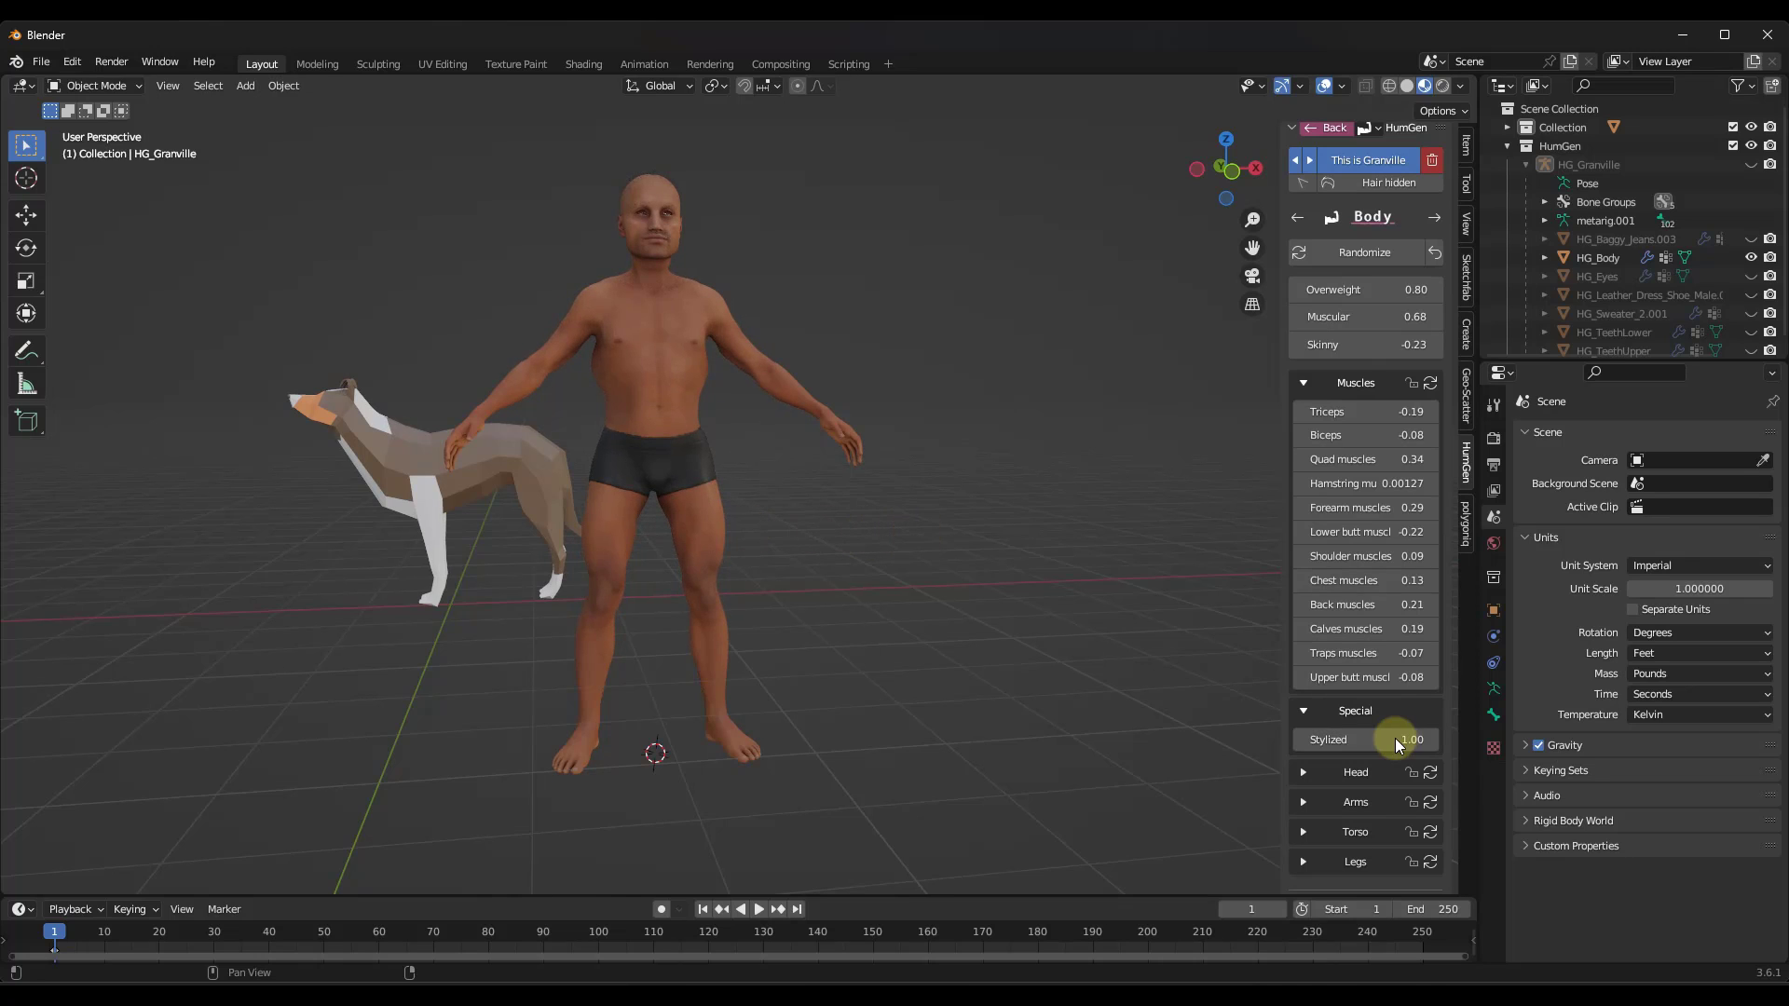
{"action": "left_click_drag", "start_coordinate": [1406, 743], "coordinate": [645, 310]}
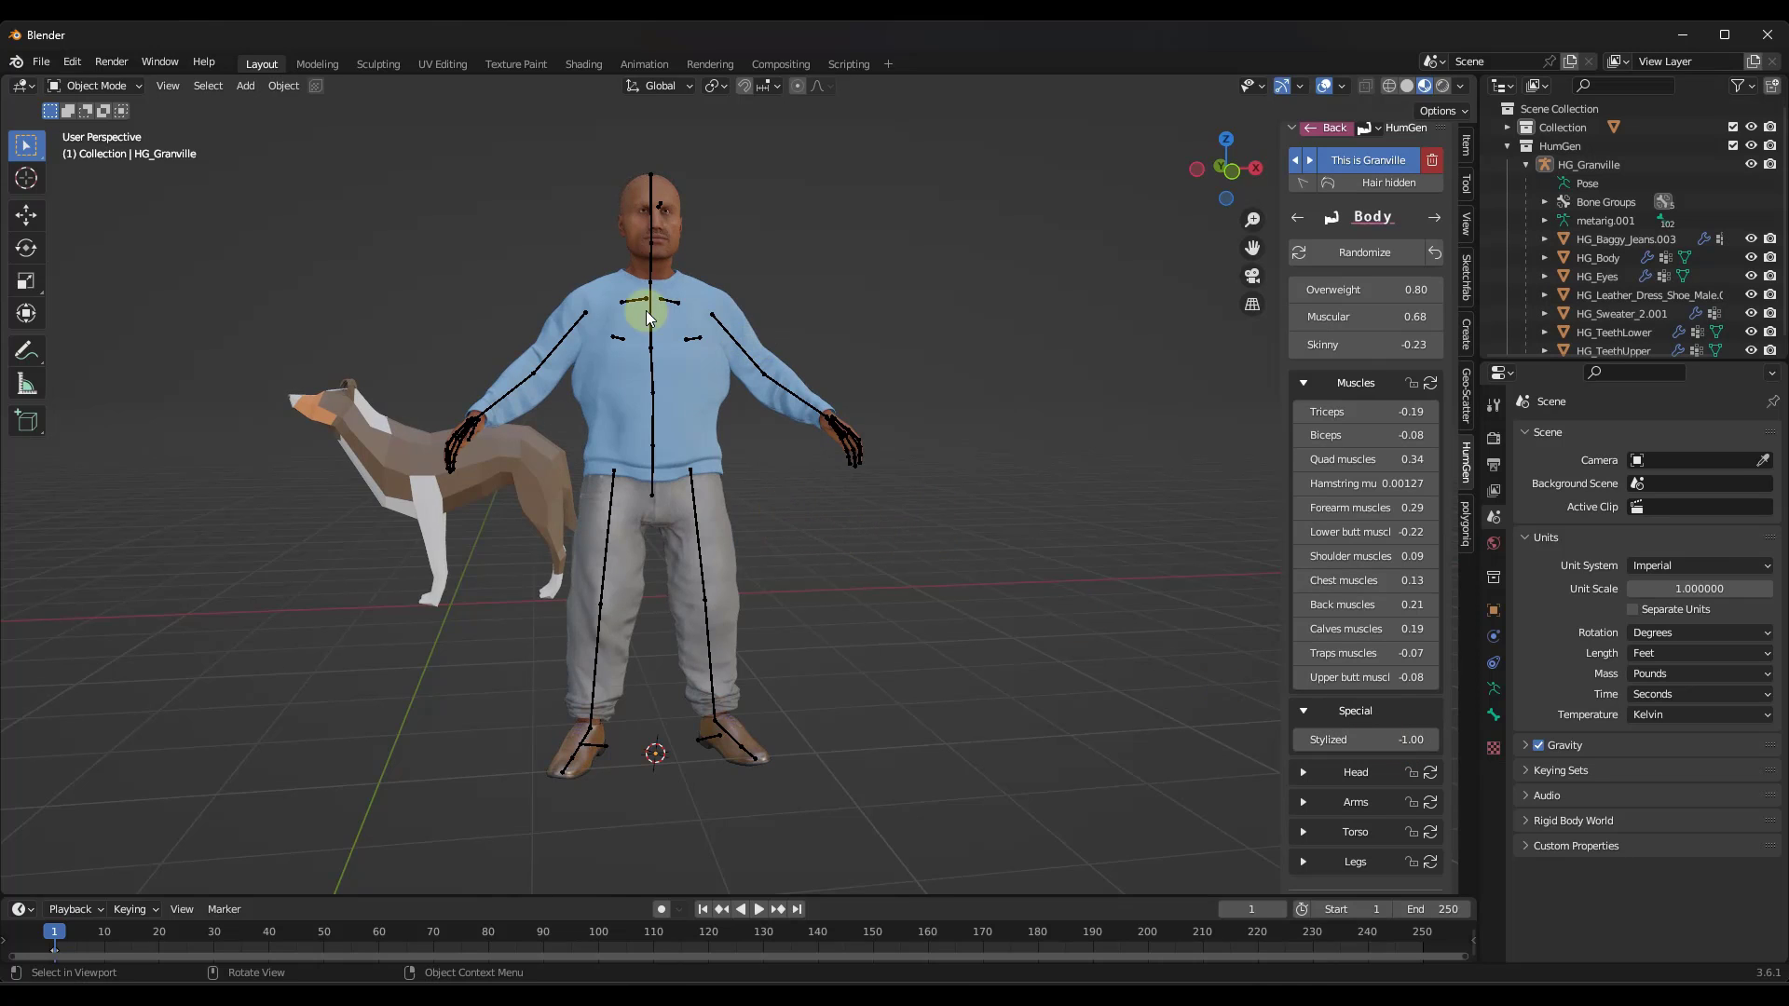
Expand the body's Head settings and set Neck length to 0.24 and Neck thickness to -0.77
{"action": "middle_click_drag", "start_coordinate": [646, 310], "coordinate": [1043, 544]}
{"action": "left_click", "coordinate": [1355, 772]}
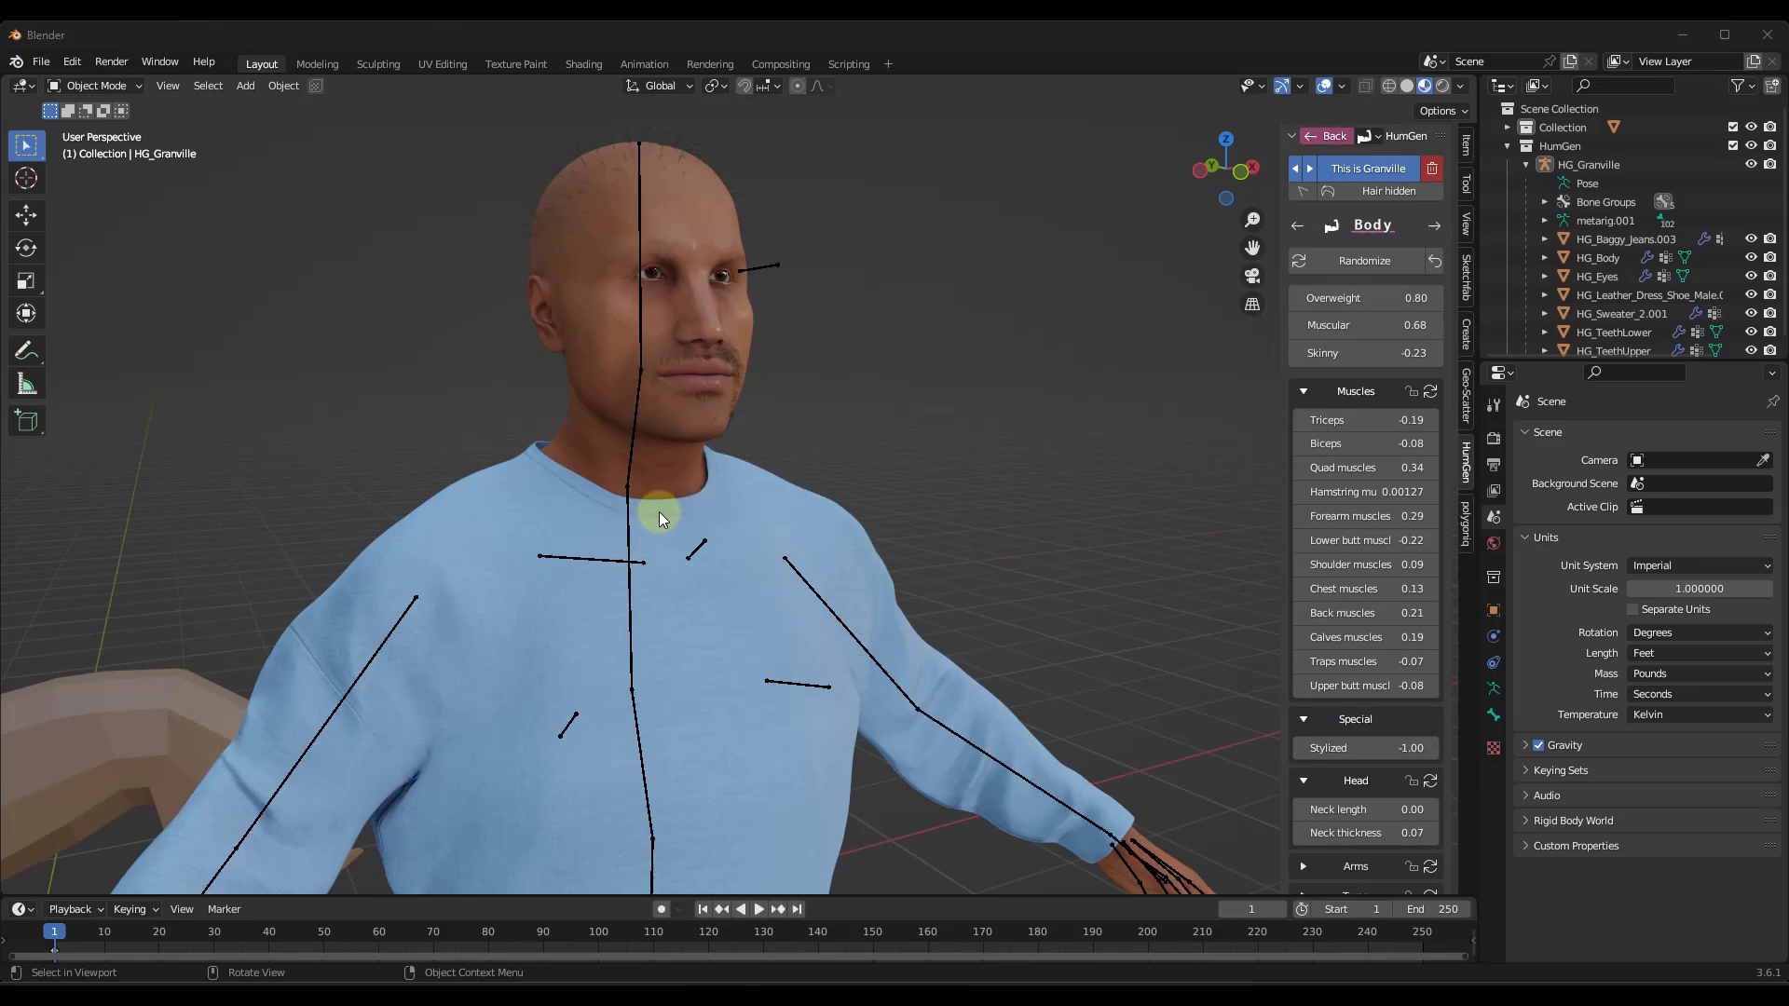
{"action": "scroll", "coordinate": [1228, 725], "scroll_direction": "down", "scroll_amount": 5}
{"action": "scroll", "coordinate": [1315, 816], "scroll_direction": "down", "scroll_amount": 2}
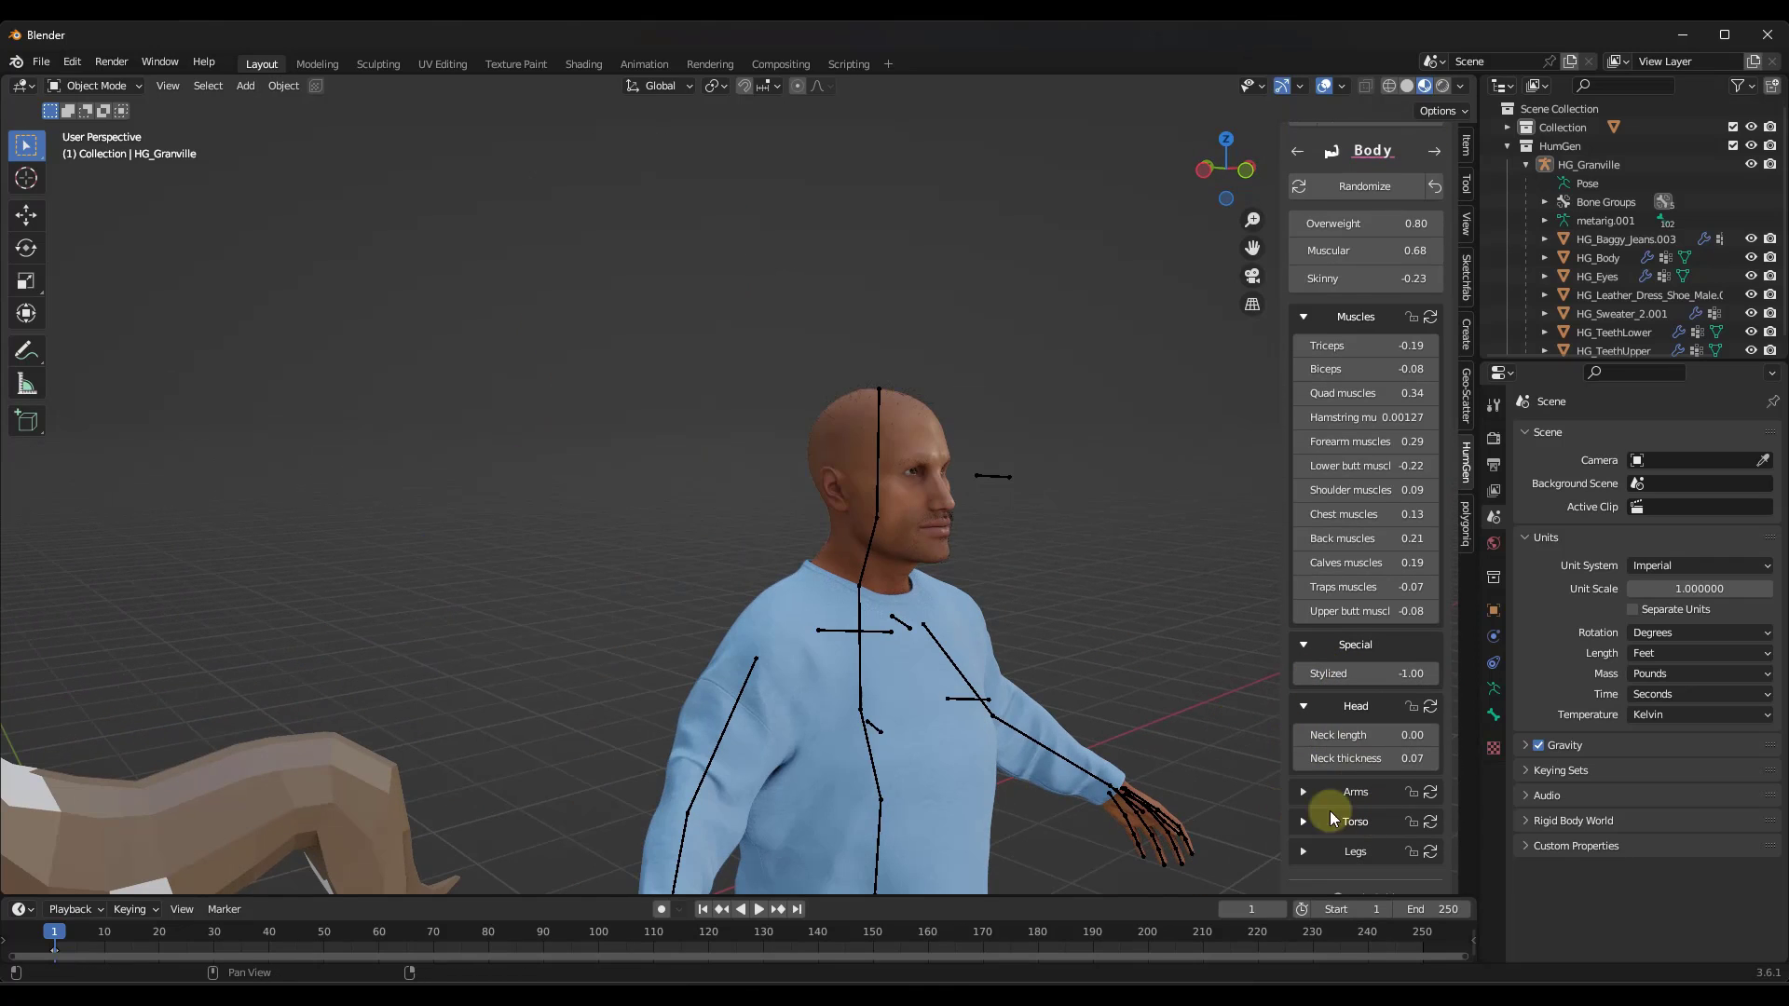
{"action": "scroll", "coordinate": [886, 627], "scroll_direction": "up", "scroll_amount": 5}
{"action": "left_click_drag", "start_coordinate": [1317, 747], "coordinate": [931, 503]}
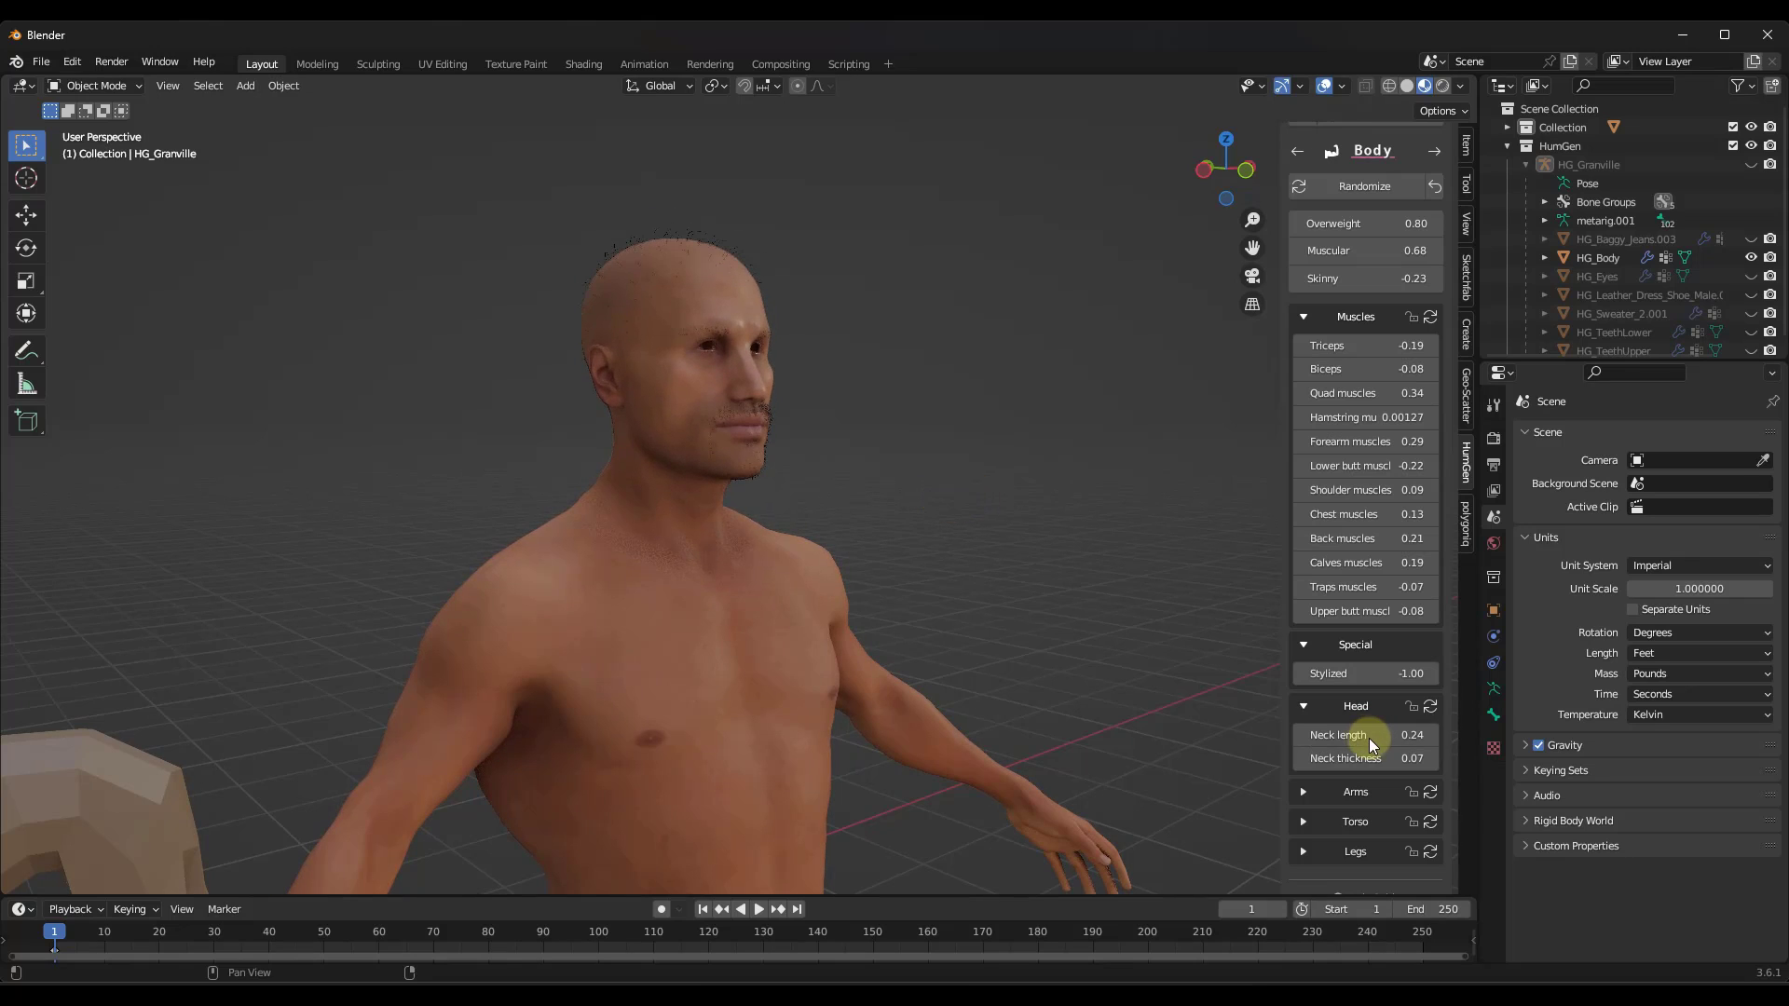
{"action": "left_click_drag", "start_coordinate": [1361, 757], "coordinate": [942, 538]}
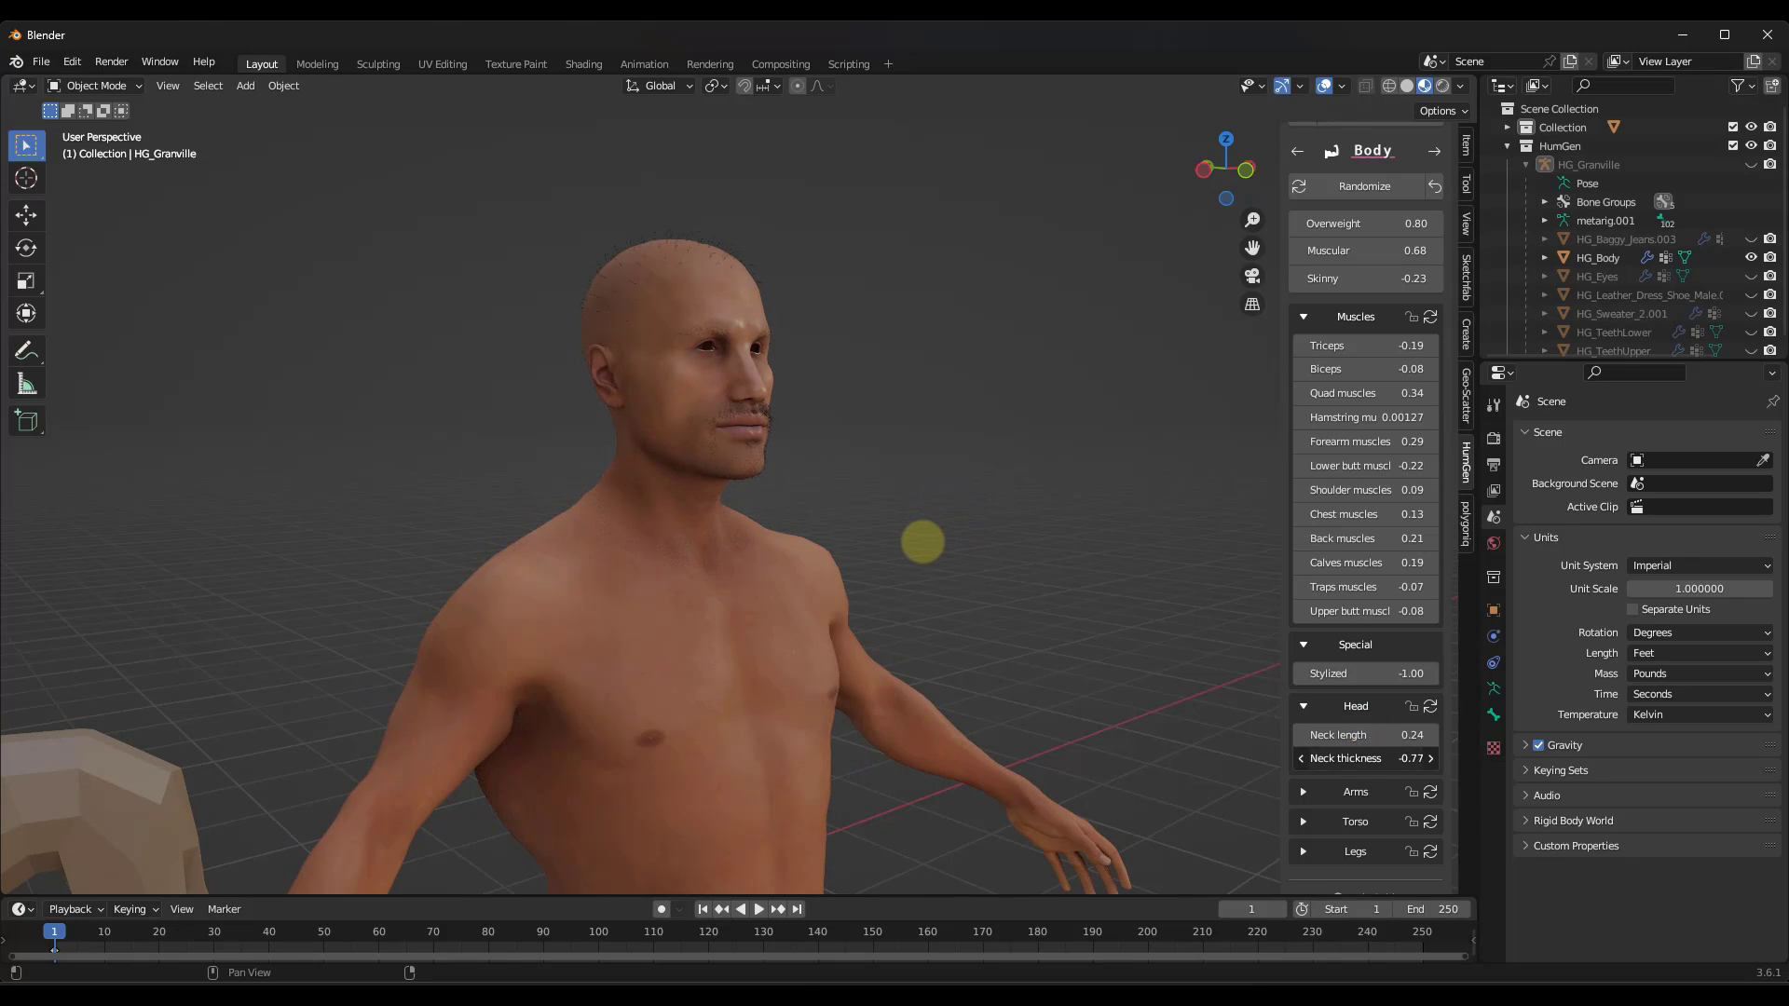
Look through the human's customization sections, including Face, Hair, Clothing and Pose, and return to the Age section
{"action": "middle_click_drag", "start_coordinate": [633, 479], "coordinate": [1185, 260]}
{"action": "left_click", "coordinate": [1438, 155]}
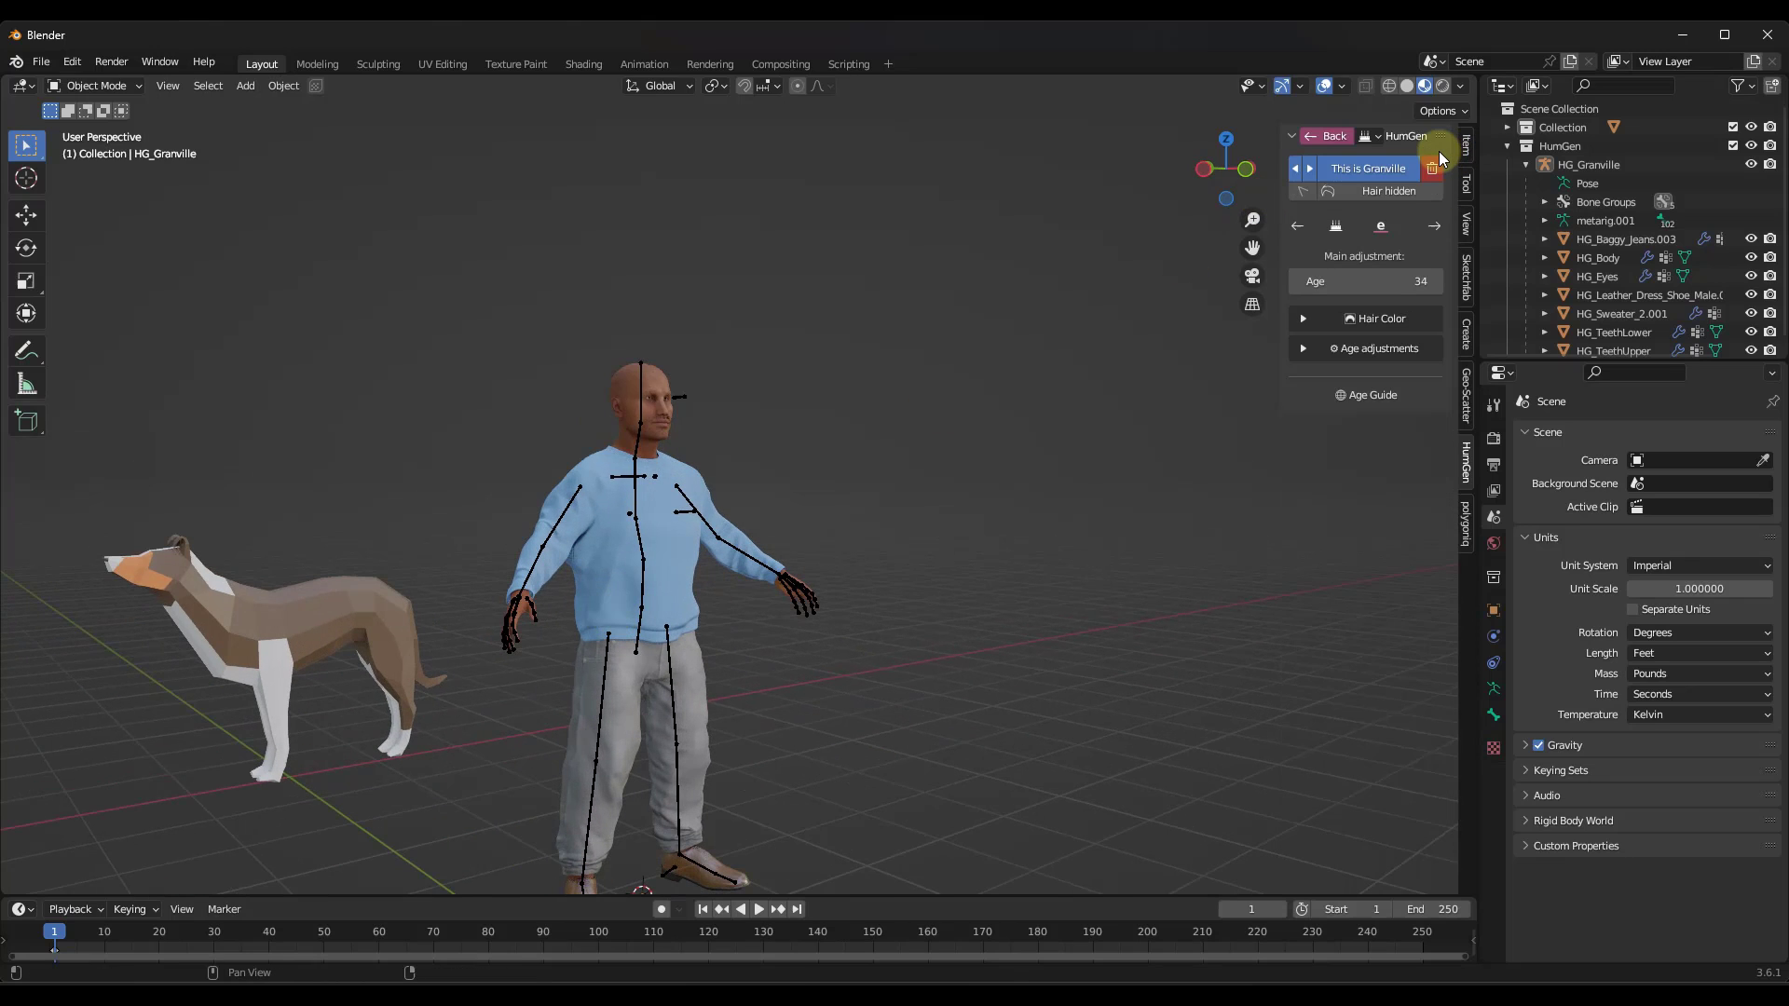
{"action": "left_click", "coordinate": [1439, 225]}
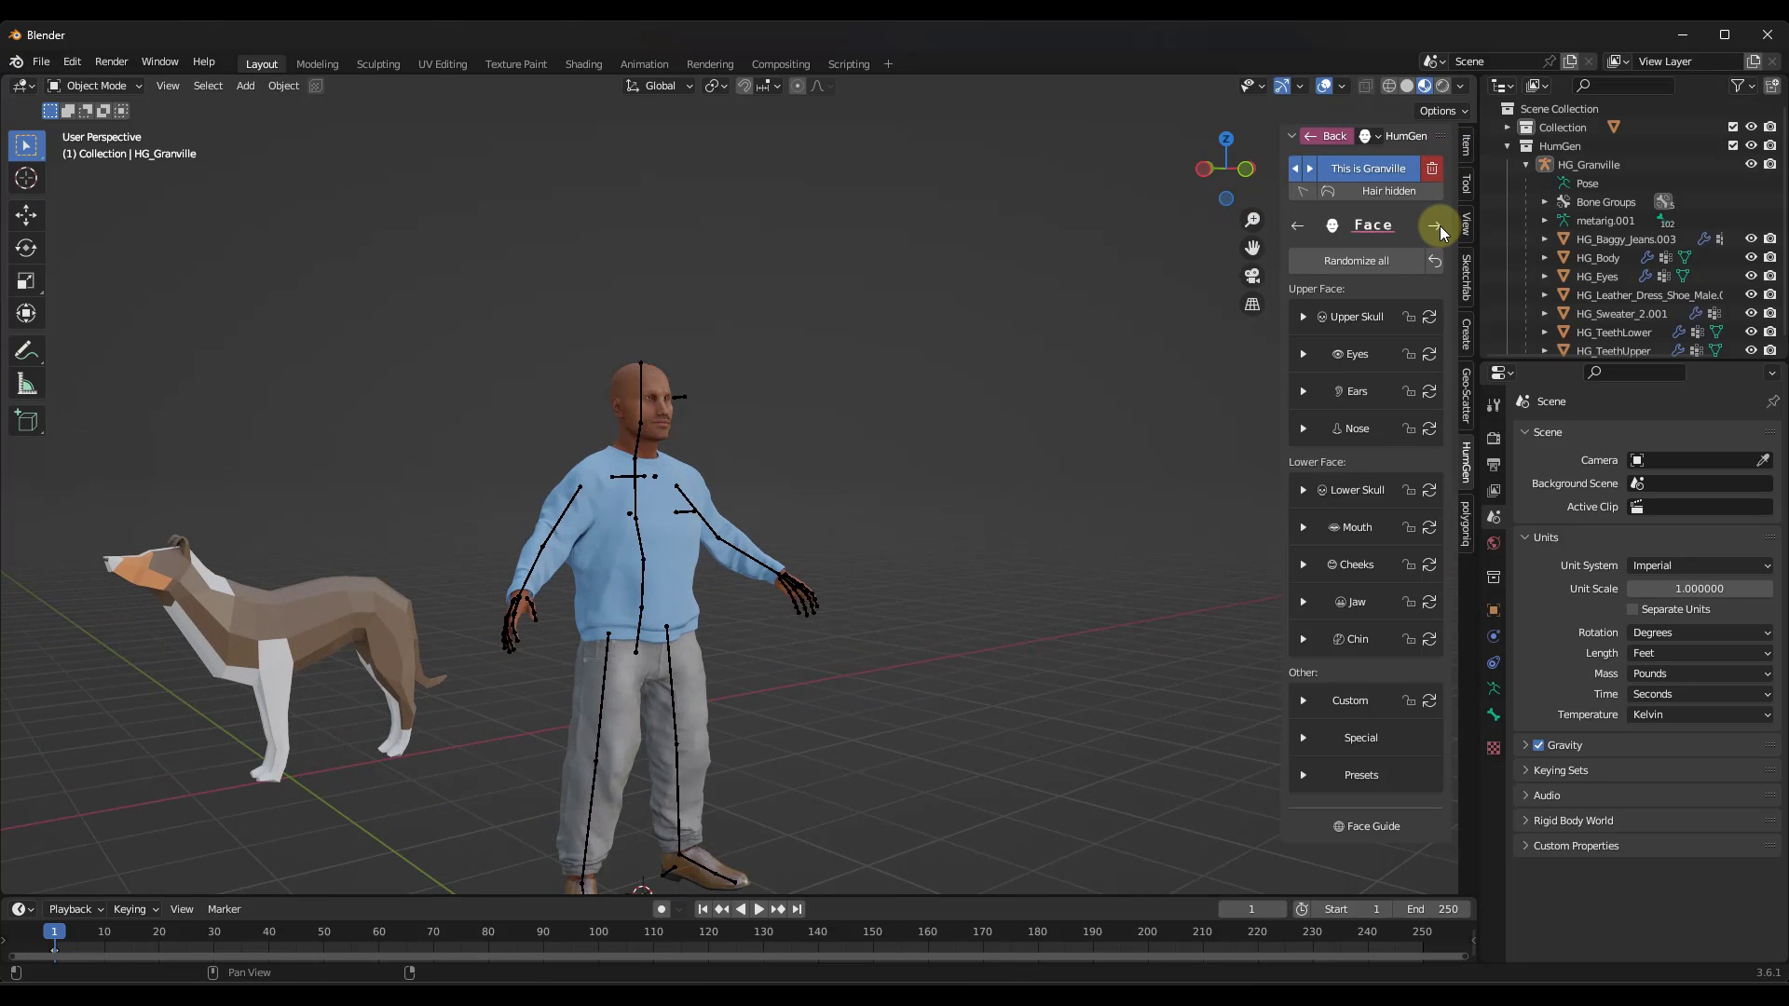
{"action": "left_click", "coordinate": [1440, 226]}
{"action": "left_click", "coordinate": [1439, 225]}
{"action": "left_click", "coordinate": [1439, 226]}
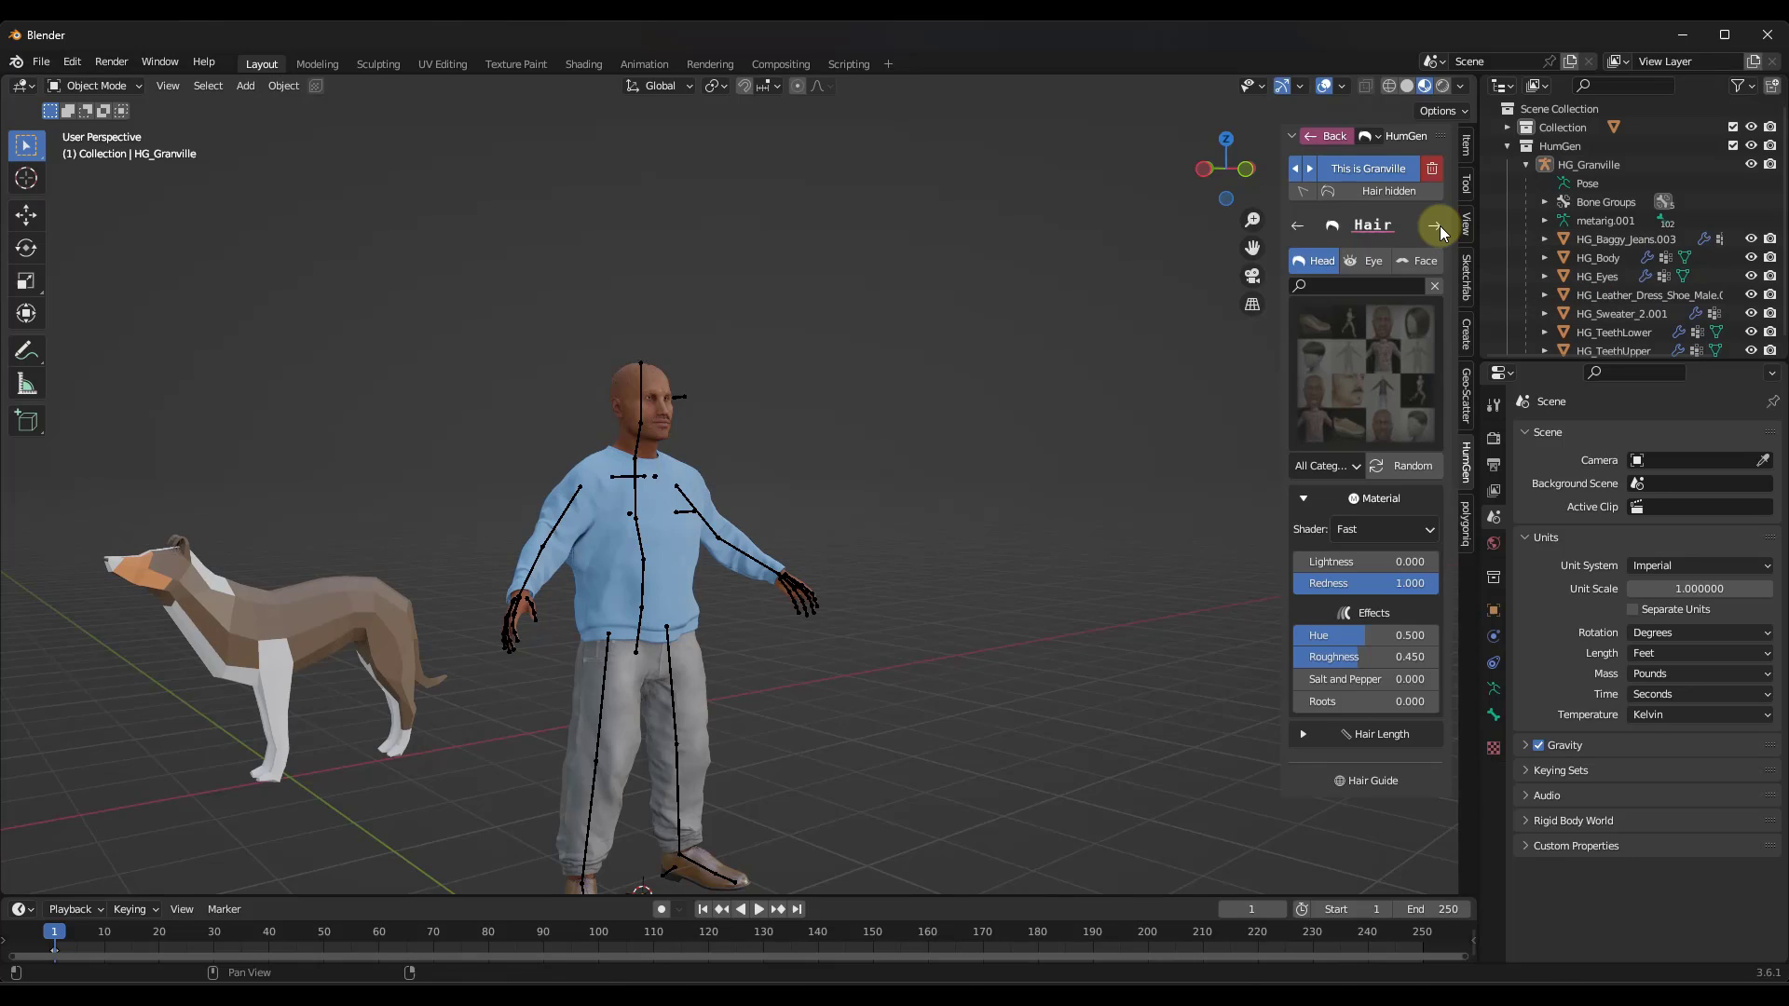
{"action": "left_click", "coordinate": [1439, 225]}
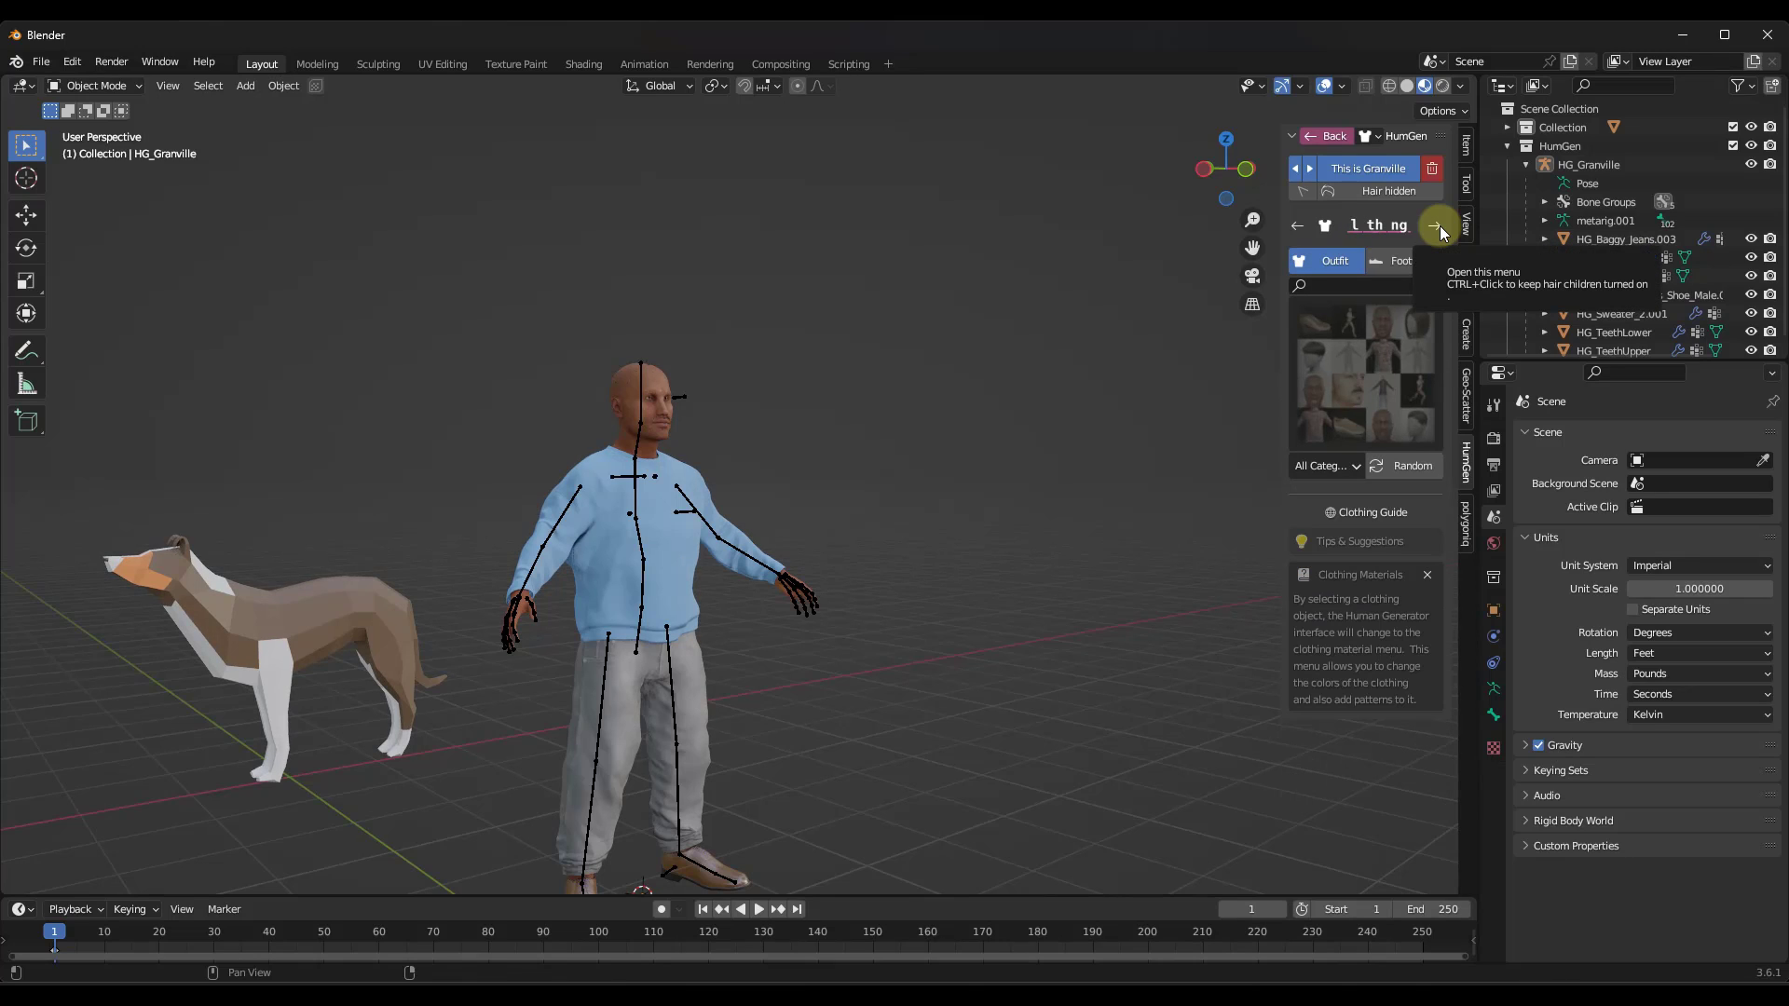
{"action": "left_click", "coordinate": [1440, 225]}
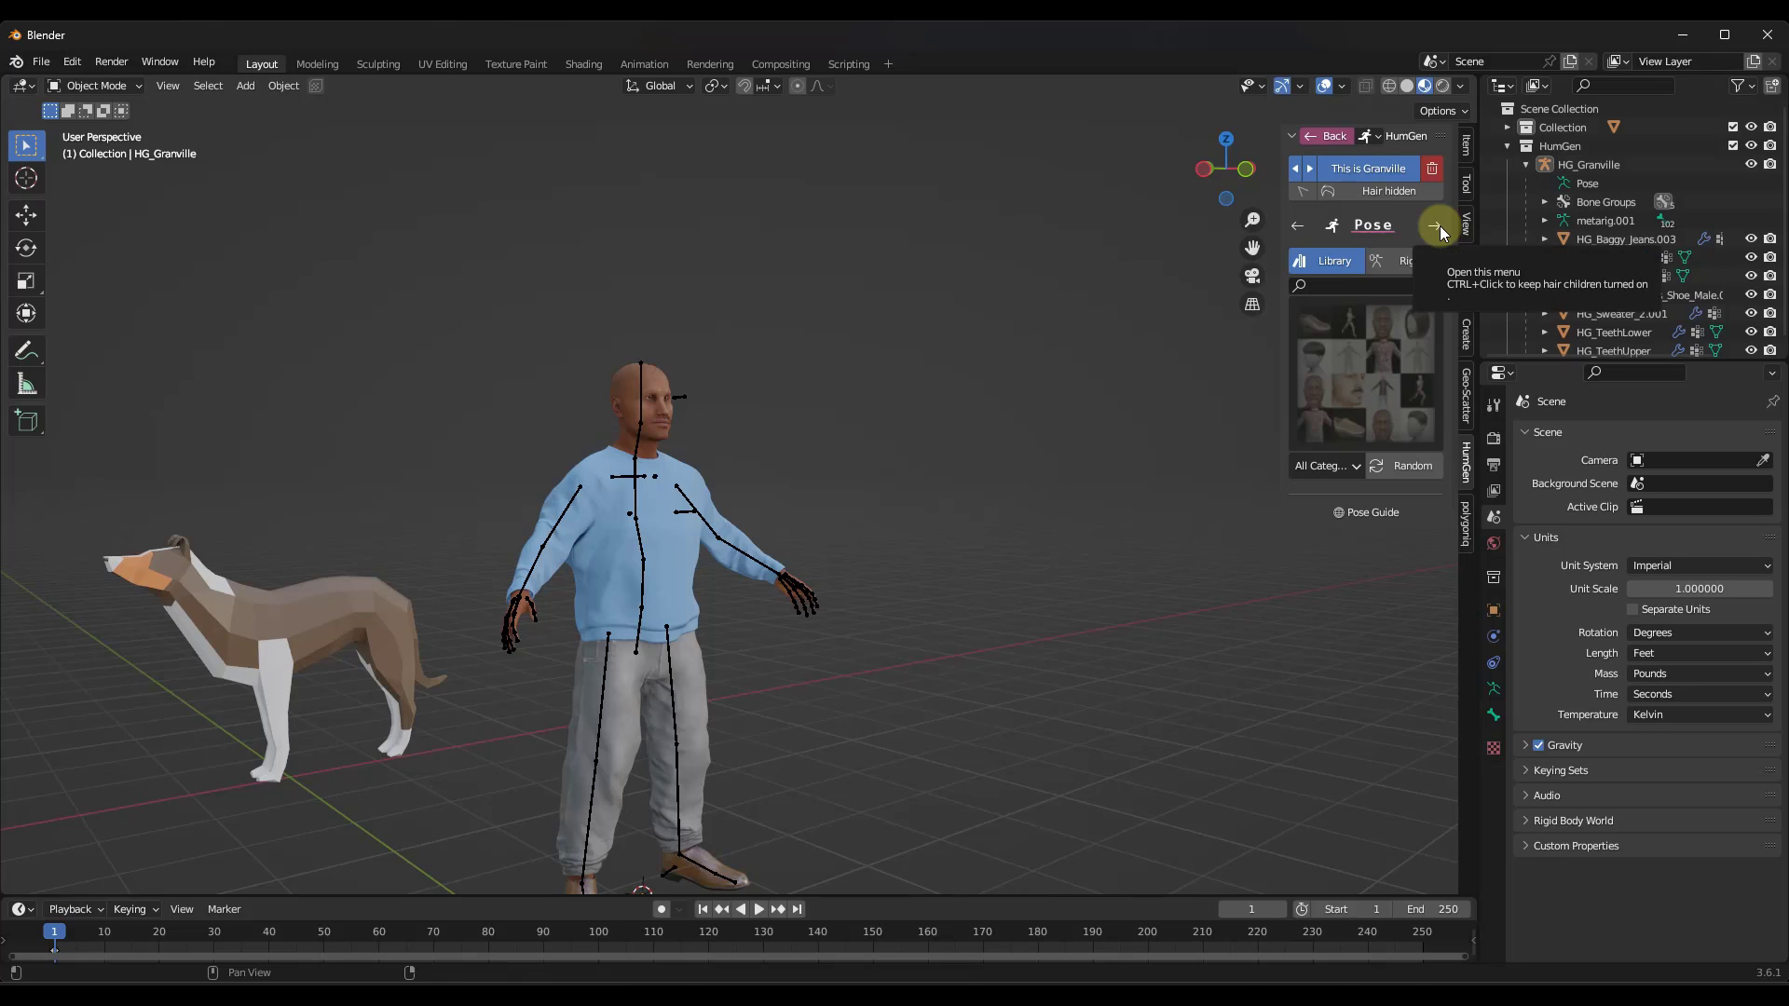
{"action": "left_click", "coordinate": [1439, 225]}
{"action": "left_click", "coordinate": [1439, 226]}
{"action": "left_click", "coordinate": [1440, 226]}
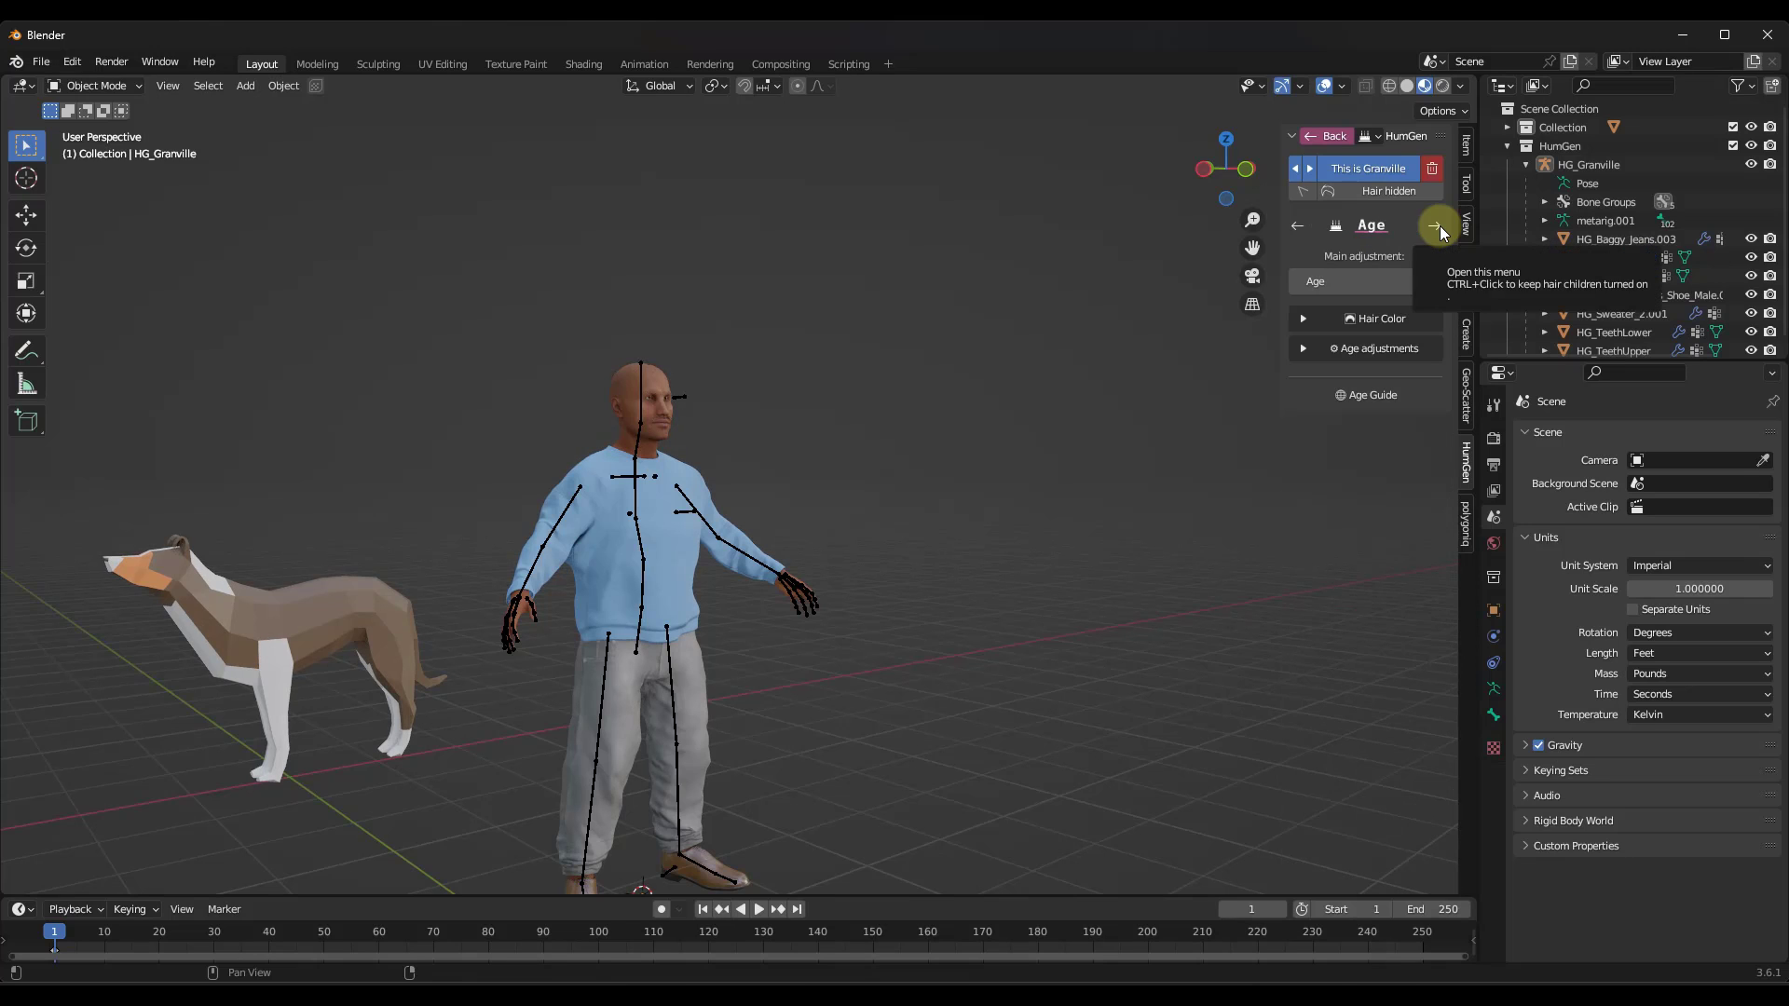
Expand the Hair Color settings of the Age section and set the human's Age to 70
{"action": "scroll", "coordinate": [615, 280], "scroll_direction": "up", "scroll_amount": 10}
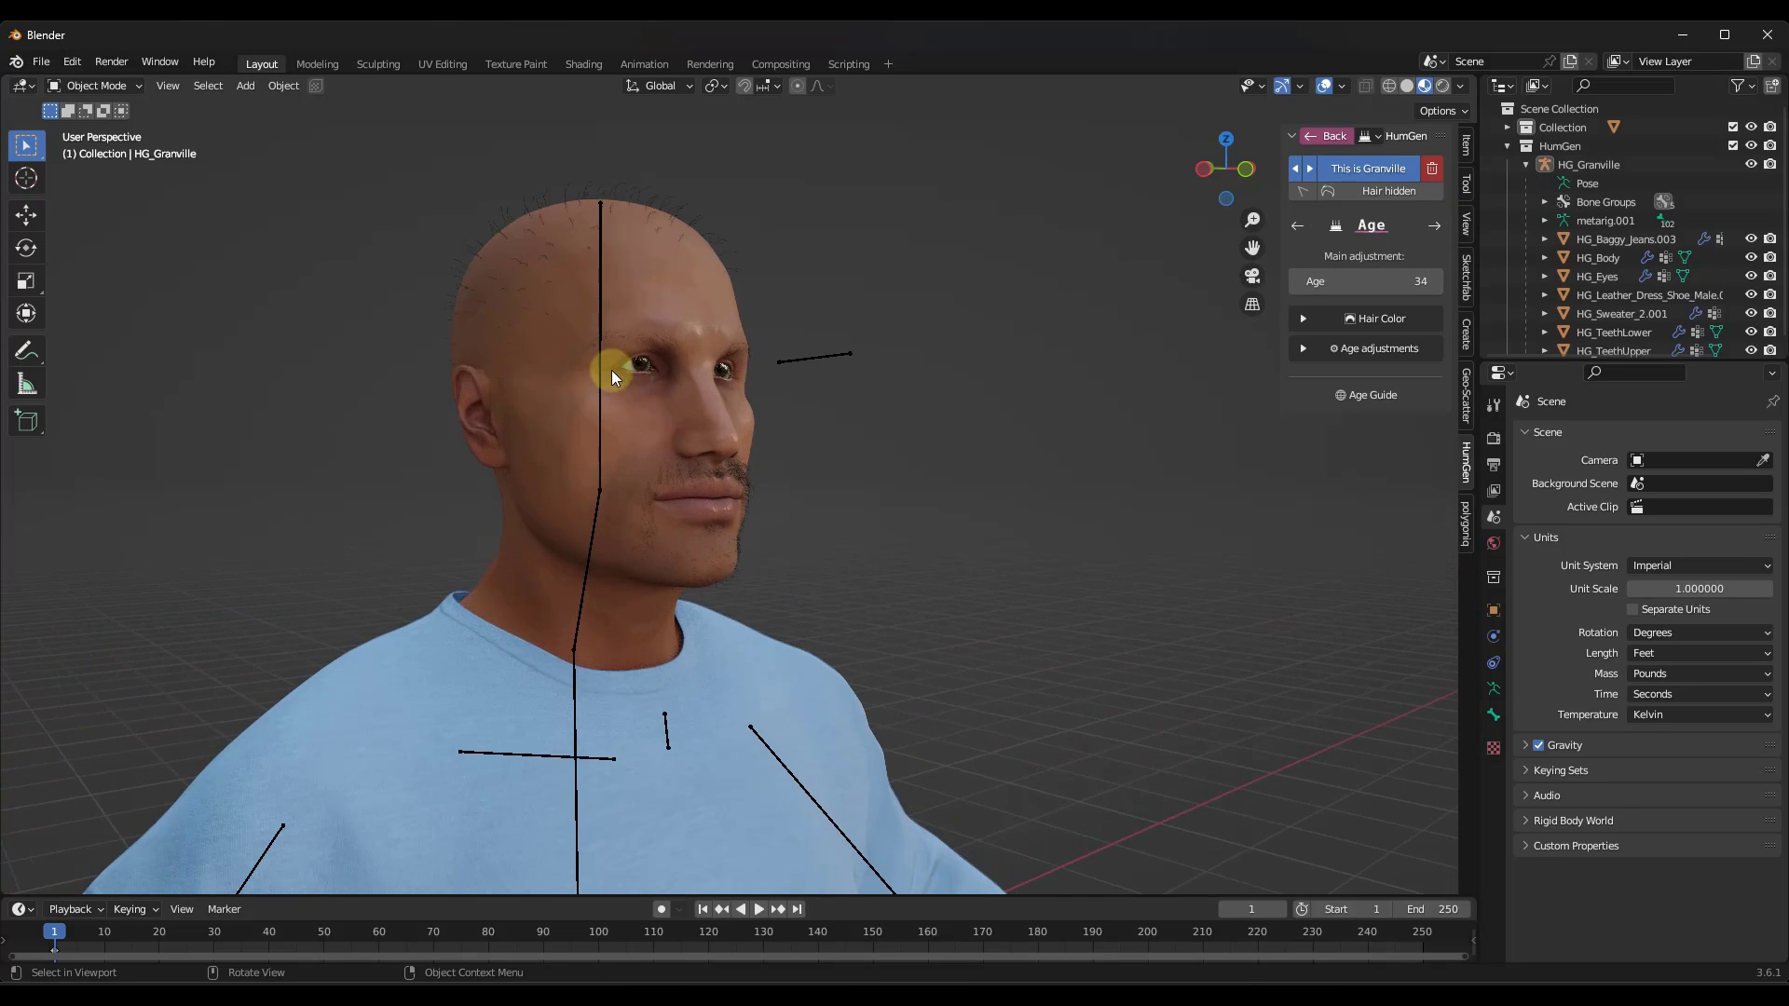
{"action": "middle_click_drag", "start_coordinate": [611, 371], "coordinate": [598, 363]}
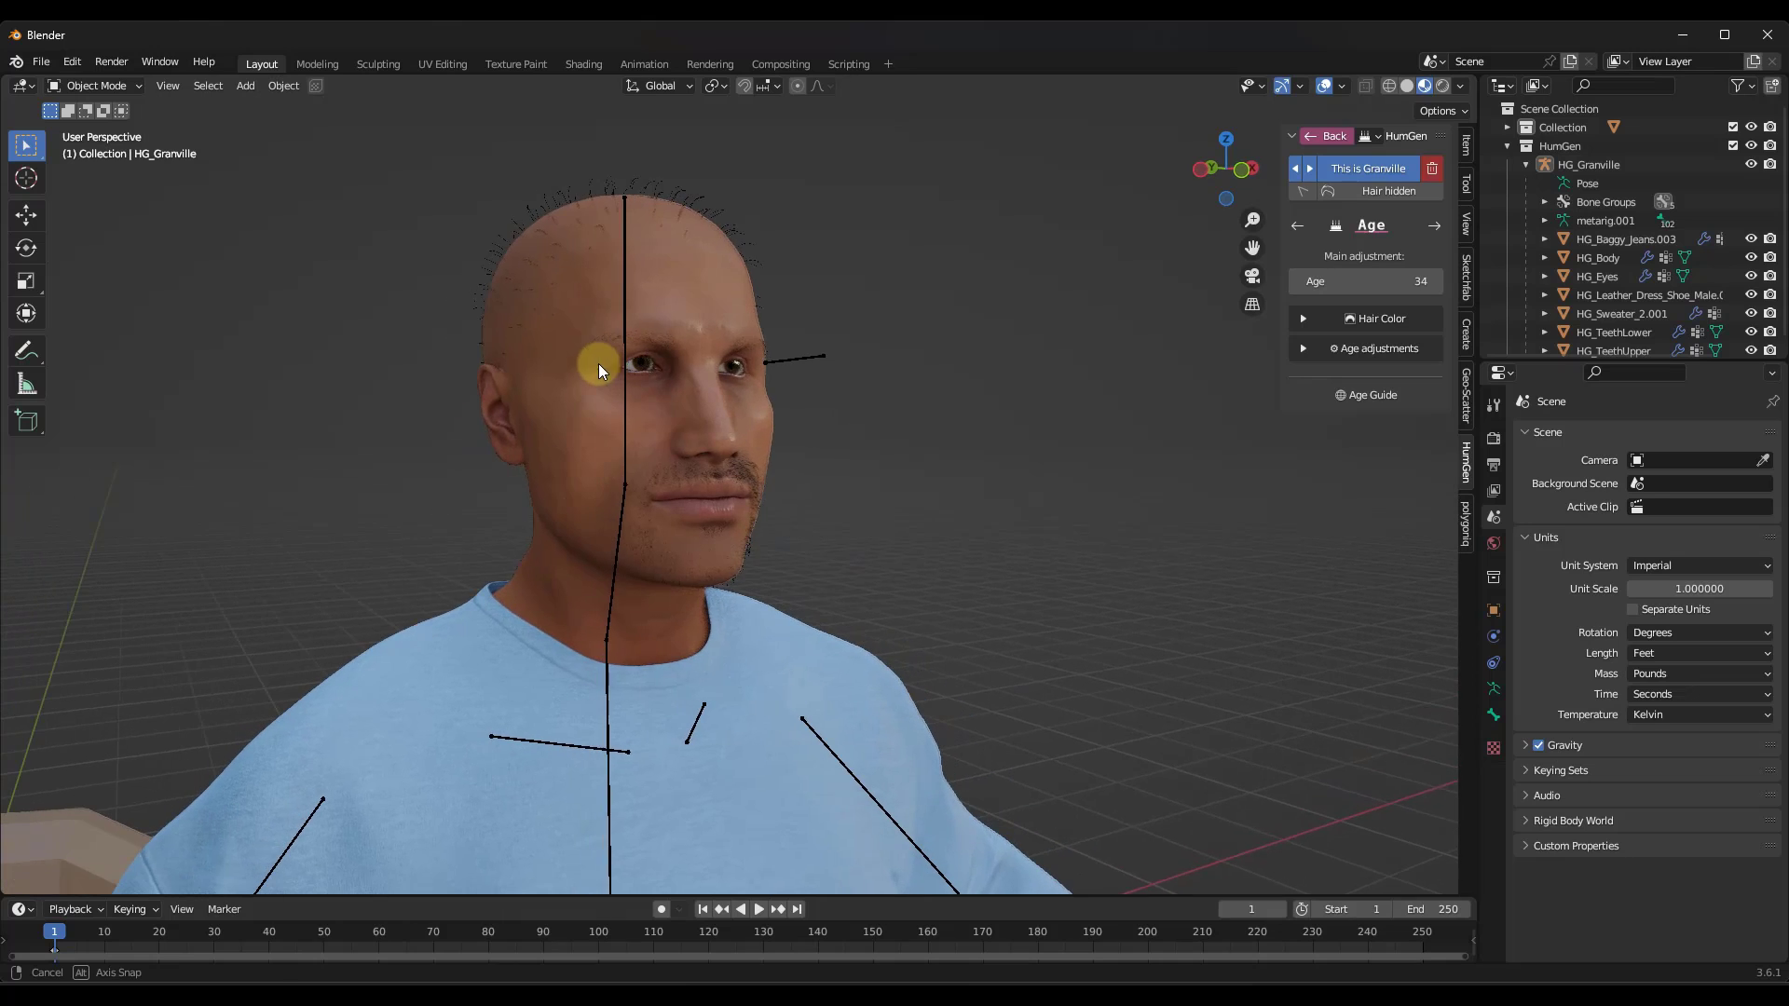
{"action": "left_click", "coordinate": [1305, 319]}
{"action": "left_click_drag", "start_coordinate": [1319, 280], "coordinate": [1385, 280]}
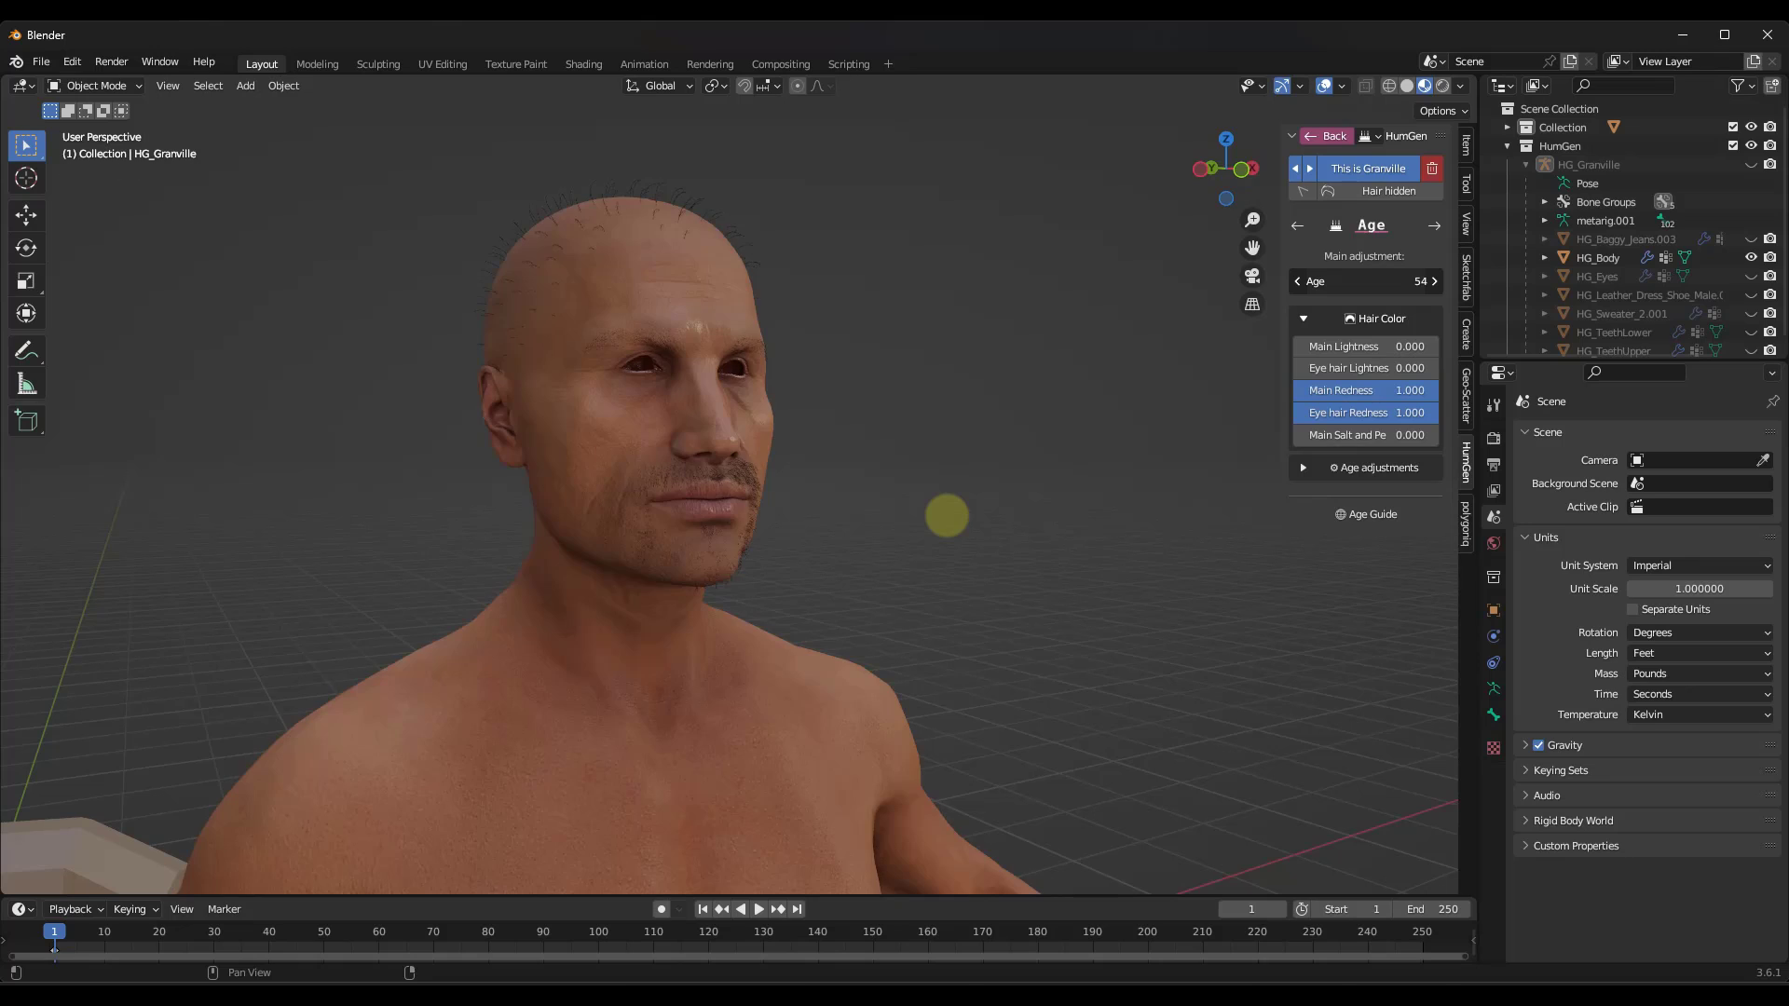
{"action": "left_click_drag", "start_coordinate": [958, 517], "coordinate": [787, 534]}
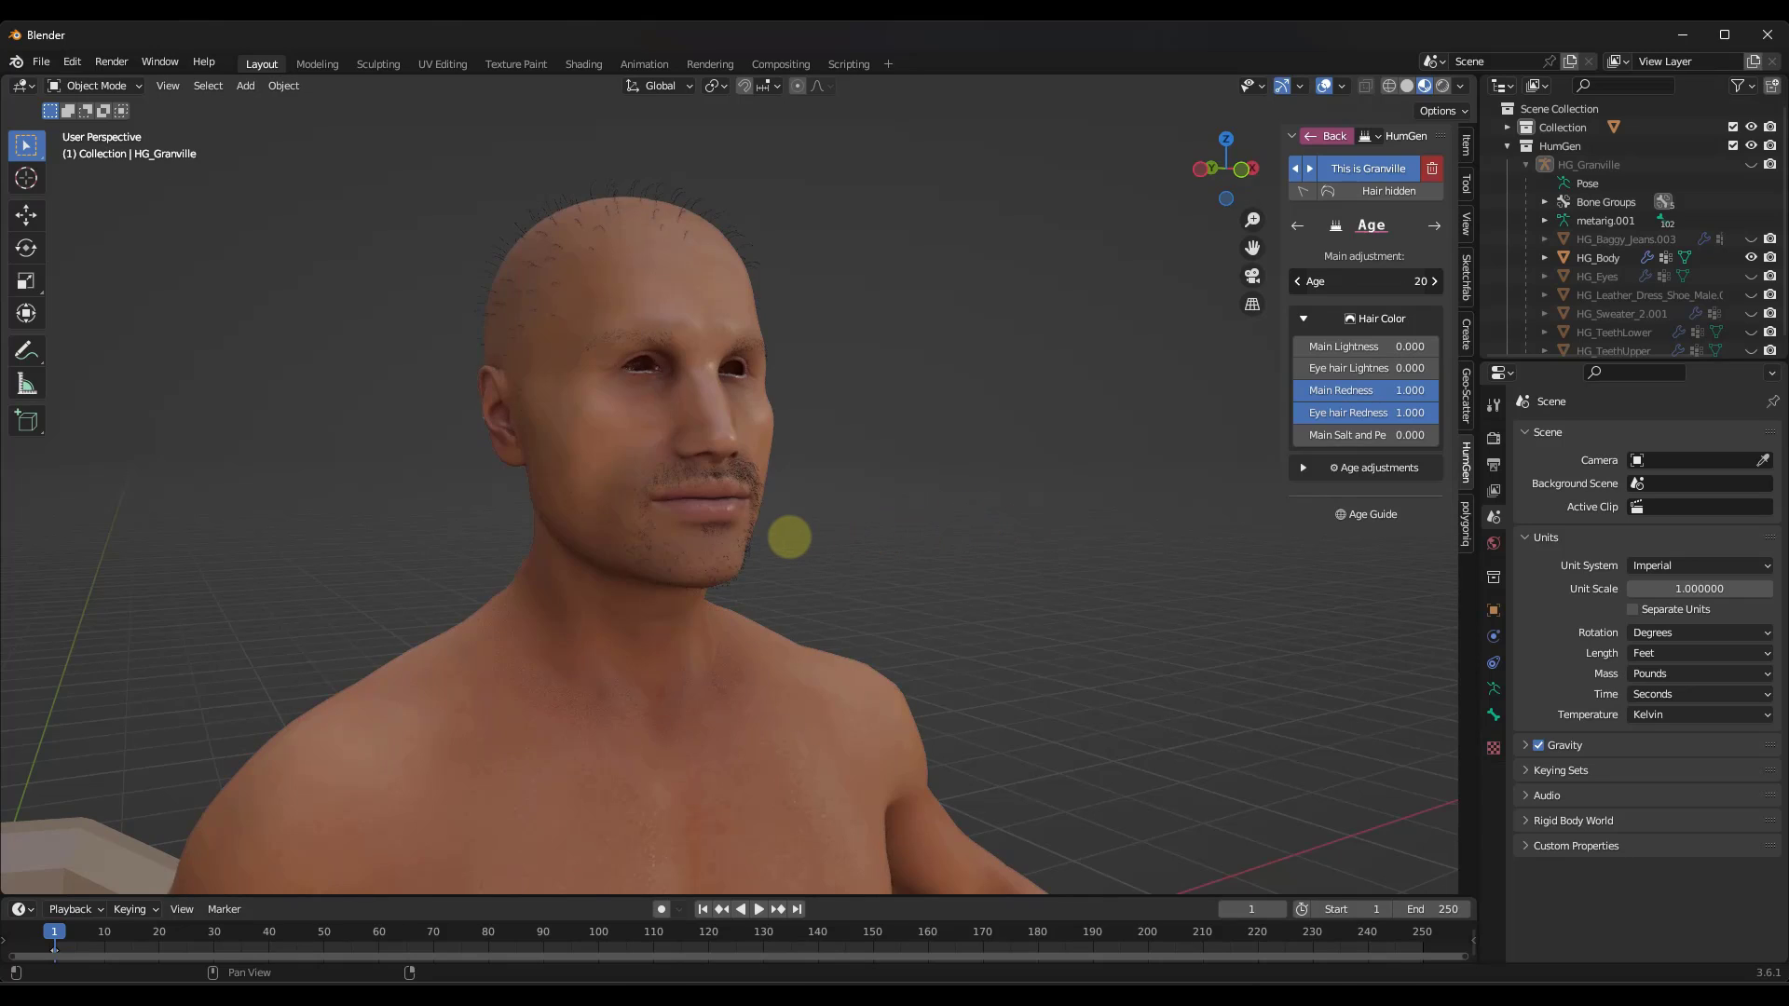
{"action": "left_click_drag", "start_coordinate": [905, 537], "coordinate": [969, 538]}
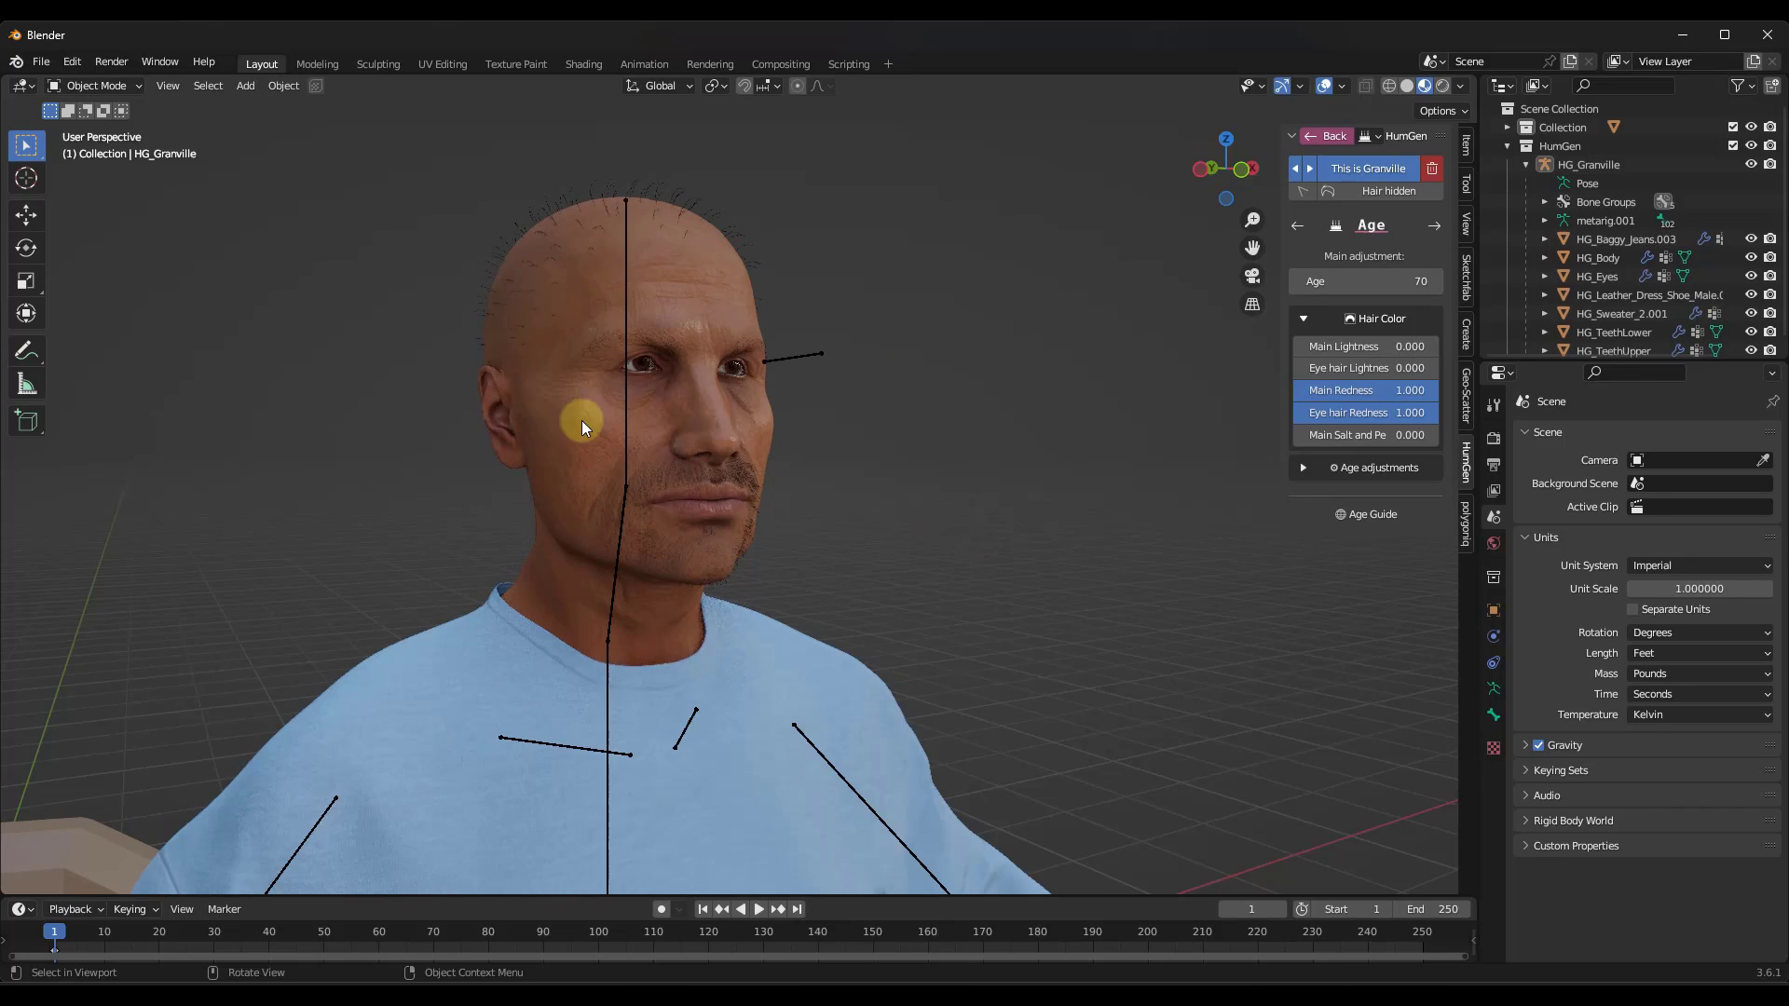
Examine the aged skin and wrinkles on the human's face up close from several angles
{"action": "scroll", "coordinate": [583, 416], "scroll_direction": "up", "scroll_amount": 4}
{"action": "middle_click_drag", "start_coordinate": [583, 415], "coordinate": [622, 400]}
{"action": "scroll", "coordinate": [611, 373], "scroll_direction": "up", "scroll_amount": 4}
{"action": "scroll", "coordinate": [573, 328], "scroll_direction": "down", "scroll_amount": 1}
{"action": "scroll", "coordinate": [578, 298], "scroll_direction": "down", "scroll_amount": 1}
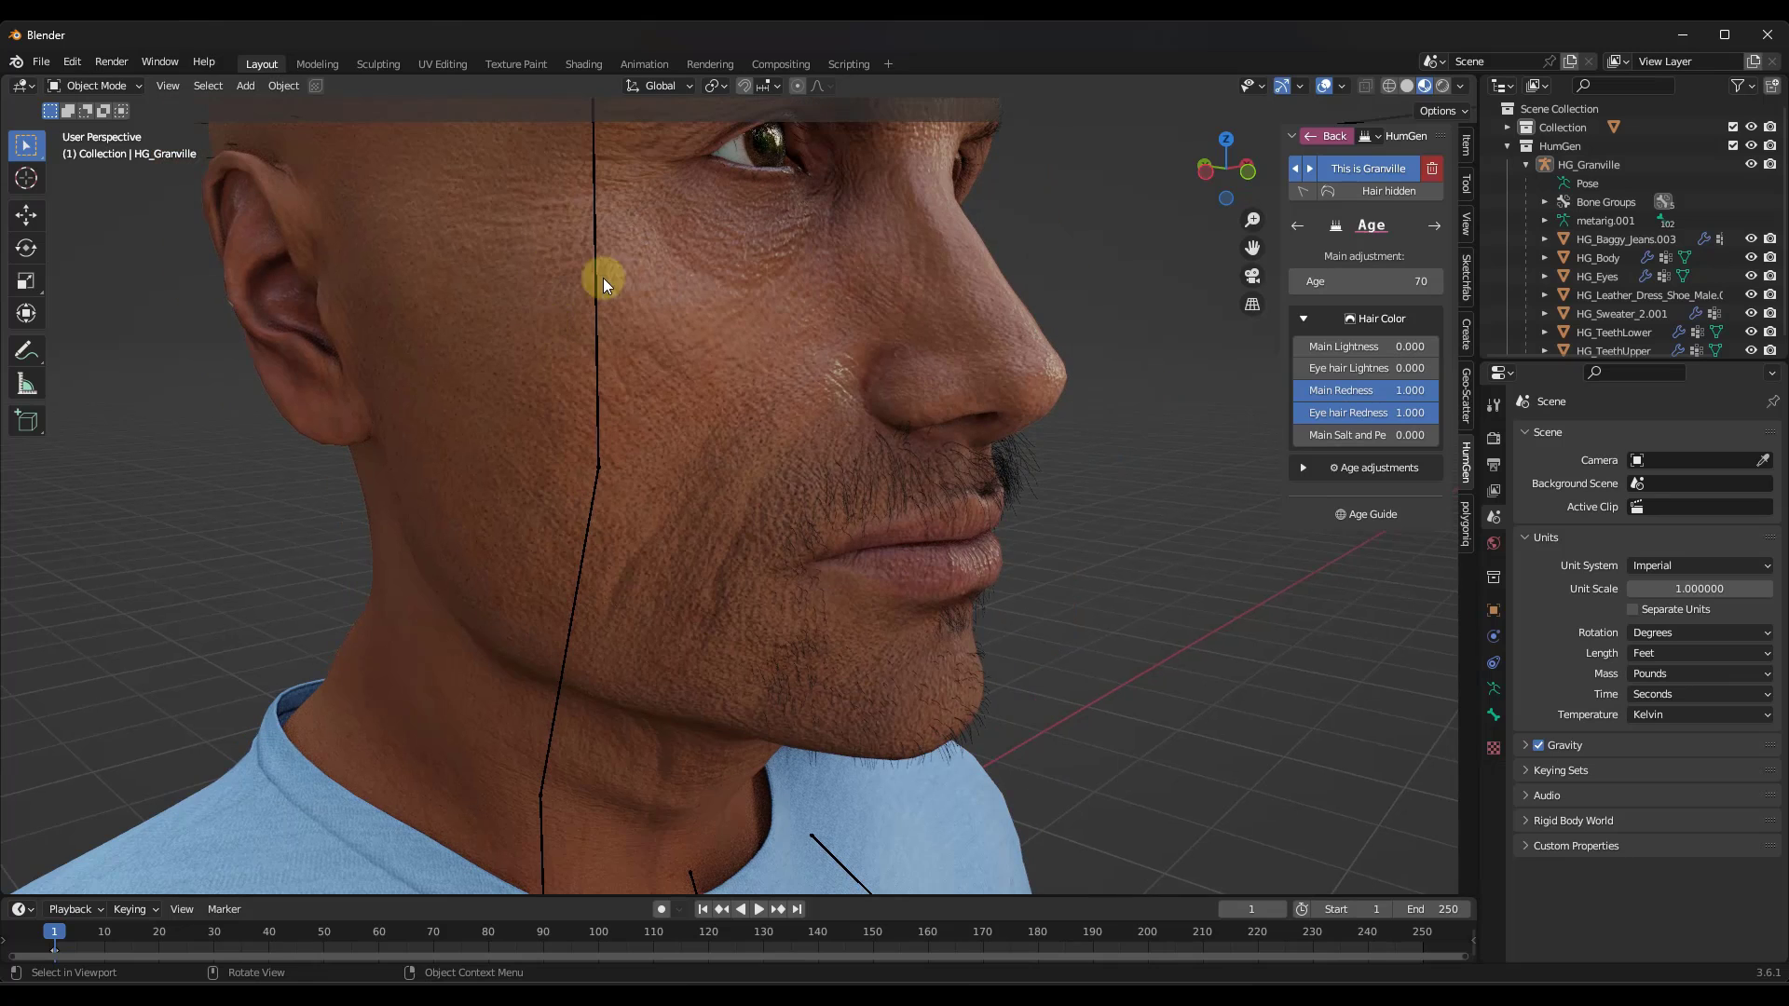
{"action": "scroll", "coordinate": [714, 447], "scroll_direction": "down", "scroll_amount": 2}
{"action": "middle_click_drag", "start_coordinate": [713, 447], "coordinate": [962, 359]}
{"action": "scroll", "coordinate": [818, 406], "scroll_direction": "down", "scroll_amount": 2}
{"action": "middle_click_drag", "start_coordinate": [1055, 321], "coordinate": [1118, 316]}
Make the human's hair visible, expand the age adjustments and set Age to 55
{"action": "left_click", "coordinate": [1330, 191]}
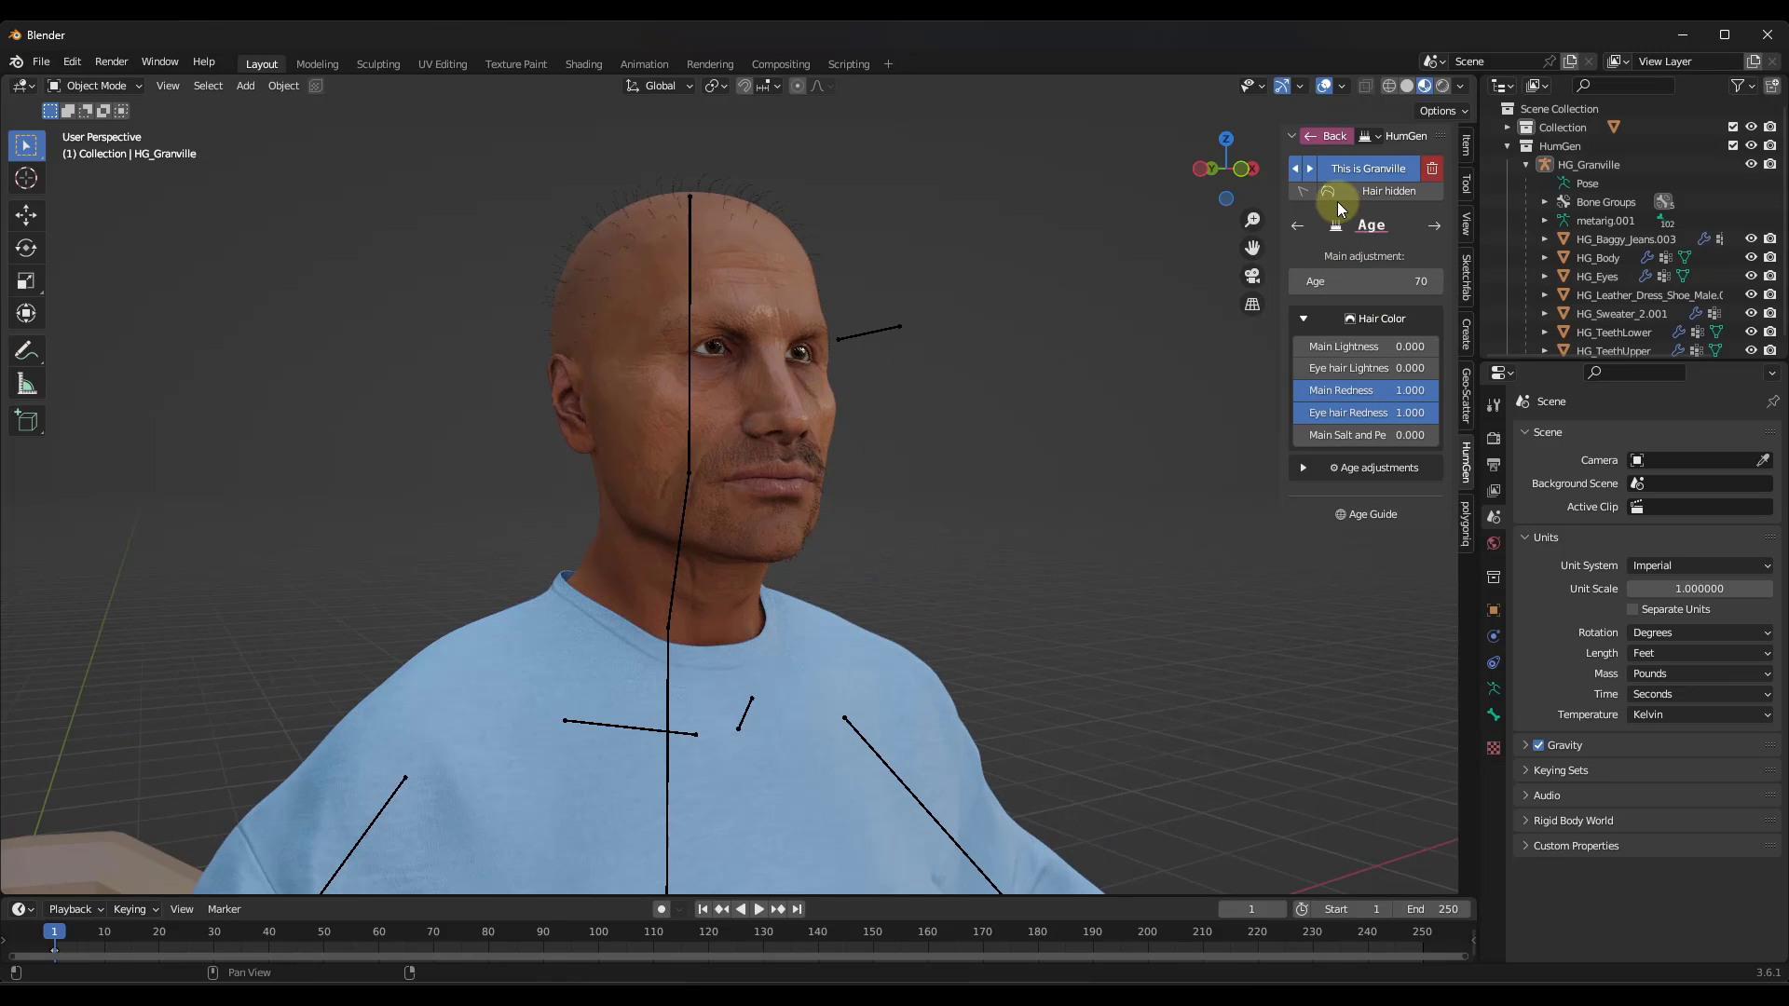
{"action": "scroll", "coordinate": [839, 222], "scroll_direction": "up", "scroll_amount": 2}
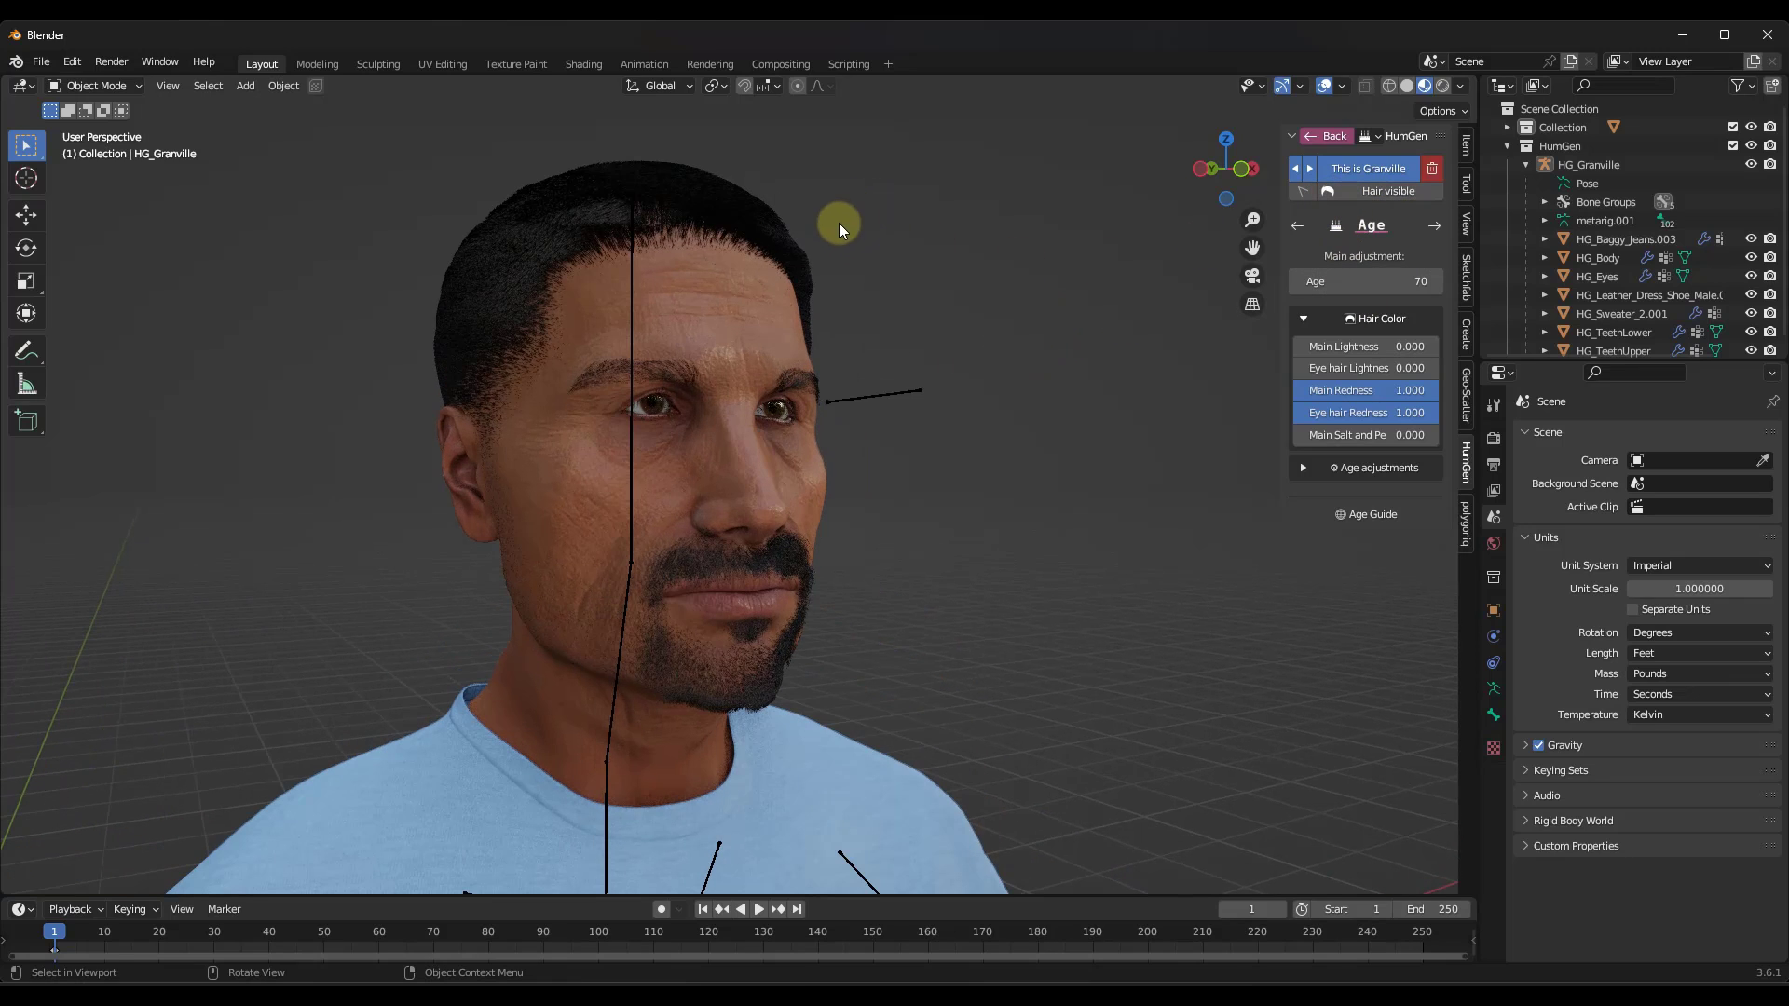
{"action": "left_click", "coordinate": [1314, 467]}
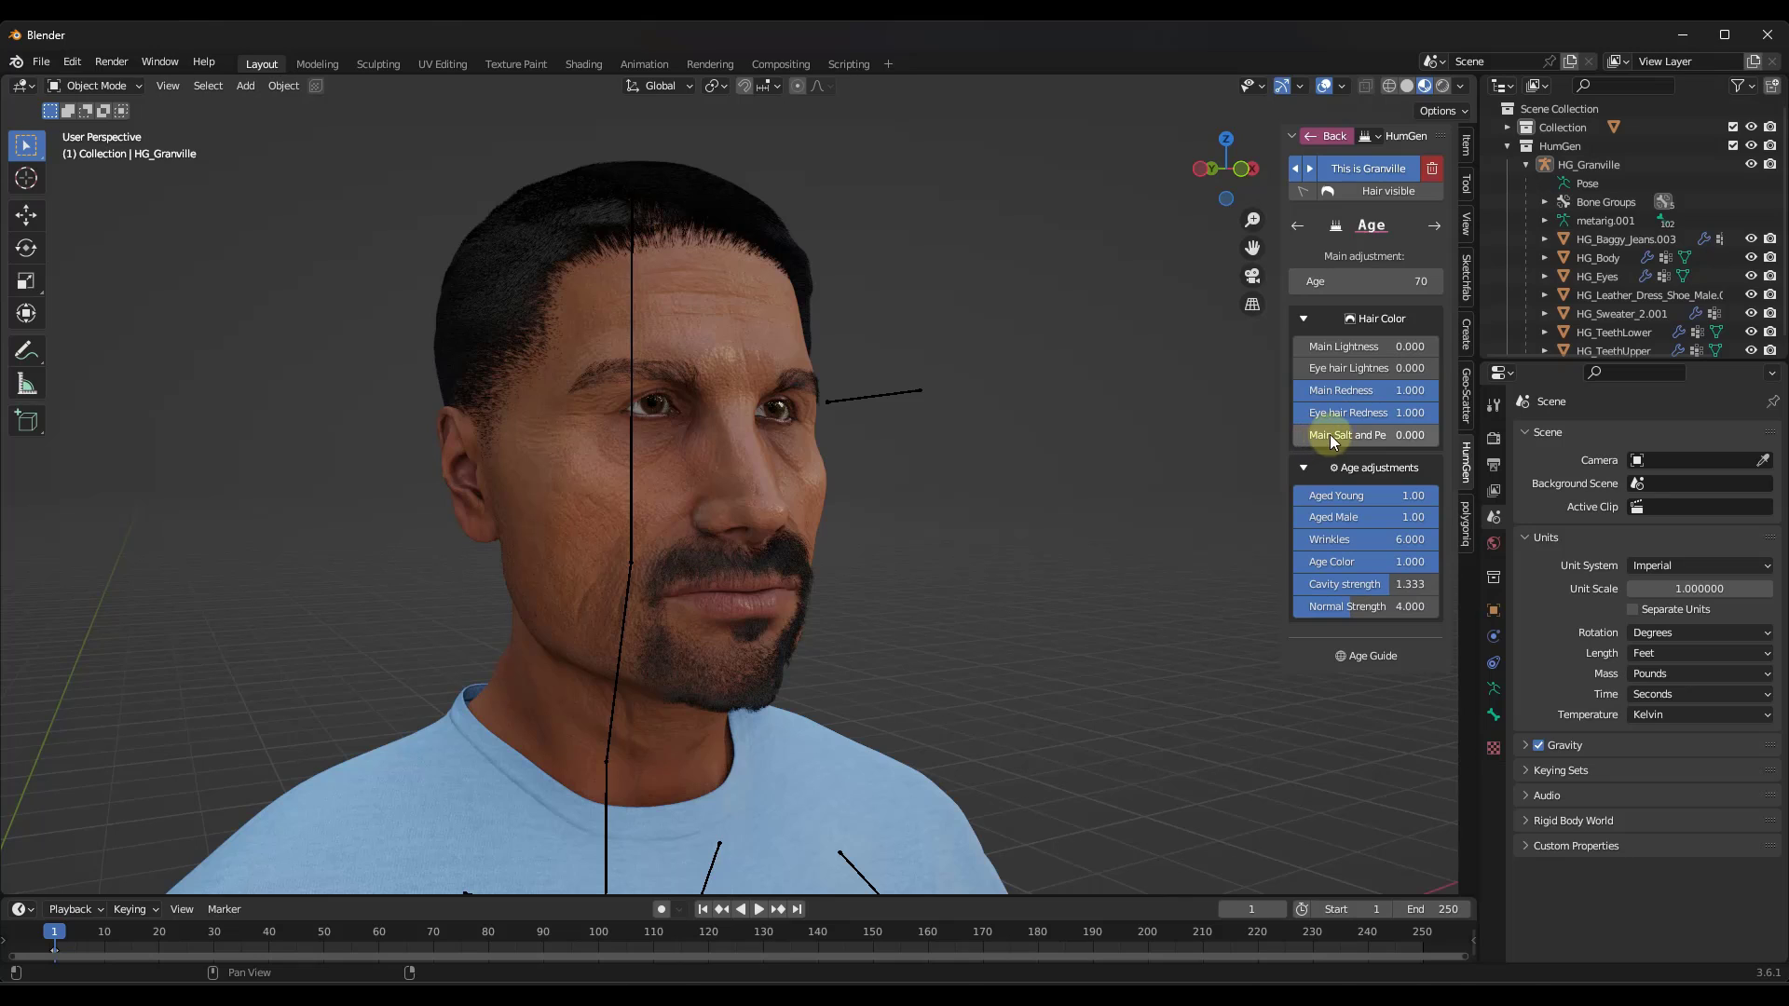
{"action": "left_click_drag", "start_coordinate": [1365, 280], "coordinate": [869, 522]}
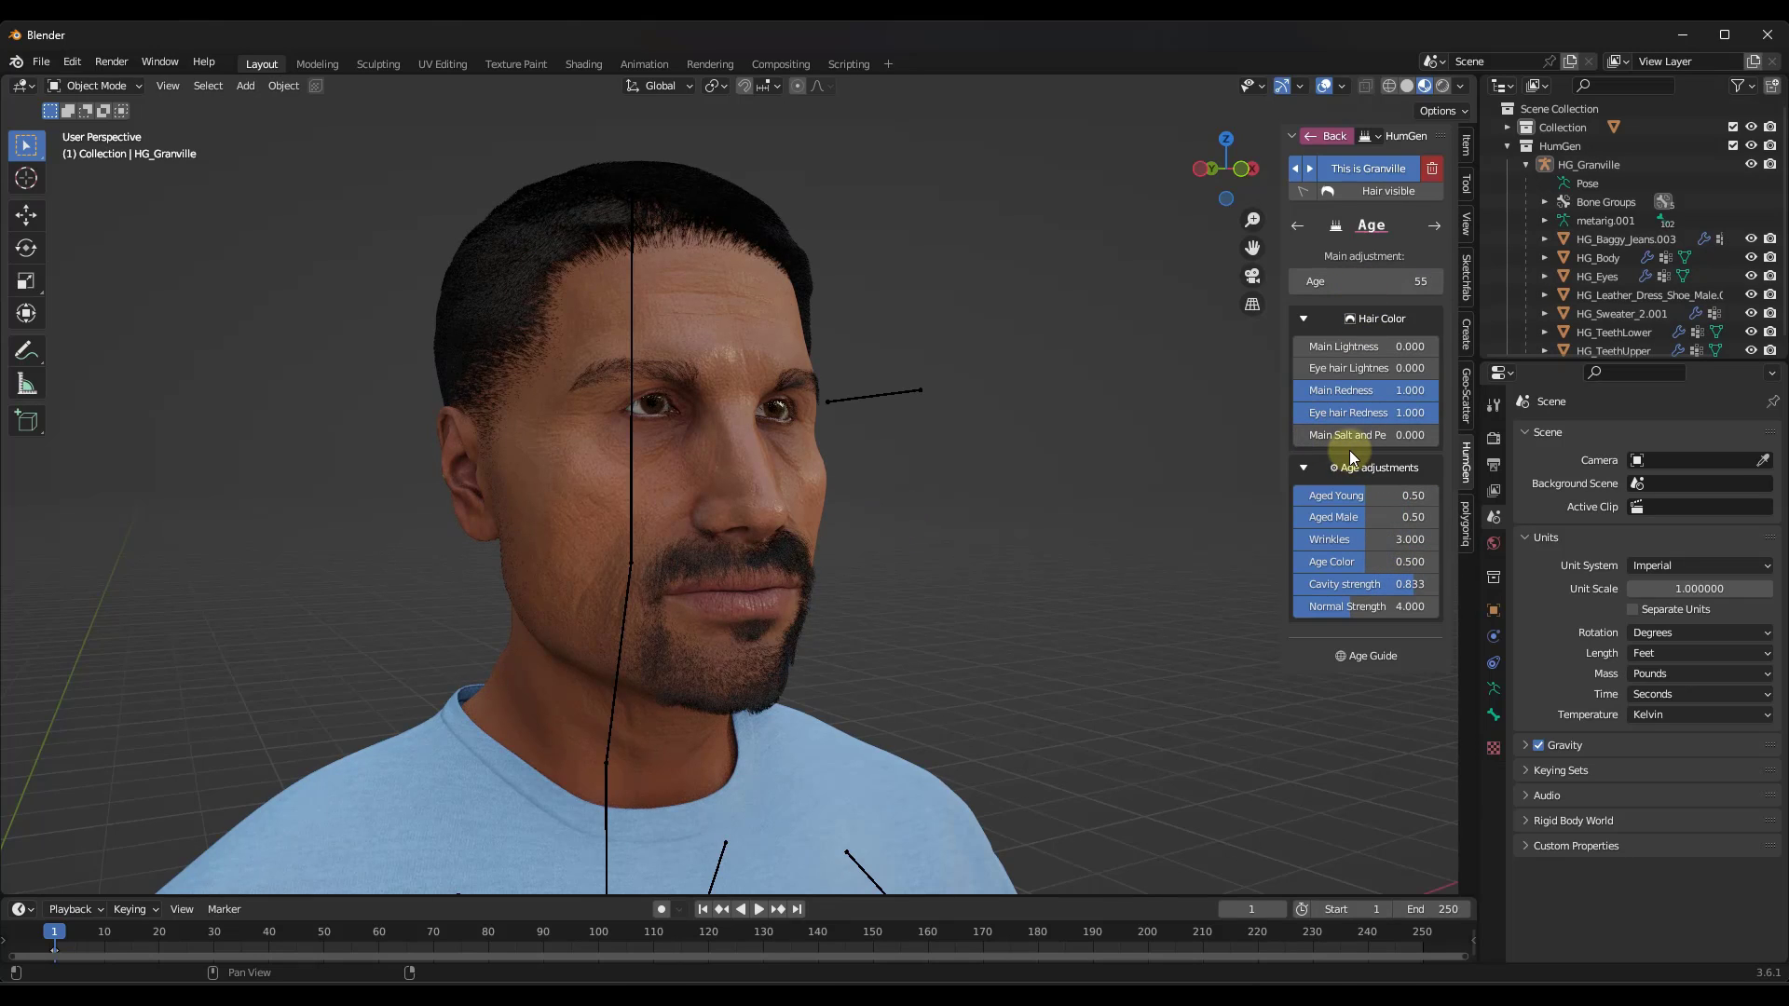
Fine-tune the aging, setting Main Salt and Pepper to 0.532, Age Color to 0.506, Wrinkles to 3.076 and Aged Male to 0.51
{"action": "left_click_drag", "start_coordinate": [1353, 452], "coordinate": [983, 455]}
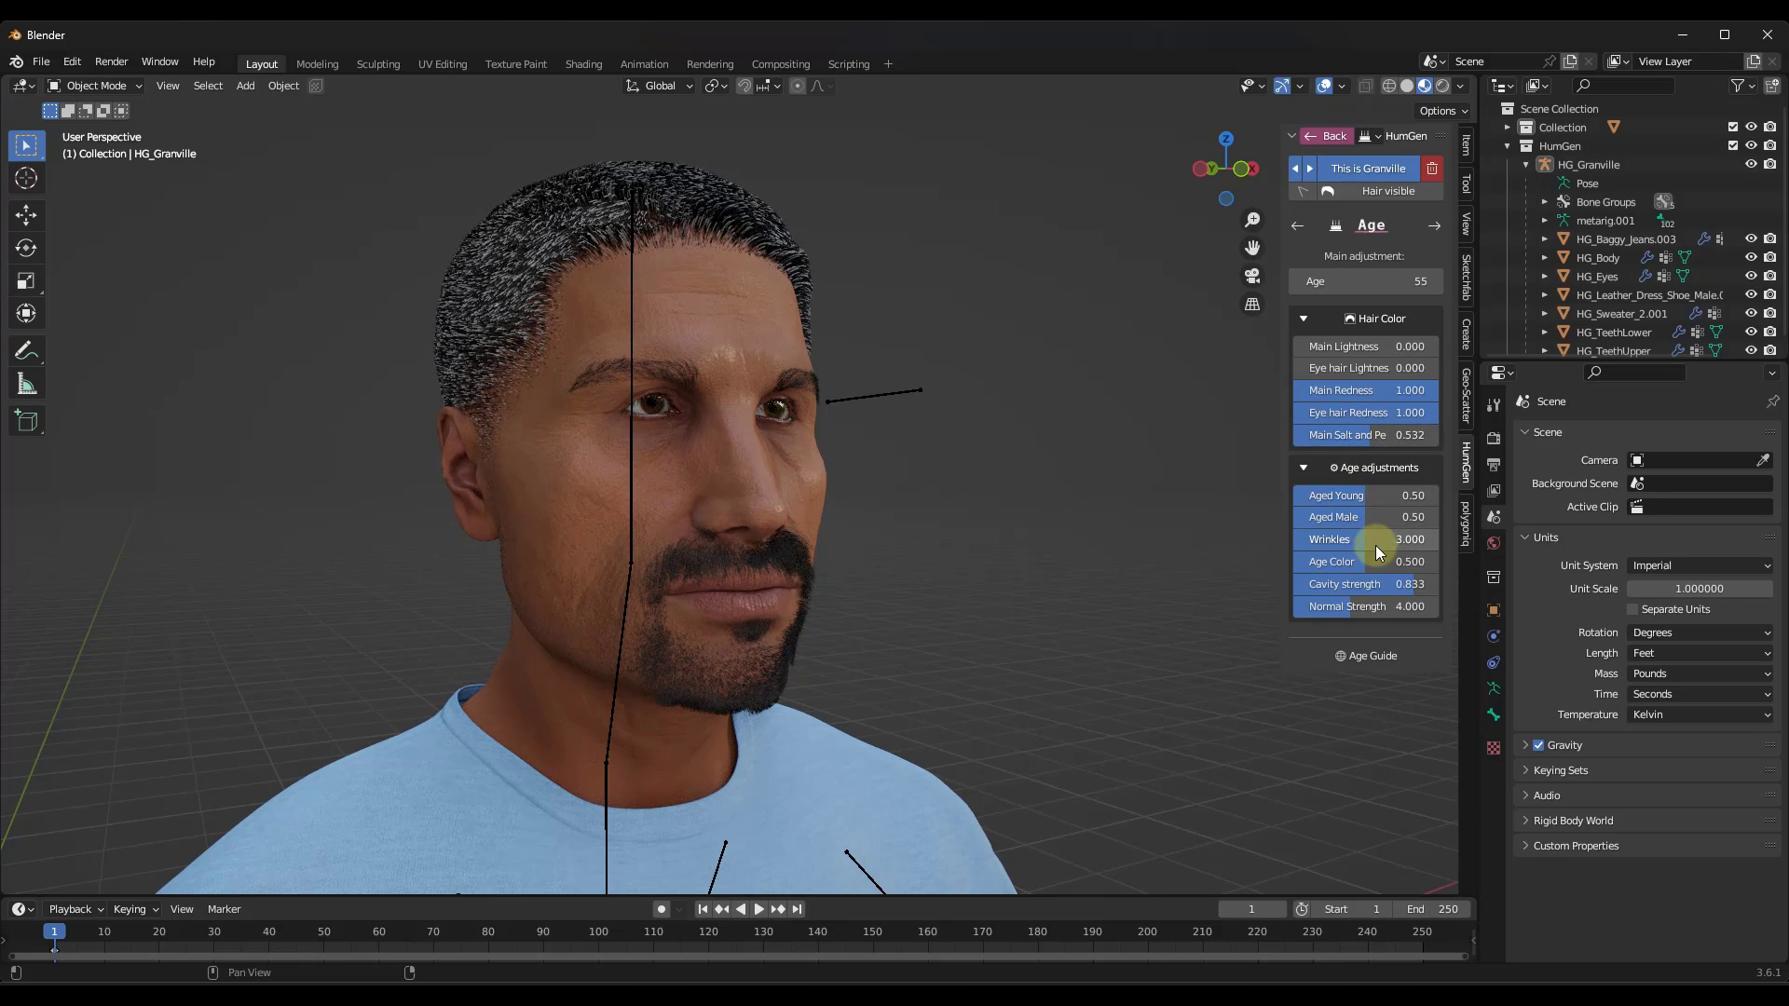
{"action": "left_click_drag", "start_coordinate": [1362, 563], "coordinate": [930, 574]}
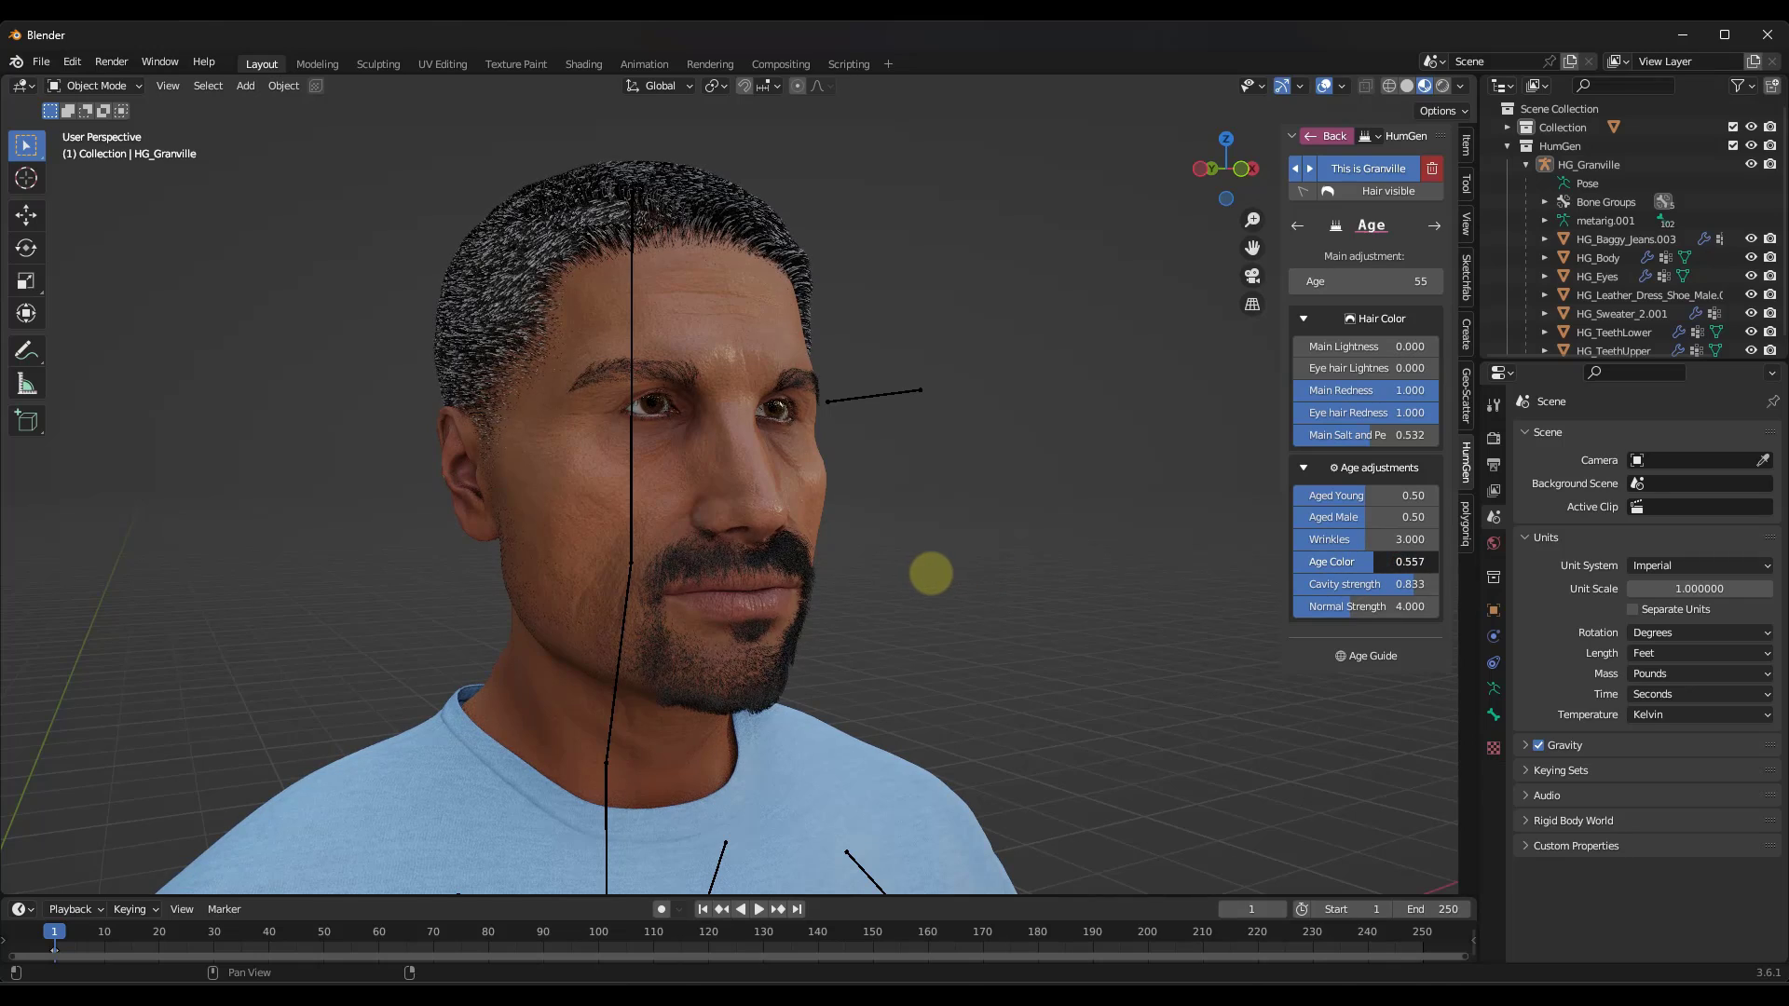
{"action": "left_click_drag", "start_coordinate": [1368, 546], "coordinate": [931, 551]}
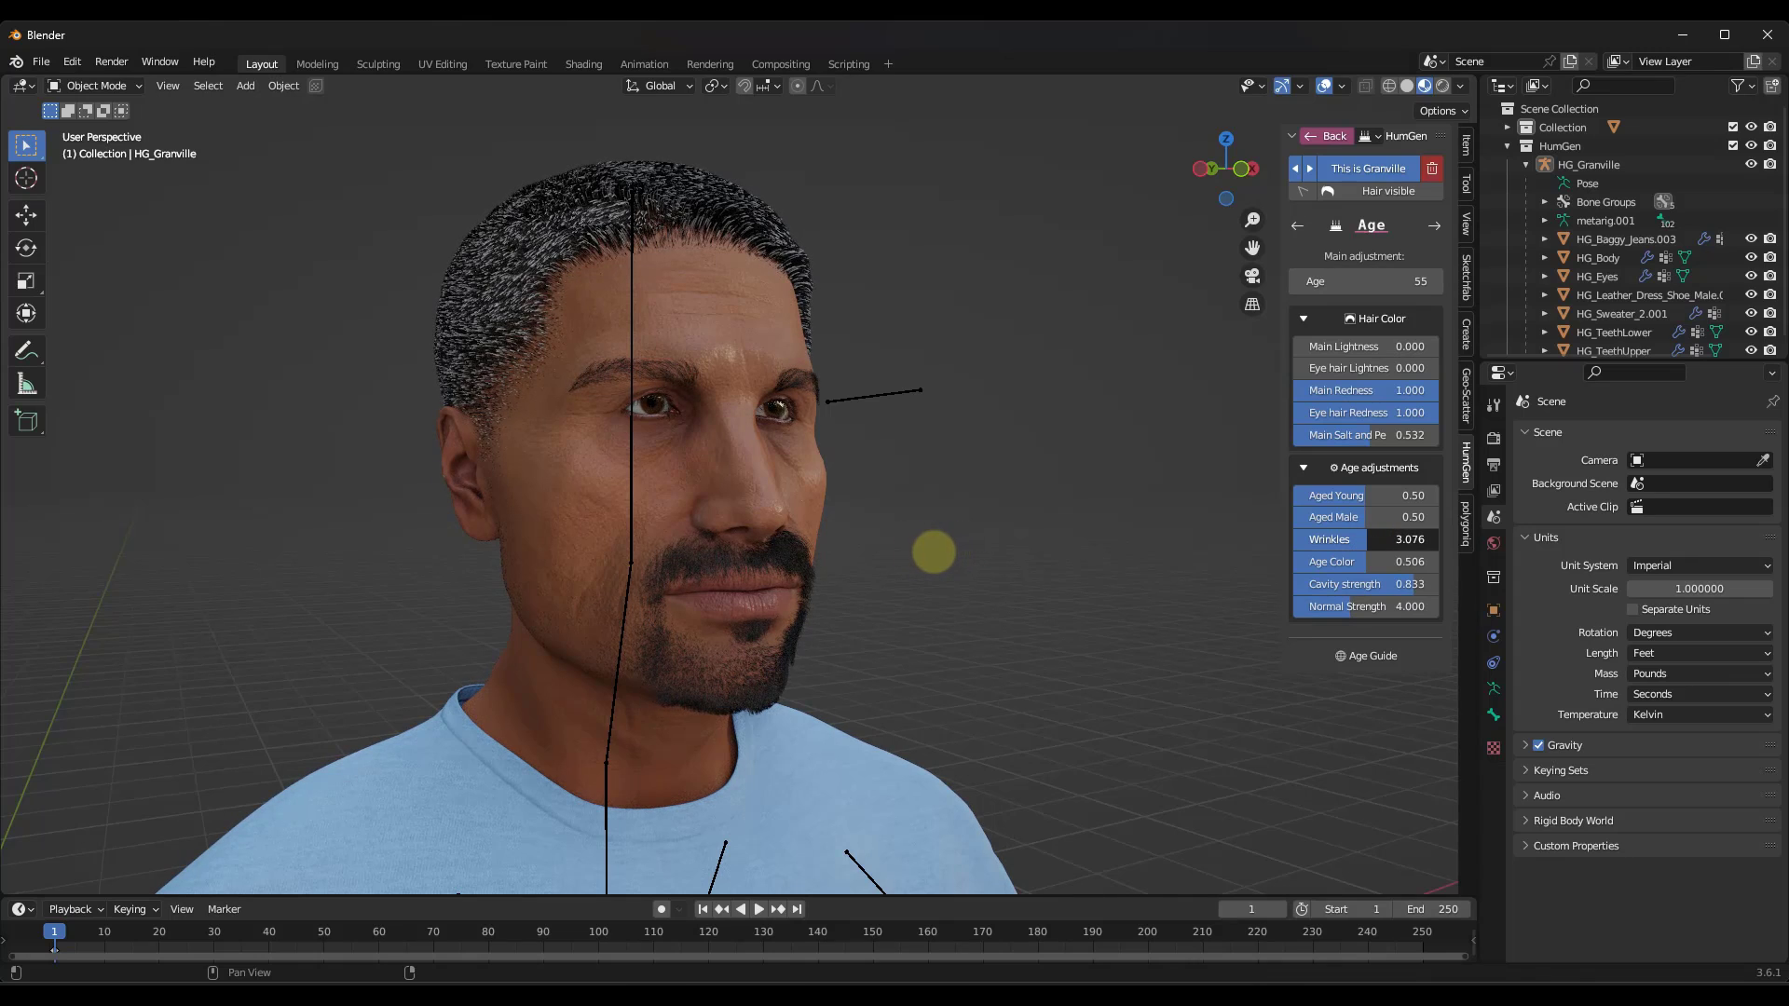
{"action": "left_click_drag", "start_coordinate": [1341, 517], "coordinate": [797, 271]}
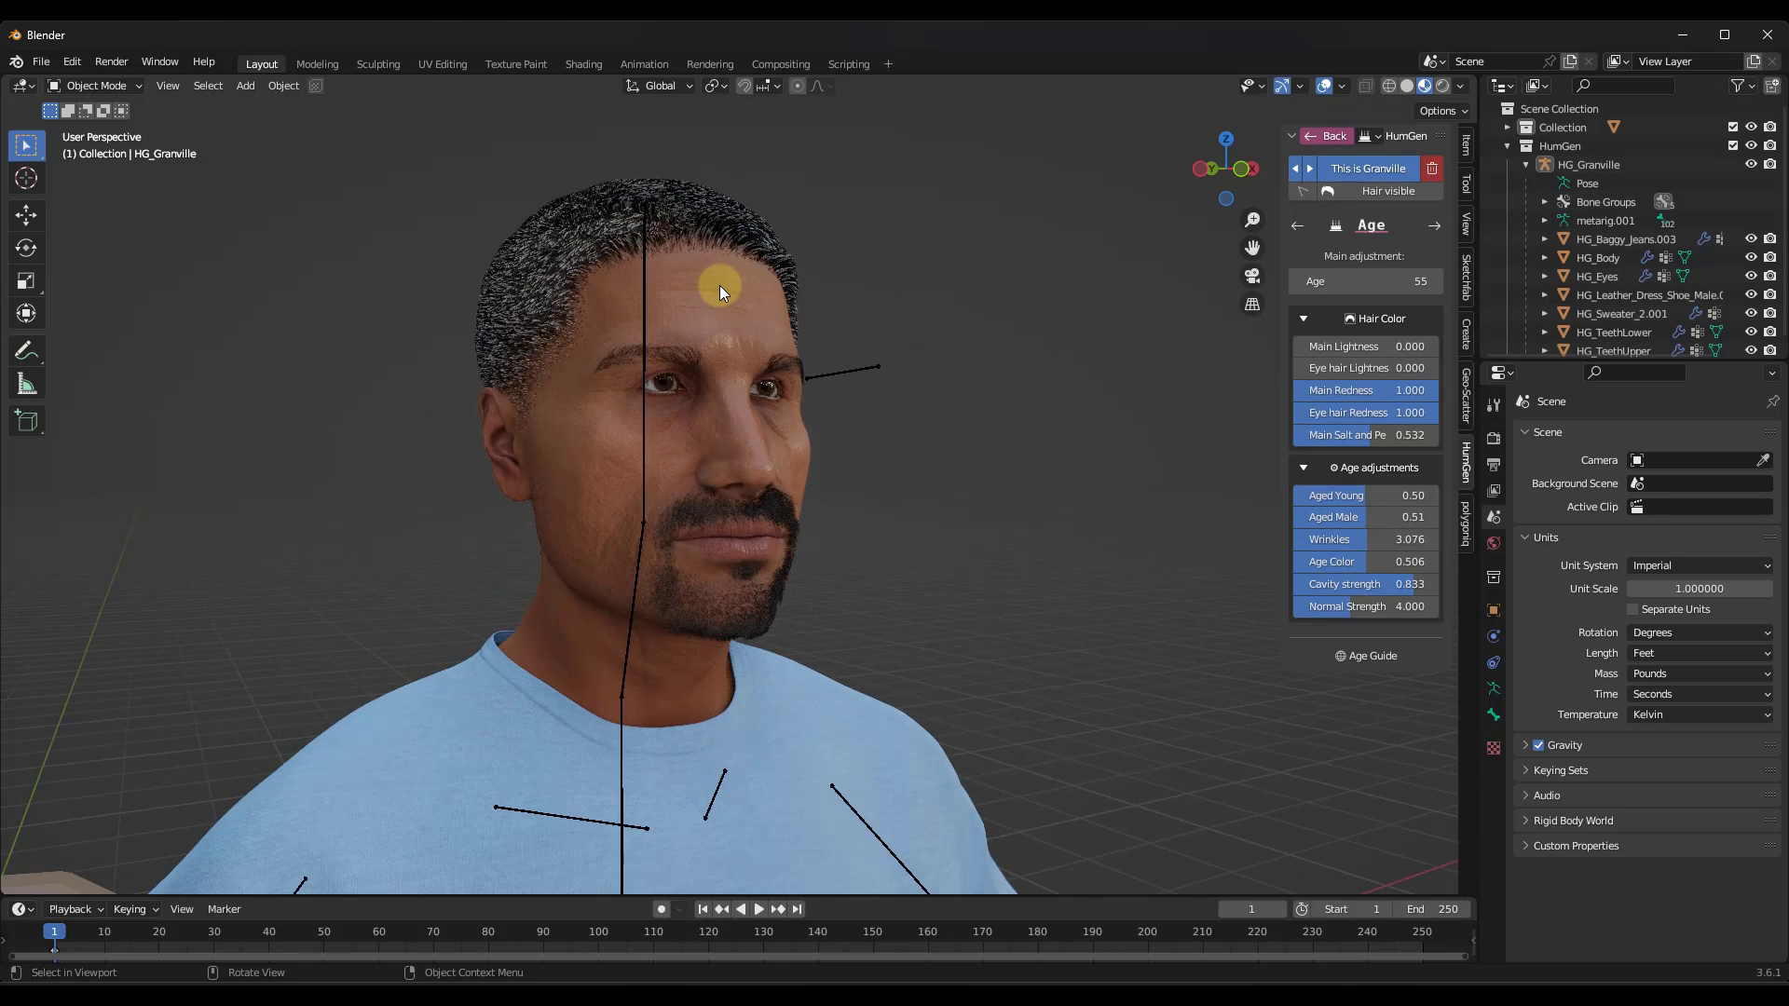
Adjust the human's main Age value again
{"action": "scroll", "coordinate": [721, 285], "scroll_direction": "down", "scroll_amount": 5}
{"action": "scroll", "coordinate": [820, 540], "scroll_direction": "up", "scroll_amount": 1}
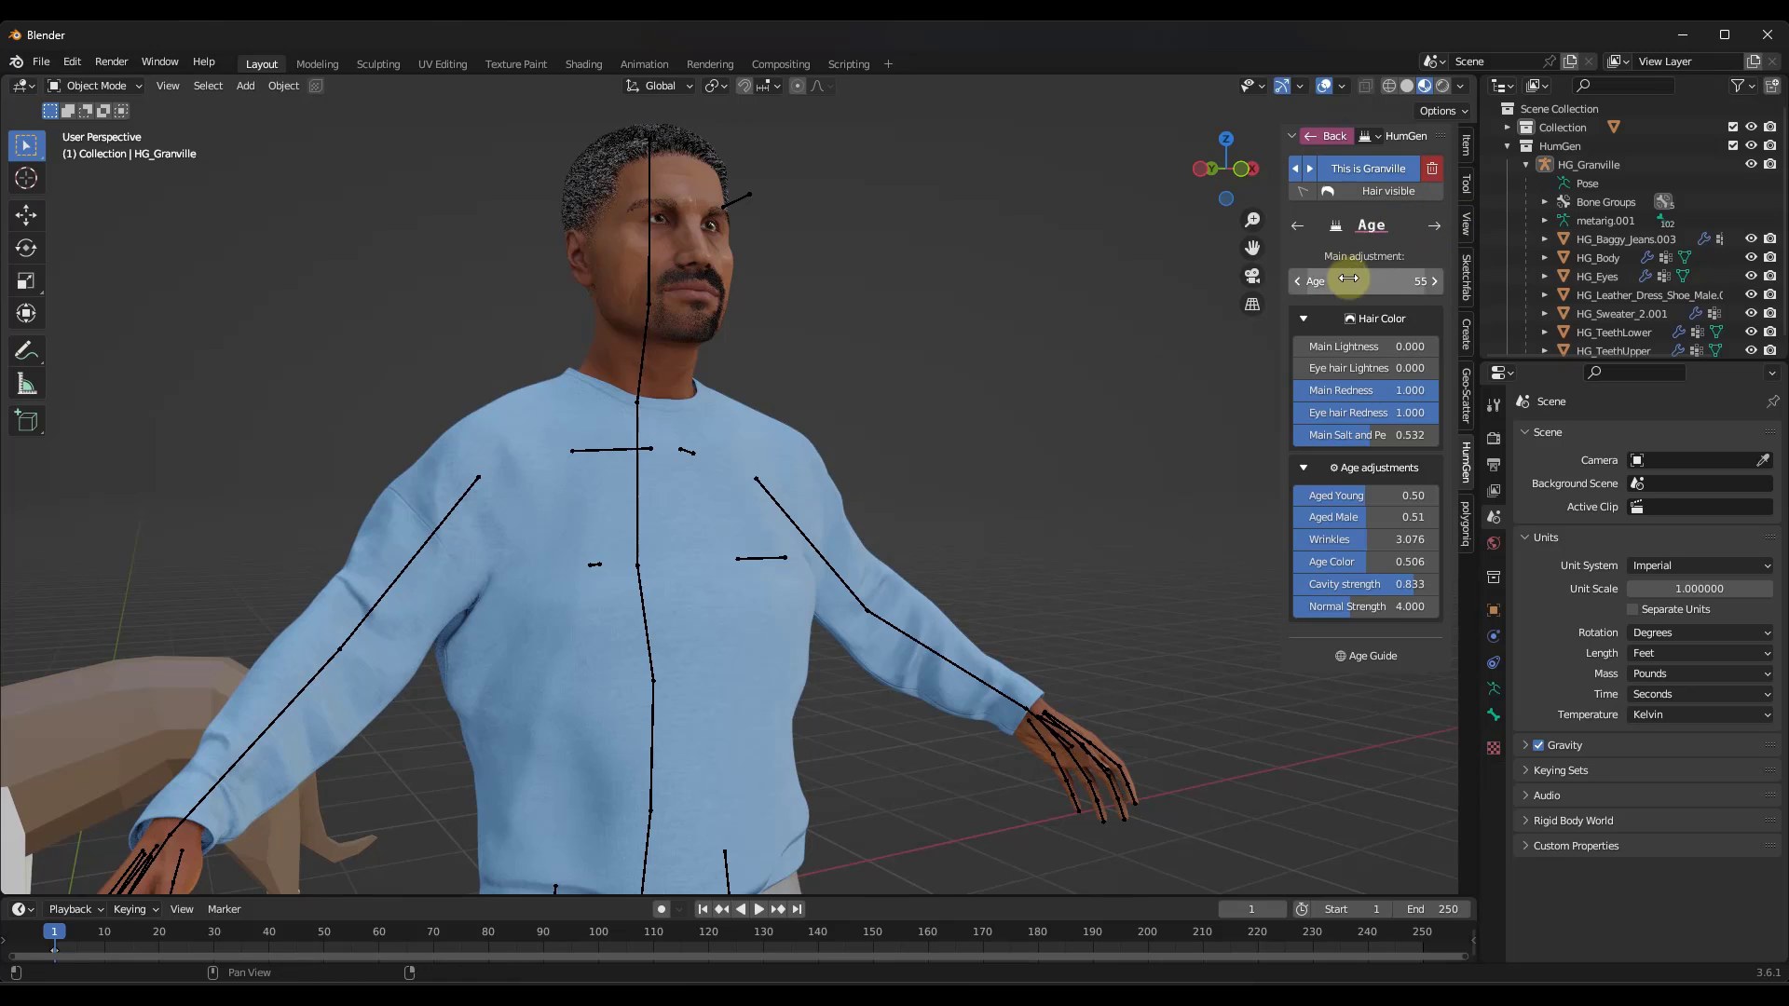
{"action": "left_click_drag", "start_coordinate": [1353, 280], "coordinate": [1258, 305]}
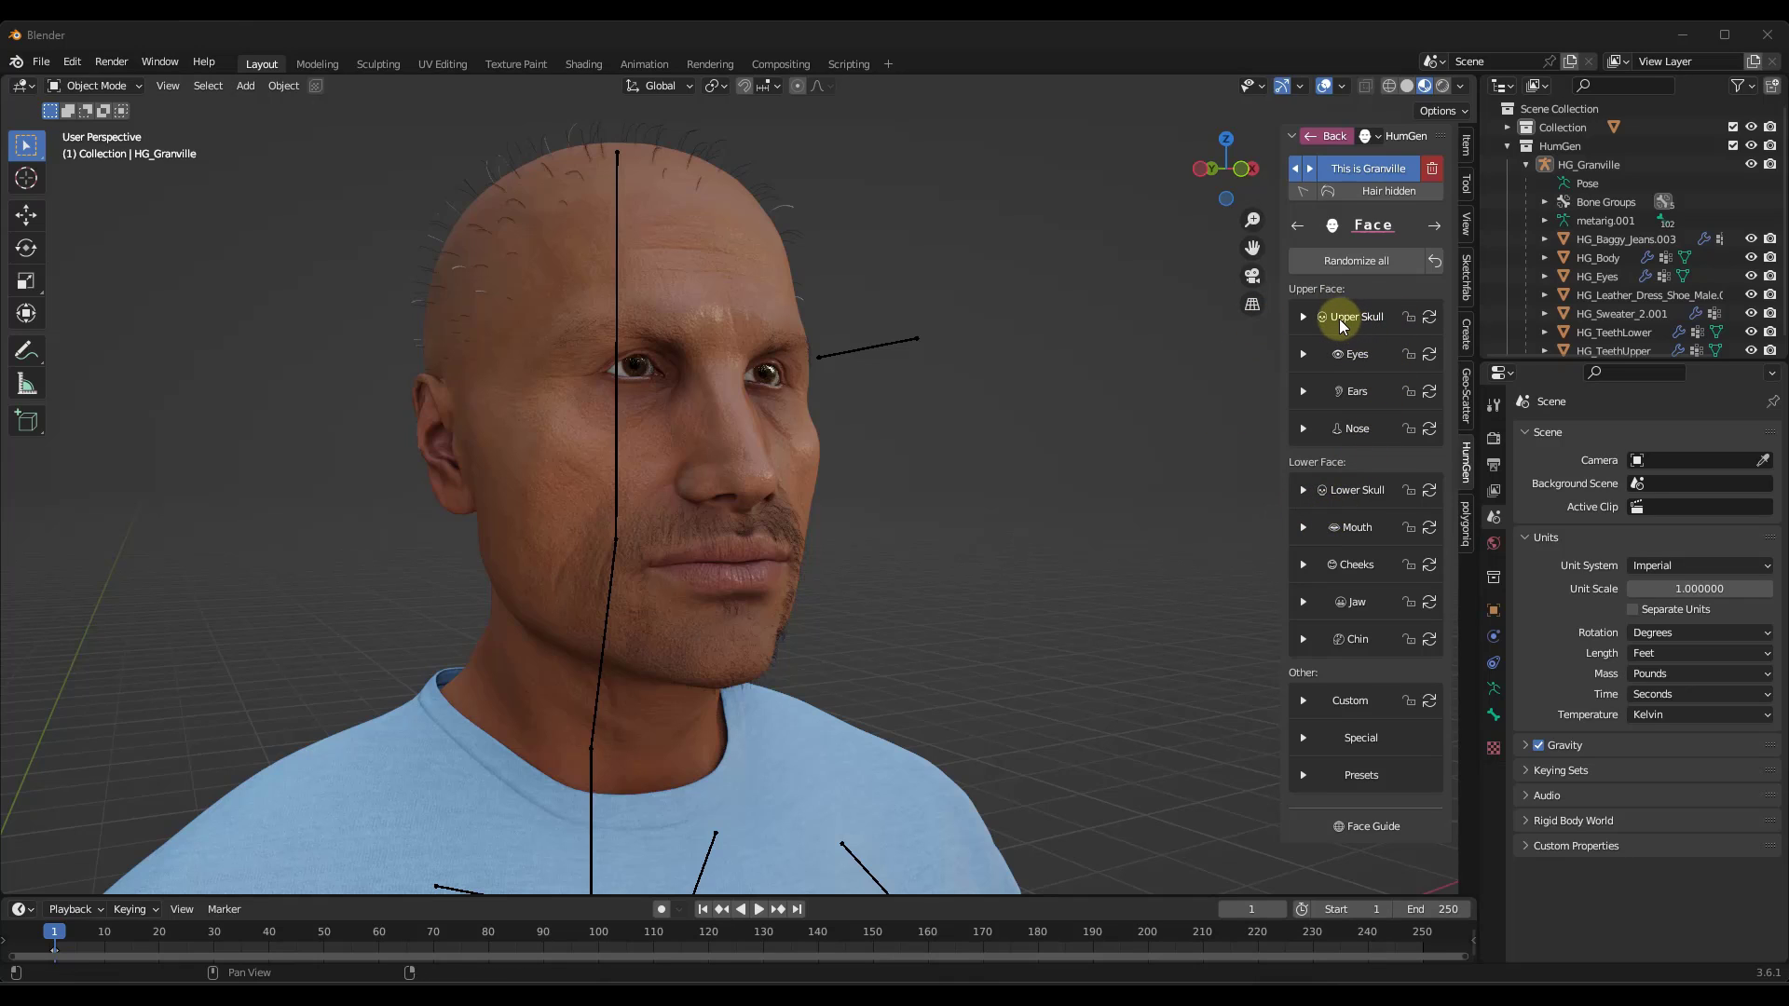
Randomize all of the human's facial features five times, viewing the head from the side as well
{"action": "left_click", "coordinate": [1346, 265]}
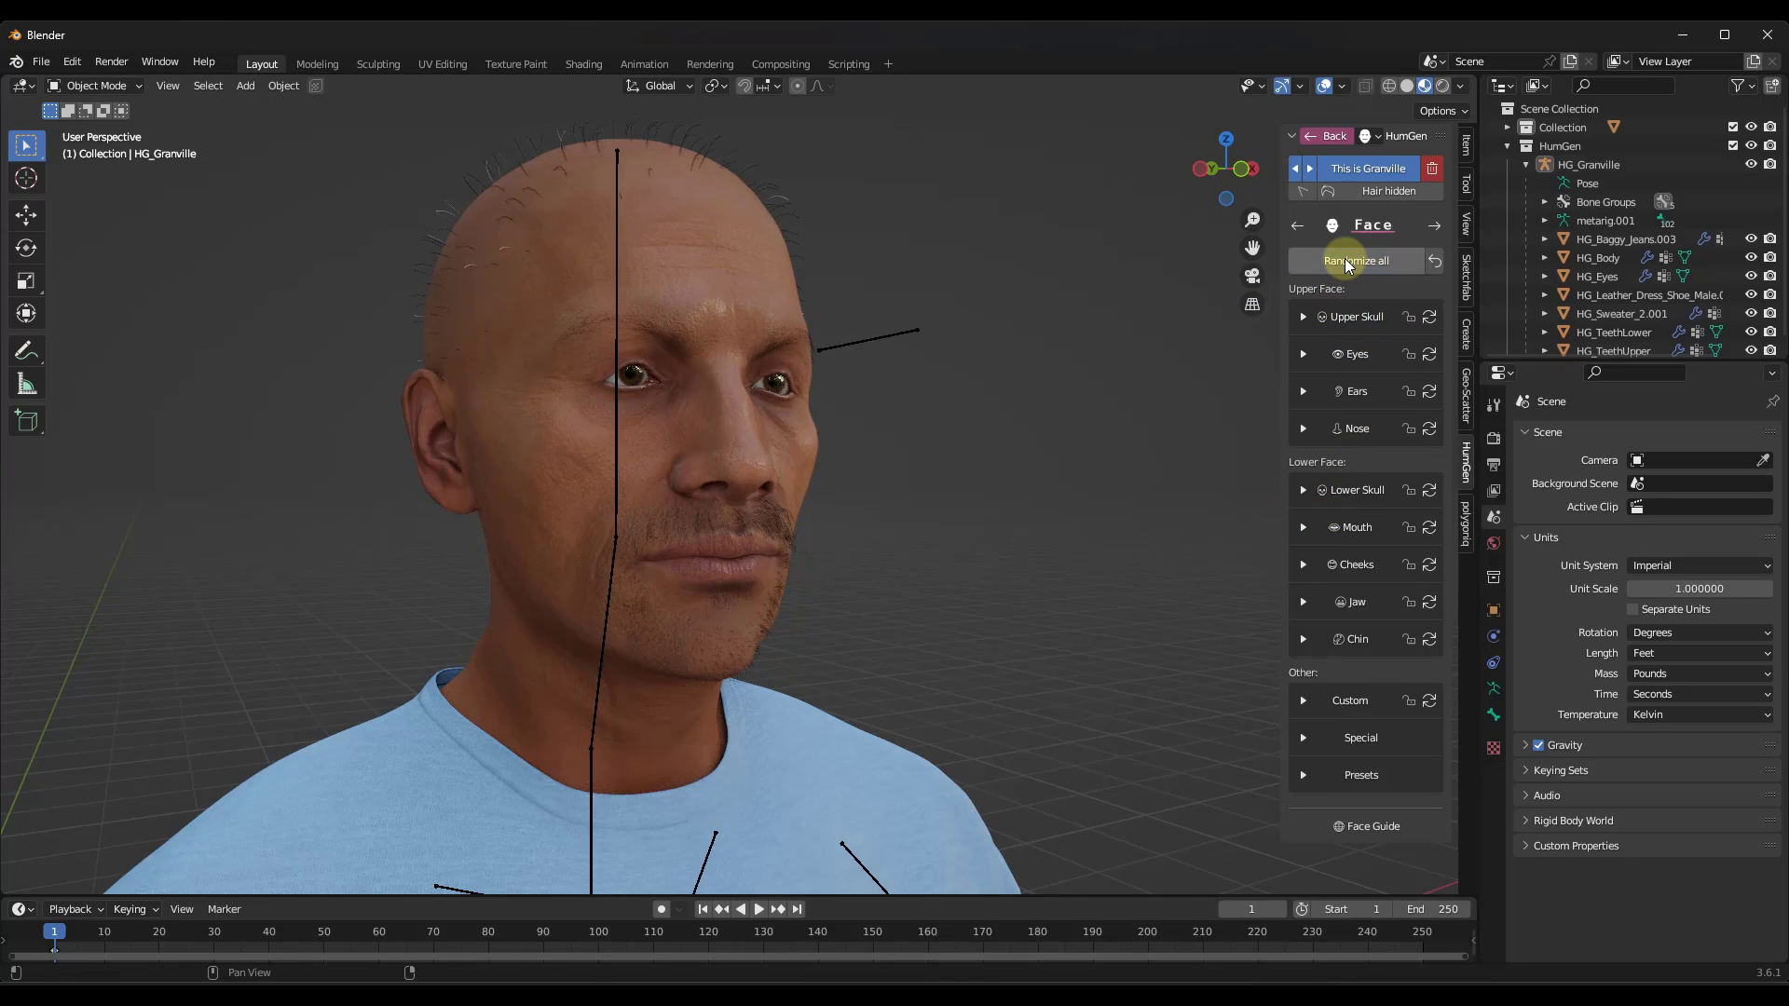
{"action": "left_click", "coordinate": [1346, 265]}
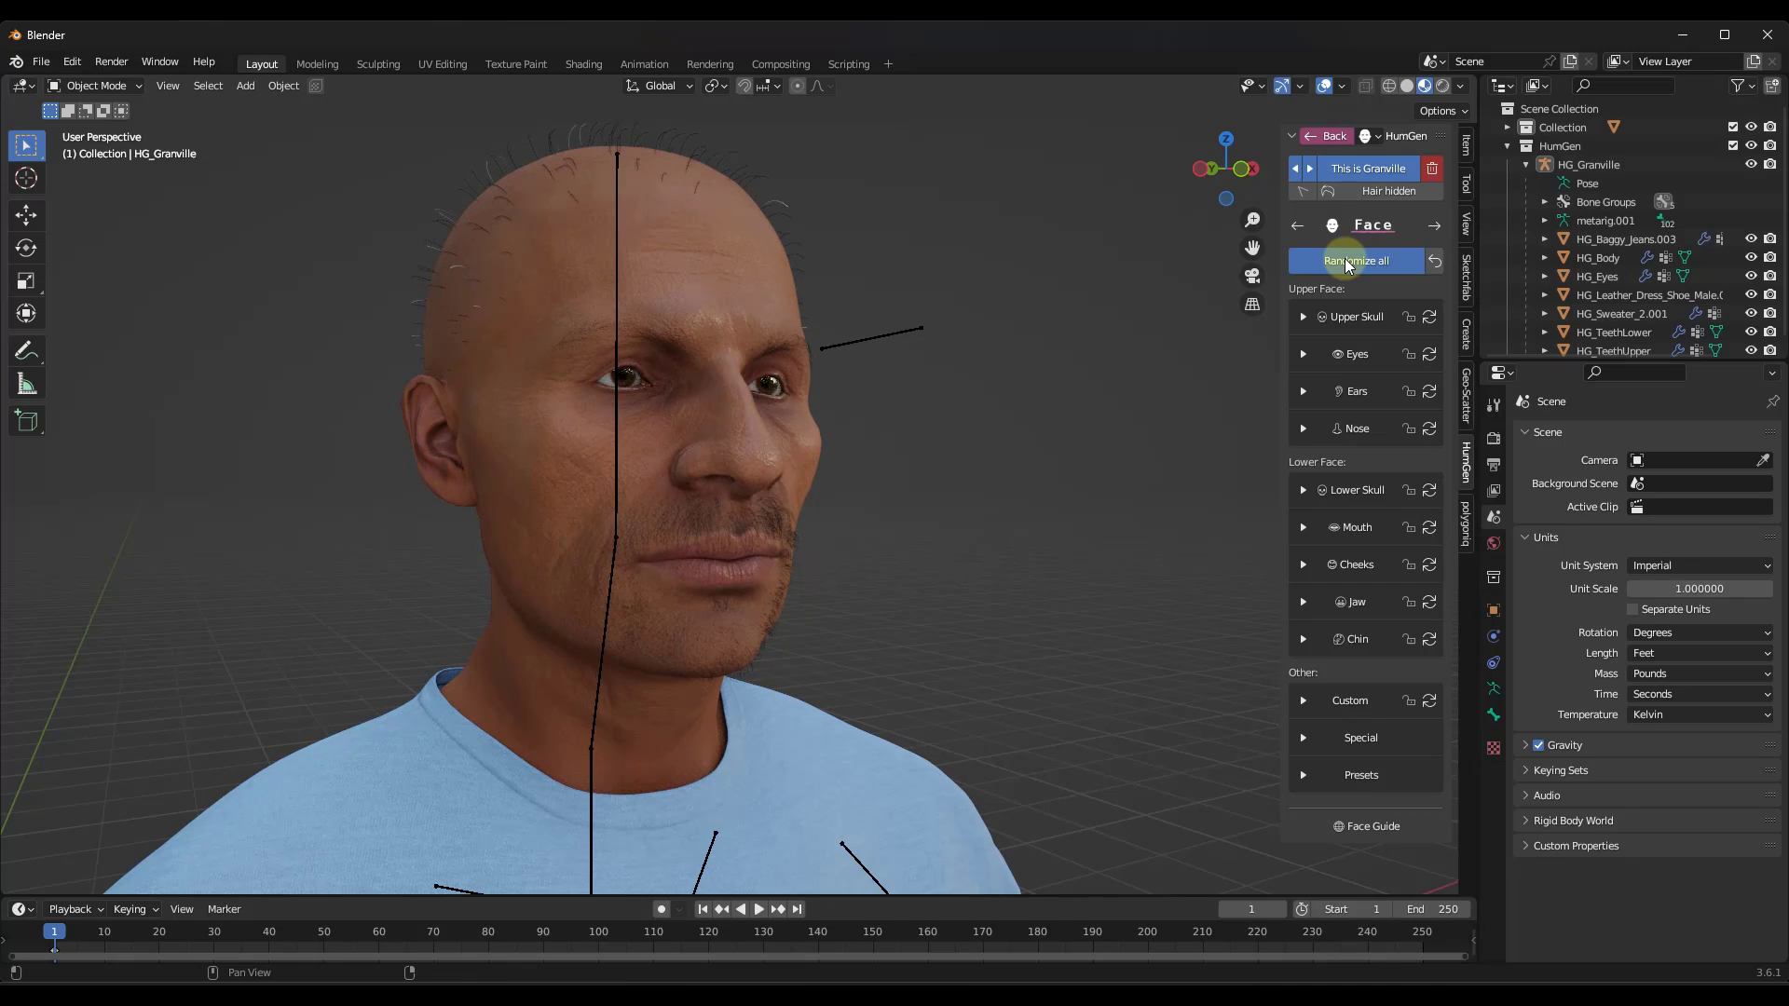
{"action": "middle_click_drag", "start_coordinate": [699, 472], "coordinate": [751, 596]}
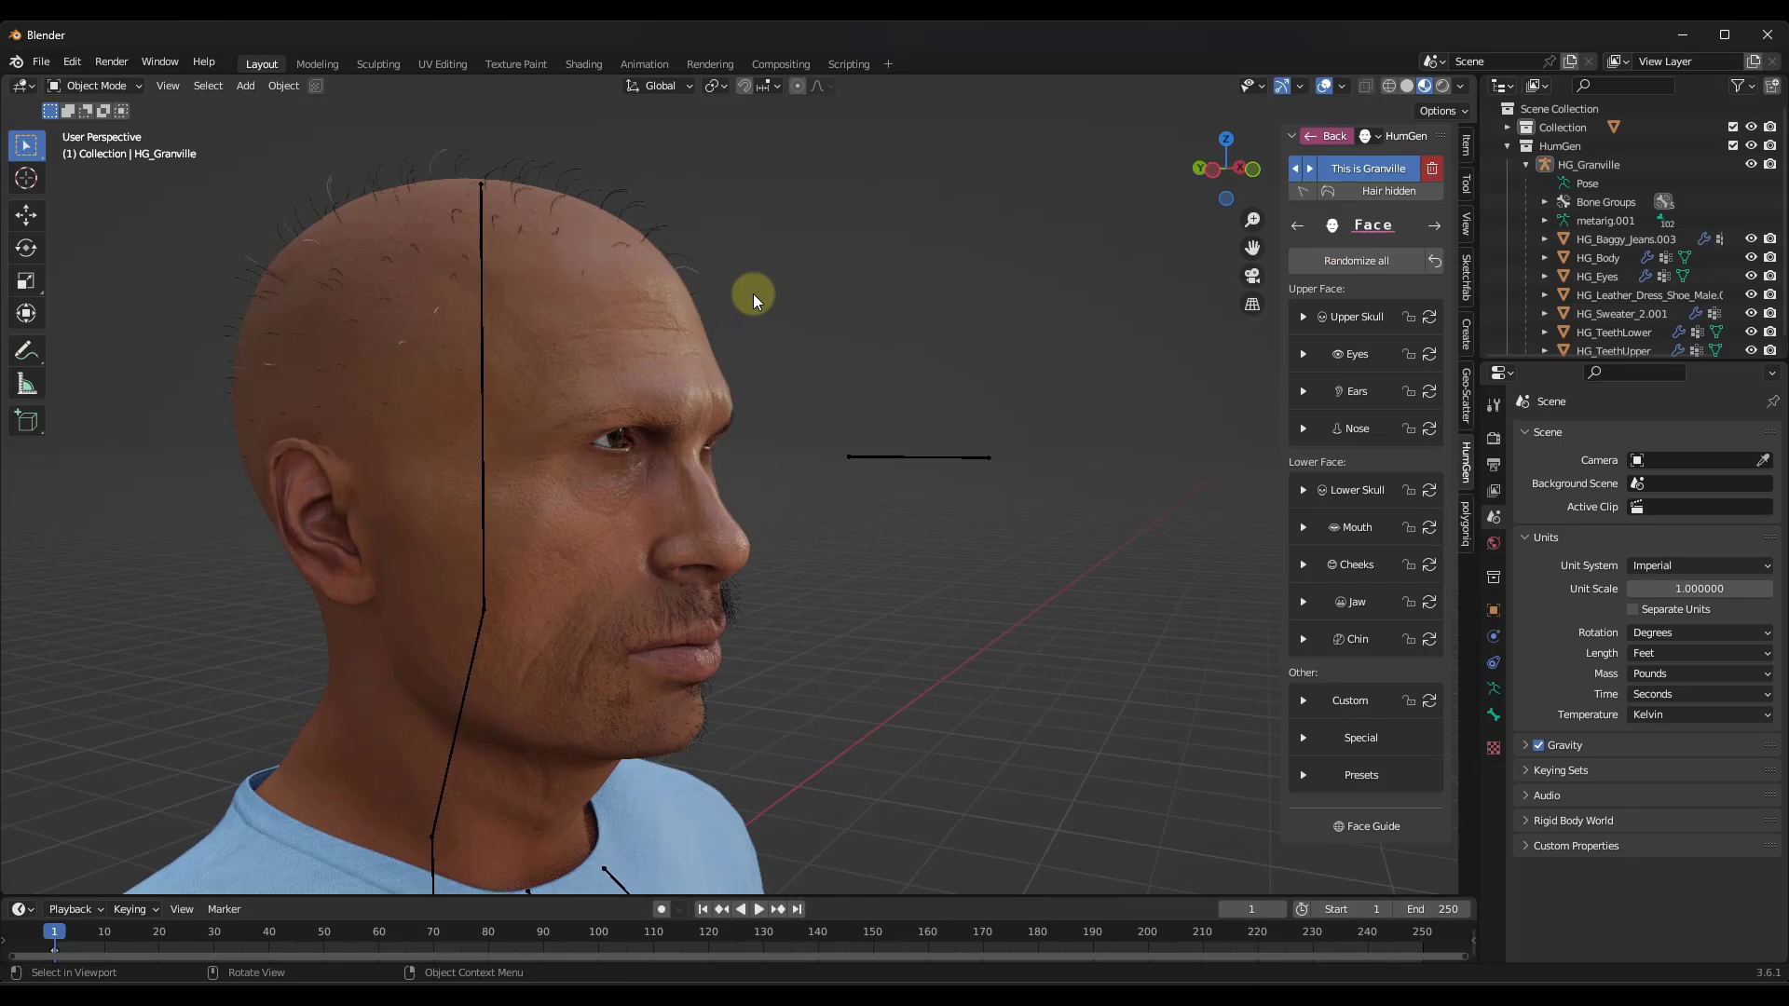
{"action": "left_click", "coordinate": [1360, 267]}
{"action": "left_click", "coordinate": [1360, 267]}
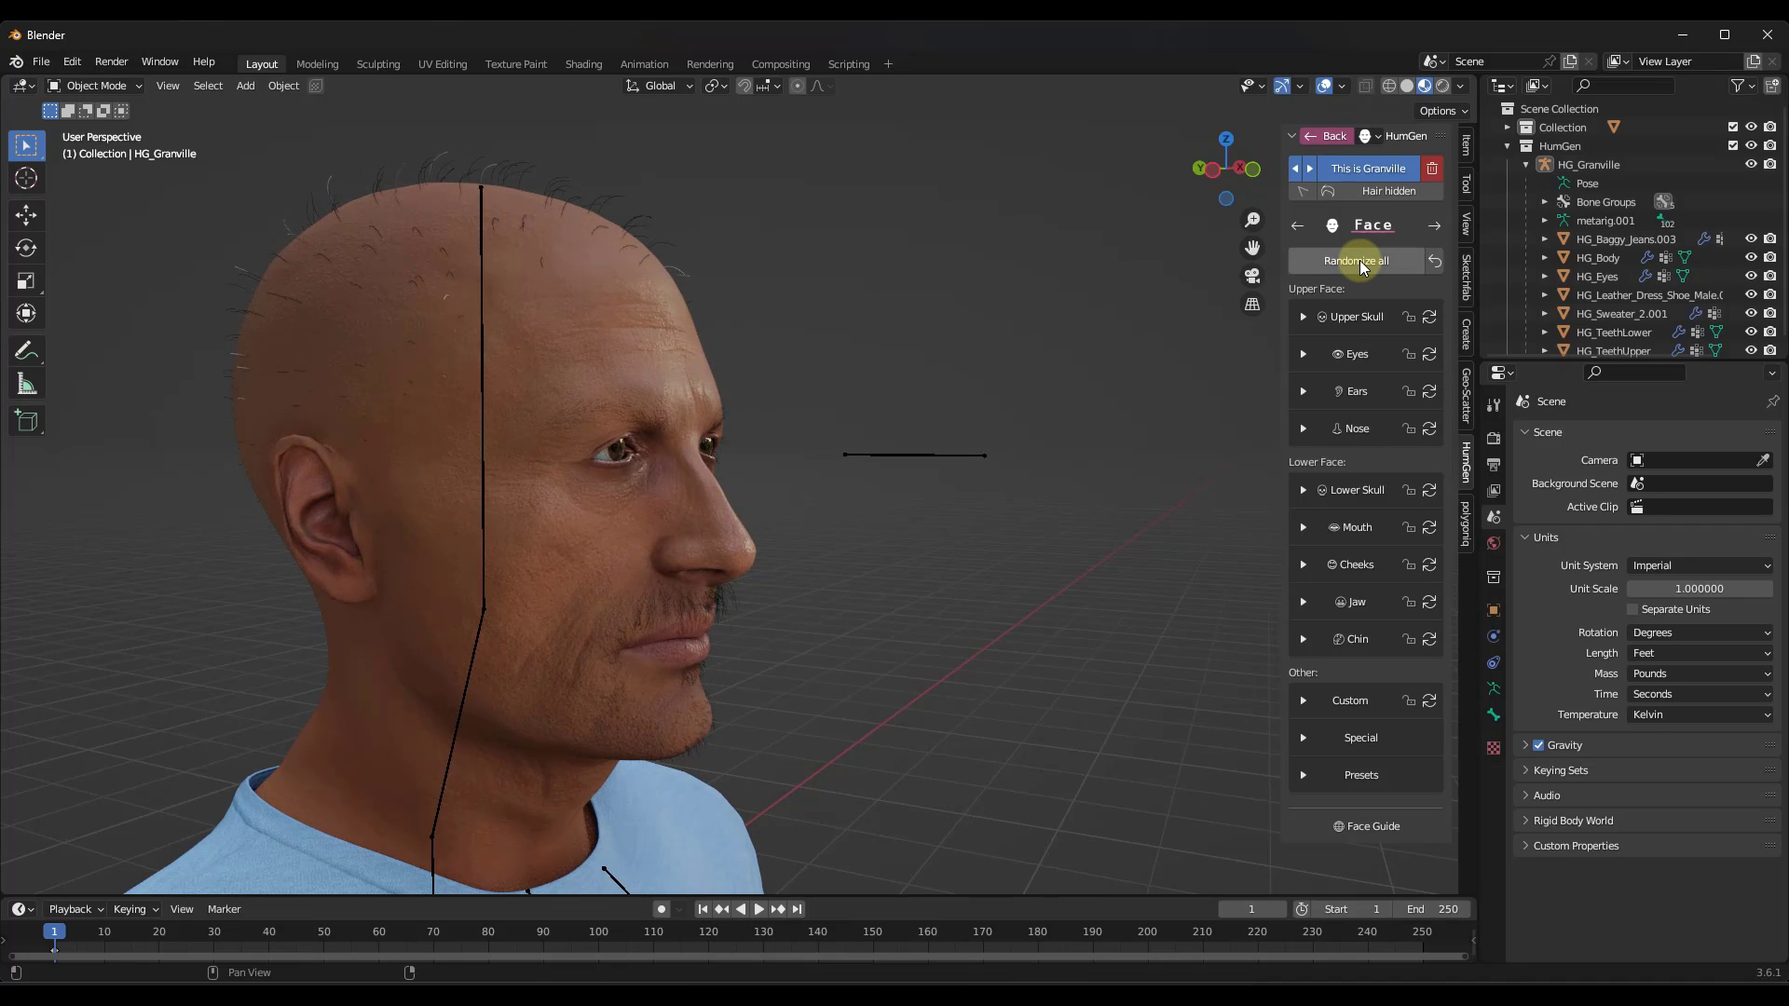
{"action": "left_click", "coordinate": [1360, 267]}
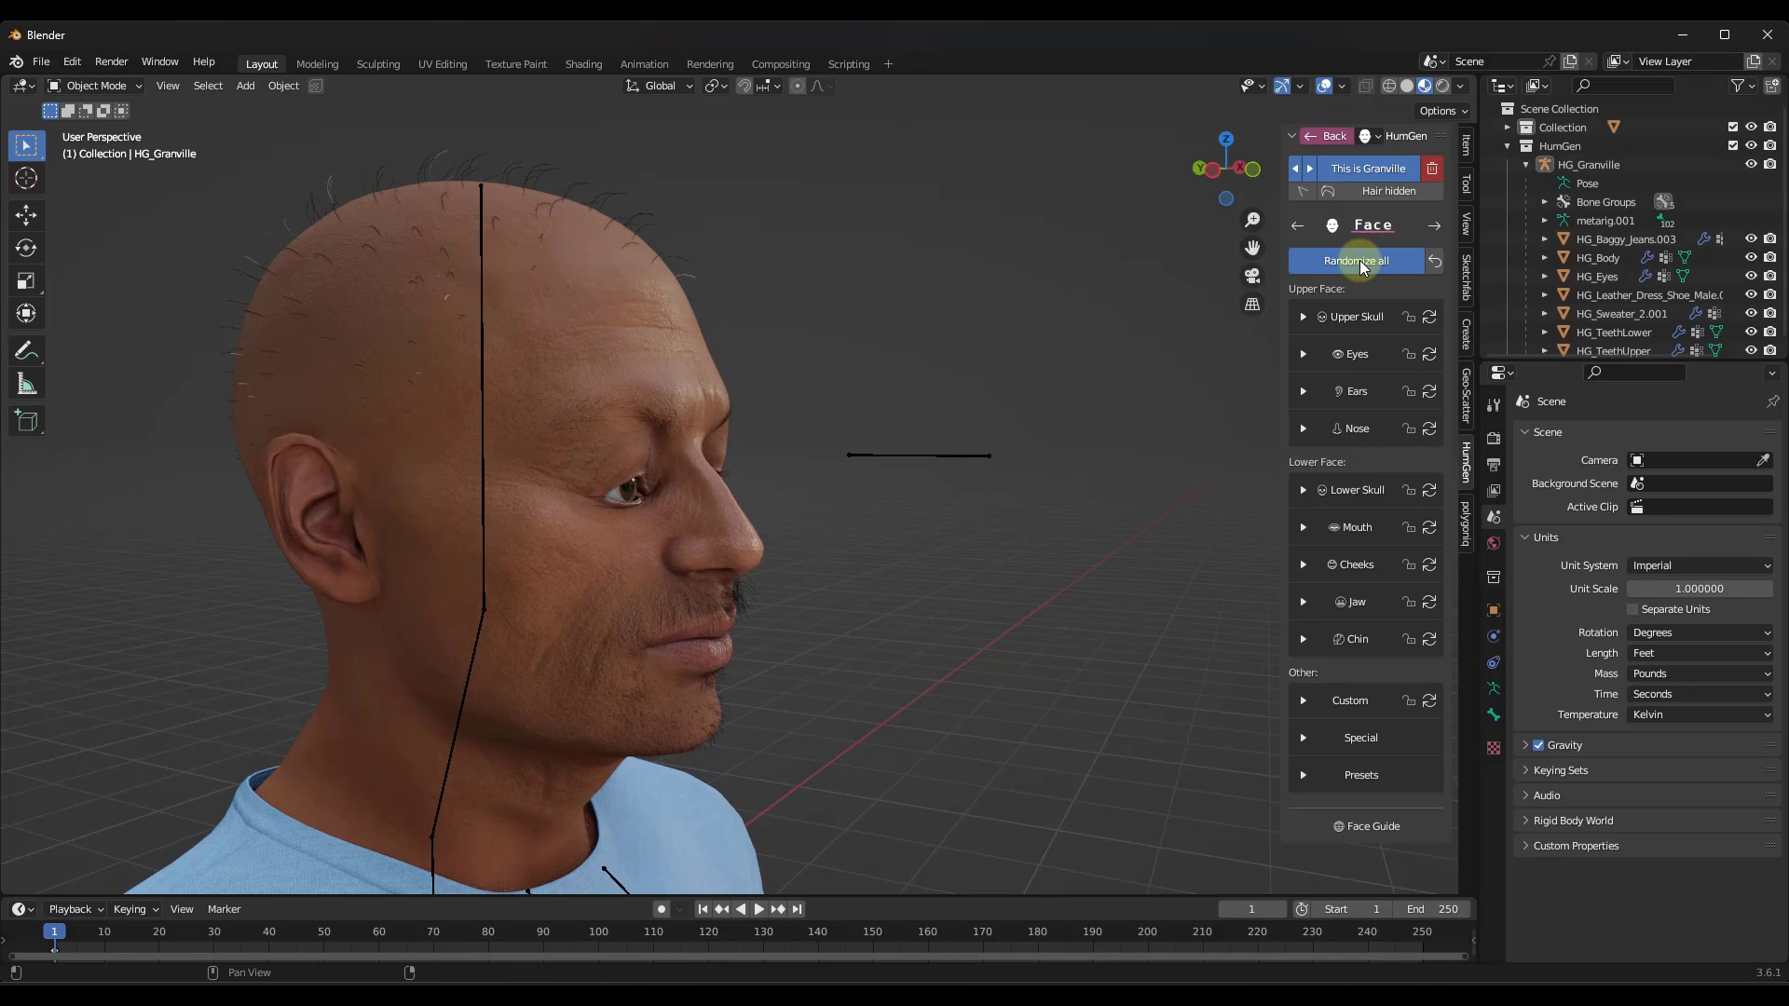
Randomize all facial features once more, then set the eyes' Eye Depth to -0.10 and adjust the Eye Height
{"action": "left_click", "coordinate": [1360, 268]}
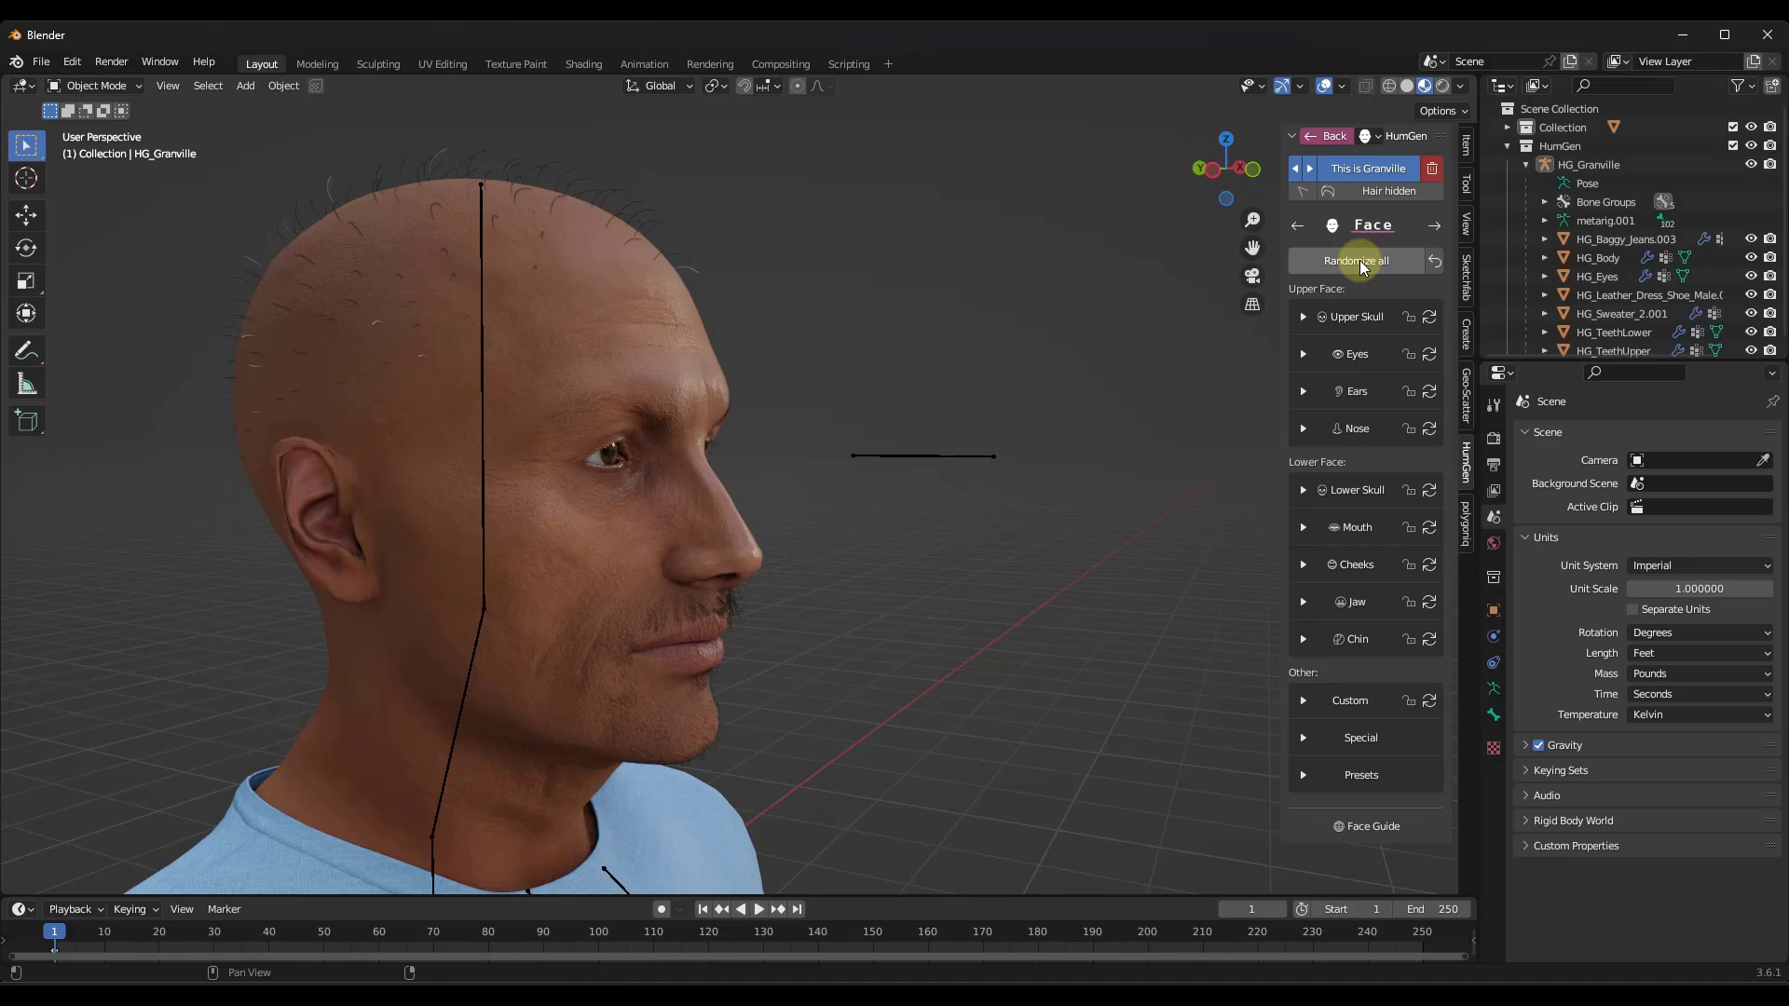
{"action": "middle_click_drag", "start_coordinate": [807, 466], "coordinate": [867, 399]}
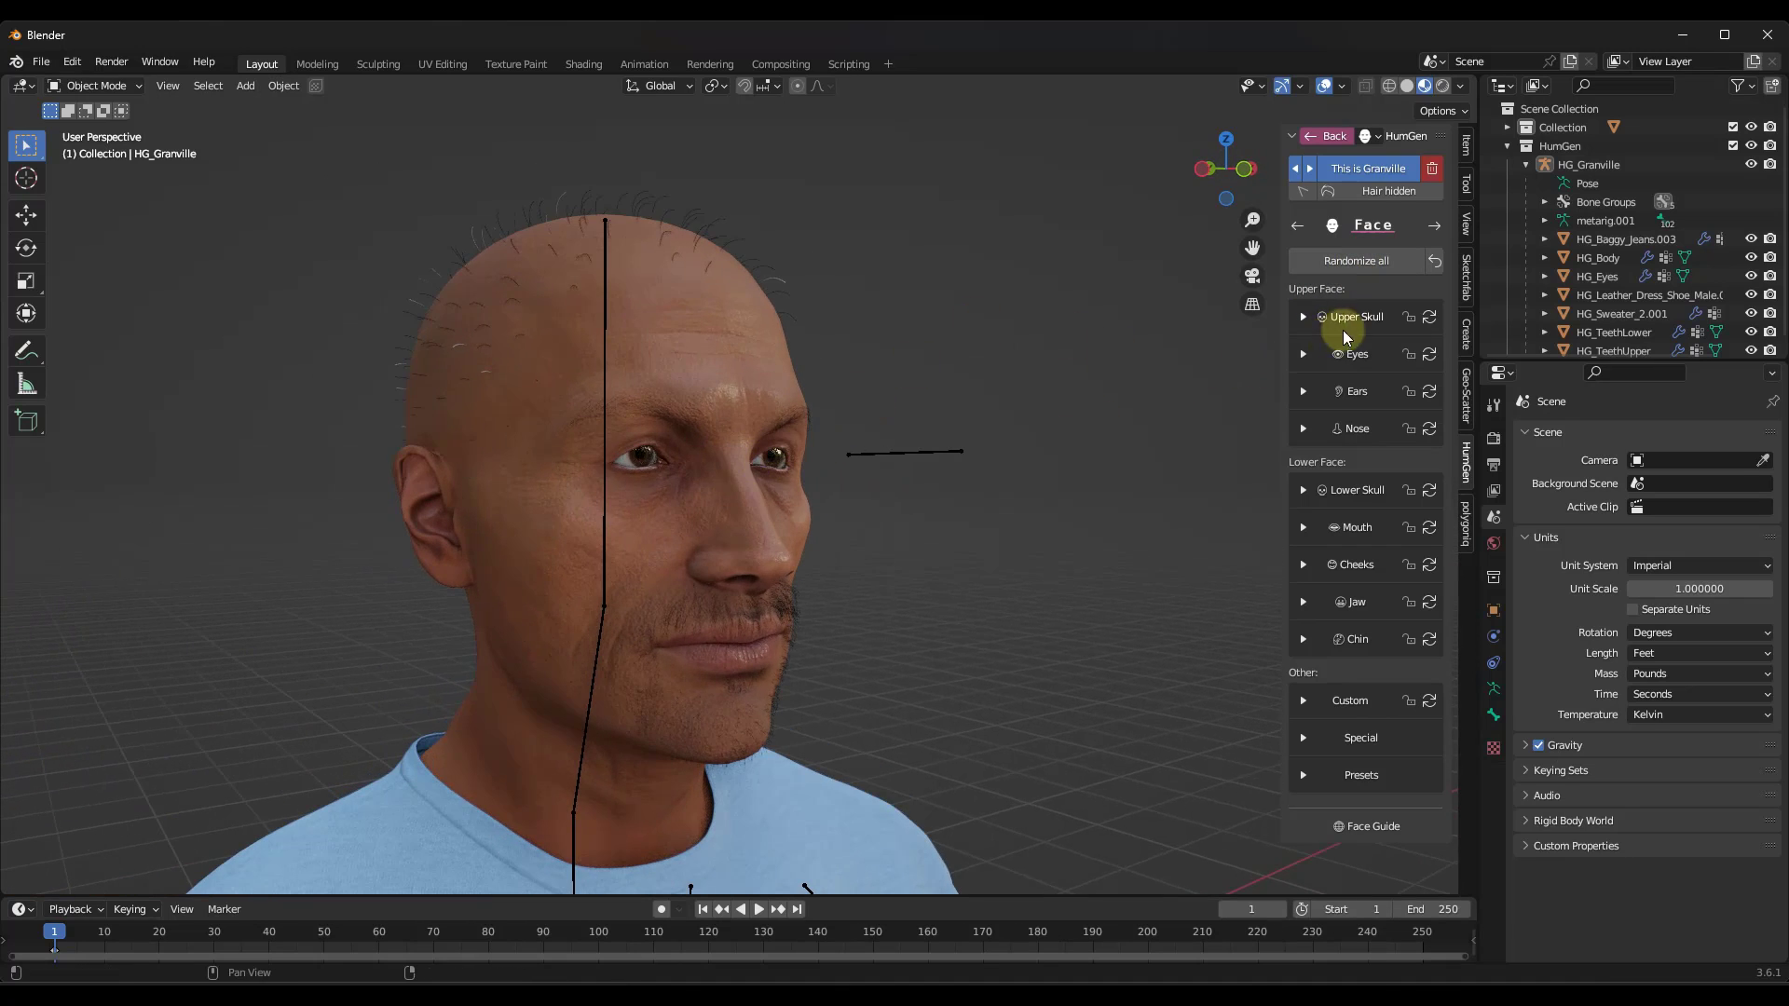
{"action": "left_click", "coordinate": [1302, 354]}
{"action": "left_click_drag", "start_coordinate": [1350, 391], "coordinate": [1356, 391]}
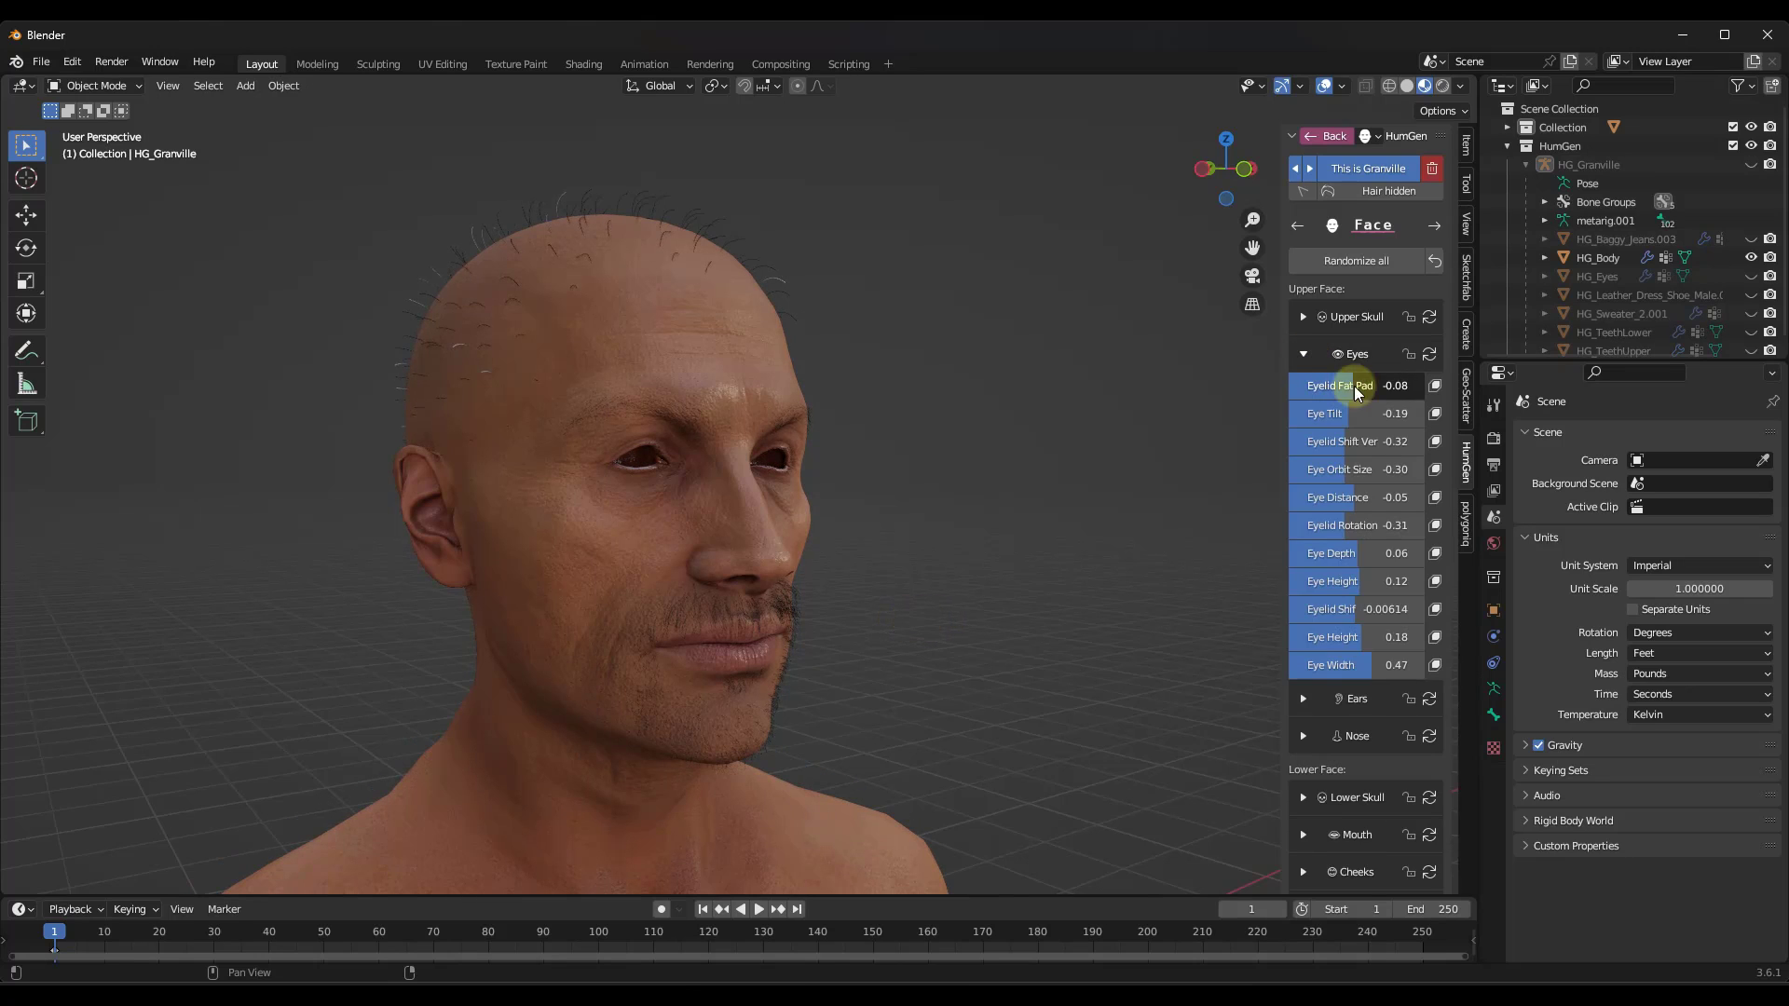
{"action": "left_click_drag", "start_coordinate": [1356, 553], "coordinate": [913, 557]}
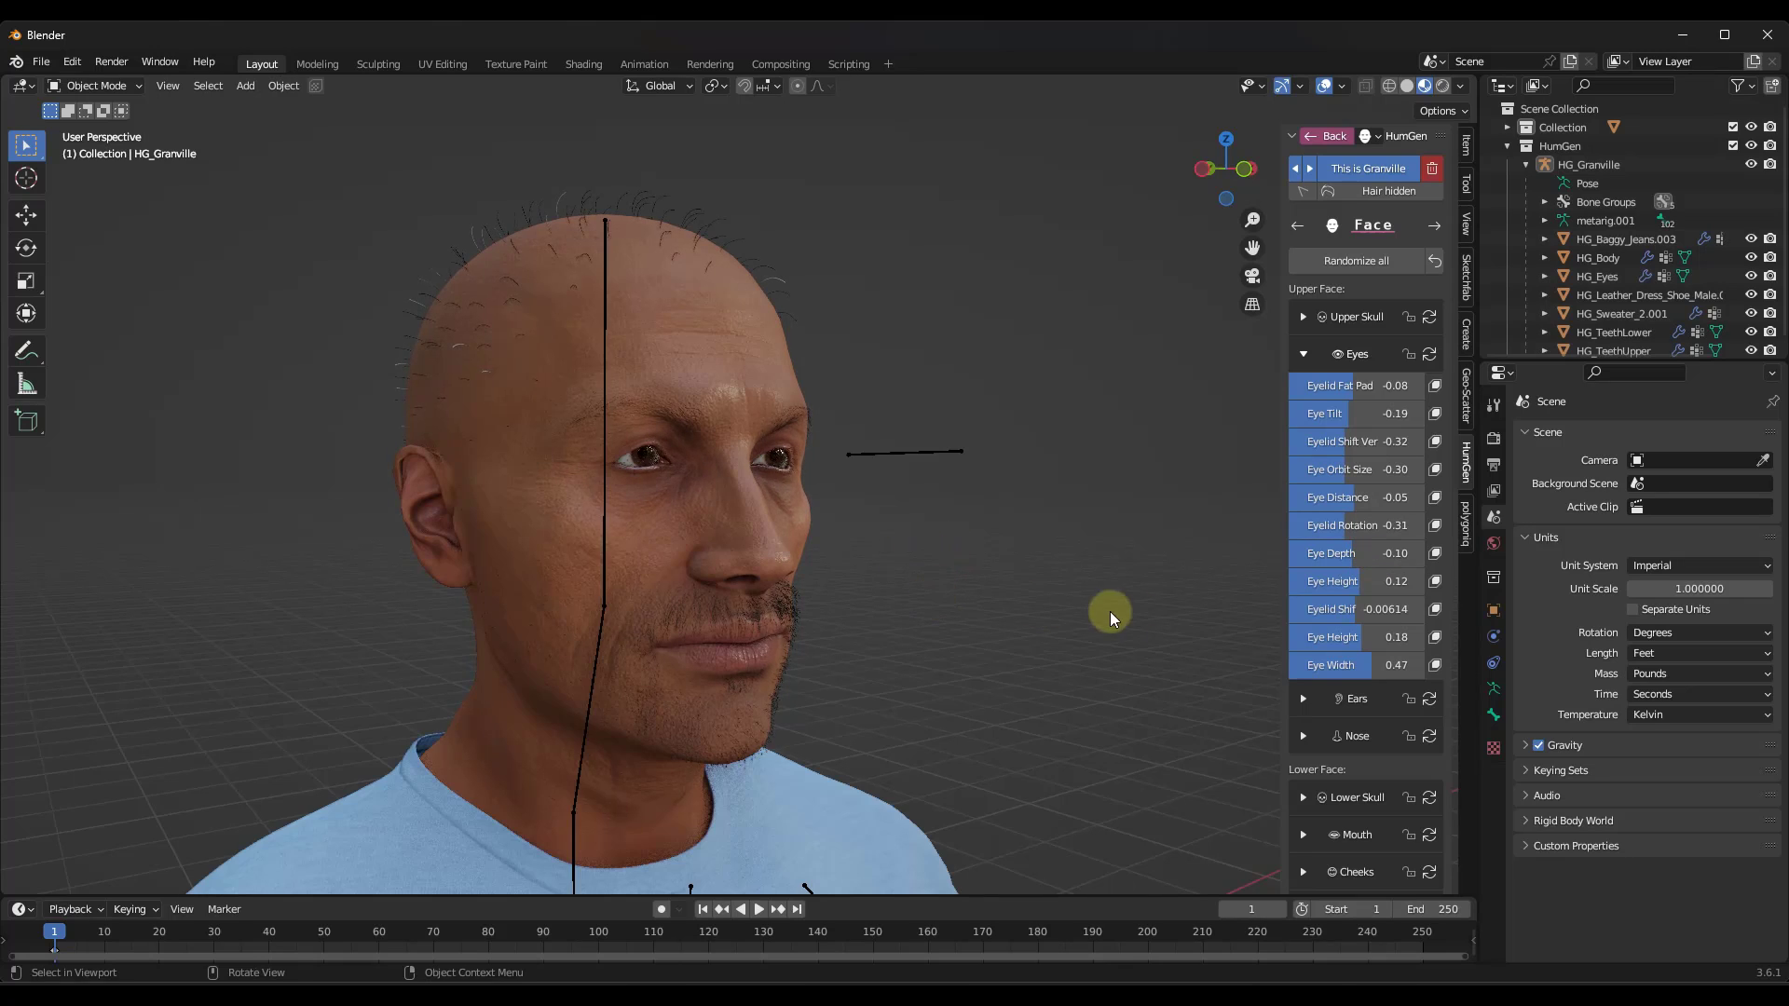
{"action": "left_click_drag", "start_coordinate": [1350, 583], "coordinate": [910, 583]}
{"action": "left_click", "coordinate": [1301, 356]}
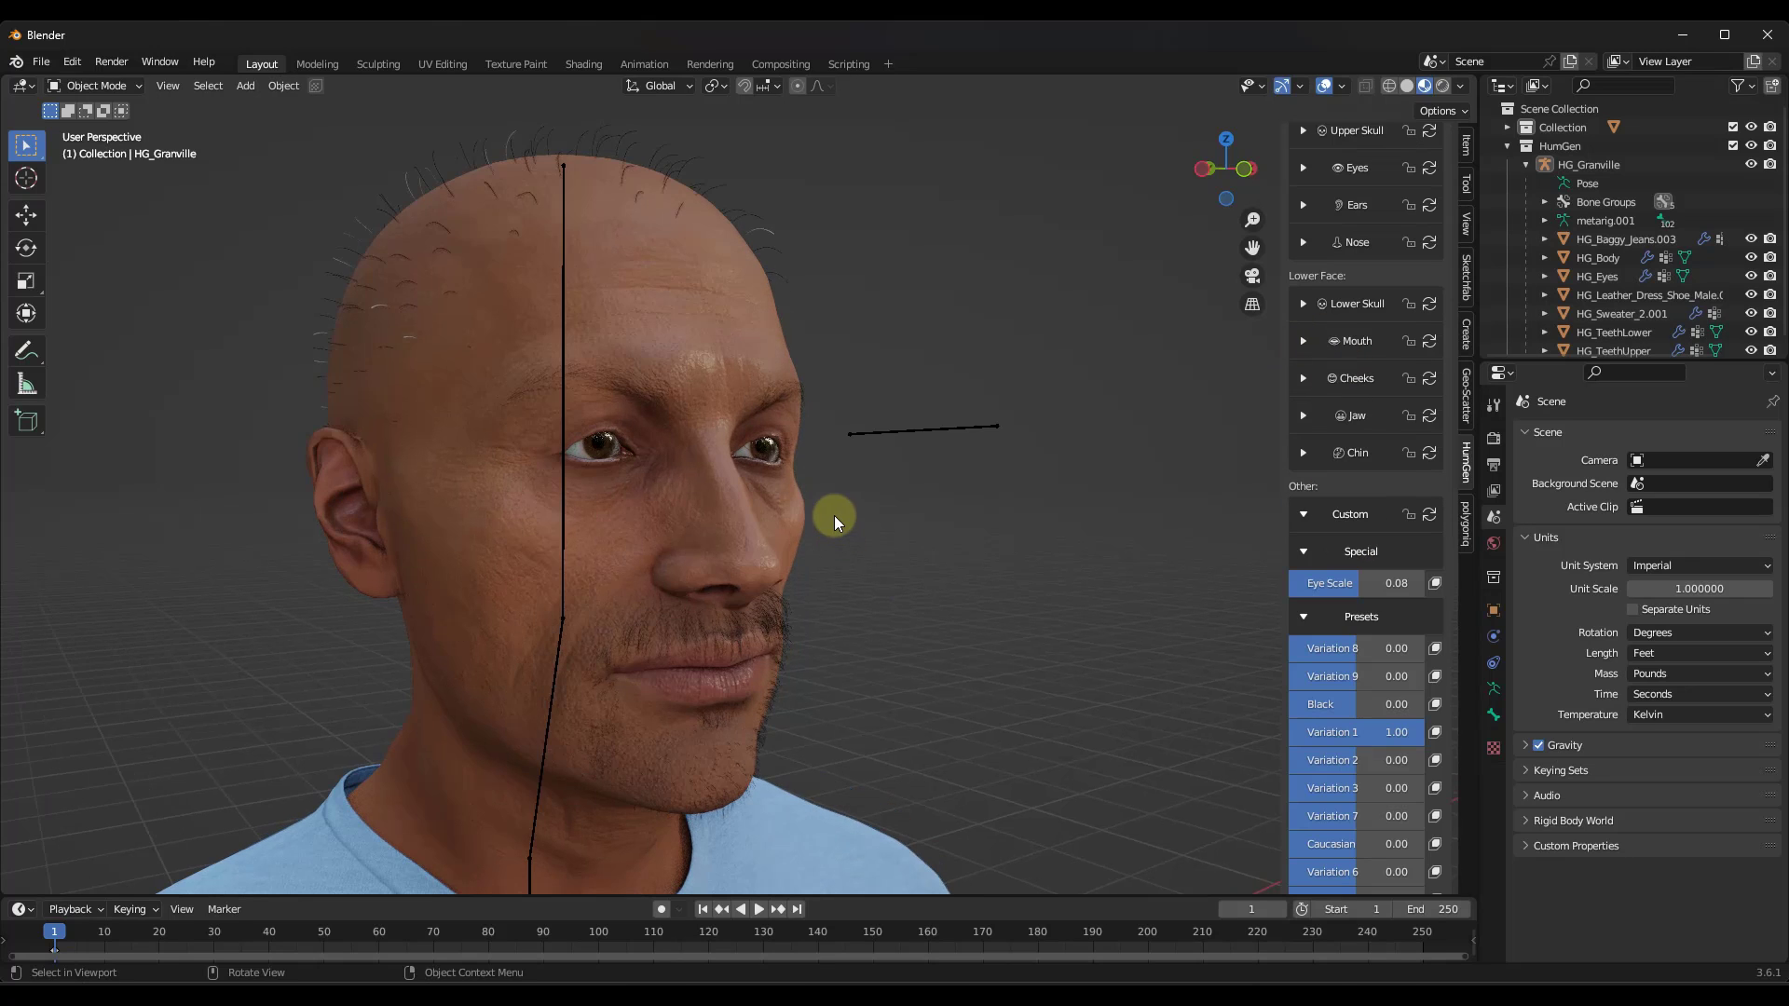
Try larger and smaller values for the special Eye Scale adjustment and set it to 0.30
{"action": "middle_click_drag", "start_coordinate": [834, 510], "coordinate": [811, 511]}
{"action": "left_click_drag", "start_coordinate": [1358, 585], "coordinate": [993, 585]}
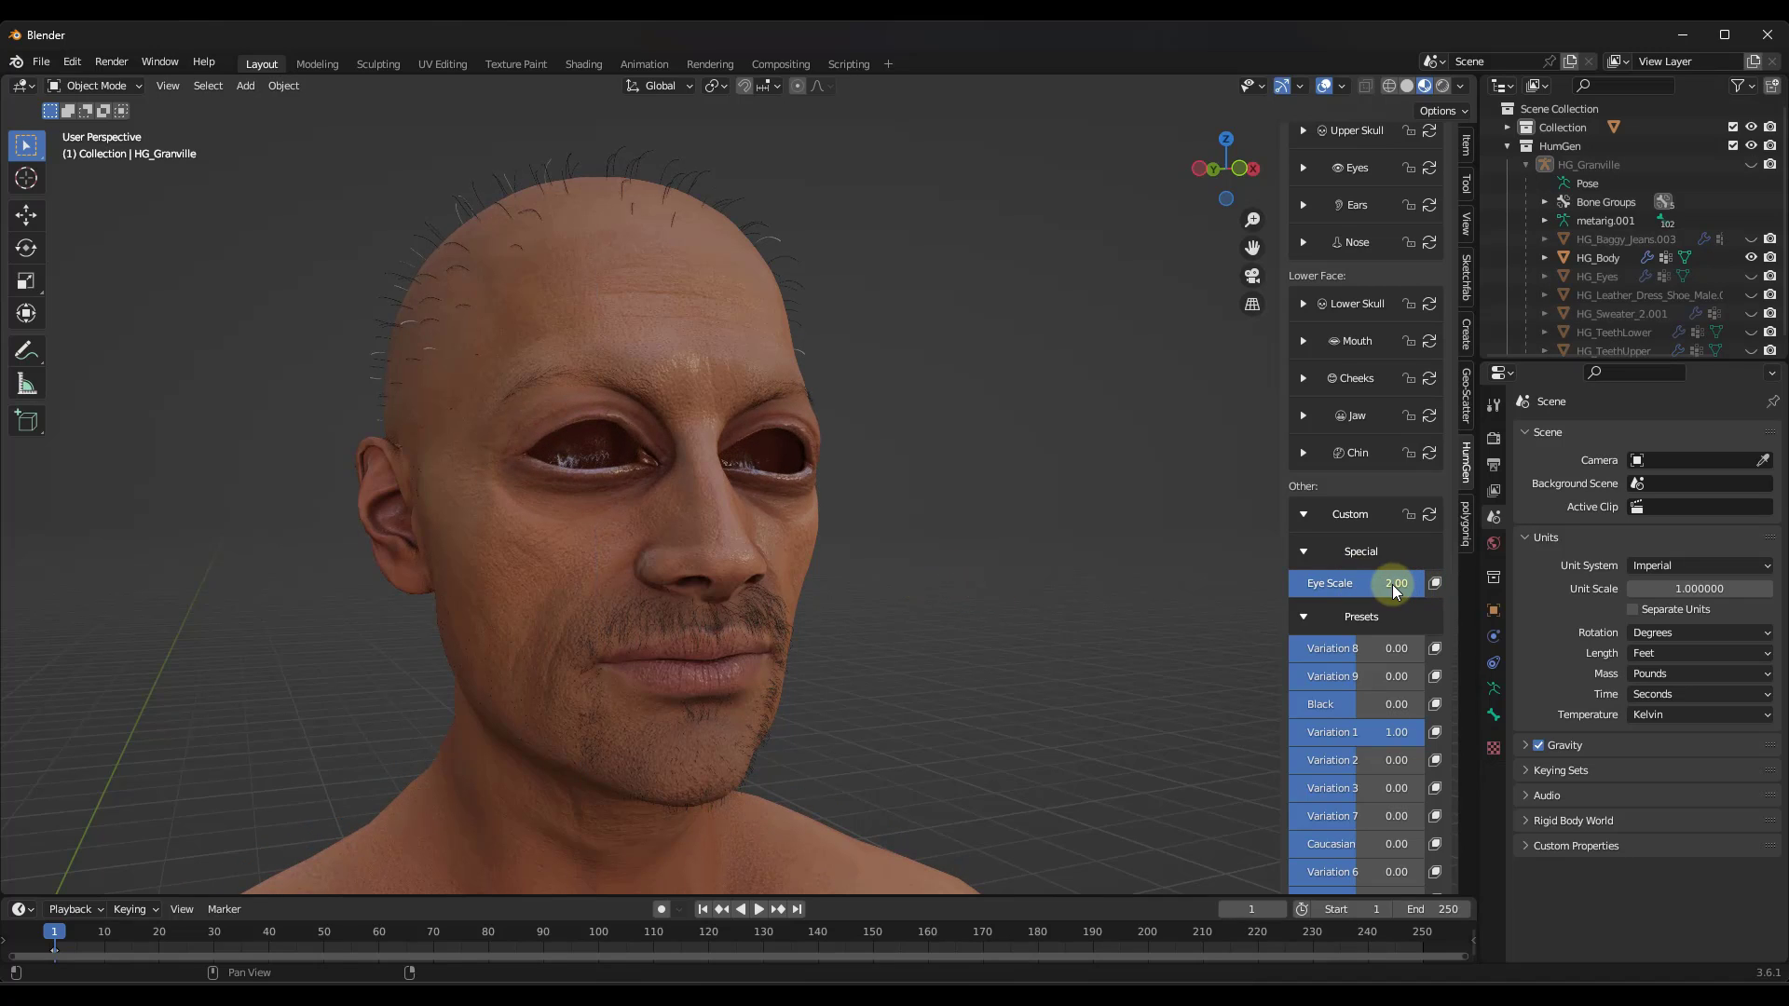
{"action": "left_click_drag", "start_coordinate": [1409, 587], "coordinate": [851, 585]}
{"action": "left_click_drag", "start_coordinate": [1332, 589], "coordinate": [938, 592]}
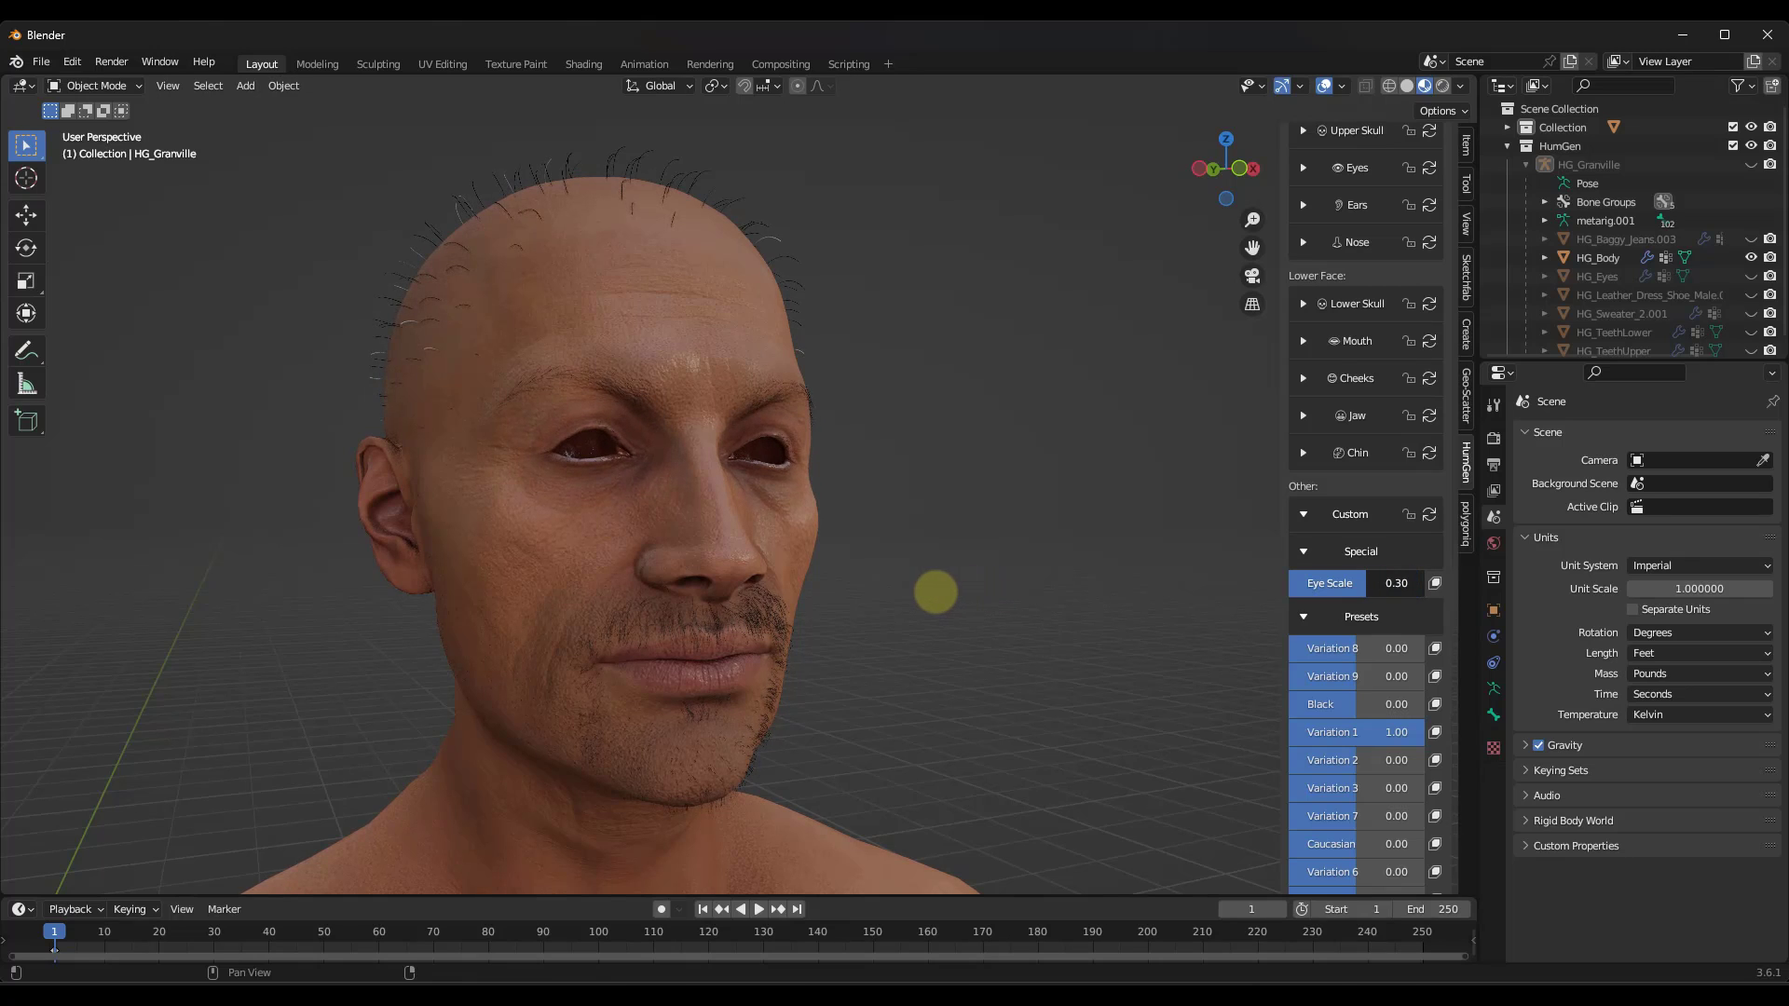
{"action": "mouse_move", "coordinate": [617, 526]}
{"action": "middle_mouse_down"}
{"action": "mouse_move", "coordinate": [691, 522]}
{"action": "mouse_move", "coordinate": [623, 531]}
{"action": "middle_mouse_up"}
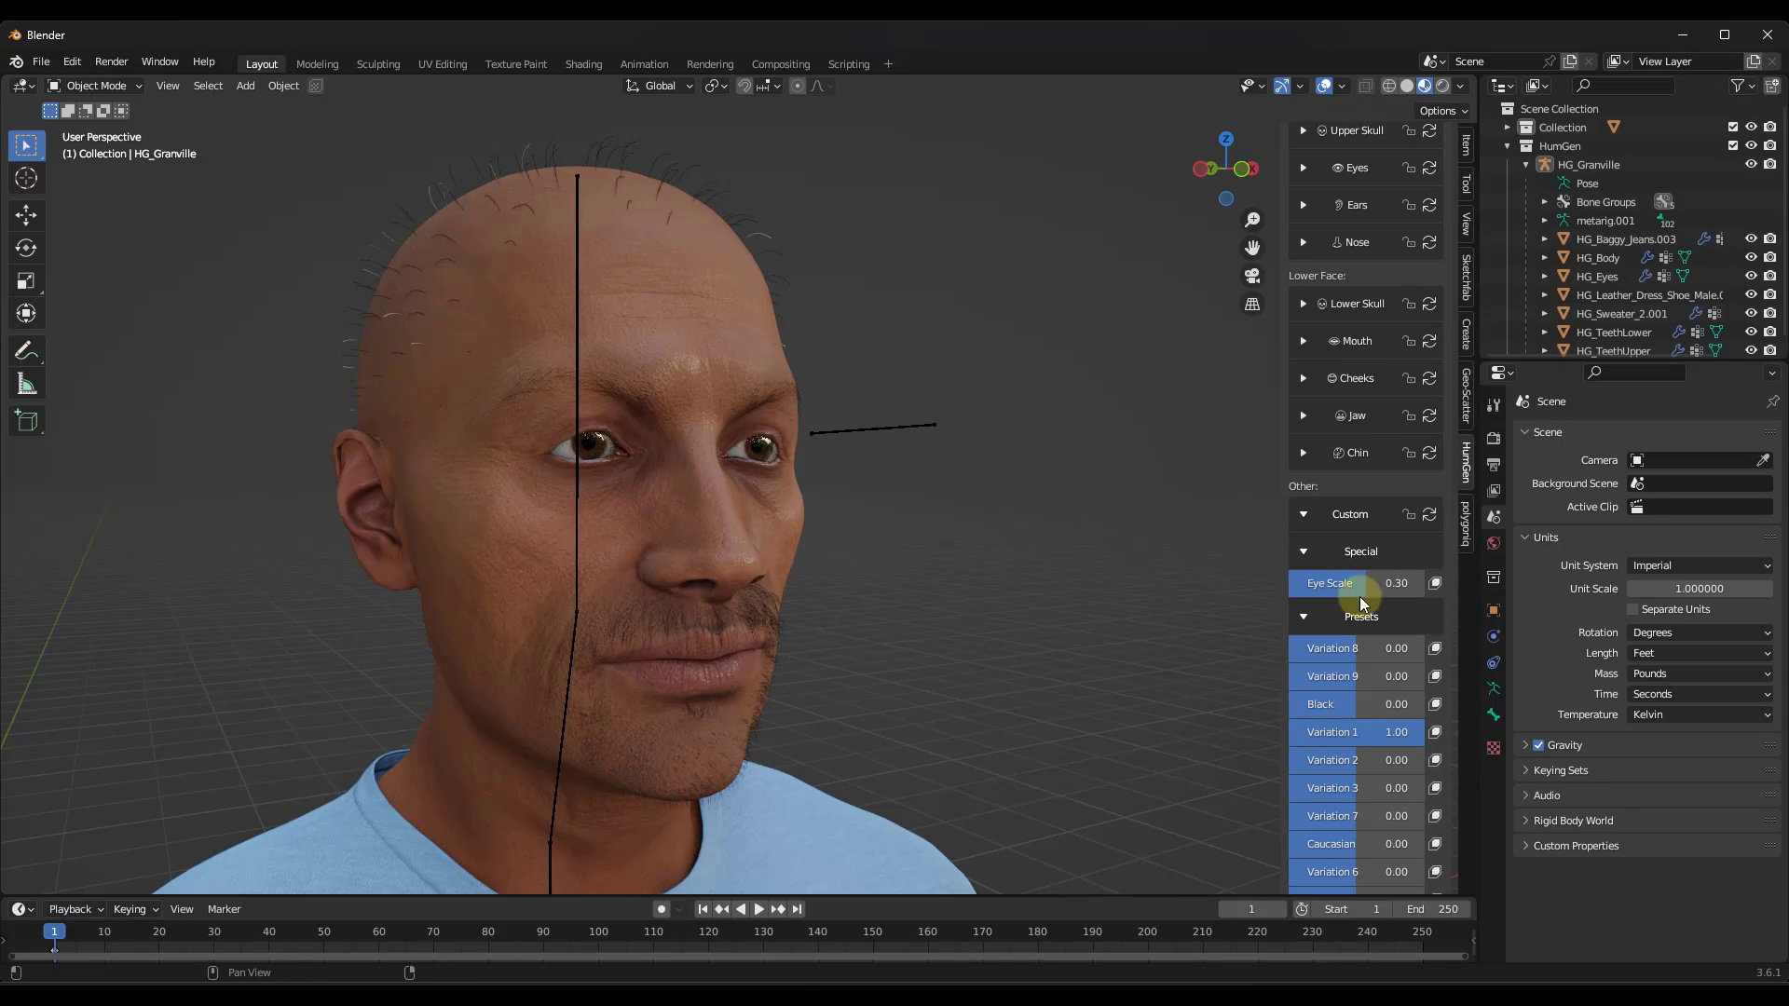
Blend the face presets by setting Variation 7 to 0.49, Variation 3 to -0.05 and Variation 2 to 0.30
{"action": "scroll", "coordinate": [1360, 628], "scroll_direction": "down", "scroll_amount": 5}
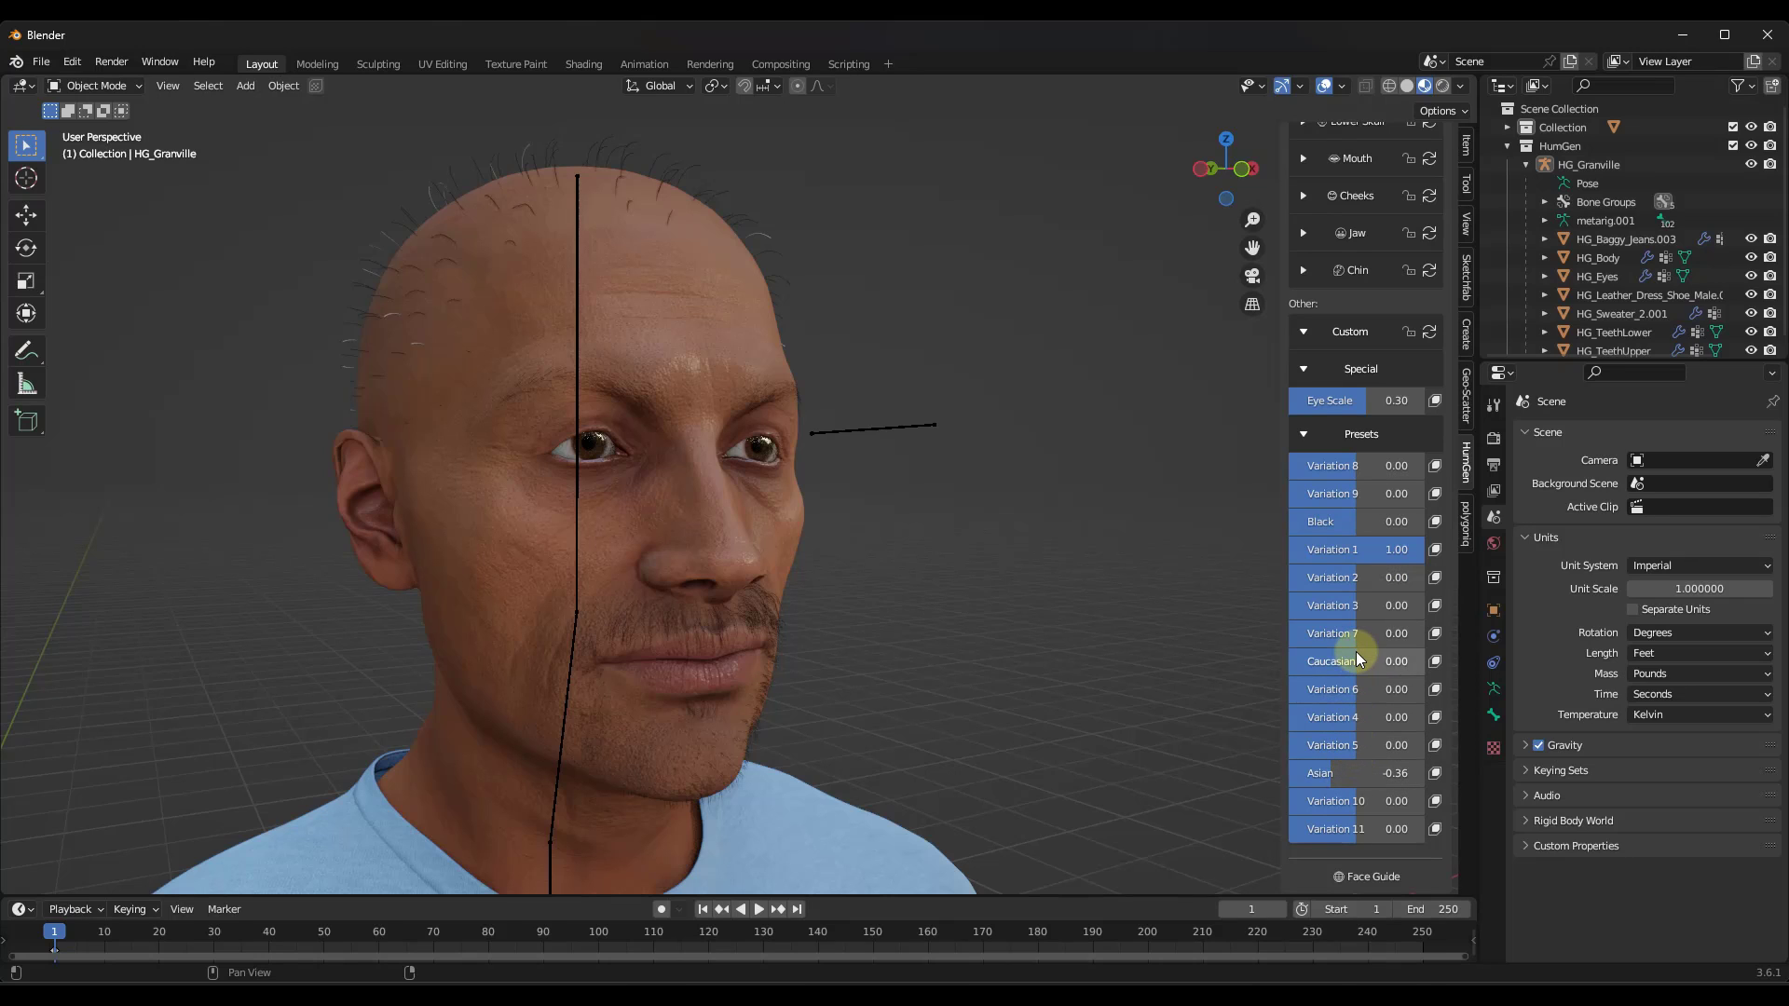
{"action": "left_click_drag", "start_coordinate": [1342, 633], "coordinate": [939, 410]}
{"action": "left_click_drag", "start_coordinate": [1371, 618], "coordinate": [910, 619]}
{"action": "left_click_drag", "start_coordinate": [1354, 583], "coordinate": [768, 578]}
{"action": "middle_click_drag", "start_coordinate": [769, 577], "coordinate": [862, 559]}
{"action": "left_click_drag", "start_coordinate": [1355, 578], "coordinate": [942, 475]}
{"action": "middle_click_drag", "start_coordinate": [942, 476], "coordinate": [809, 584]}
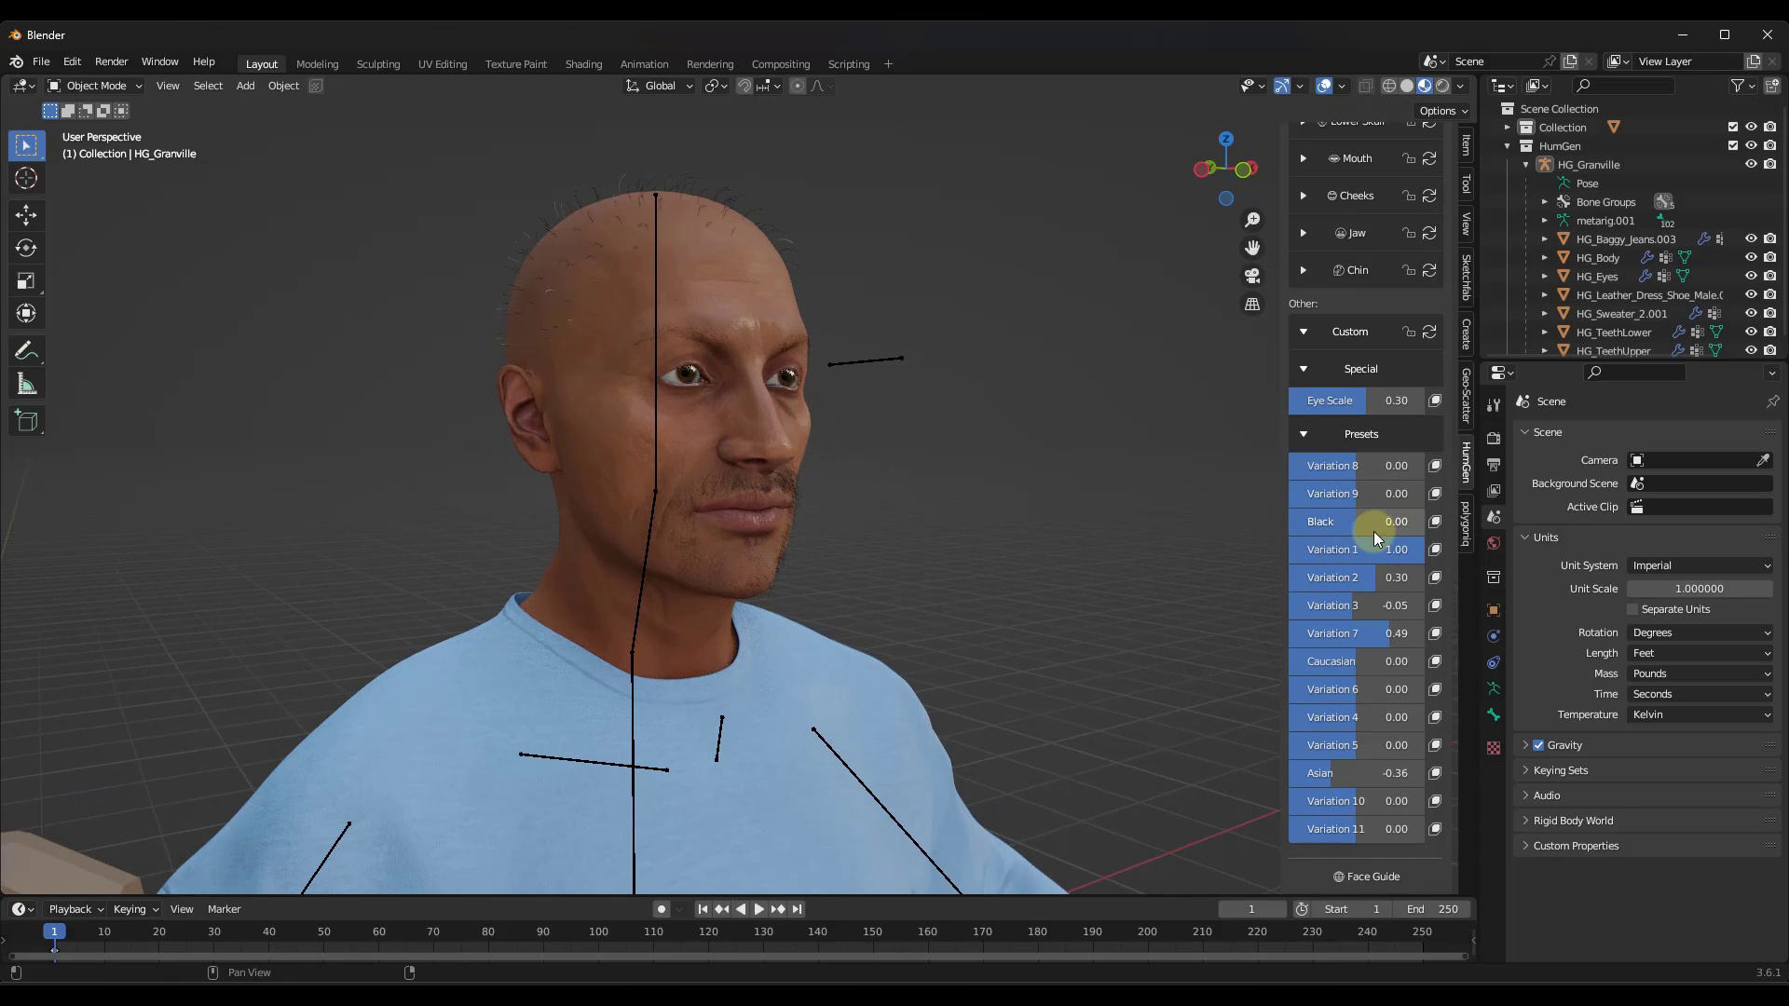
{"action": "scroll", "coordinate": [1374, 541], "scroll_direction": "up", "scroll_amount": 10}
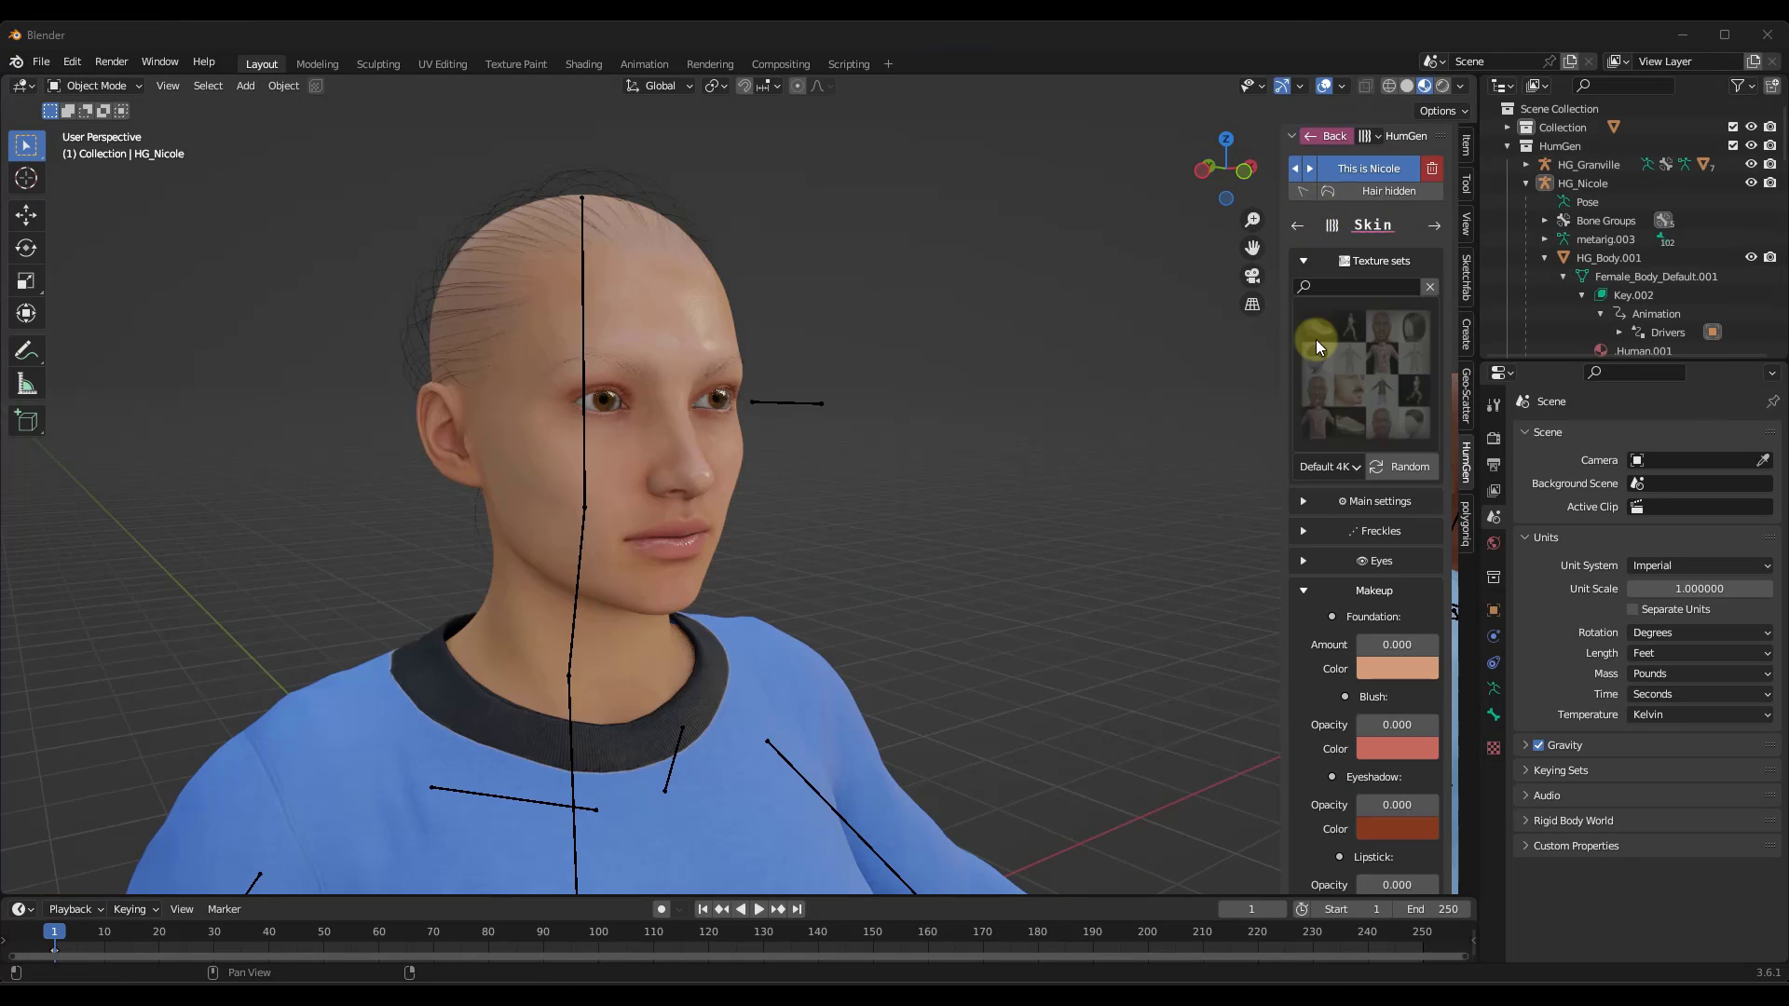
Apply makeup to the female human with Foundation amount 0.422, Blush opacity 0.689 and Eyeshadow opacity 0.589
{"action": "scroll", "coordinate": [1340, 522], "scroll_direction": "down", "scroll_amount": 4}
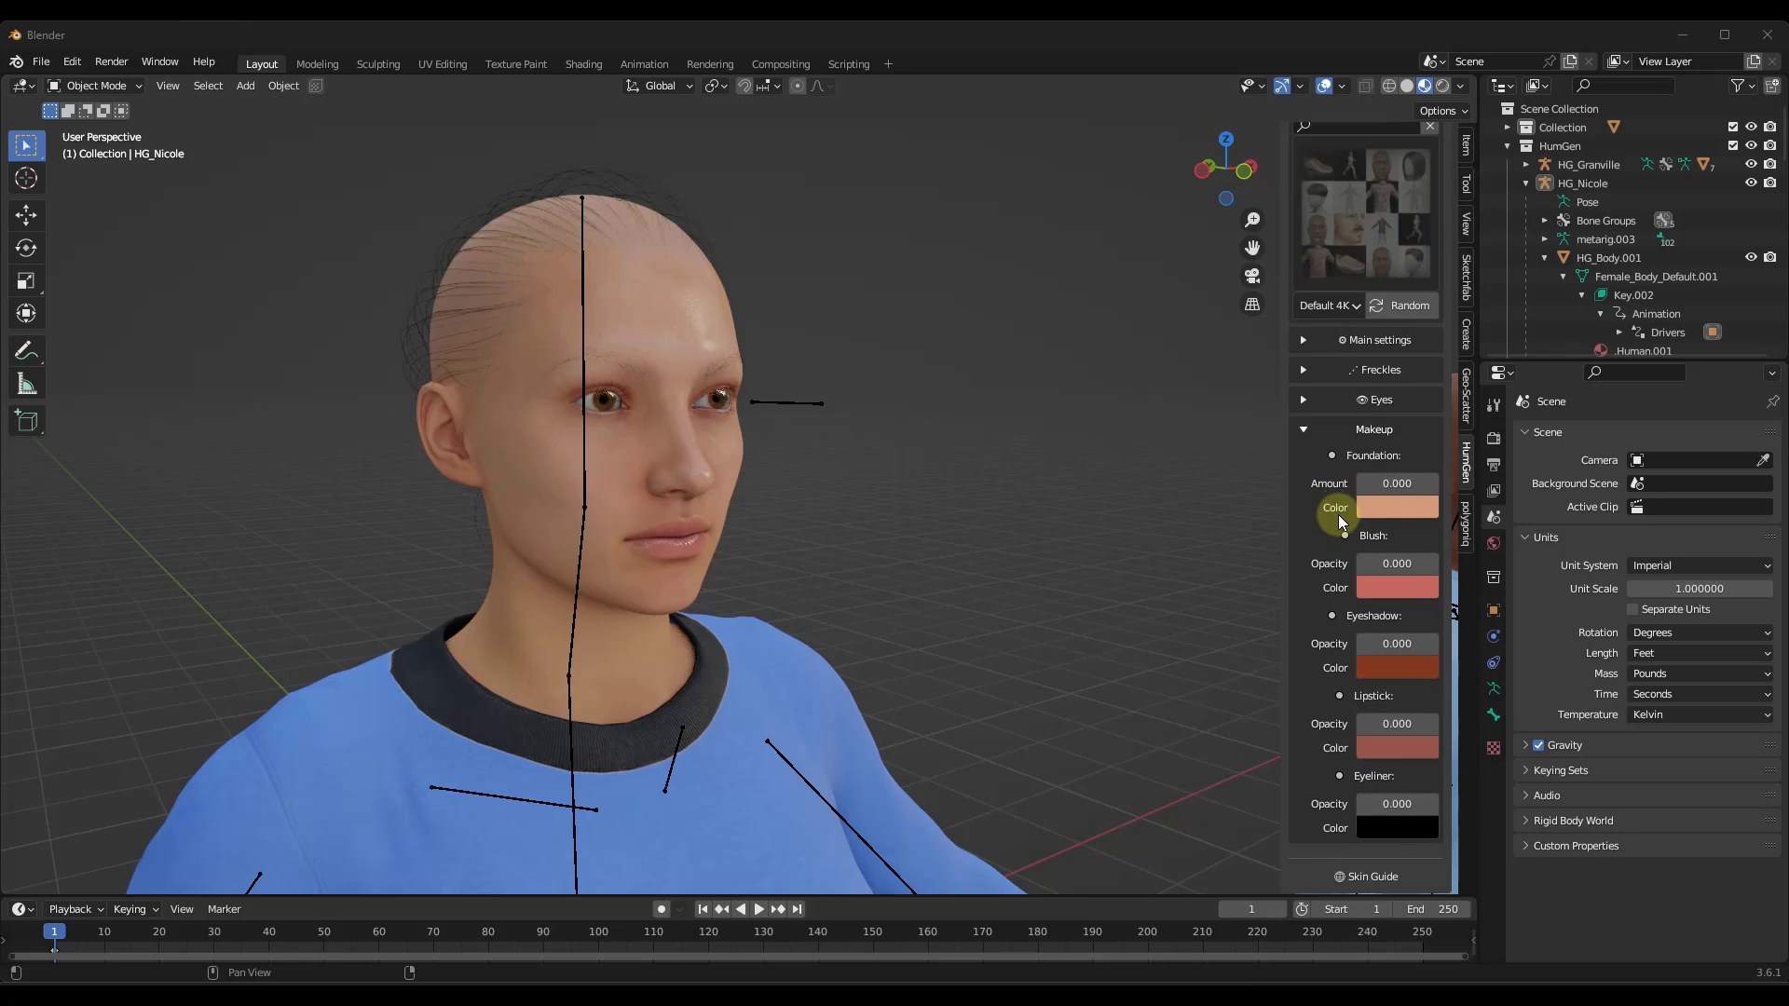
{"action": "middle_click_drag", "start_coordinate": [745, 450], "coordinate": [802, 373]}
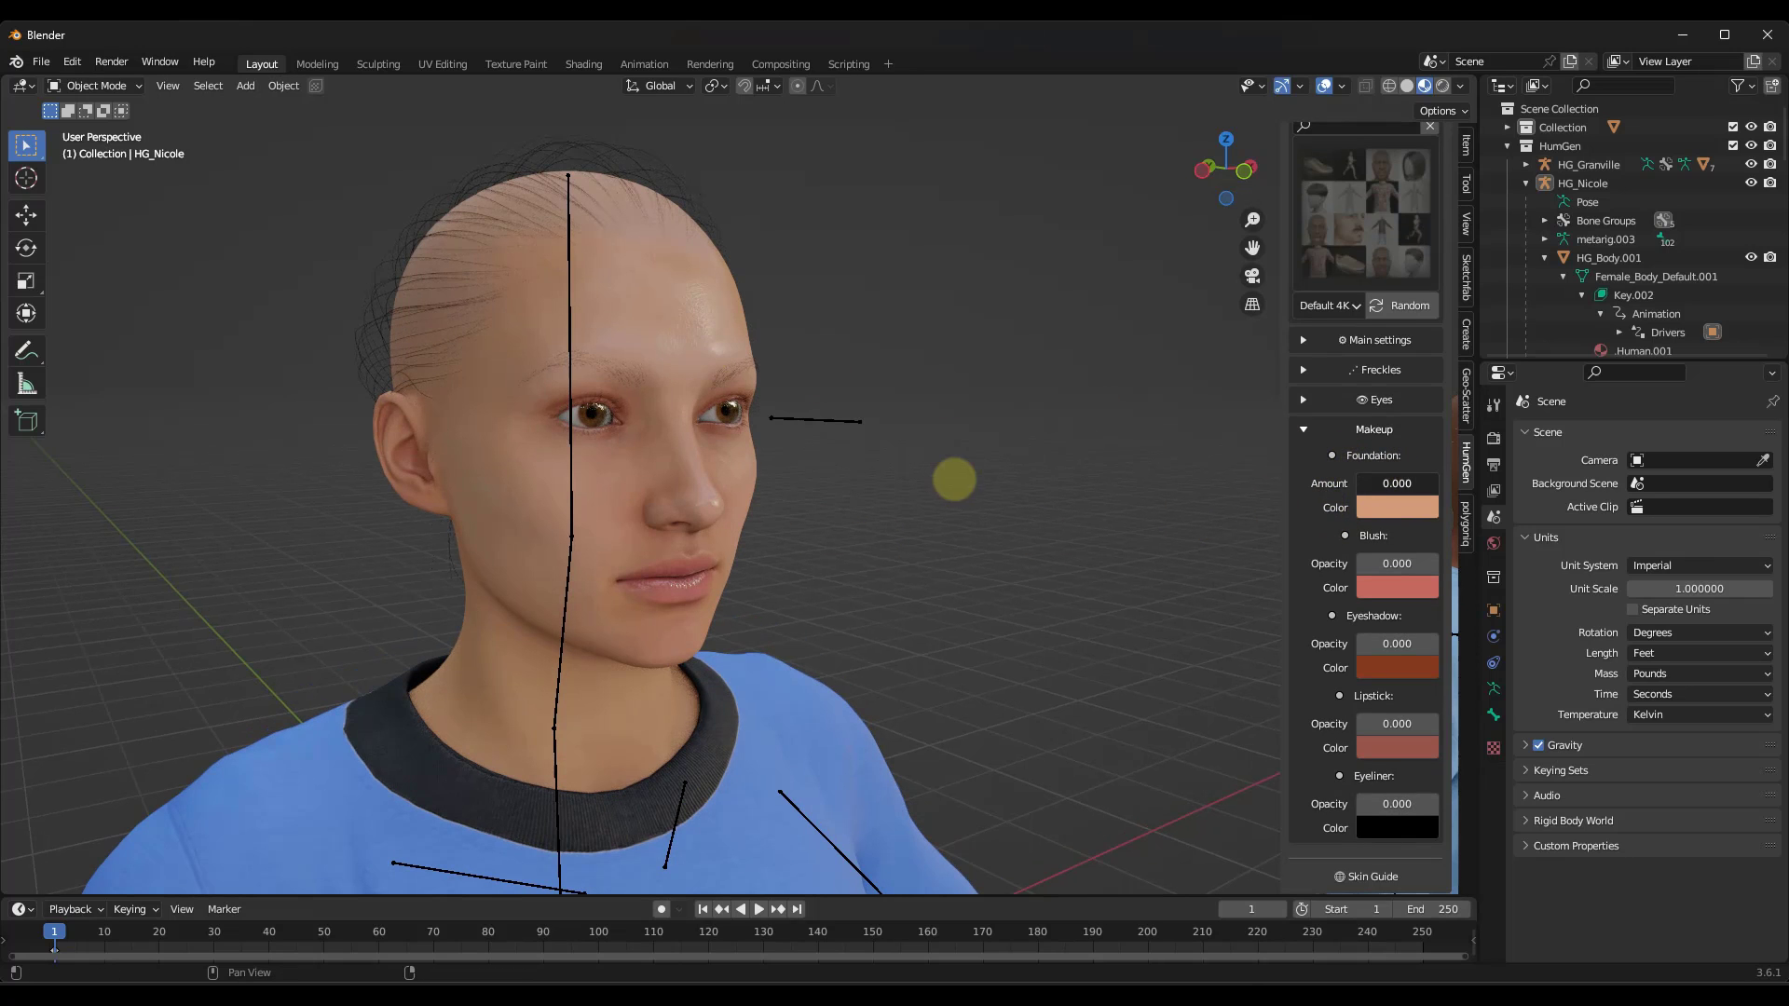
{"action": "mouse_move", "coordinate": [953, 479]}
{"action": "left_mouse_down"}
{"action": "mouse_move", "coordinate": [1006, 479]}
{"action": "mouse_move", "coordinate": [978, 490]}
{"action": "left_mouse_up"}
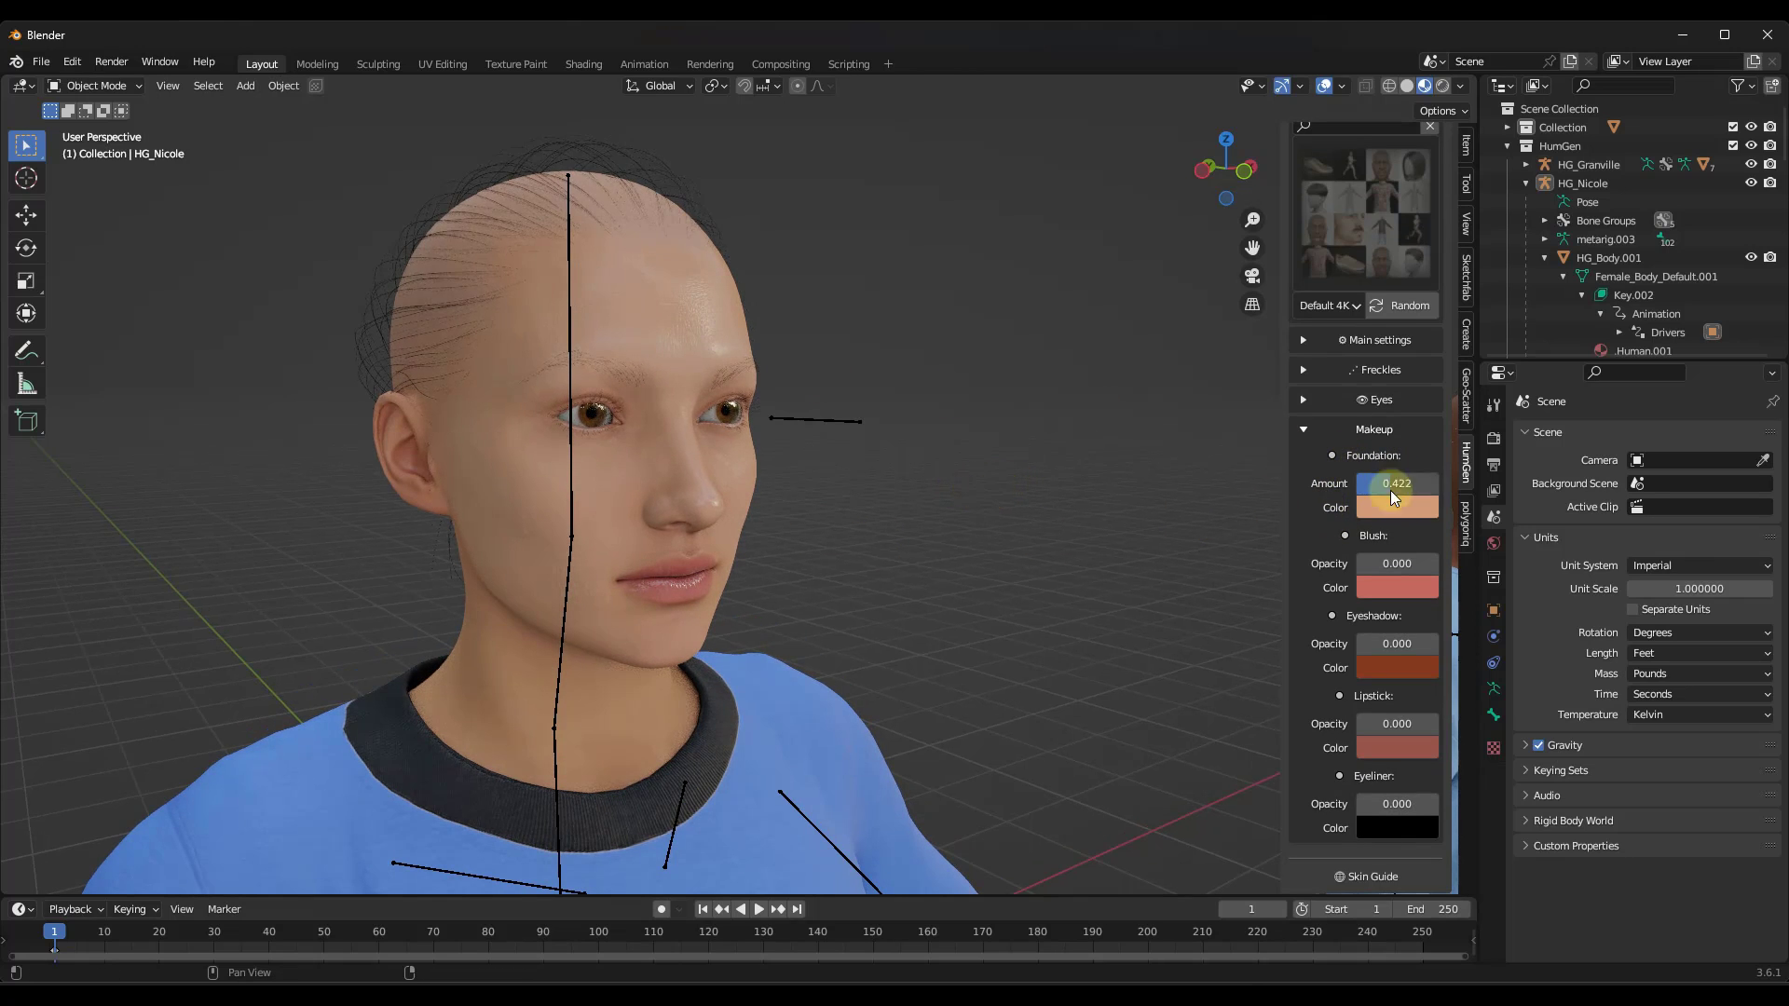
{"action": "left_click_drag", "start_coordinate": [1373, 562], "coordinate": [992, 564]}
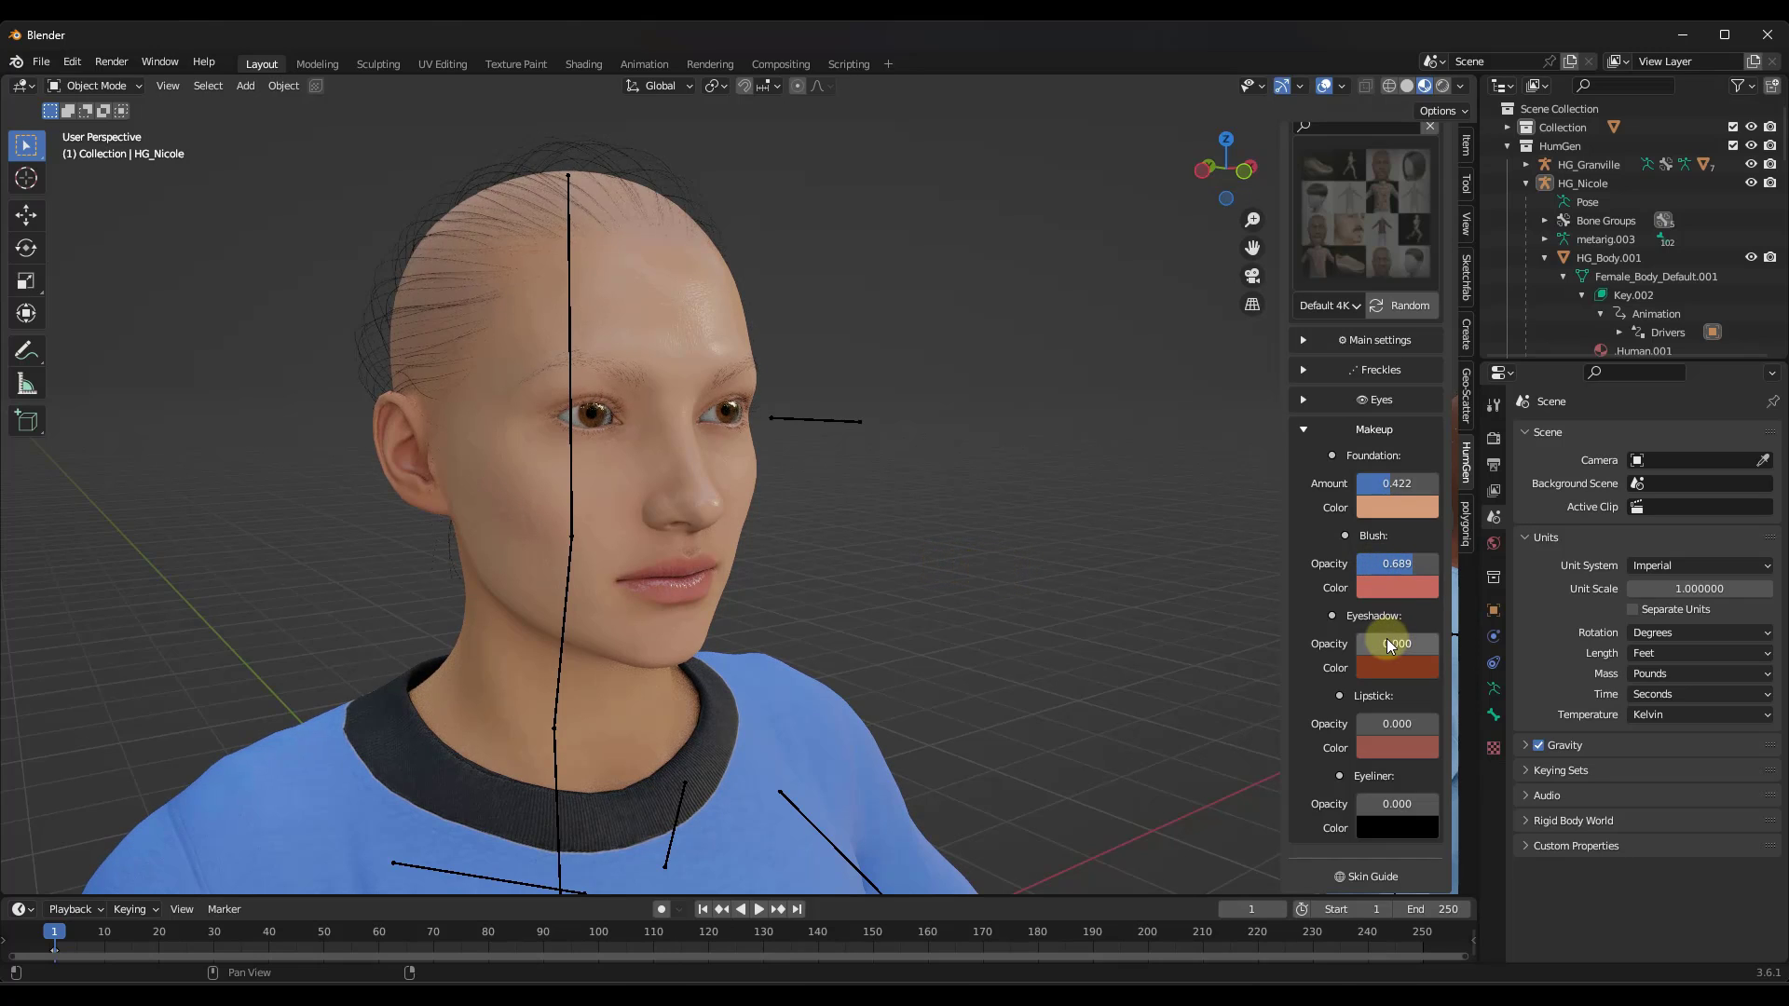
{"action": "left_click_drag", "start_coordinate": [1388, 642], "coordinate": [1009, 406]}
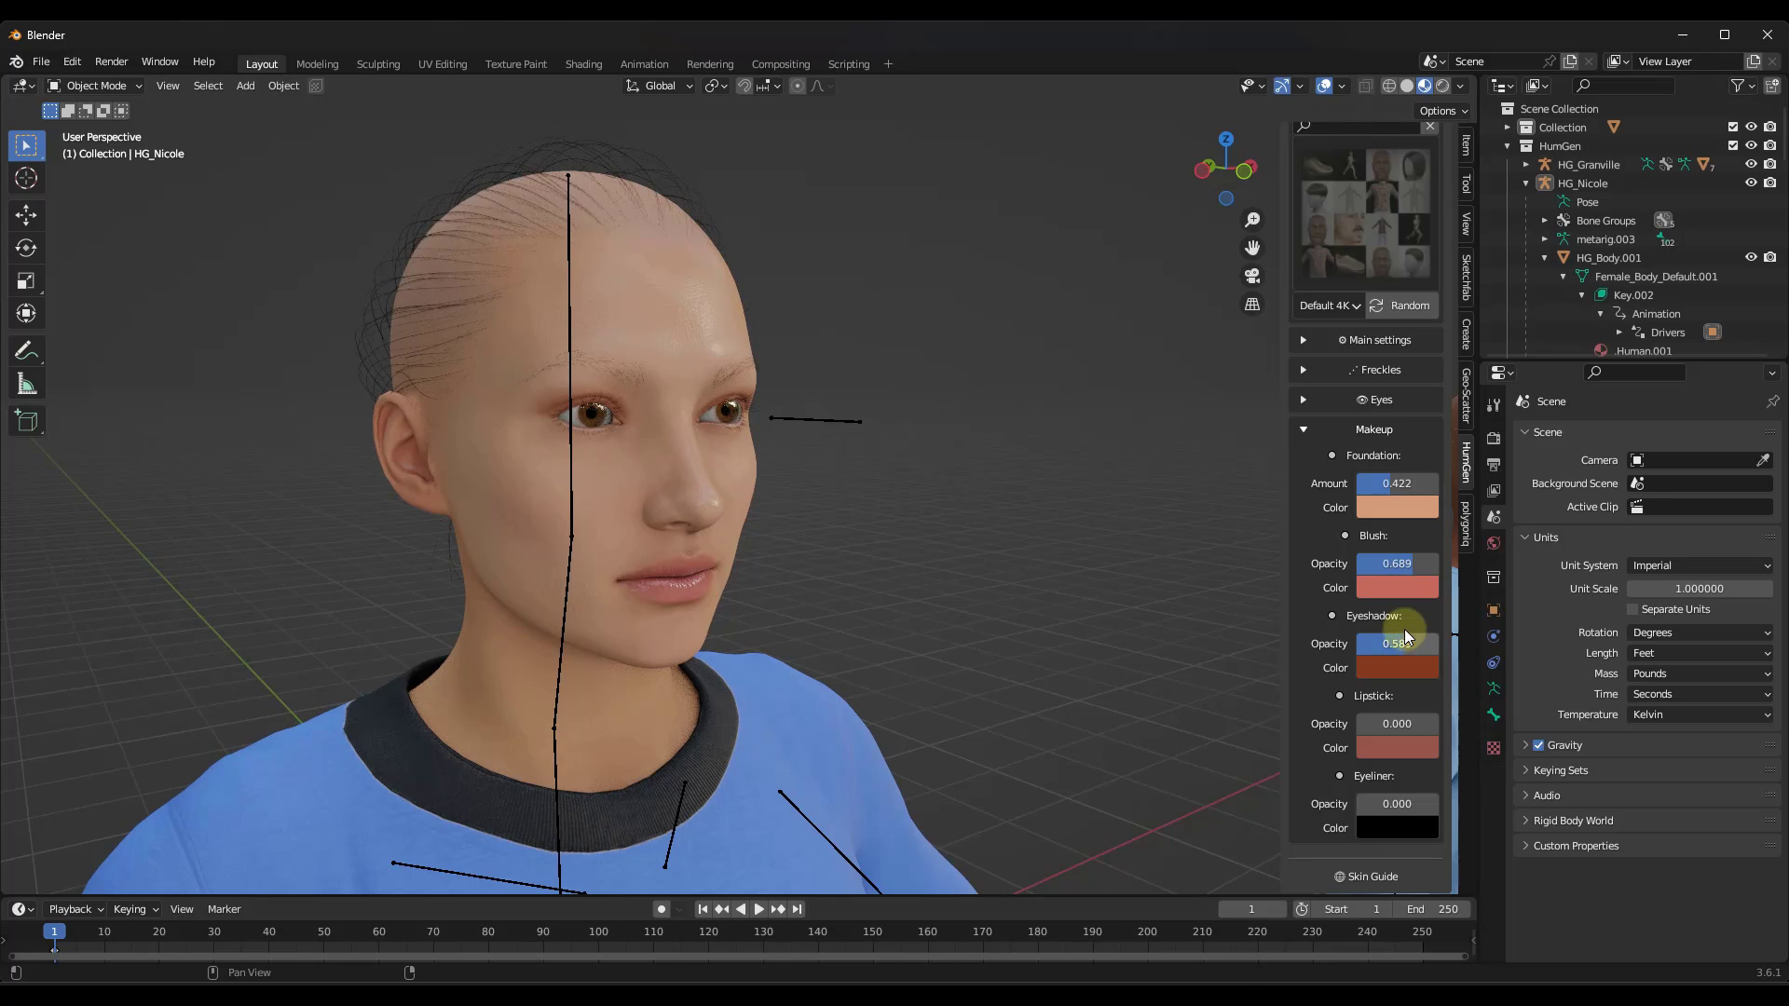
Set the Lipstick opacity to 0.733 with a strong red color and the Eyeliner opacity to 0.389
{"action": "left_click_drag", "start_coordinate": [1361, 724], "coordinate": [1007, 490]}
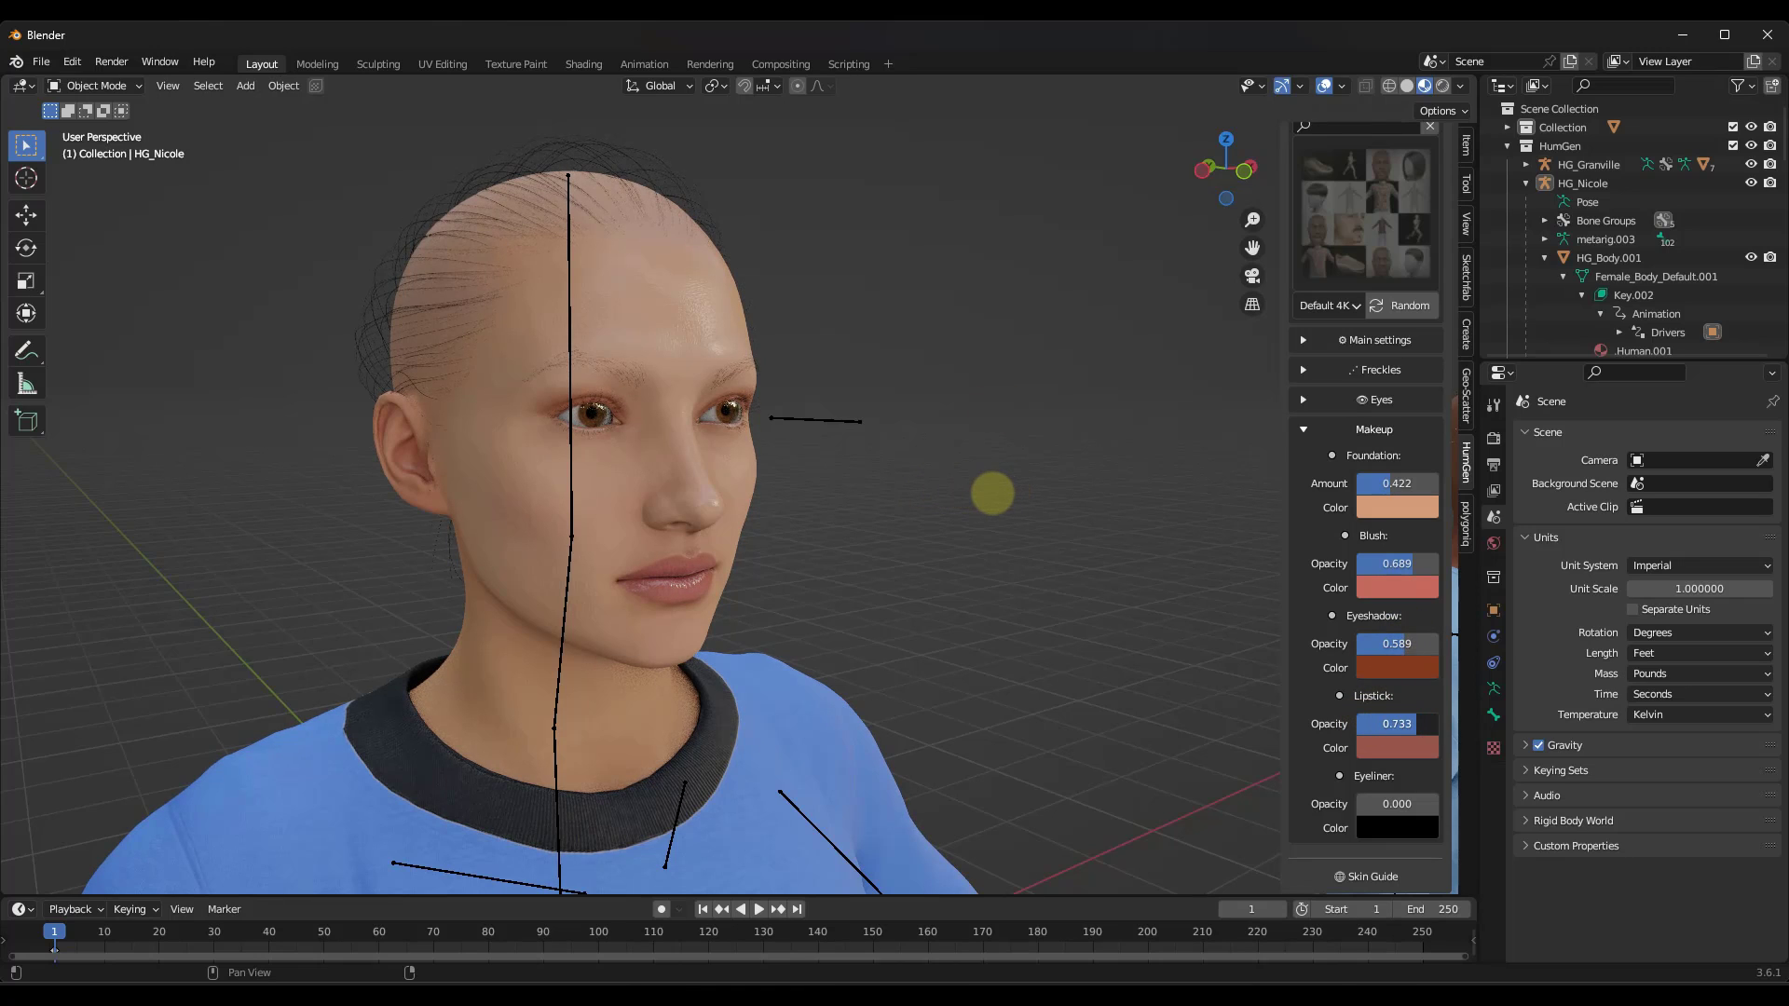
{"action": "left_click", "coordinate": [1400, 748]}
{"action": "left_click_drag", "start_coordinate": [1416, 698], "coordinate": [986, 604]}
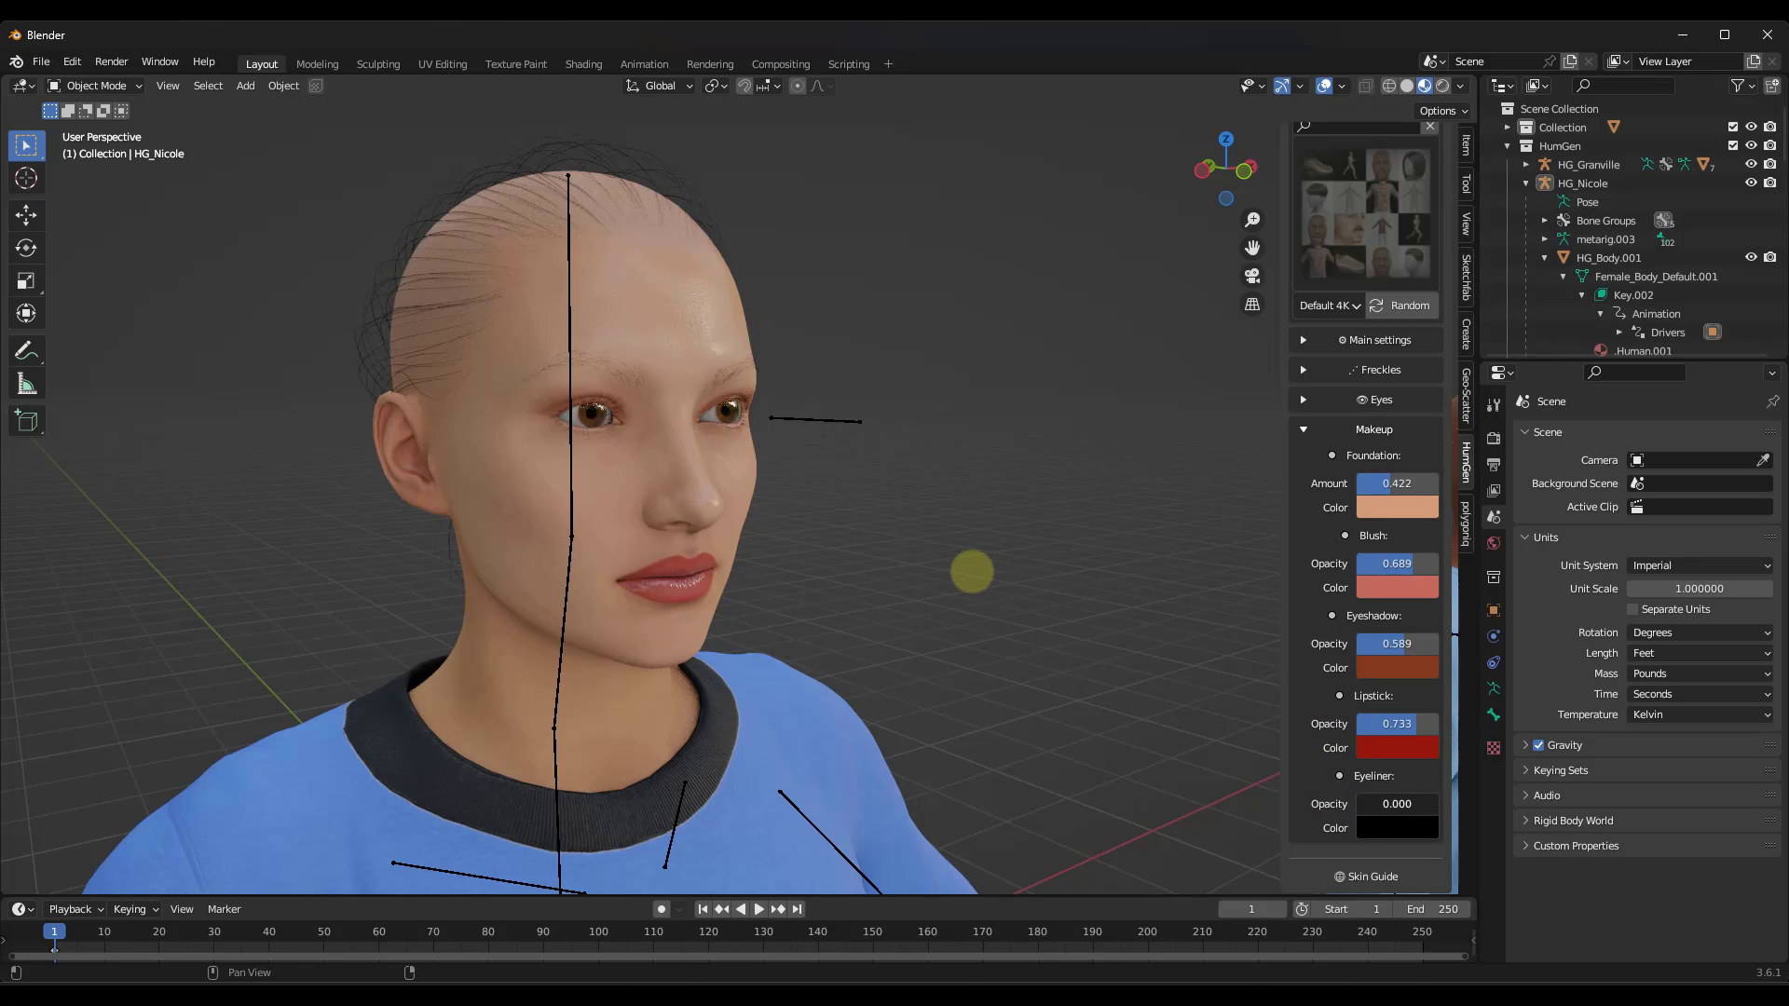
{"action": "left_click_drag", "start_coordinate": [1362, 803], "coordinate": [1389, 806]}
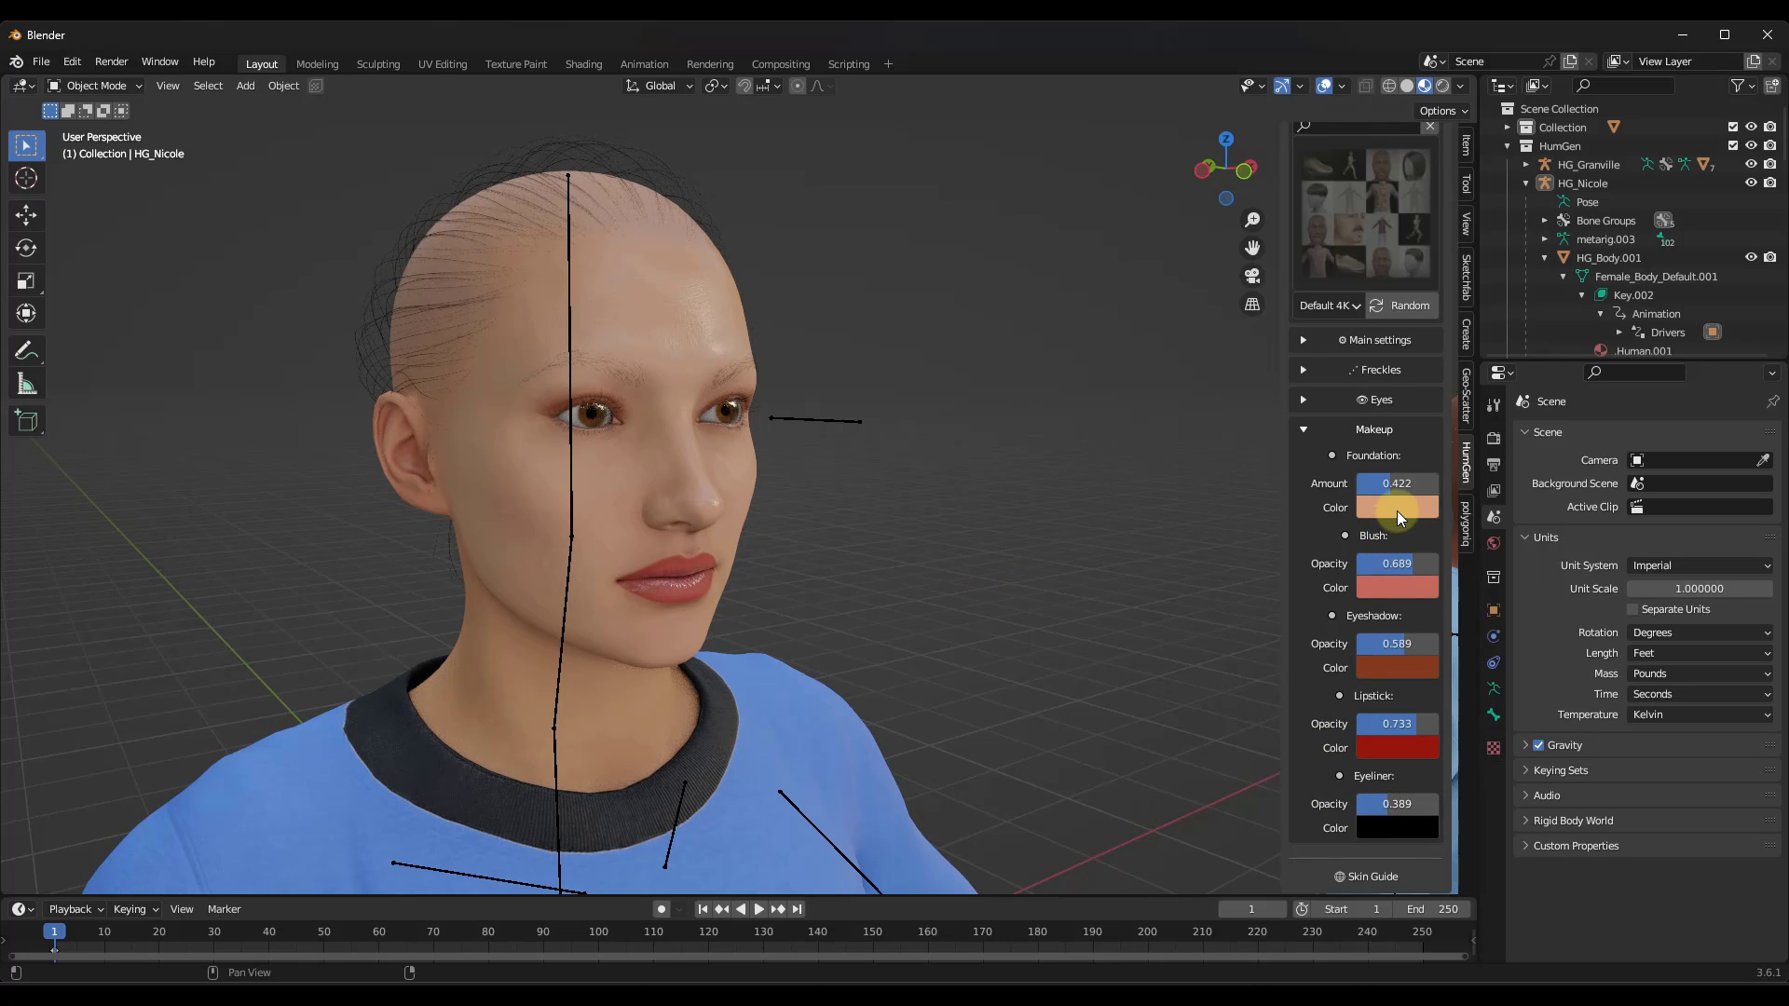
Adjust the color of the female human's foundation makeup
{"action": "left_click", "coordinate": [1395, 511]}
{"action": "left_click", "coordinate": [1514, 421]}
{"action": "left_click", "coordinate": [960, 544]}
{"action": "mouse_move", "coordinate": [961, 544]}
{"action": "left_mouse_down"}
{"action": "mouse_move", "coordinate": [1006, 543]}
{"action": "mouse_move", "coordinate": [974, 522]}
{"action": "mouse_move", "coordinate": [987, 543]}
{"action": "left_mouse_up"}
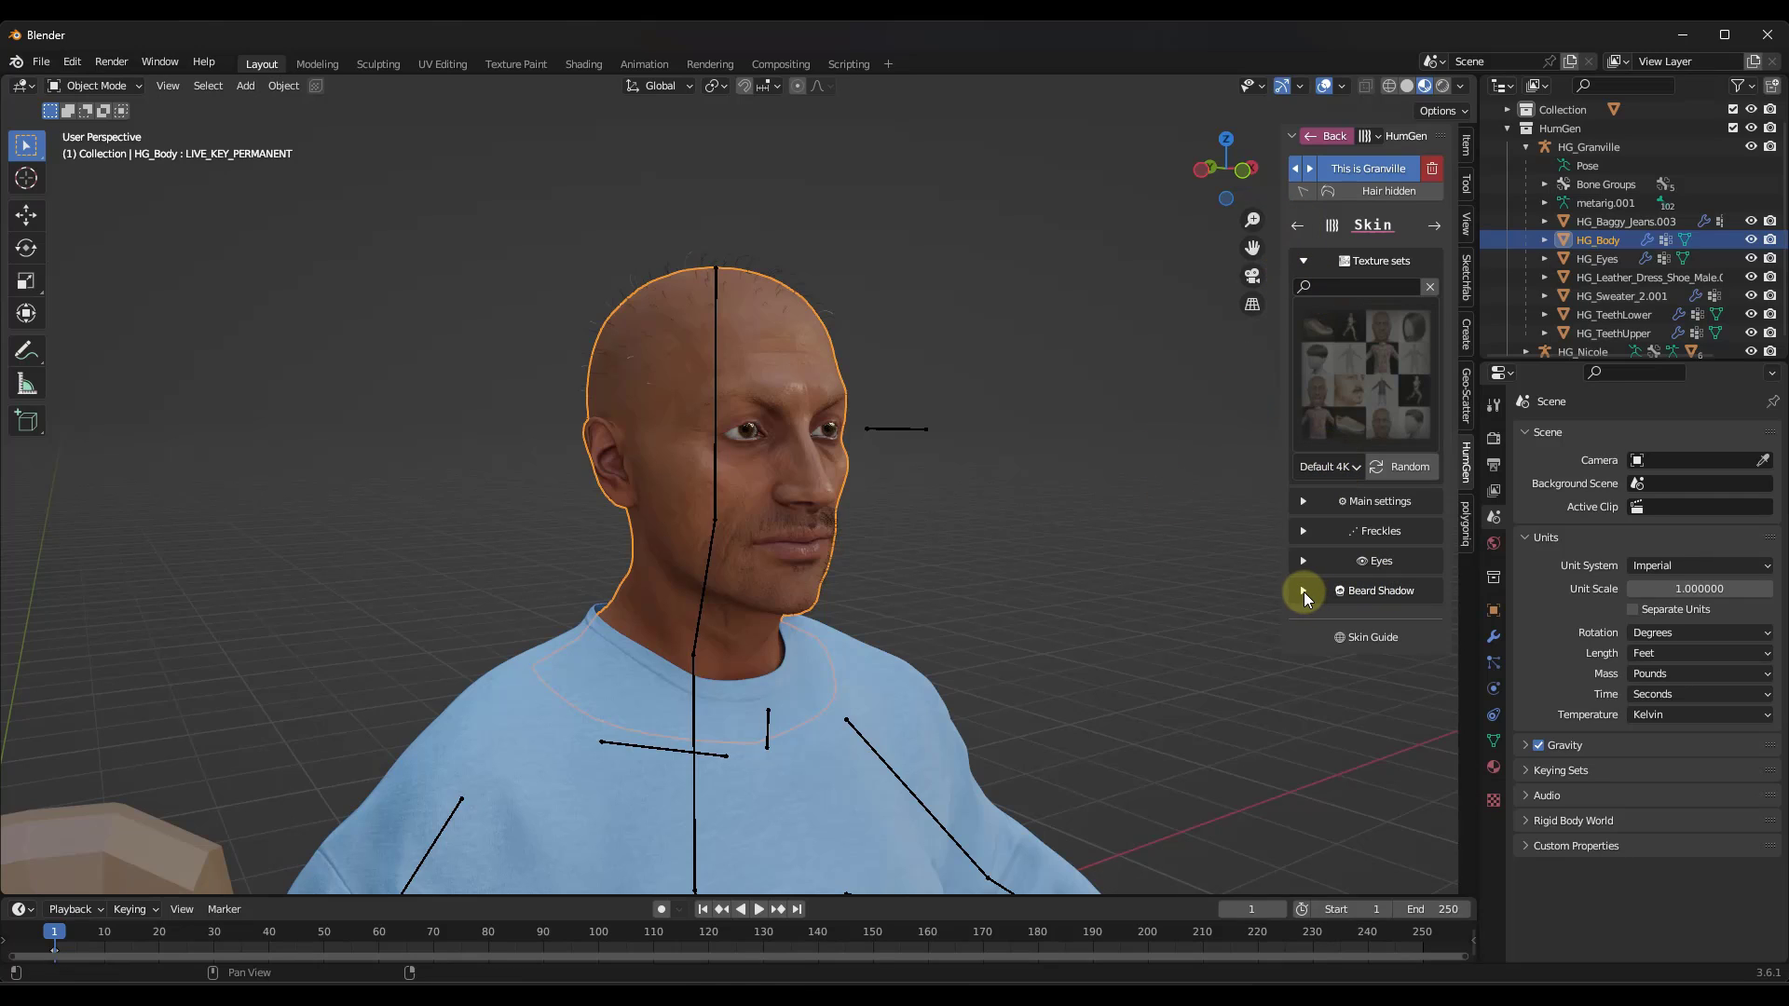
Make the male human's hair visible and bring up the hair settings for his head
{"action": "left_click", "coordinate": [1379, 190]}
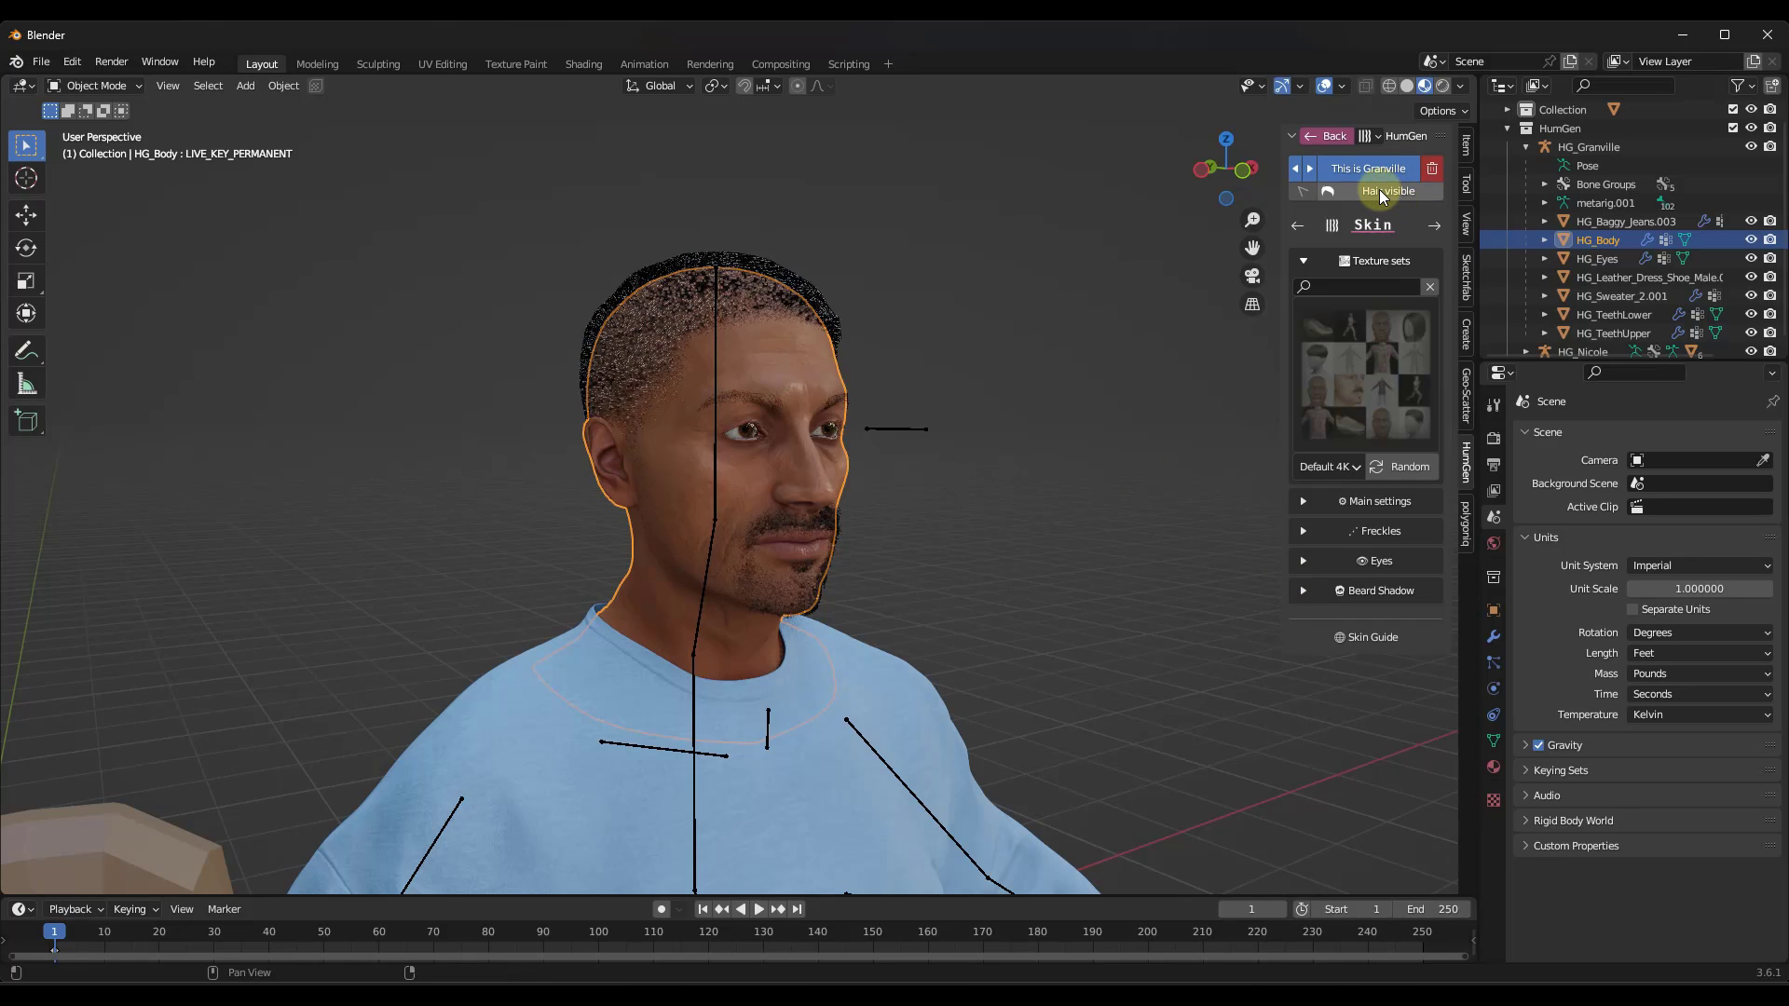
{"action": "left_click", "coordinate": [1386, 192]}
{"action": "scroll", "coordinate": [829, 320], "scroll_direction": "up", "scroll_amount": 3}
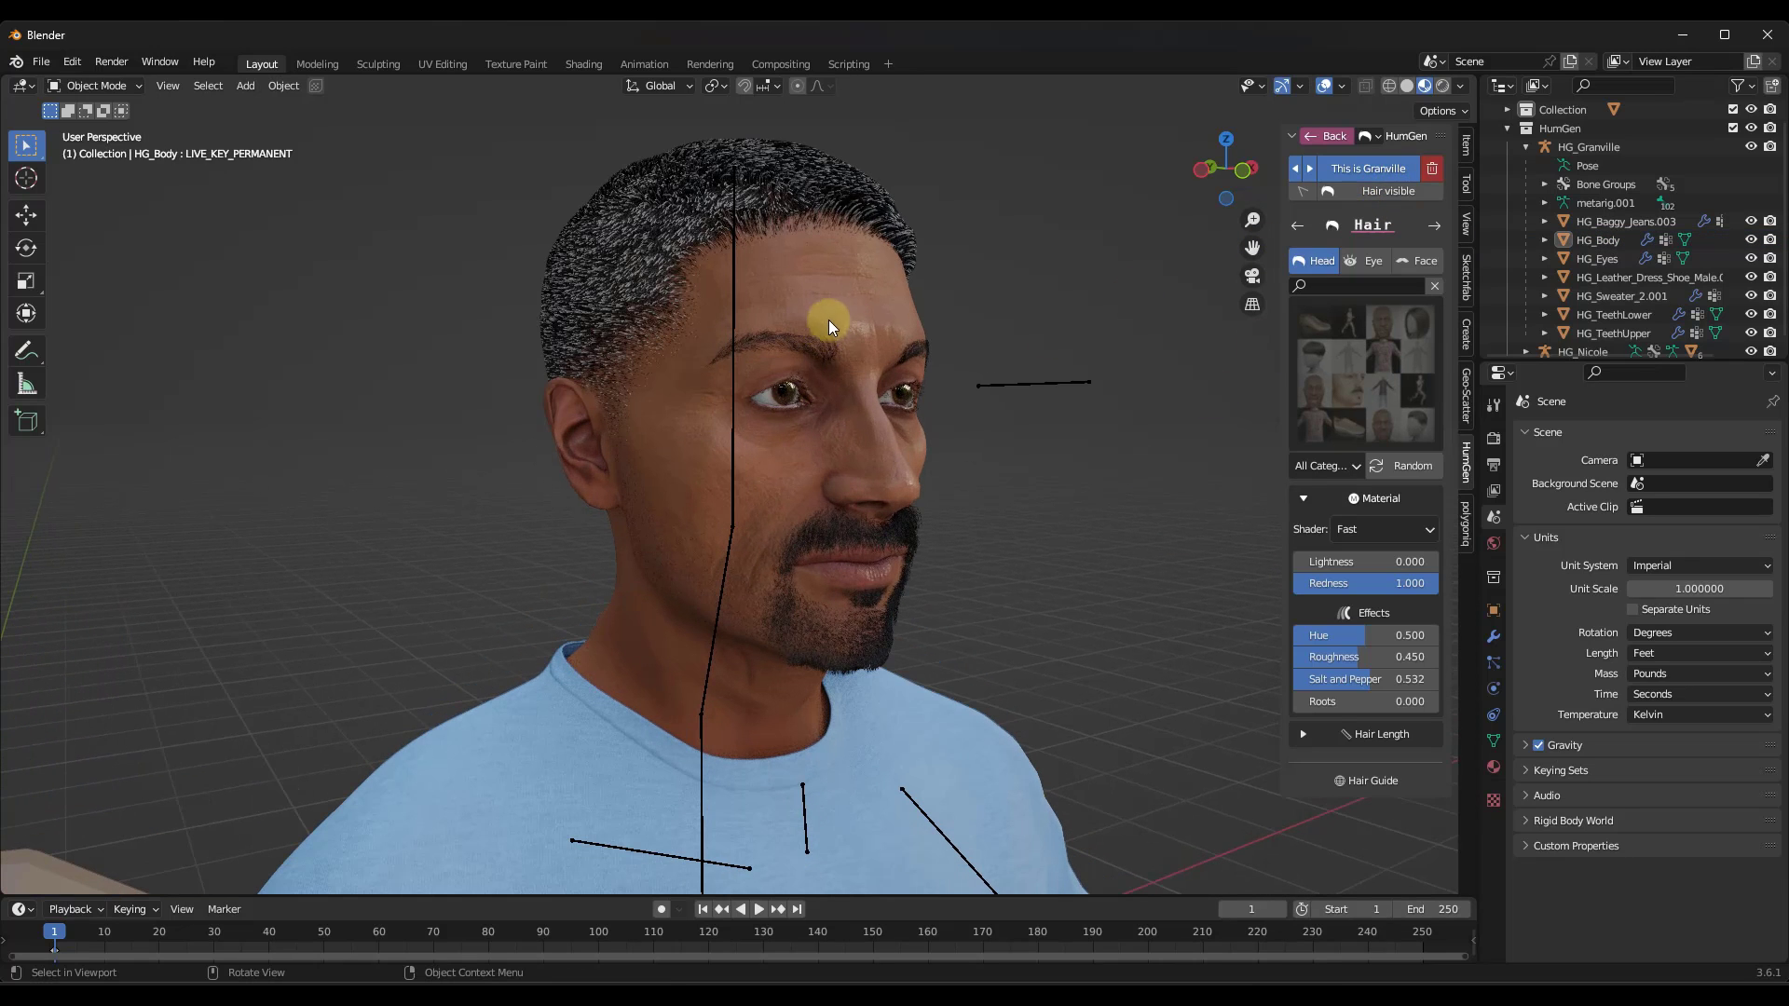
Browse the available head hairstyles and apply the Mohawk to the male human
{"action": "left_click", "coordinate": [1348, 377]}
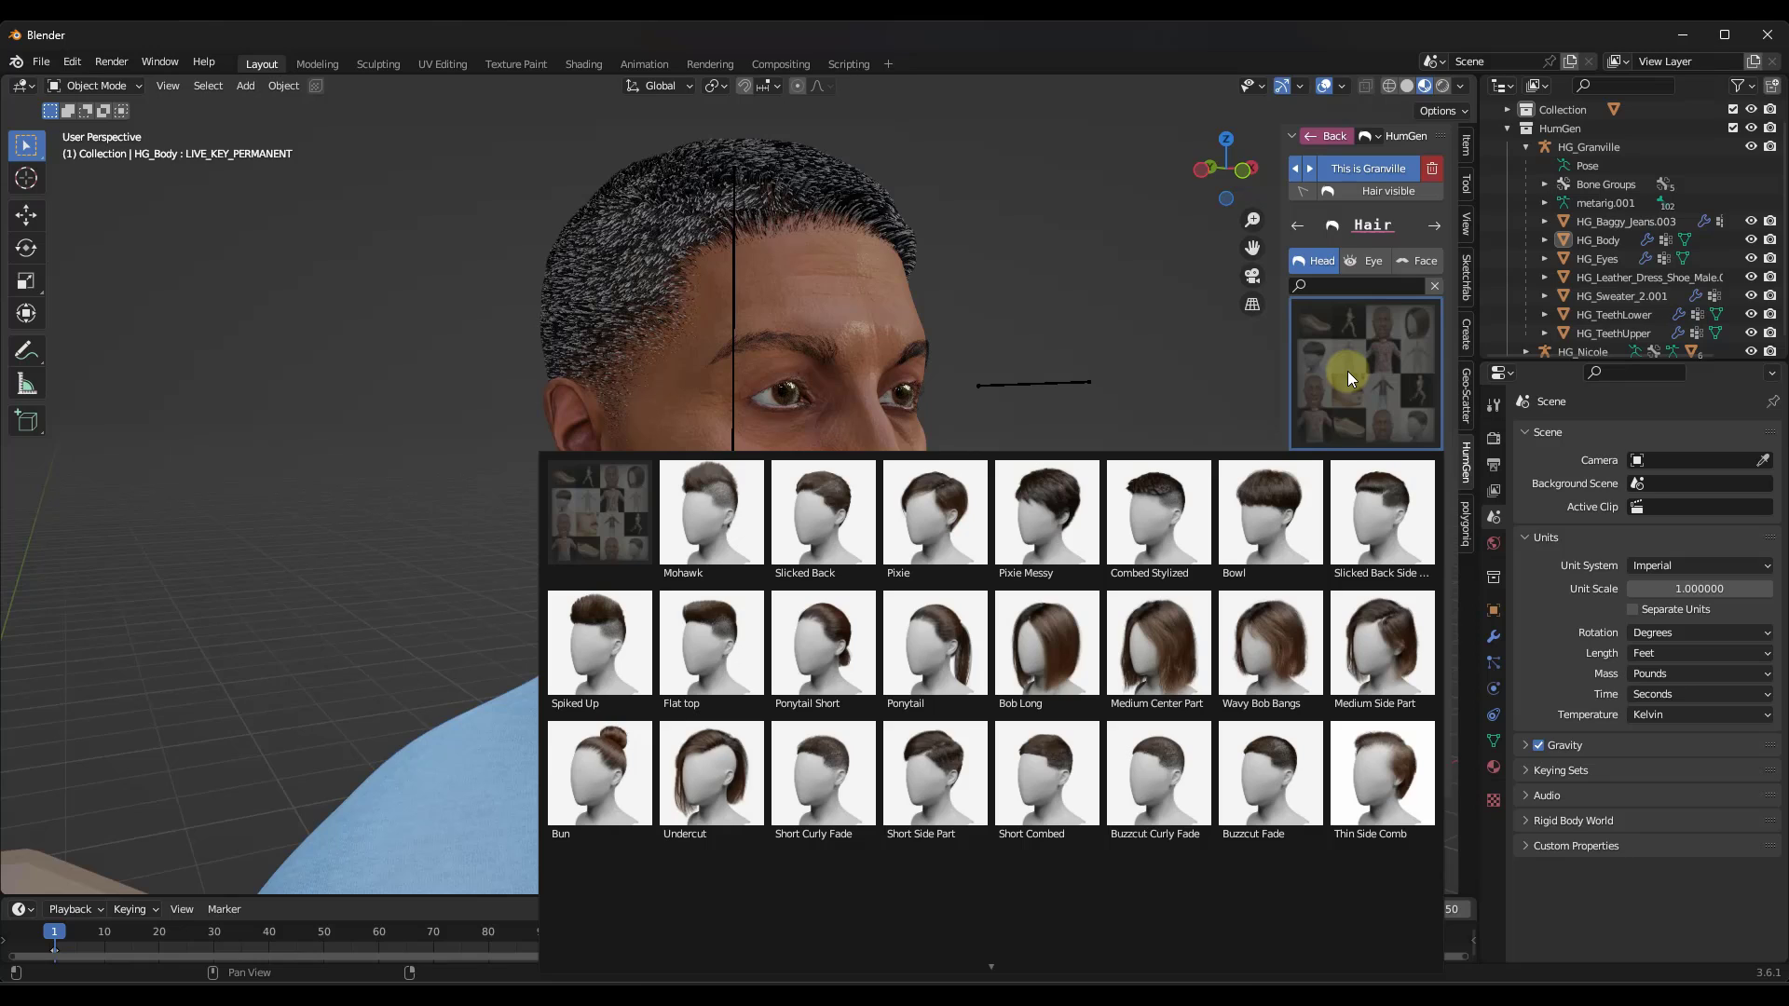
{"action": "left_click", "coordinate": [1348, 369]}
{"action": "left_click", "coordinate": [1359, 344]}
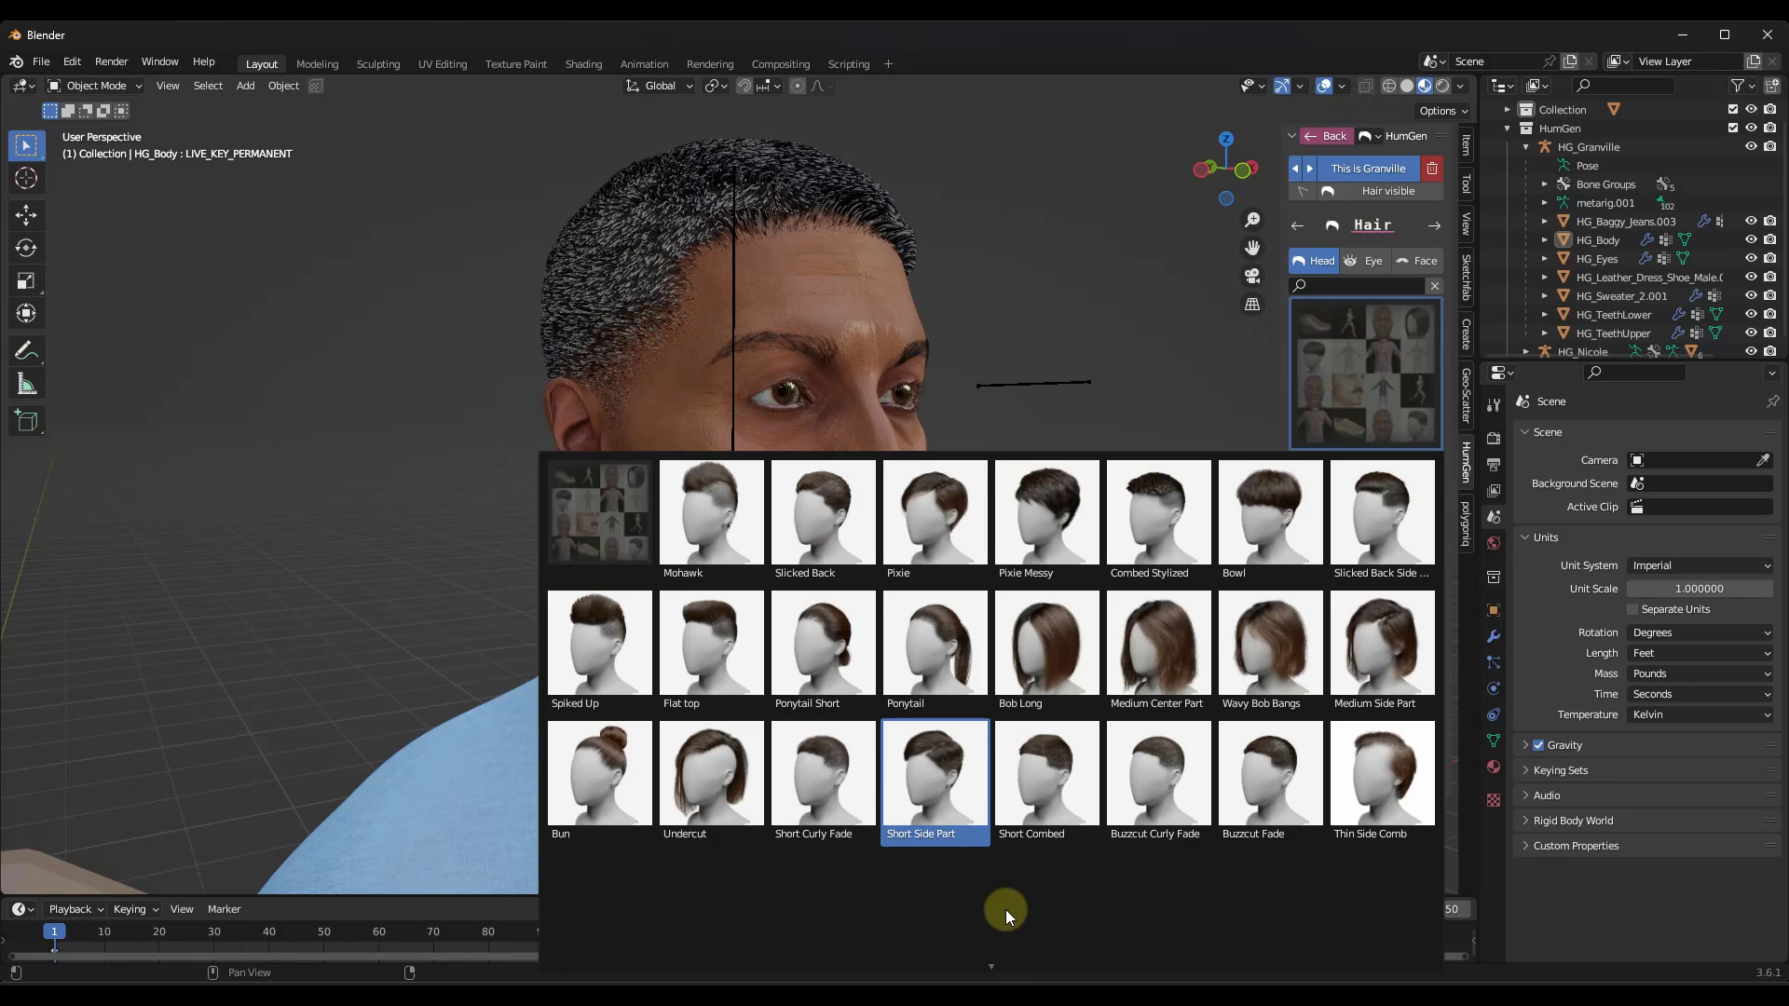
{"action": "scroll", "coordinate": [1003, 956], "scroll_direction": "down", "scroll_amount": 2}
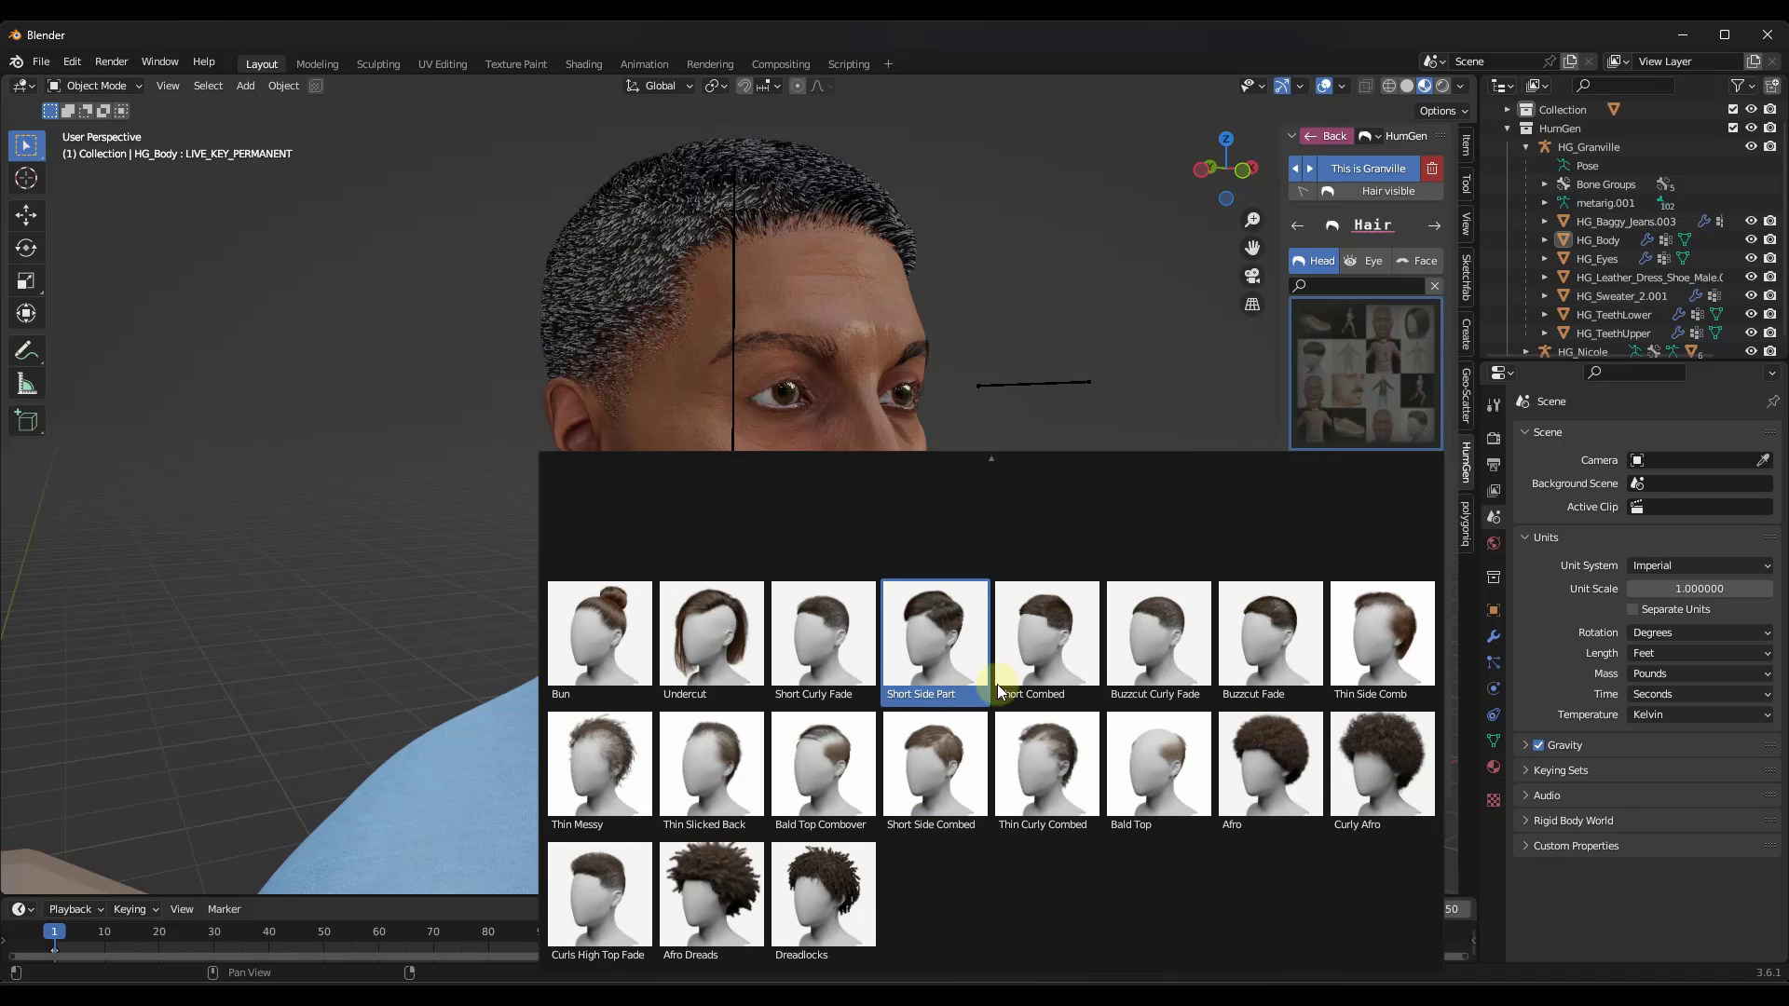
{"action": "scroll", "coordinate": [978, 465], "scroll_direction": "up", "scroll_amount": 1}
{"action": "scroll", "coordinate": [977, 466], "scroll_direction": "up", "scroll_amount": 1}
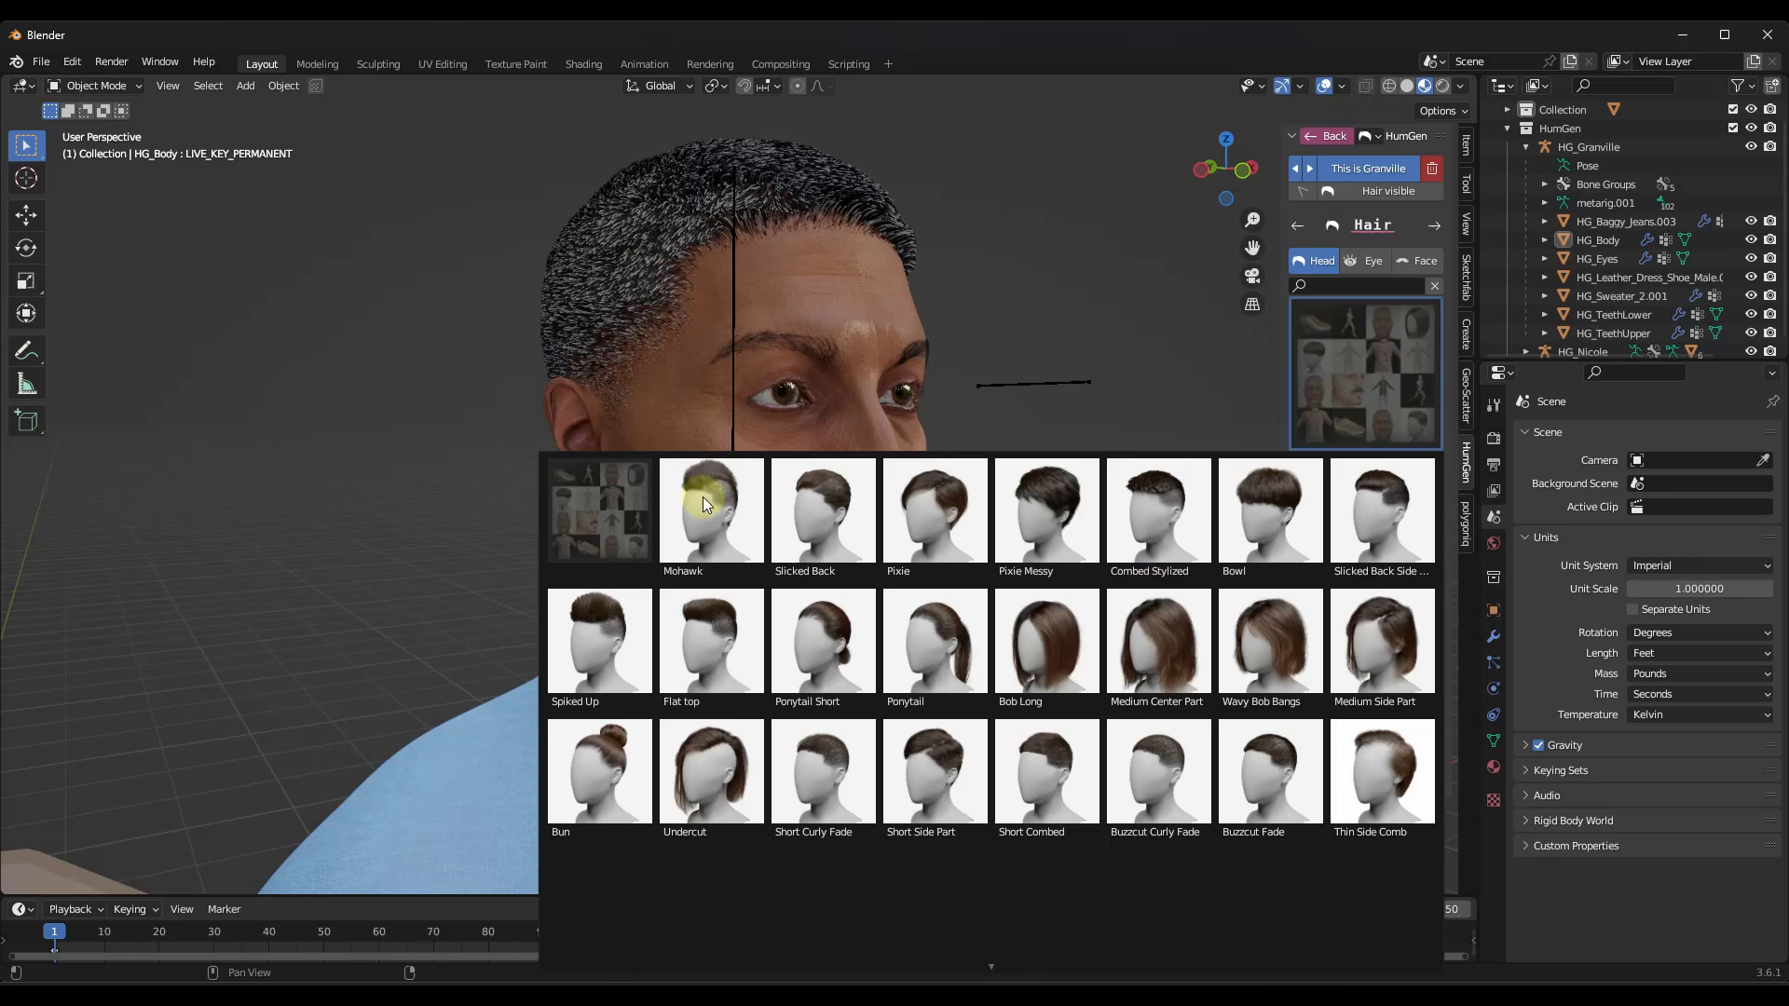
{"action": "left_click", "coordinate": [600, 489]}
{"action": "left_click", "coordinate": [1409, 470]}
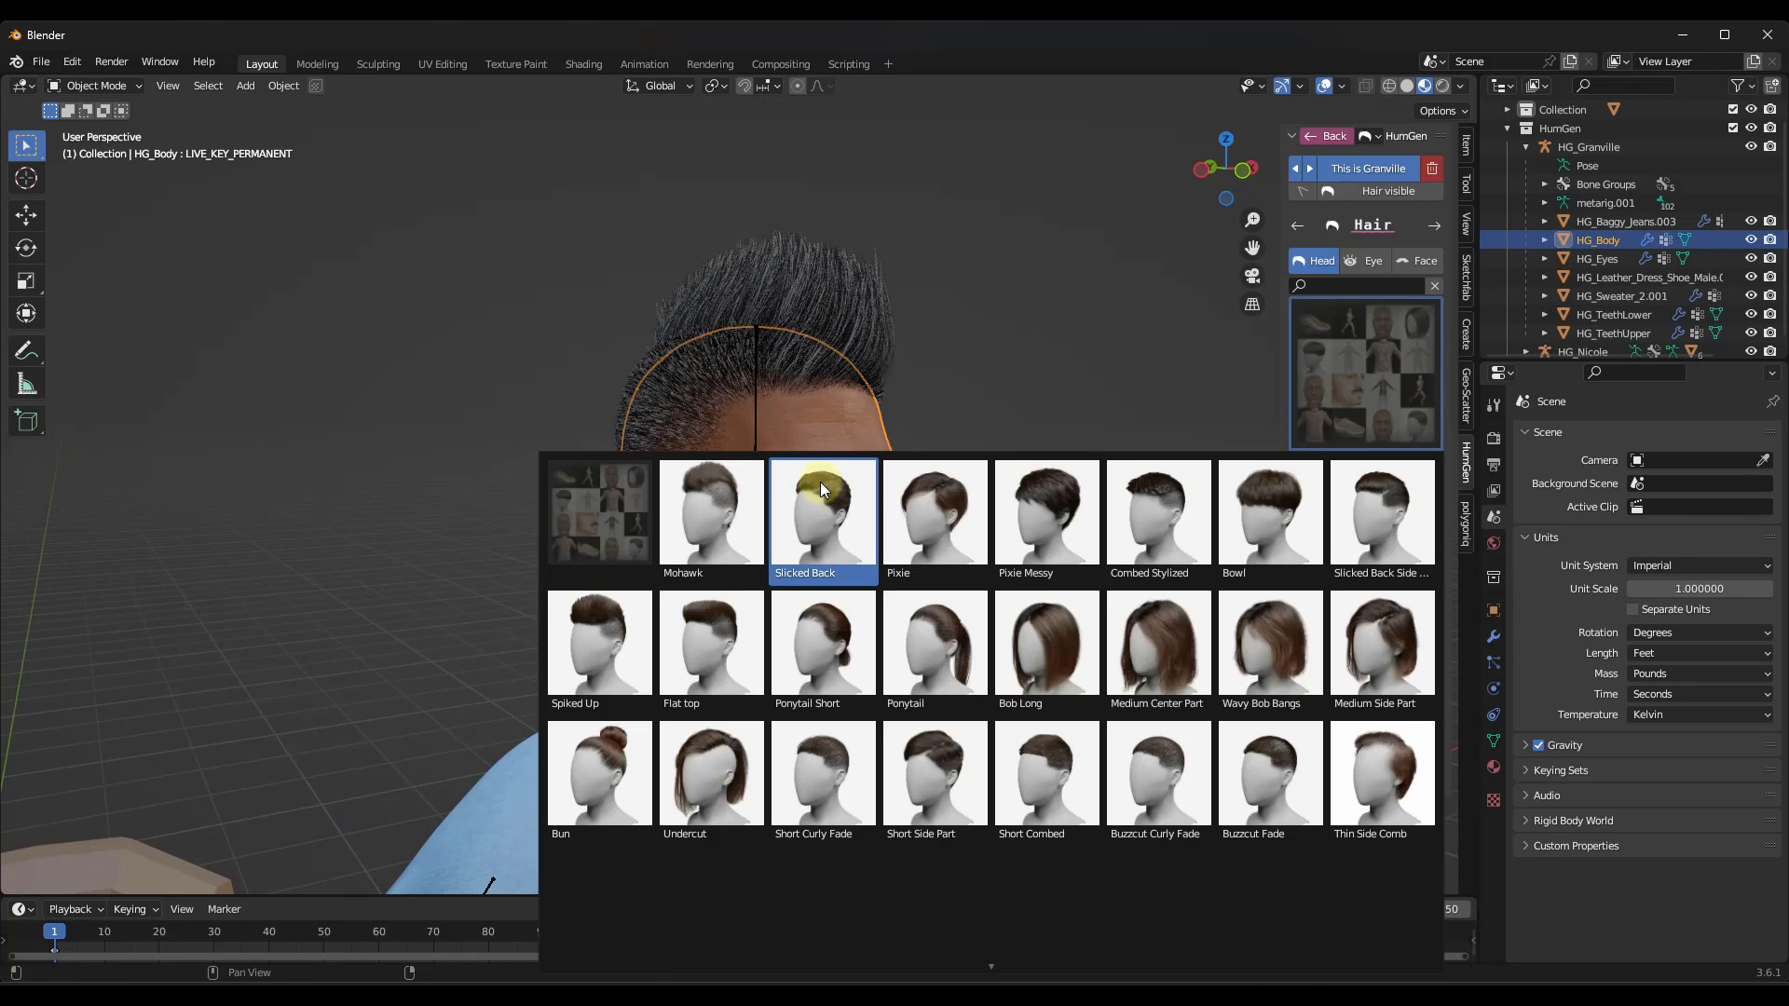
Try the Slicked Back, Pixie Messy and Combed Stylized hairstyles, and settle on Short Curly Fade
{"action": "left_click", "coordinate": [820, 482]}
{"action": "left_click", "coordinate": [1358, 365]}
{"action": "left_click", "coordinate": [1044, 501]}
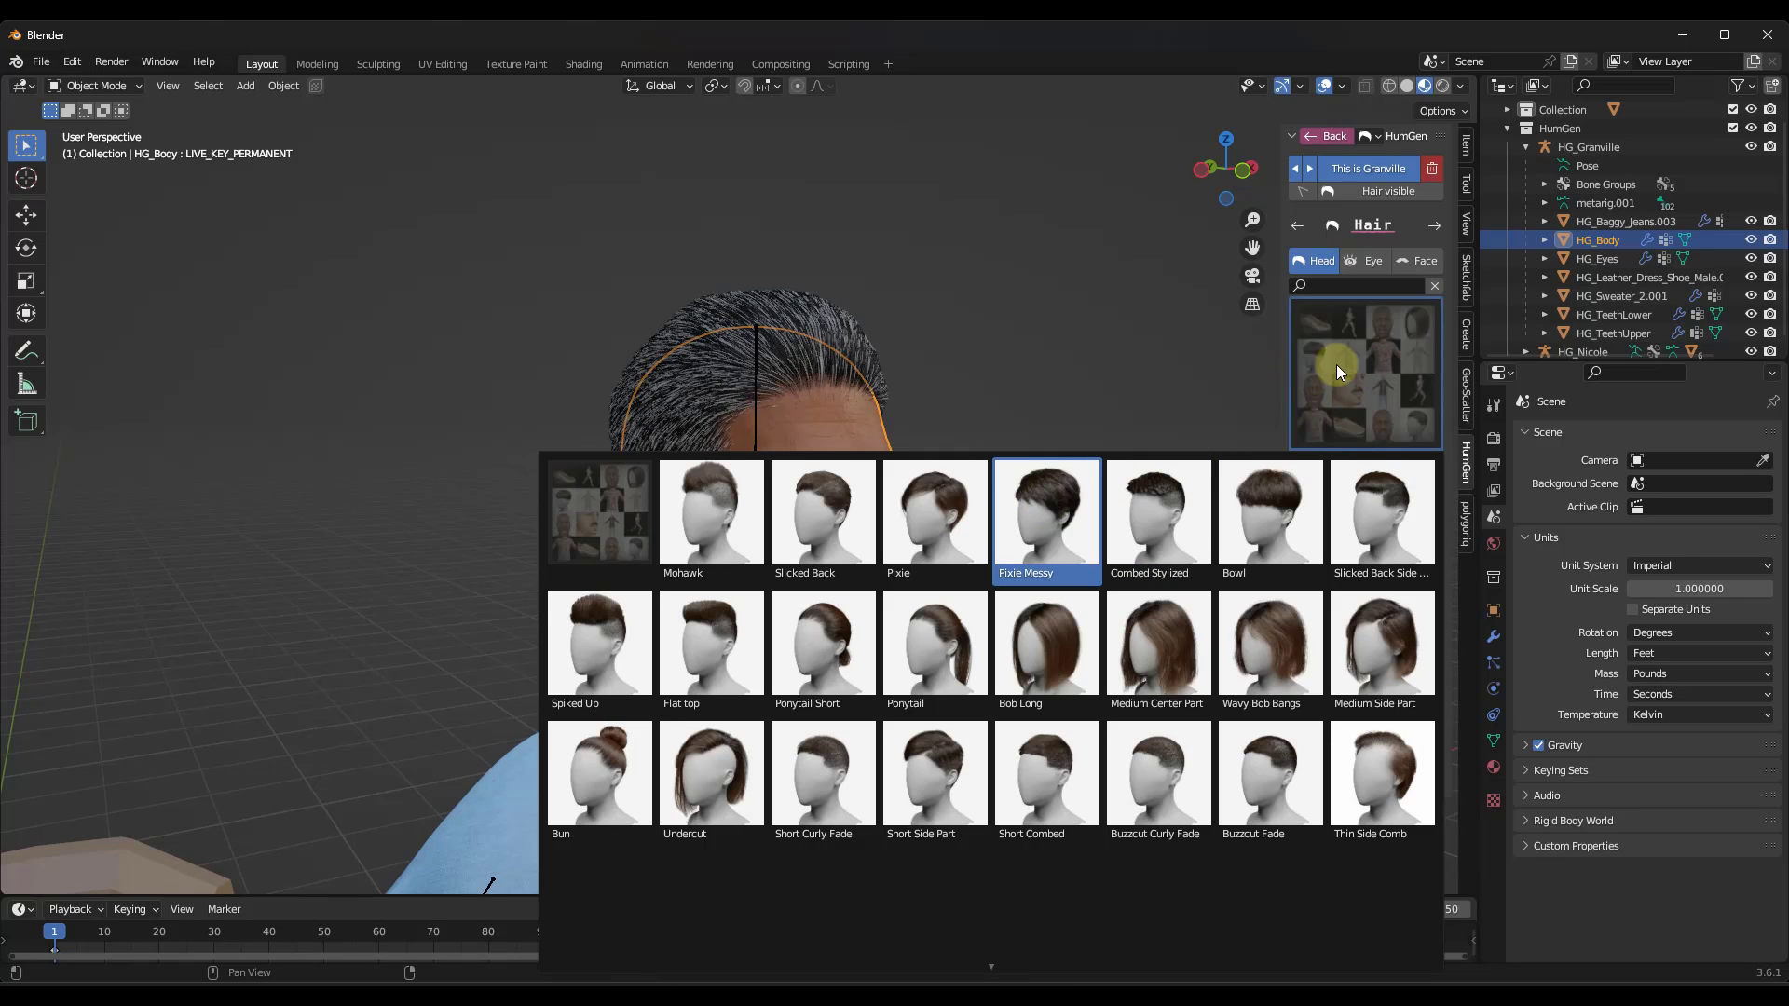
{"action": "left_click", "coordinate": [1352, 360]}
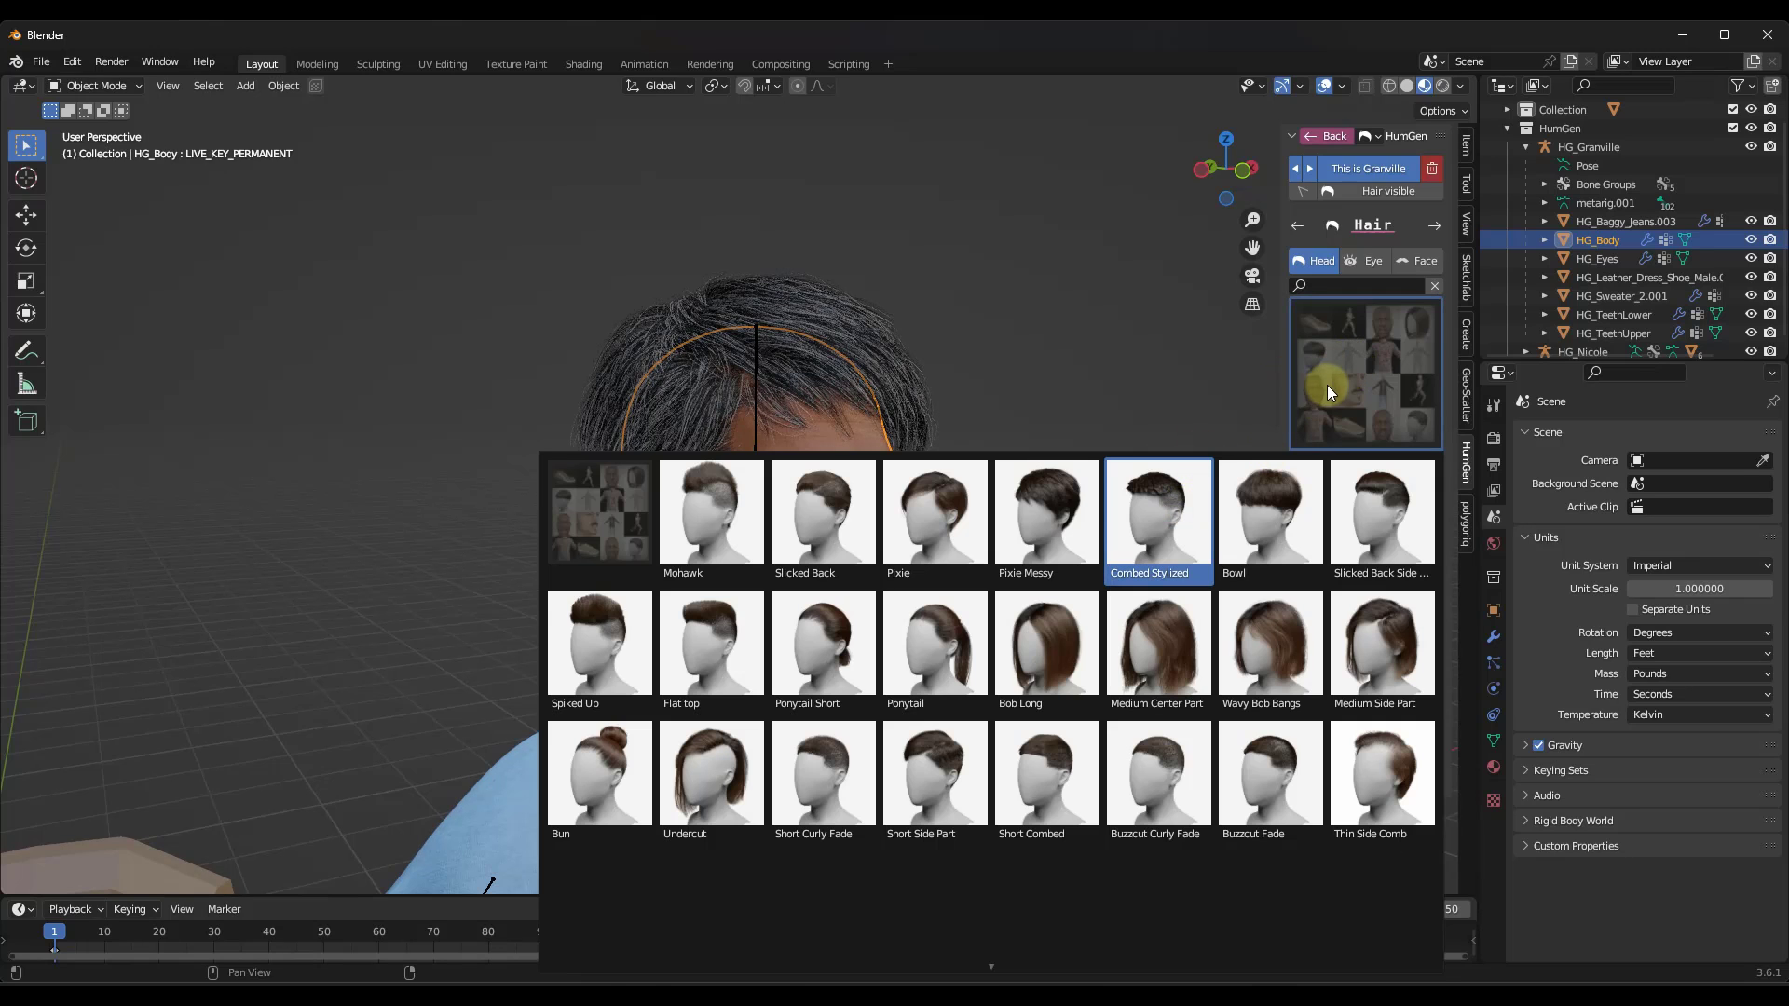
{"action": "left_click", "coordinate": [1338, 361]}
{"action": "left_click", "coordinate": [1338, 361]}
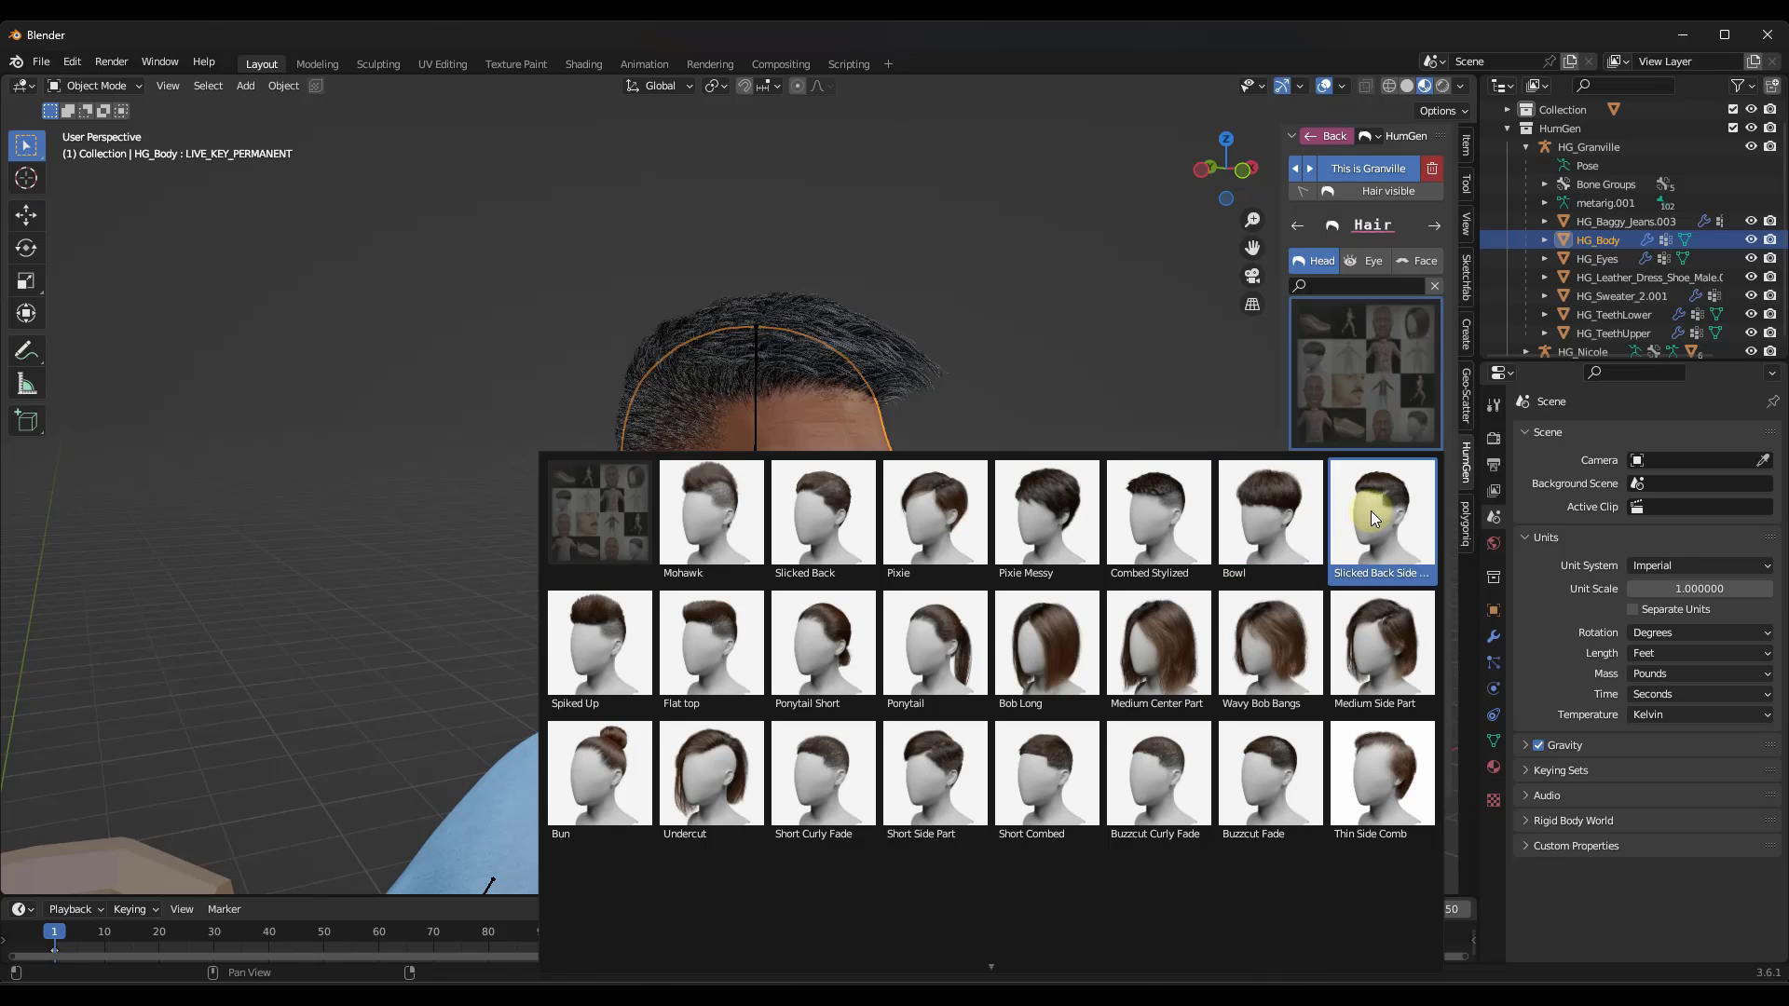
{"action": "left_click", "coordinate": [857, 793]}
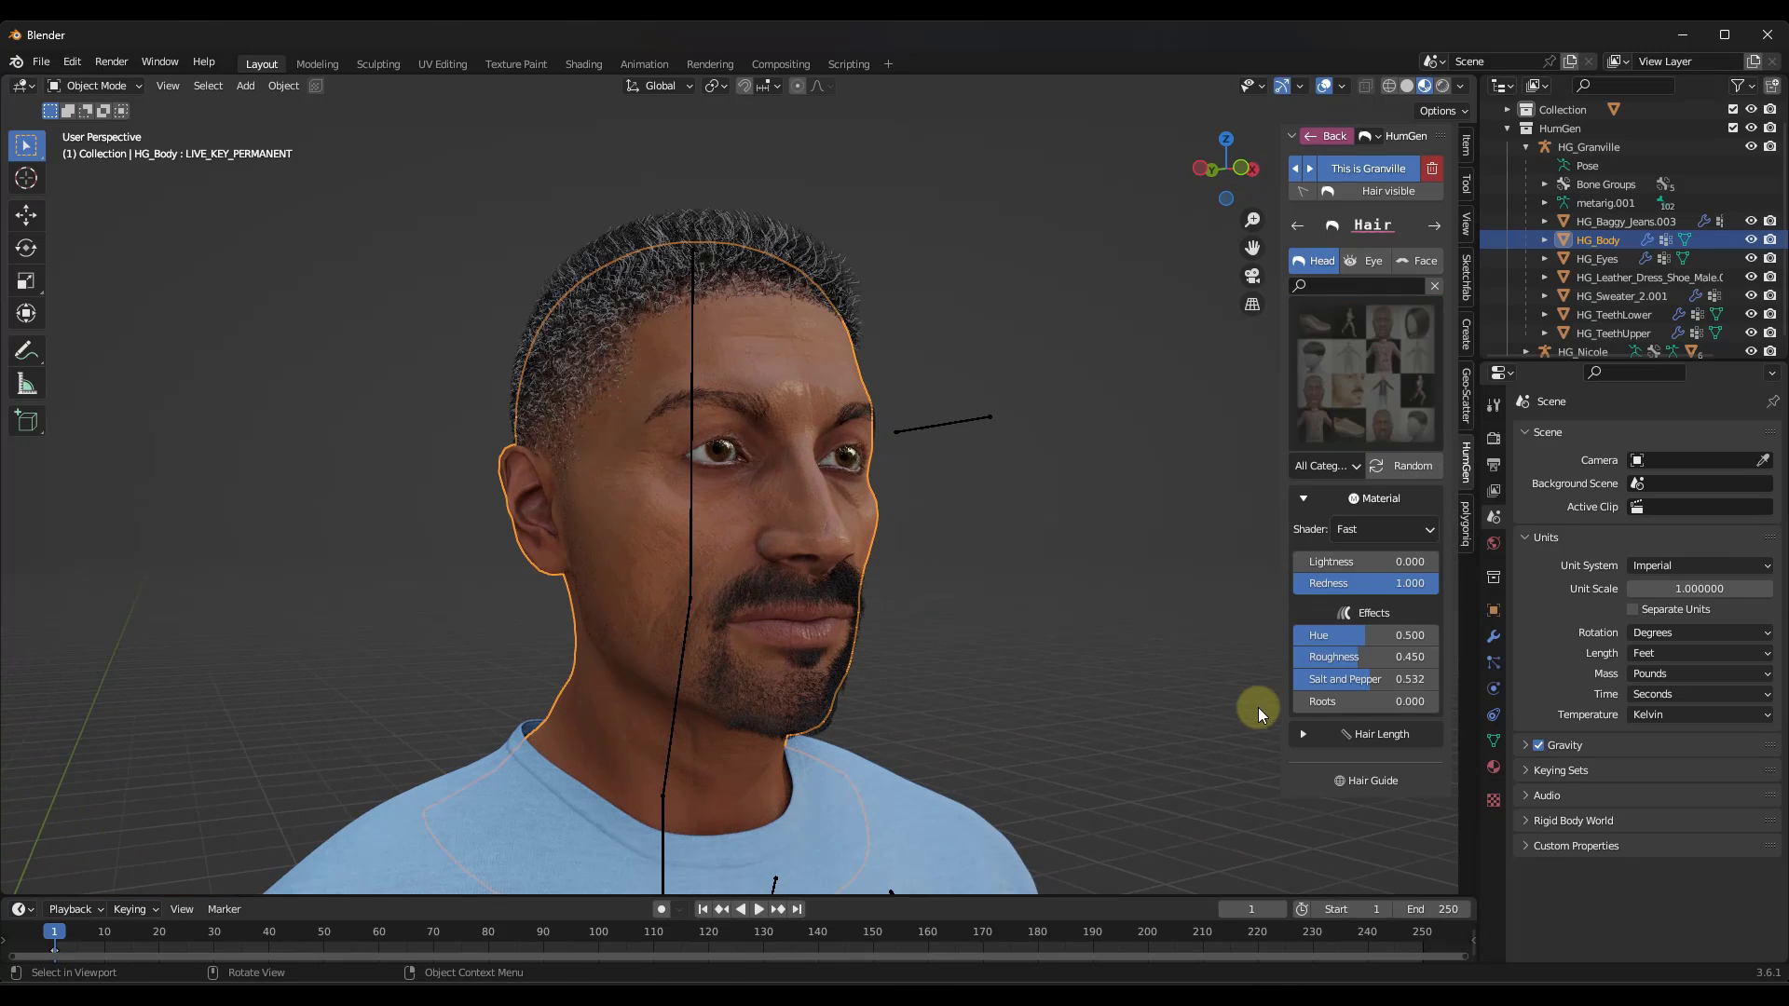
Adjust the hair length, setting the top curls to 0.391 and the short fade to 0.935, and keep Salt and Pepper at 0.532
{"action": "left_click", "coordinate": [1314, 733]}
{"action": "left_click_drag", "start_coordinate": [1389, 761], "coordinate": [1343, 761]}
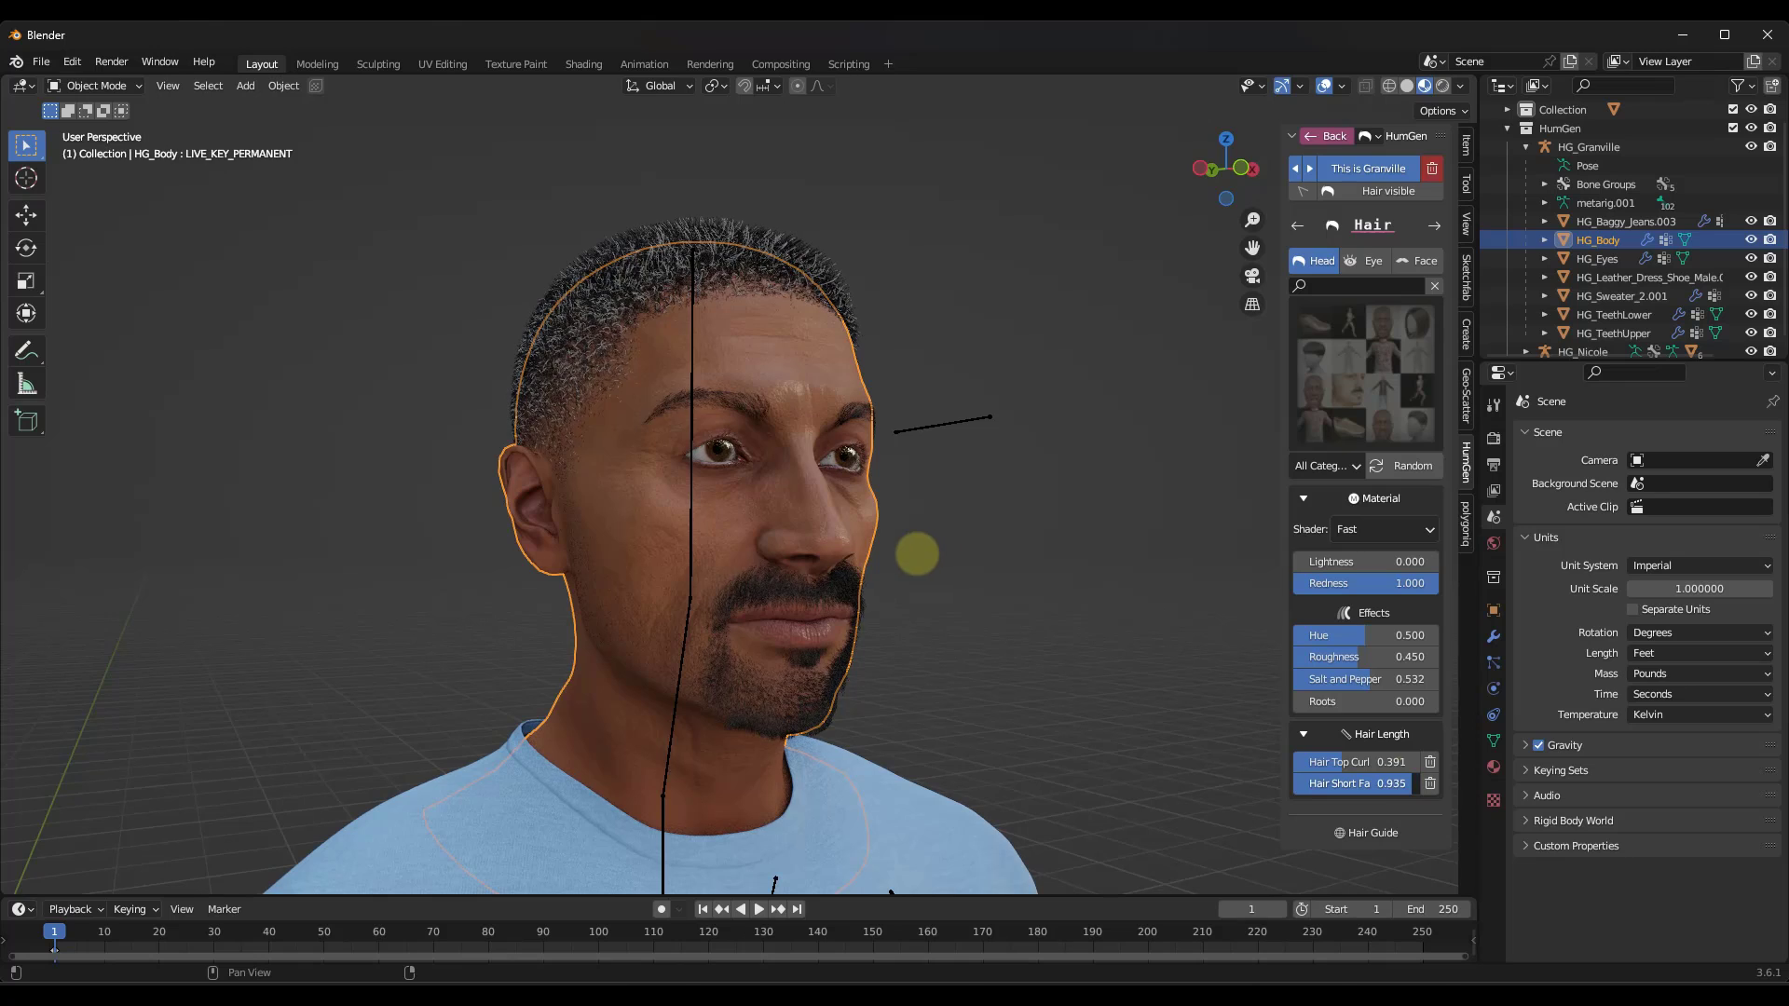
{"action": "left_click_drag", "start_coordinate": [1368, 678], "coordinate": [1359, 679]}
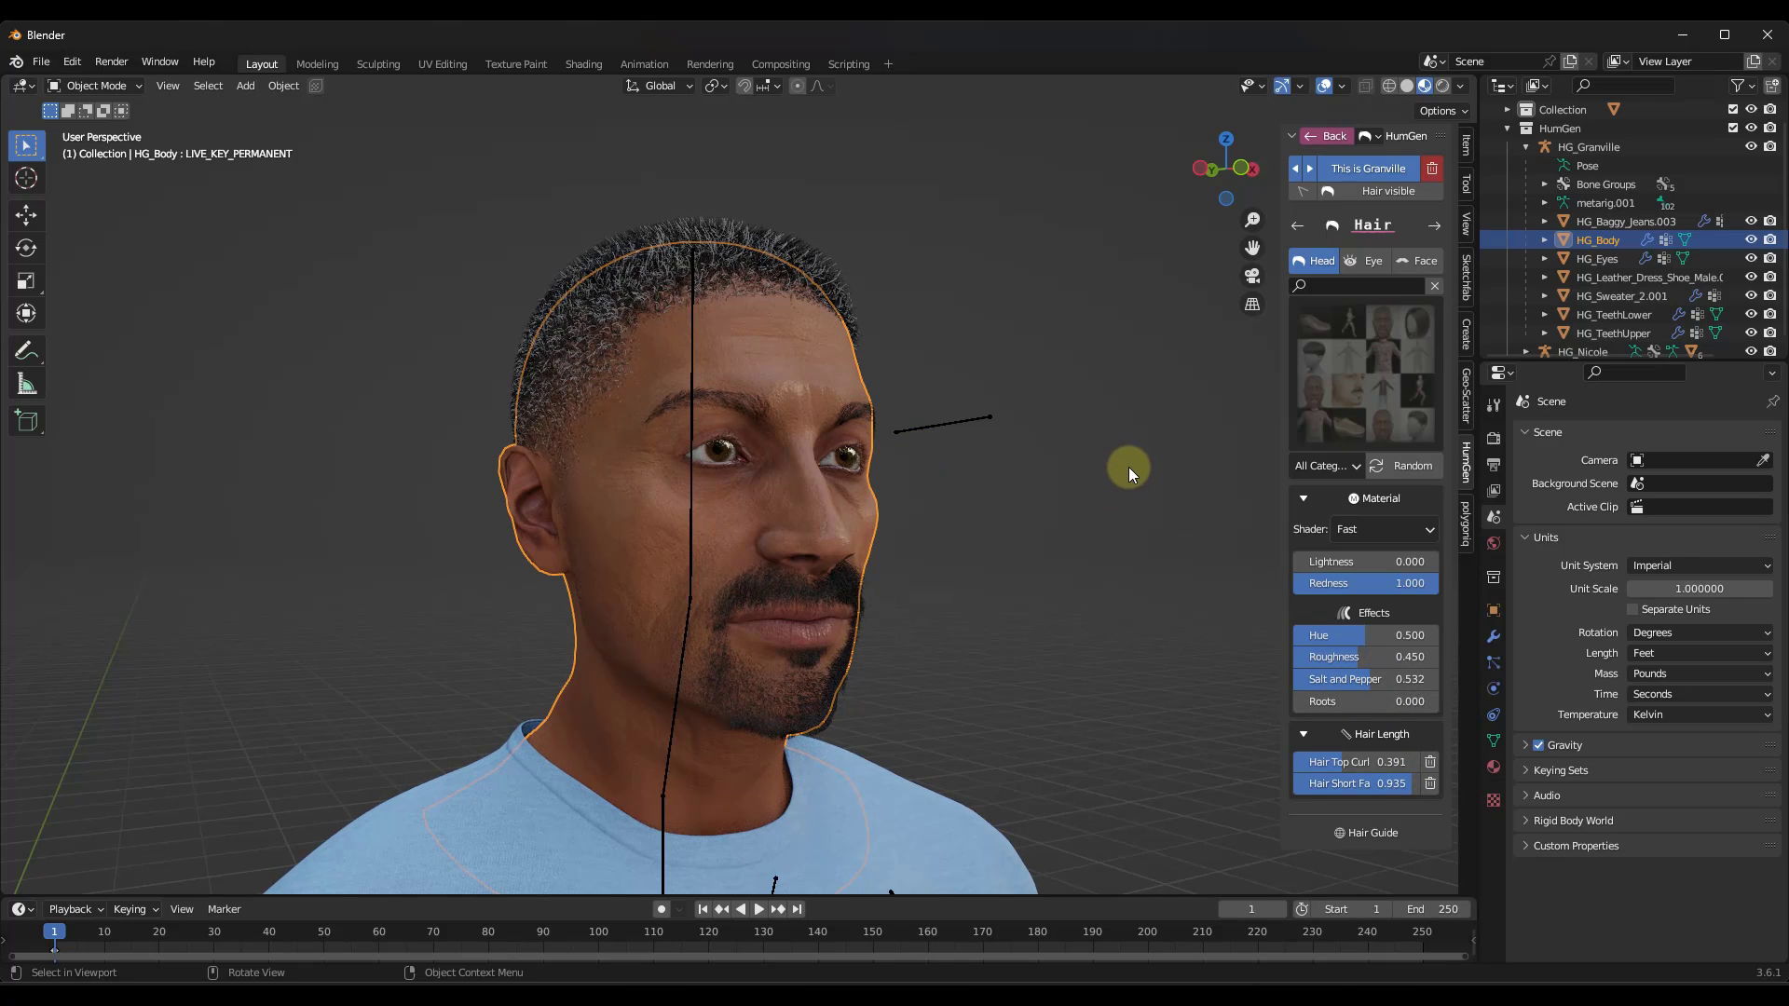
Try the Handlebar Mustache from the face hair library on the male human, and replace it with Full Beard 1
{"action": "left_click", "coordinate": [1412, 260]}
{"action": "left_click", "coordinate": [1380, 391]}
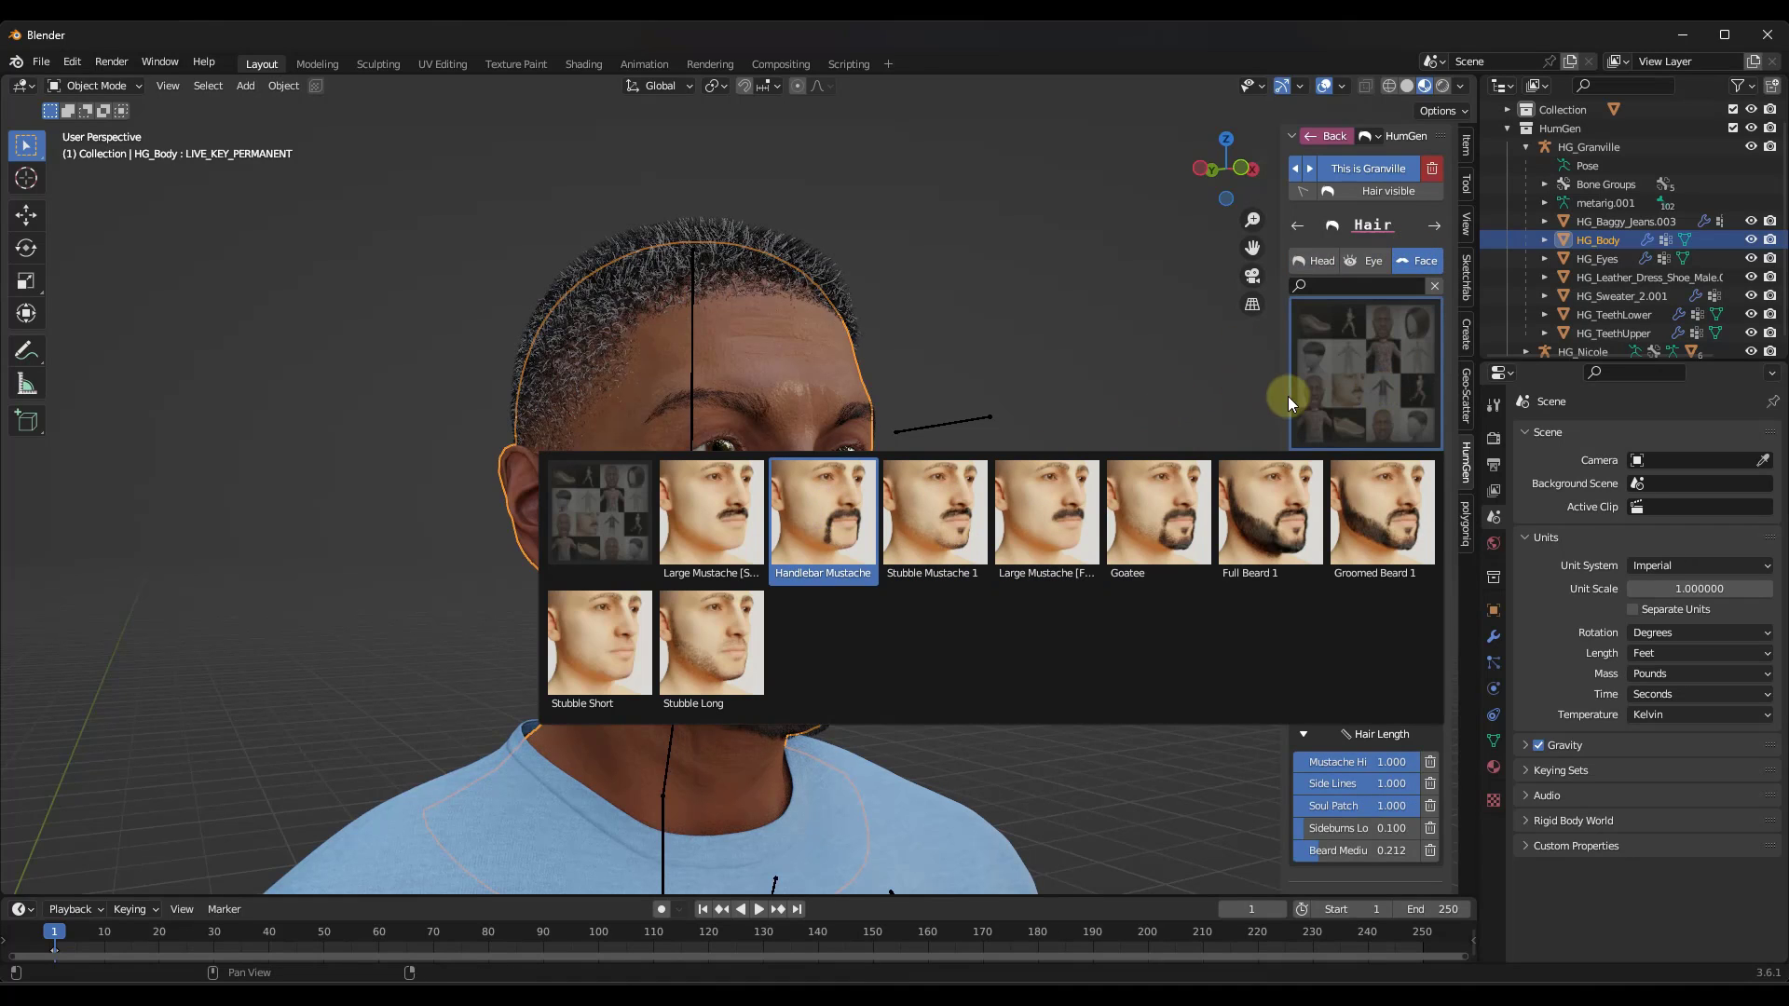
{"action": "left_click", "coordinate": [811, 499]}
{"action": "left_click", "coordinate": [1348, 374]}
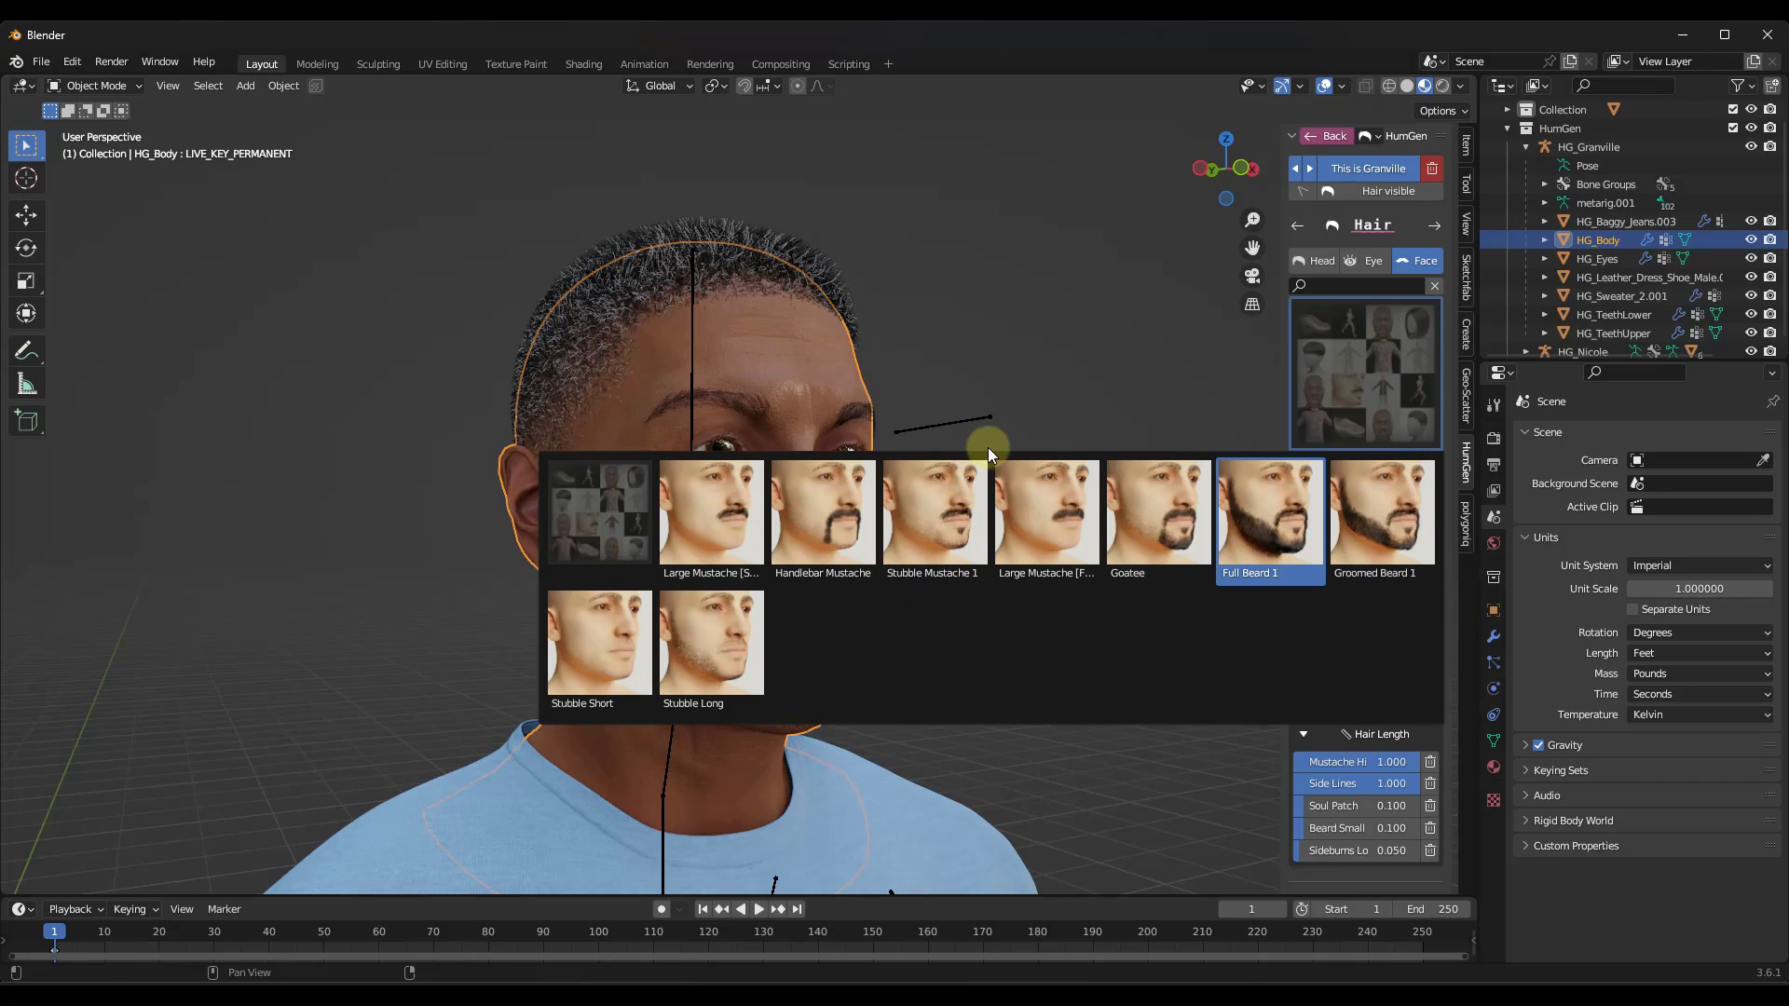
{"action": "key", "text": "Return"}
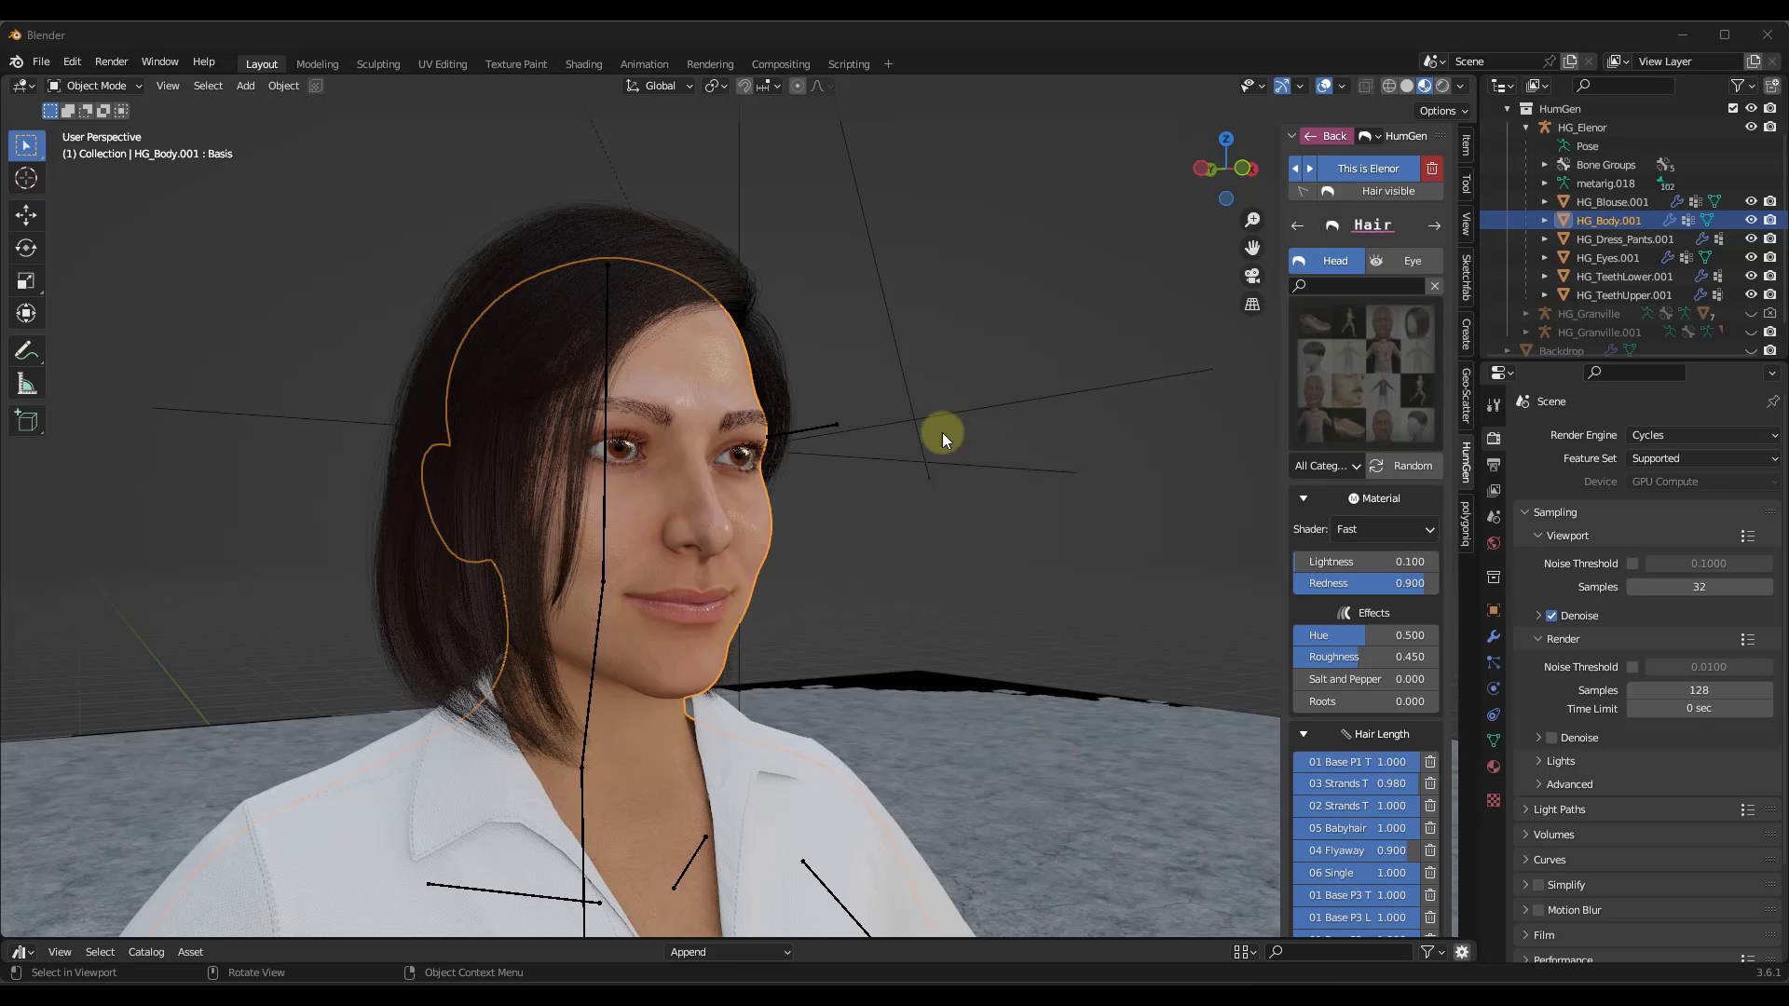
Try the Short Curly Fade and Bun Bangs hairstyles on the female human, and return to Medium Side Part
{"action": "left_click", "coordinate": [1381, 357]}
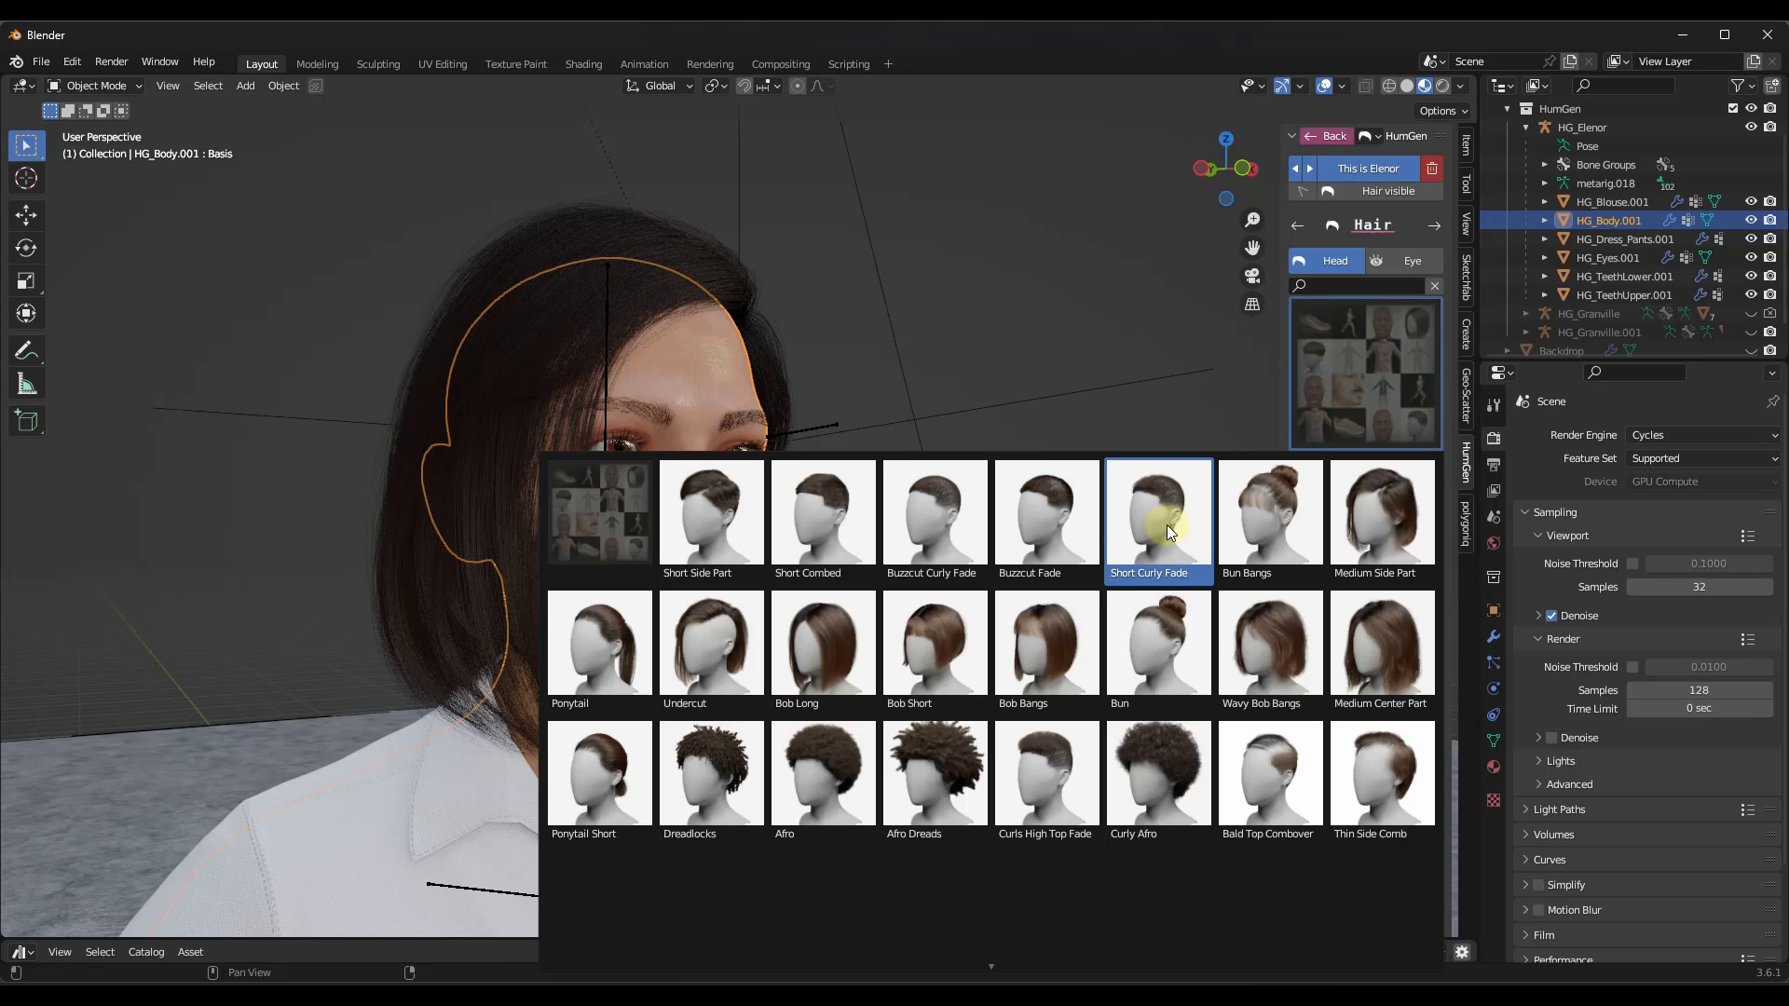
{"action": "left_click", "coordinate": [1165, 523]}
{"action": "left_click", "coordinate": [1354, 388]}
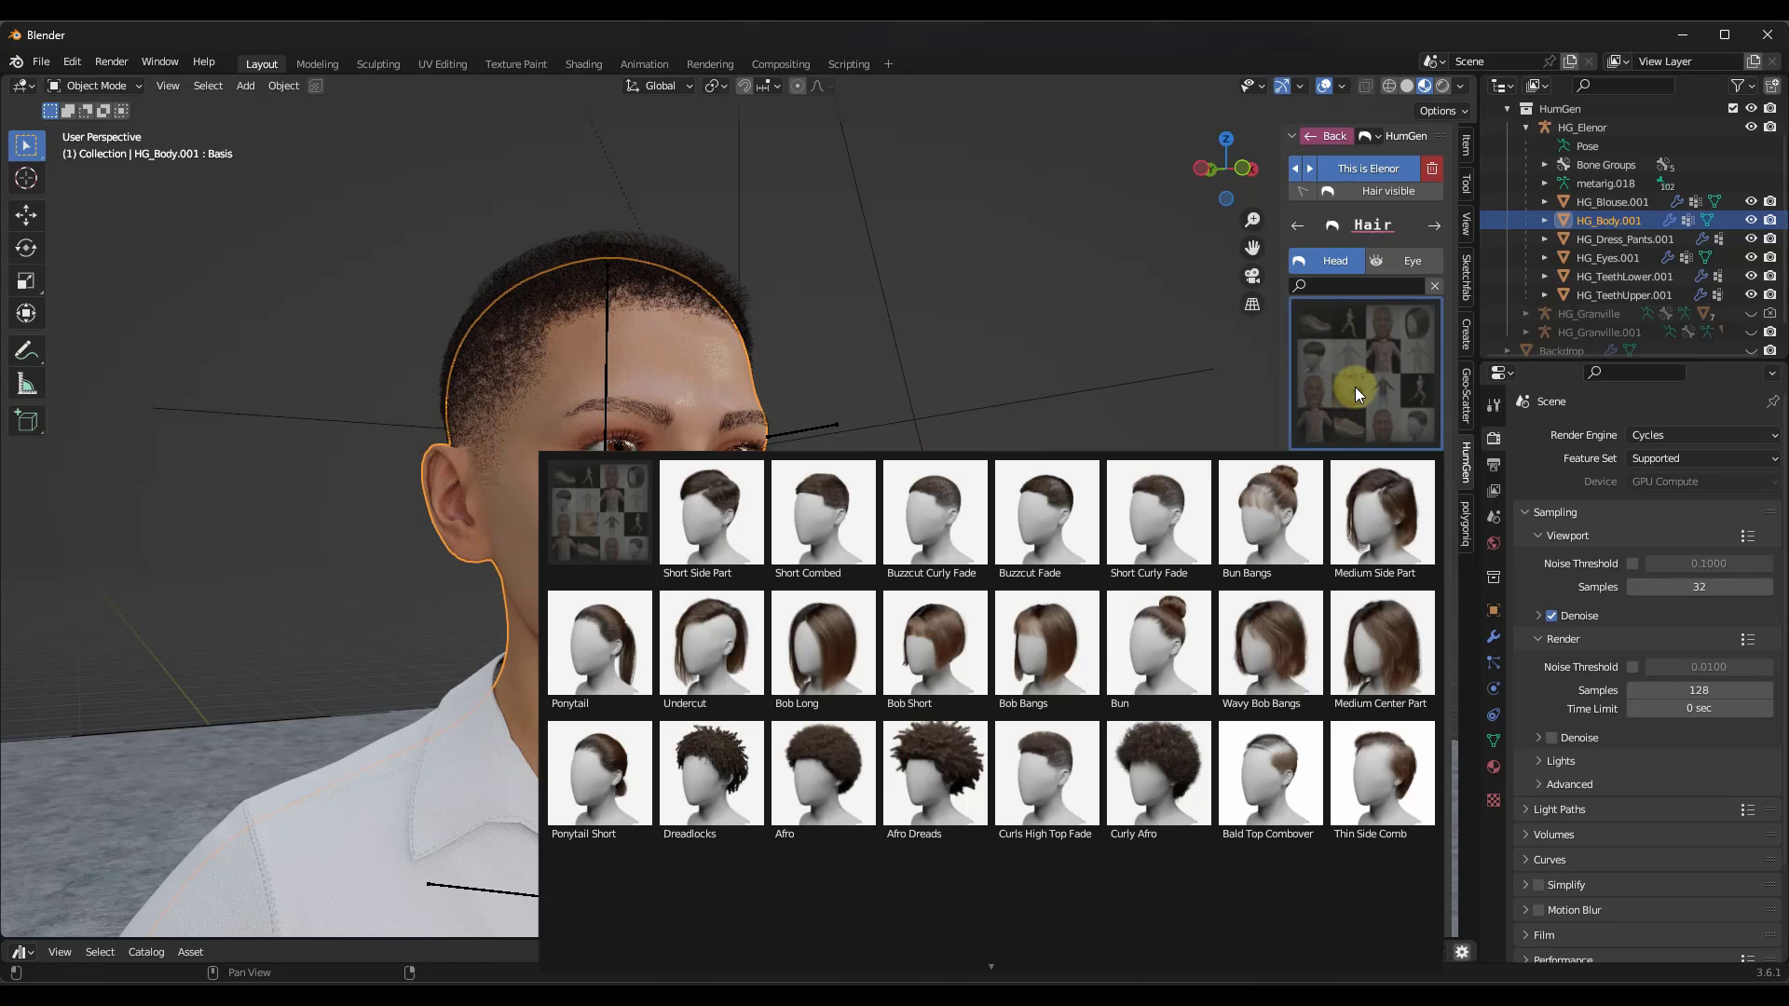
{"action": "left_click", "coordinate": [1284, 600]}
{"action": "left_click", "coordinate": [1356, 385]}
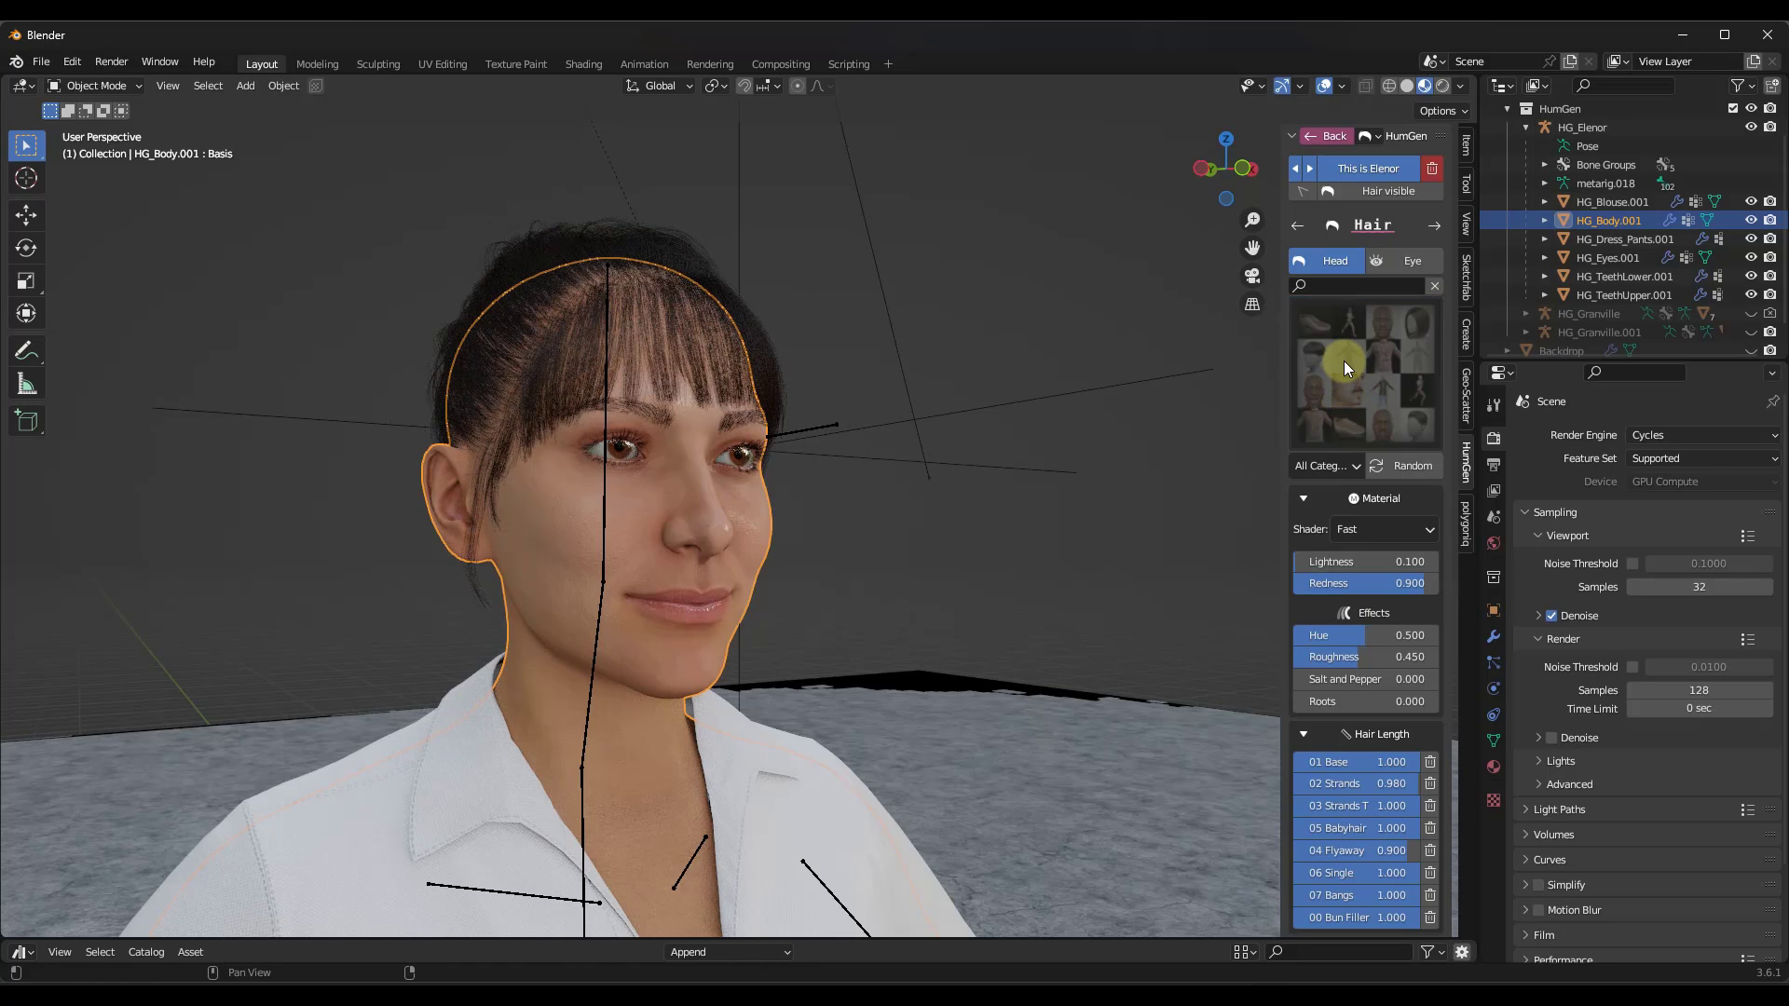
{"action": "left_click", "coordinate": [1344, 361]}
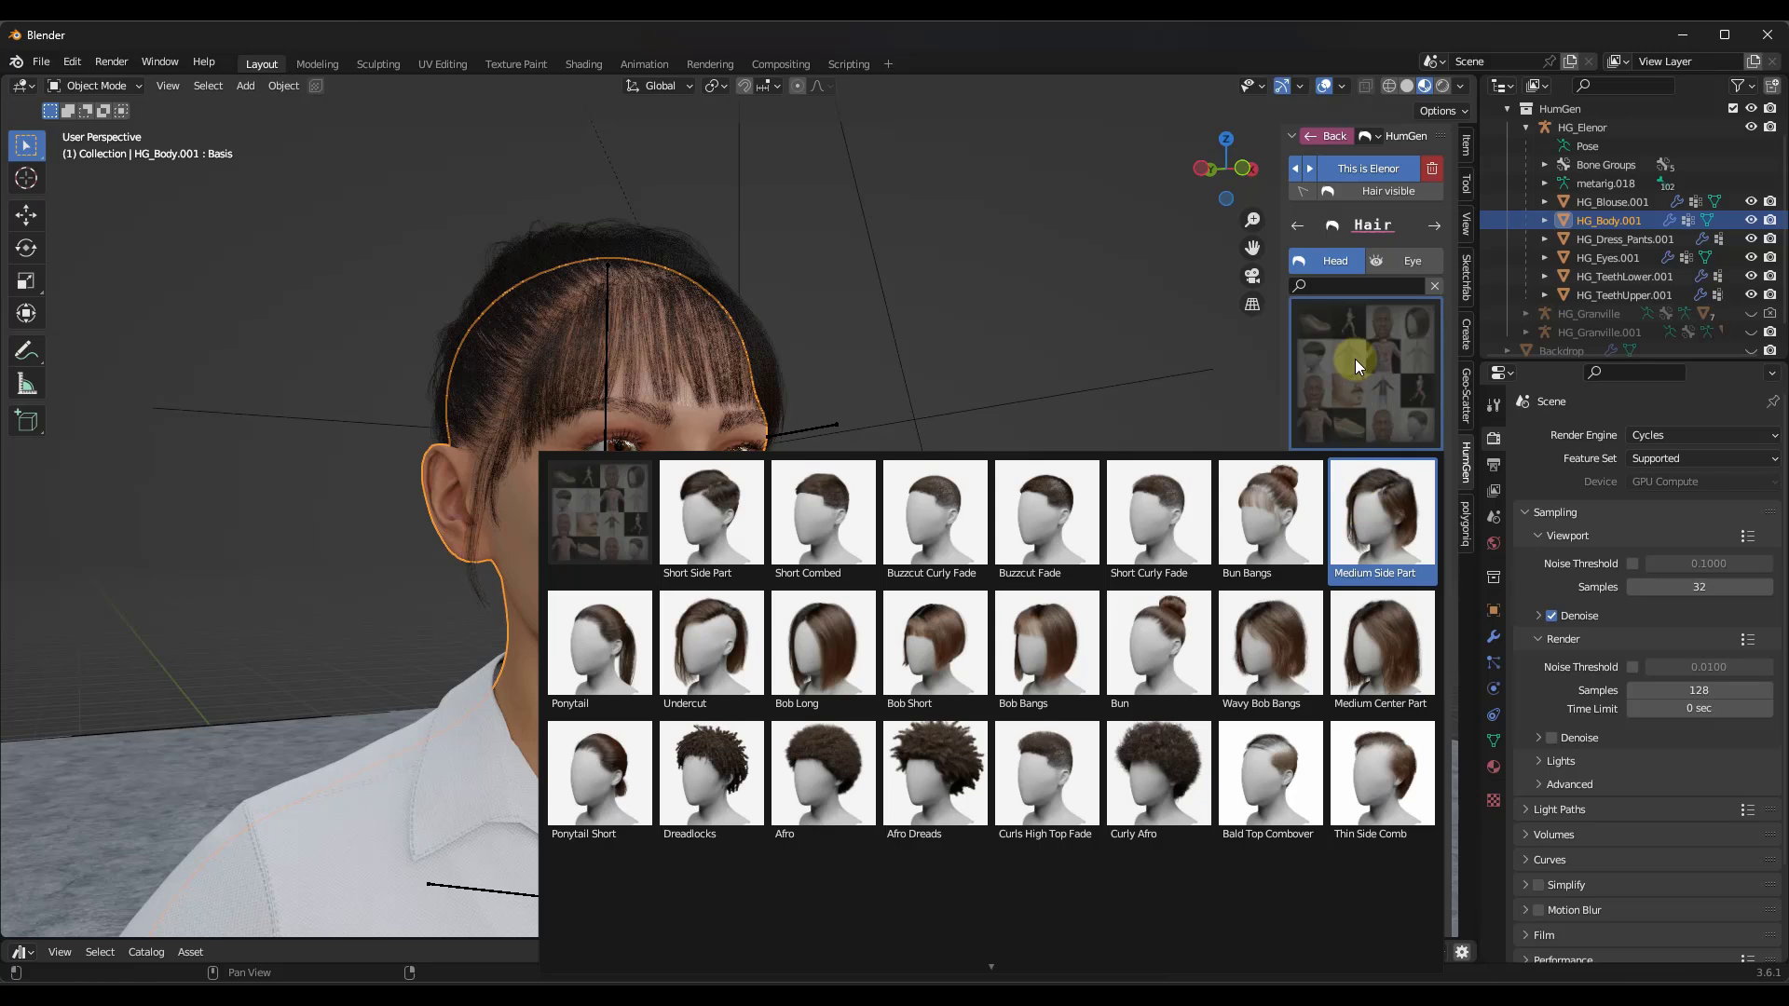
{"action": "left_click", "coordinate": [1355, 360]}
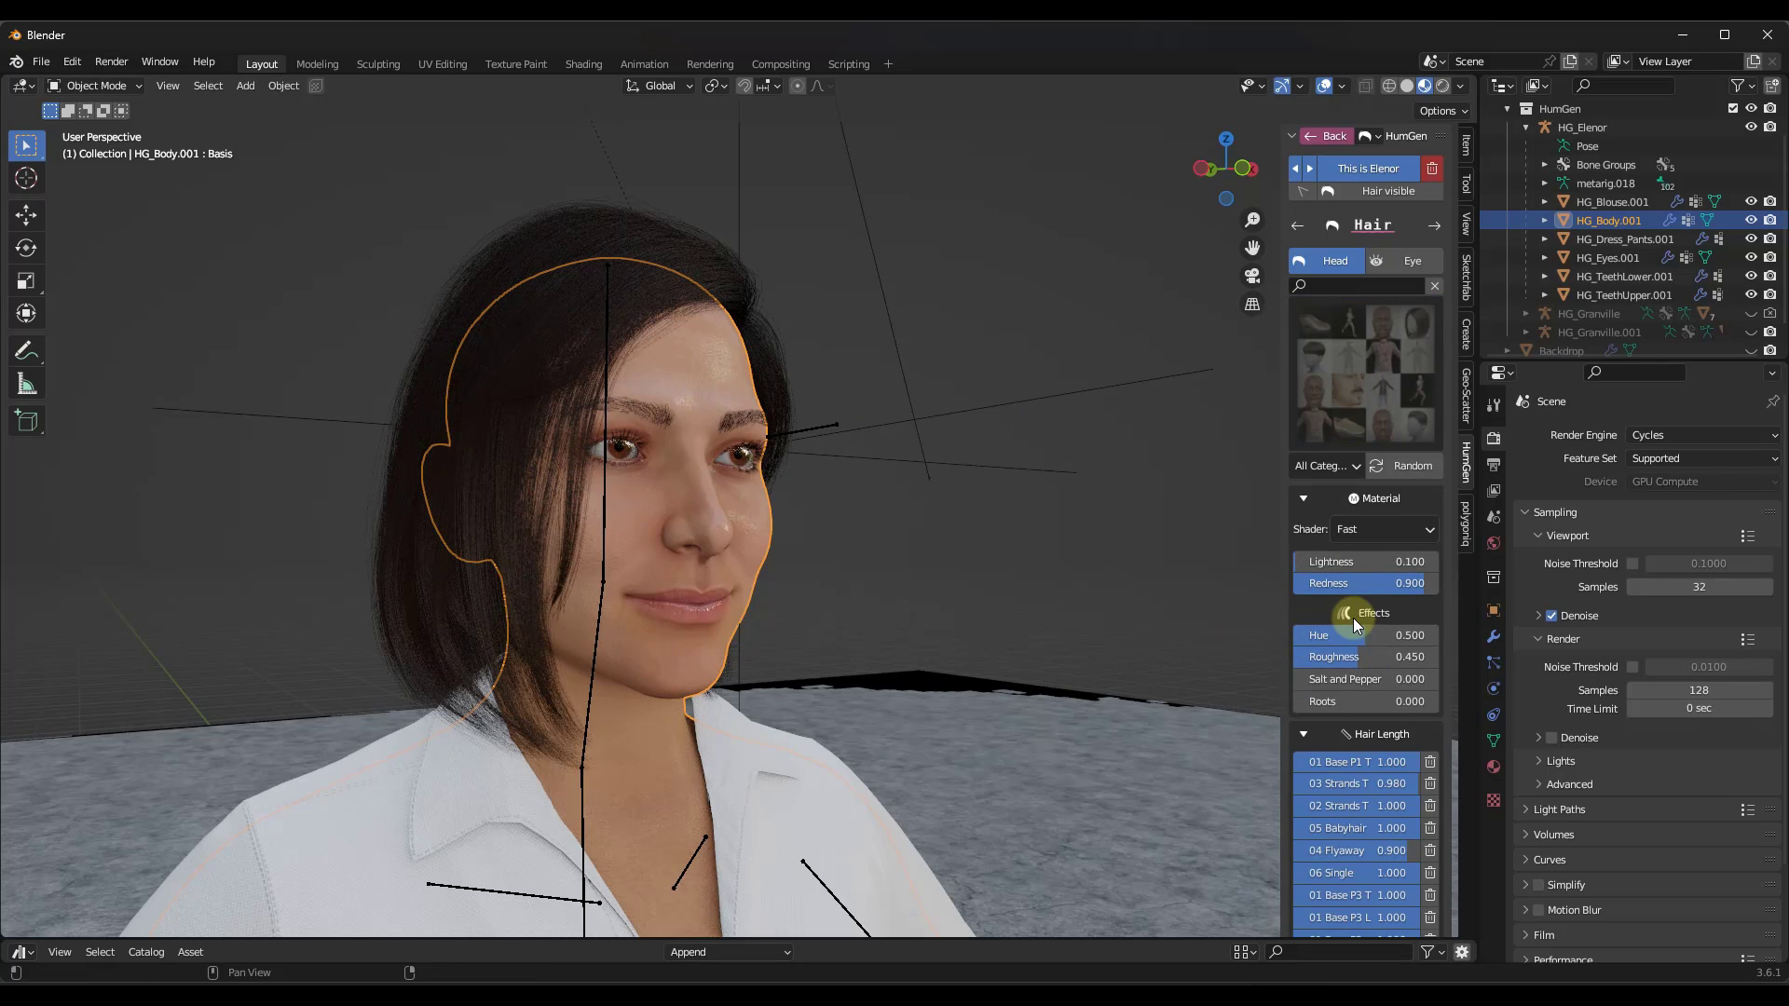
Tint the female human's hair with Hue 0.475, Roots 0.418, Root Lightness 2.500 and Root Redness 0.603, and preview it in rendered shading
{"action": "scroll", "coordinate": [1392, 643], "scroll_direction": "down", "scroll_amount": 7}
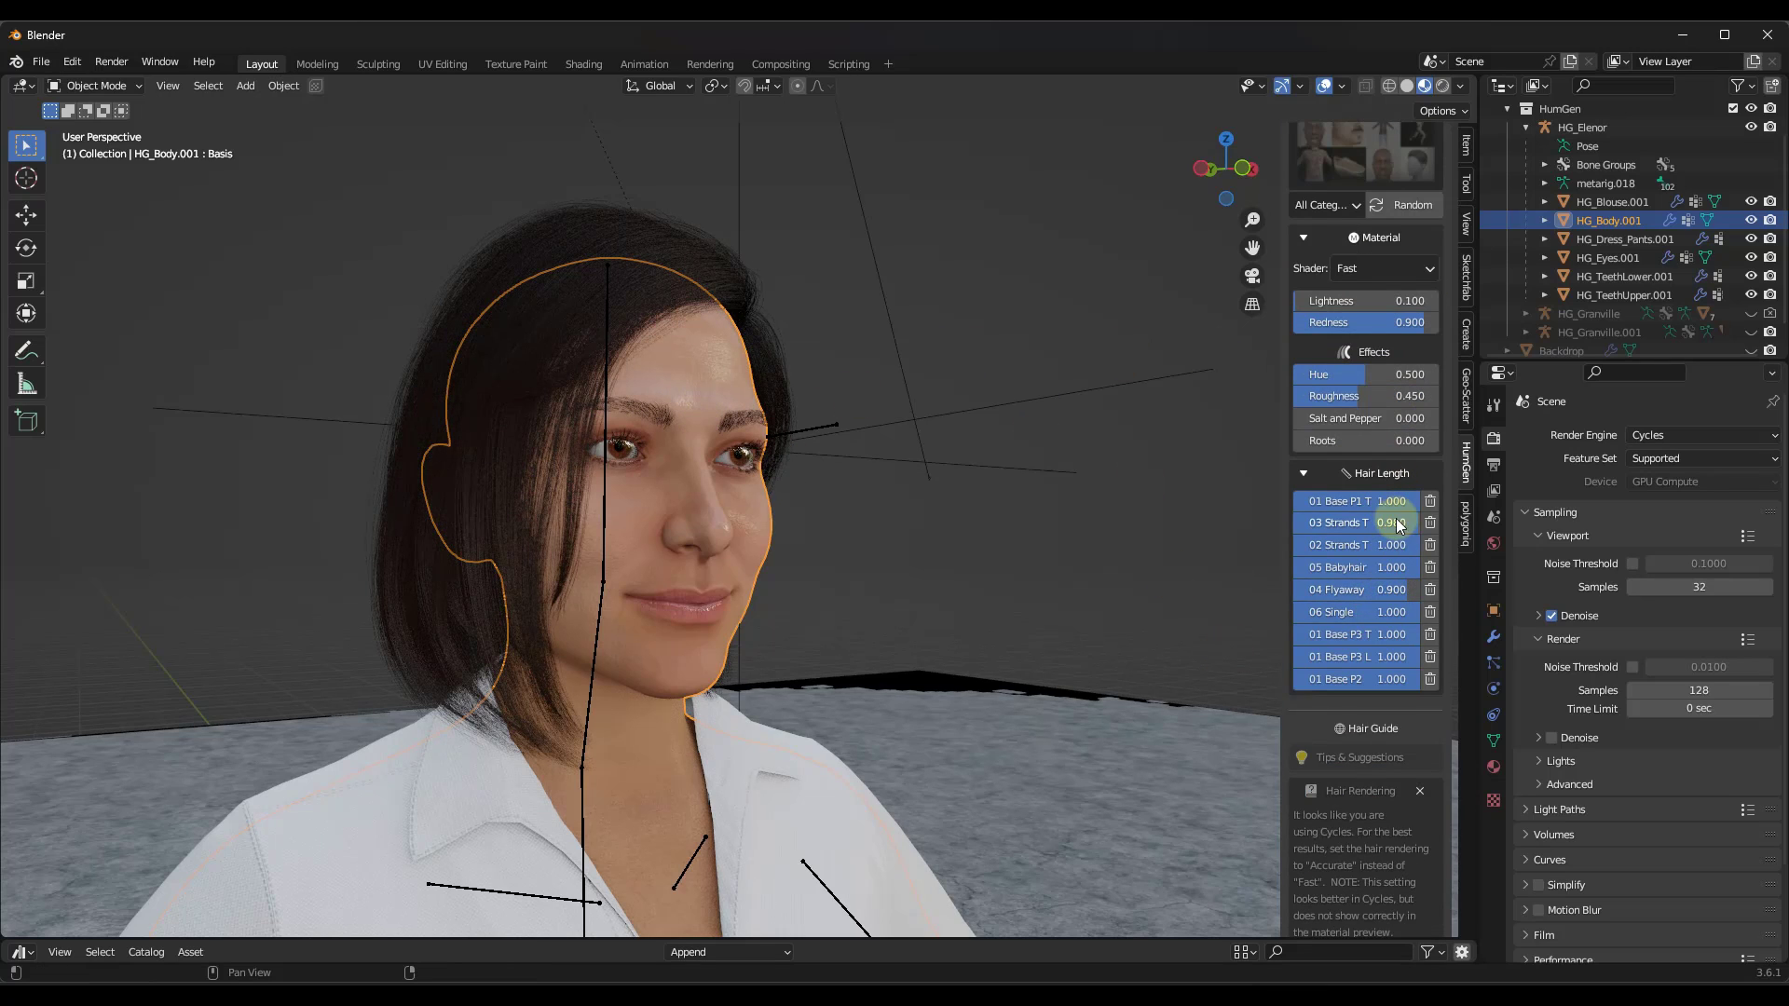
{"action": "mouse_move", "coordinate": [929, 501]}
{"action": "left_mouse_down"}
{"action": "mouse_move", "coordinate": [819, 507]}
{"action": "mouse_move", "coordinate": [903, 507]}
{"action": "mouse_move", "coordinate": [850, 522]}
{"action": "mouse_move", "coordinate": [926, 531]}
{"action": "left_mouse_up"}
{"action": "left_click_drag", "start_coordinate": [1389, 527], "coordinate": [914, 523]}
{"action": "mouse_move", "coordinate": [1398, 503]}
{"action": "left_mouse_down"}
{"action": "mouse_move", "coordinate": [886, 507]}
{"action": "mouse_move", "coordinate": [1395, 535]}
{"action": "mouse_move", "coordinate": [851, 571]}
{"action": "mouse_move", "coordinate": [1423, 572]}
{"action": "mouse_move", "coordinate": [1397, 612]}
{"action": "mouse_move", "coordinate": [862, 618]}
{"action": "mouse_move", "coordinate": [1413, 643]}
{"action": "mouse_move", "coordinate": [914, 404]}
{"action": "mouse_move", "coordinate": [870, 411]}
{"action": "mouse_move", "coordinate": [1366, 490]}
{"action": "left_mouse_up"}
{"action": "left_click_drag", "start_coordinate": [1366, 376], "coordinate": [1381, 746]}
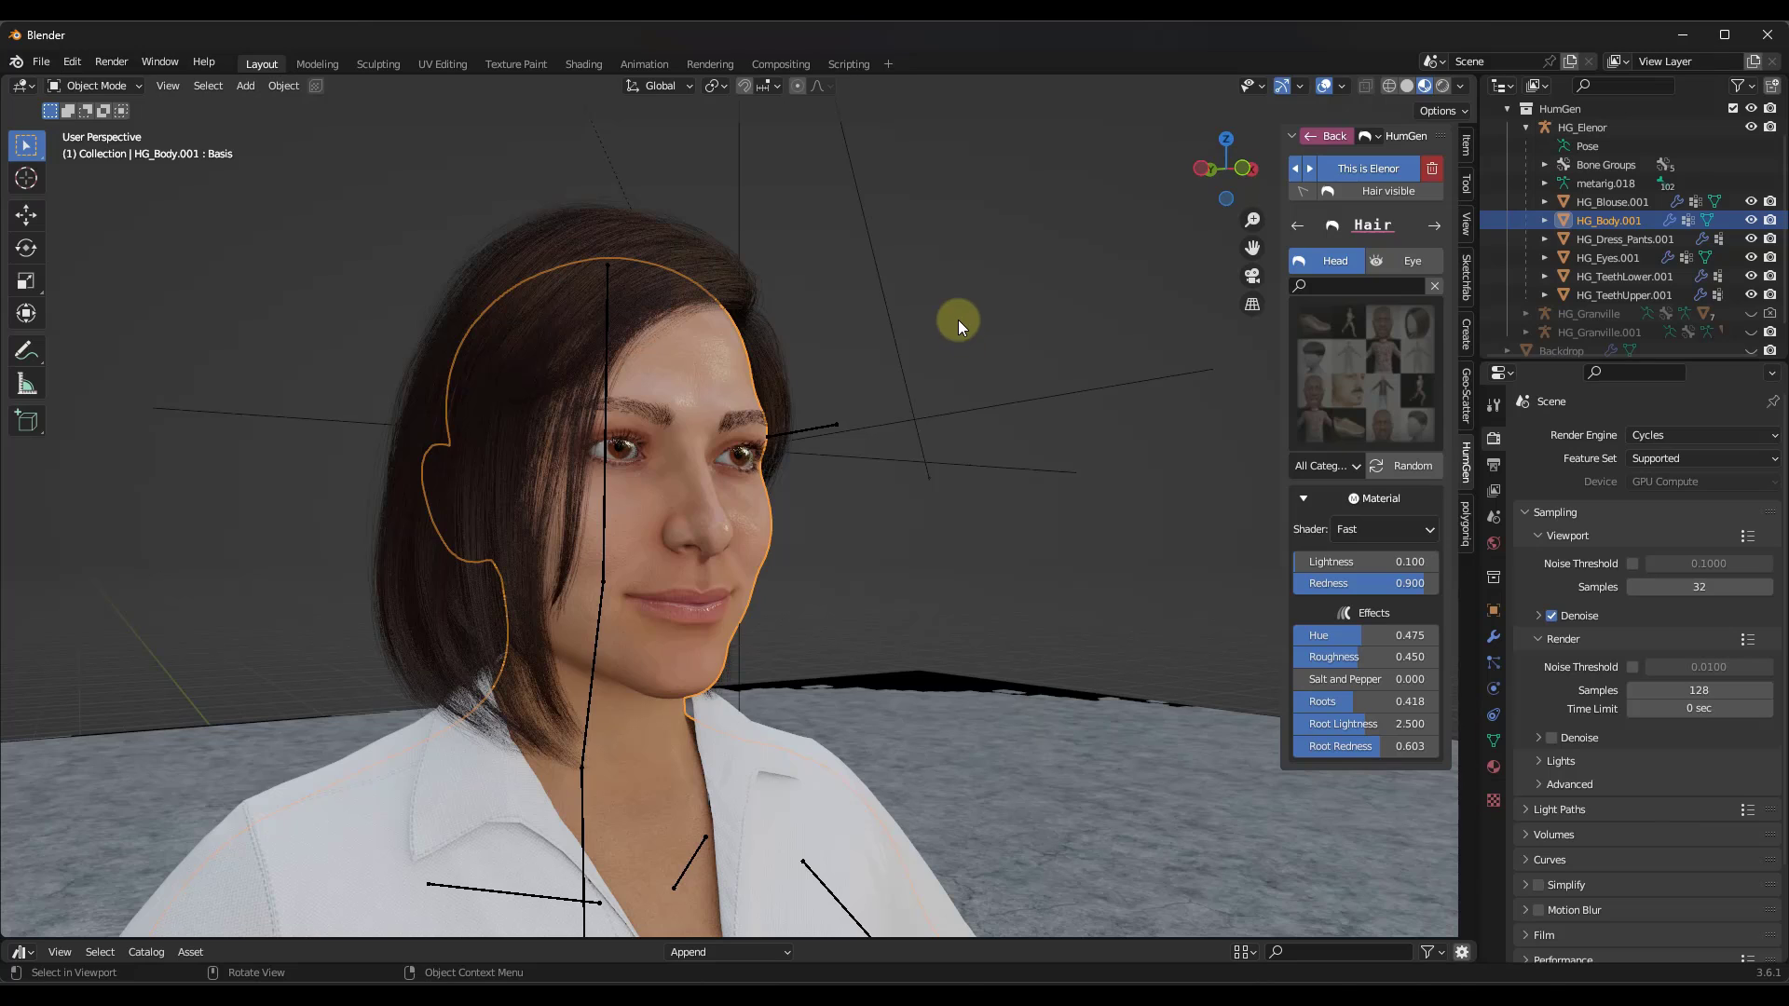
{"action": "left_click", "coordinate": [1442, 87]}
{"action": "left_click", "coordinate": [1298, 87]}
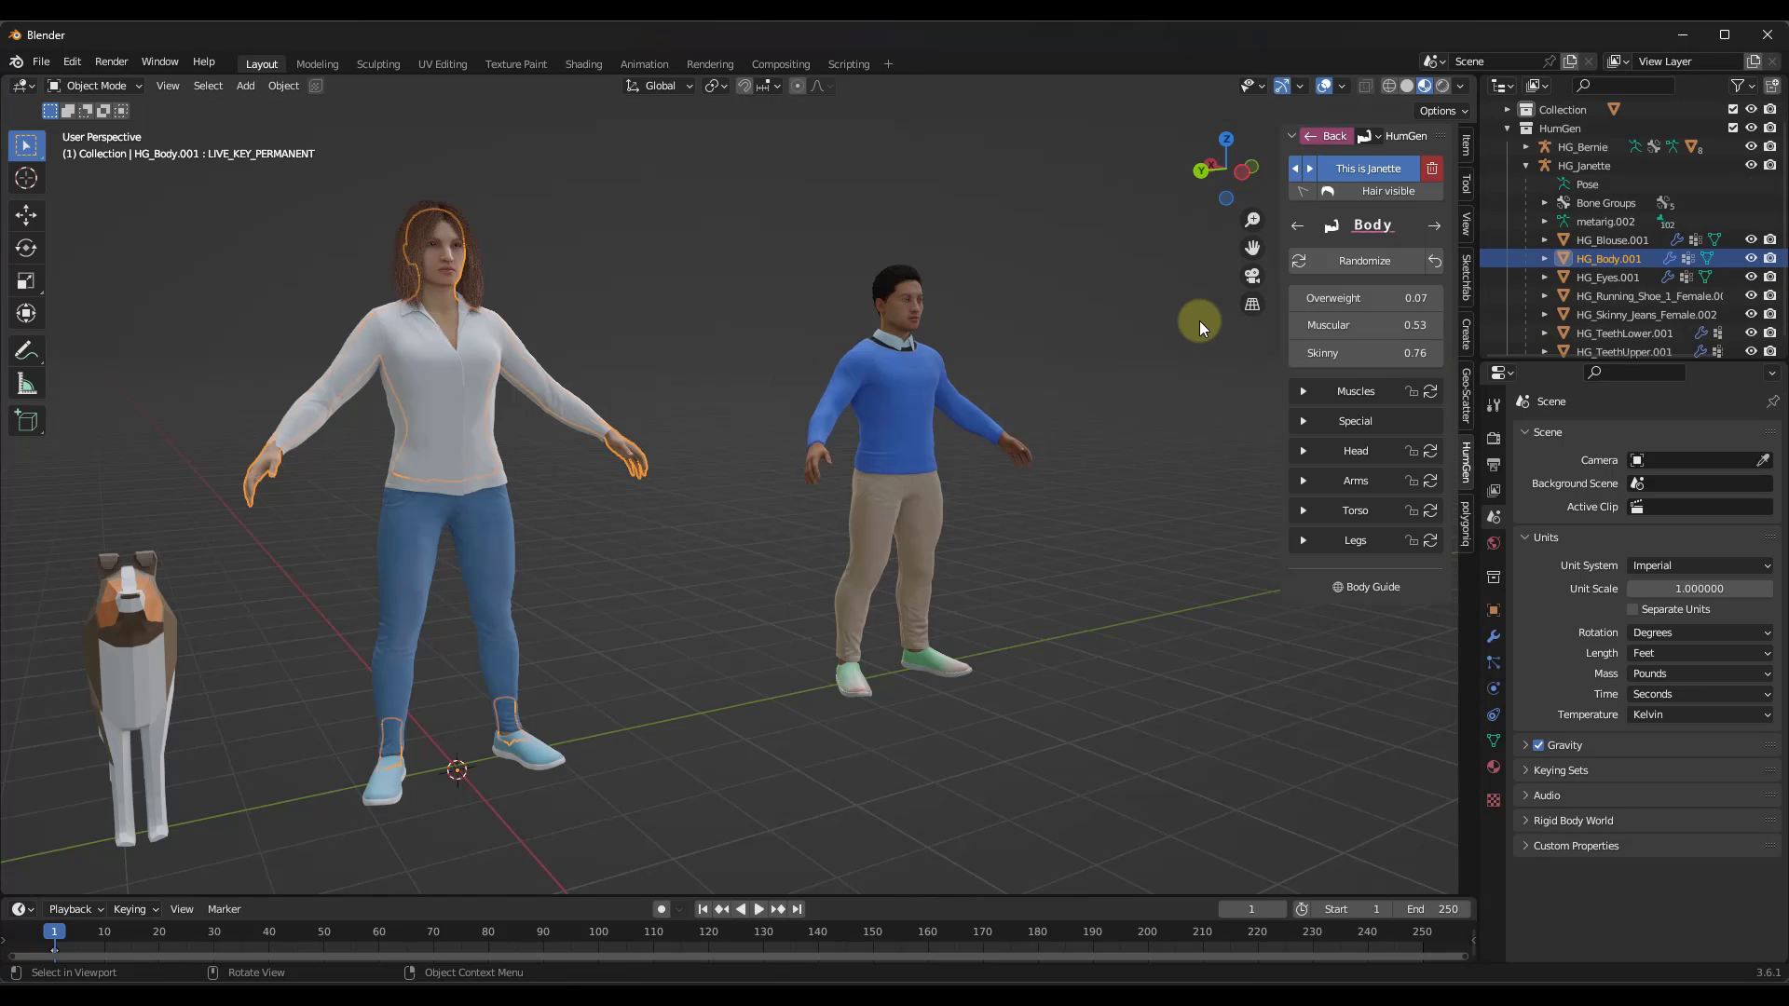
Bring up the standing female human's clothing settings, browse the available outfits and apply CEO
{"action": "left_click", "coordinate": [1371, 136]}
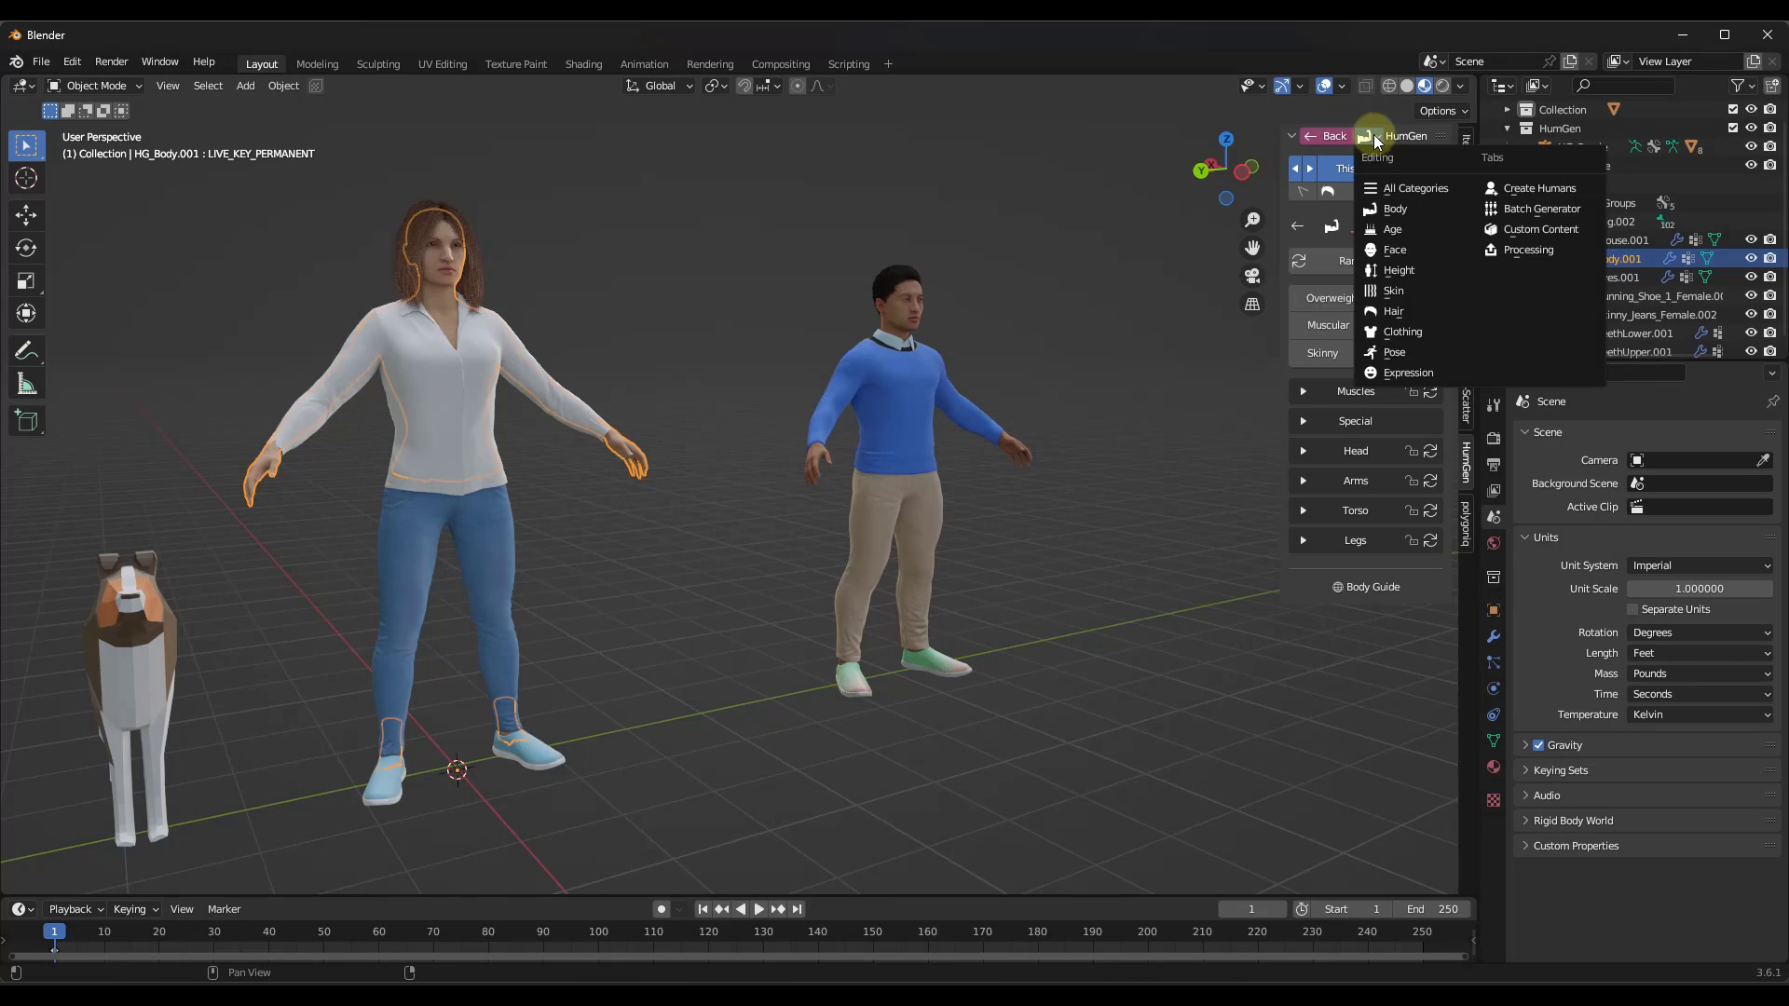
{"action": "left_click", "coordinate": [1400, 334]}
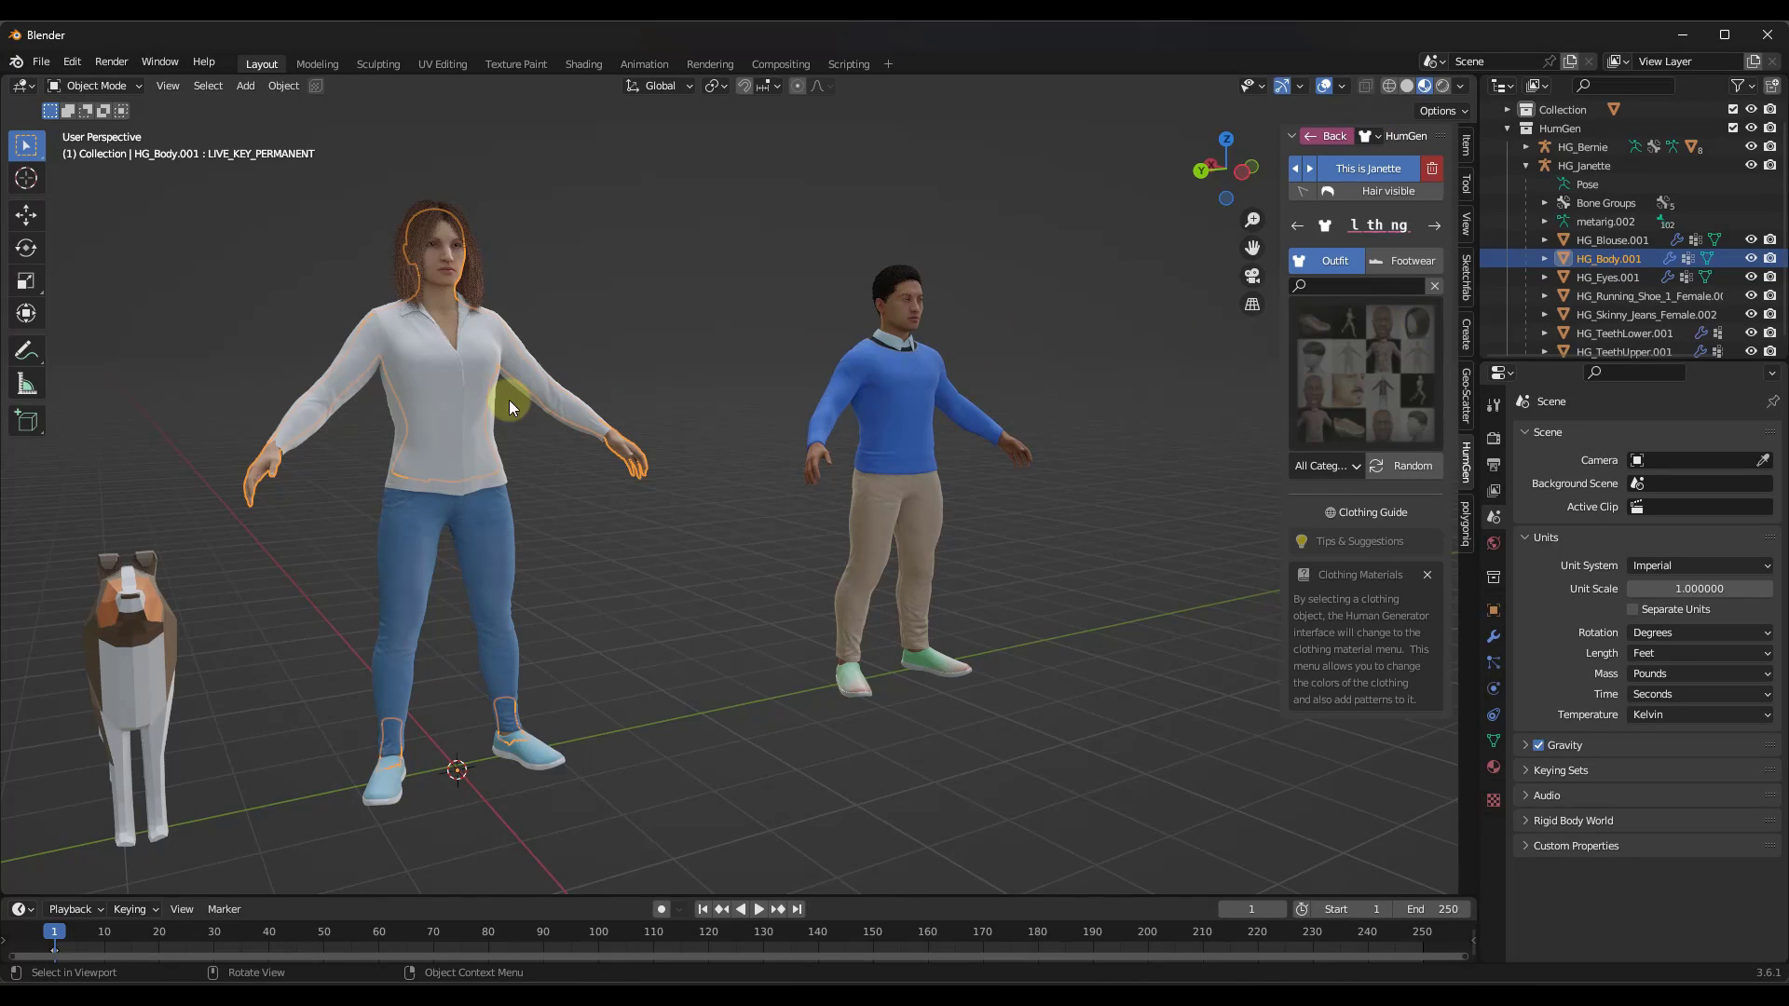
{"action": "left_click", "coordinate": [1357, 355]}
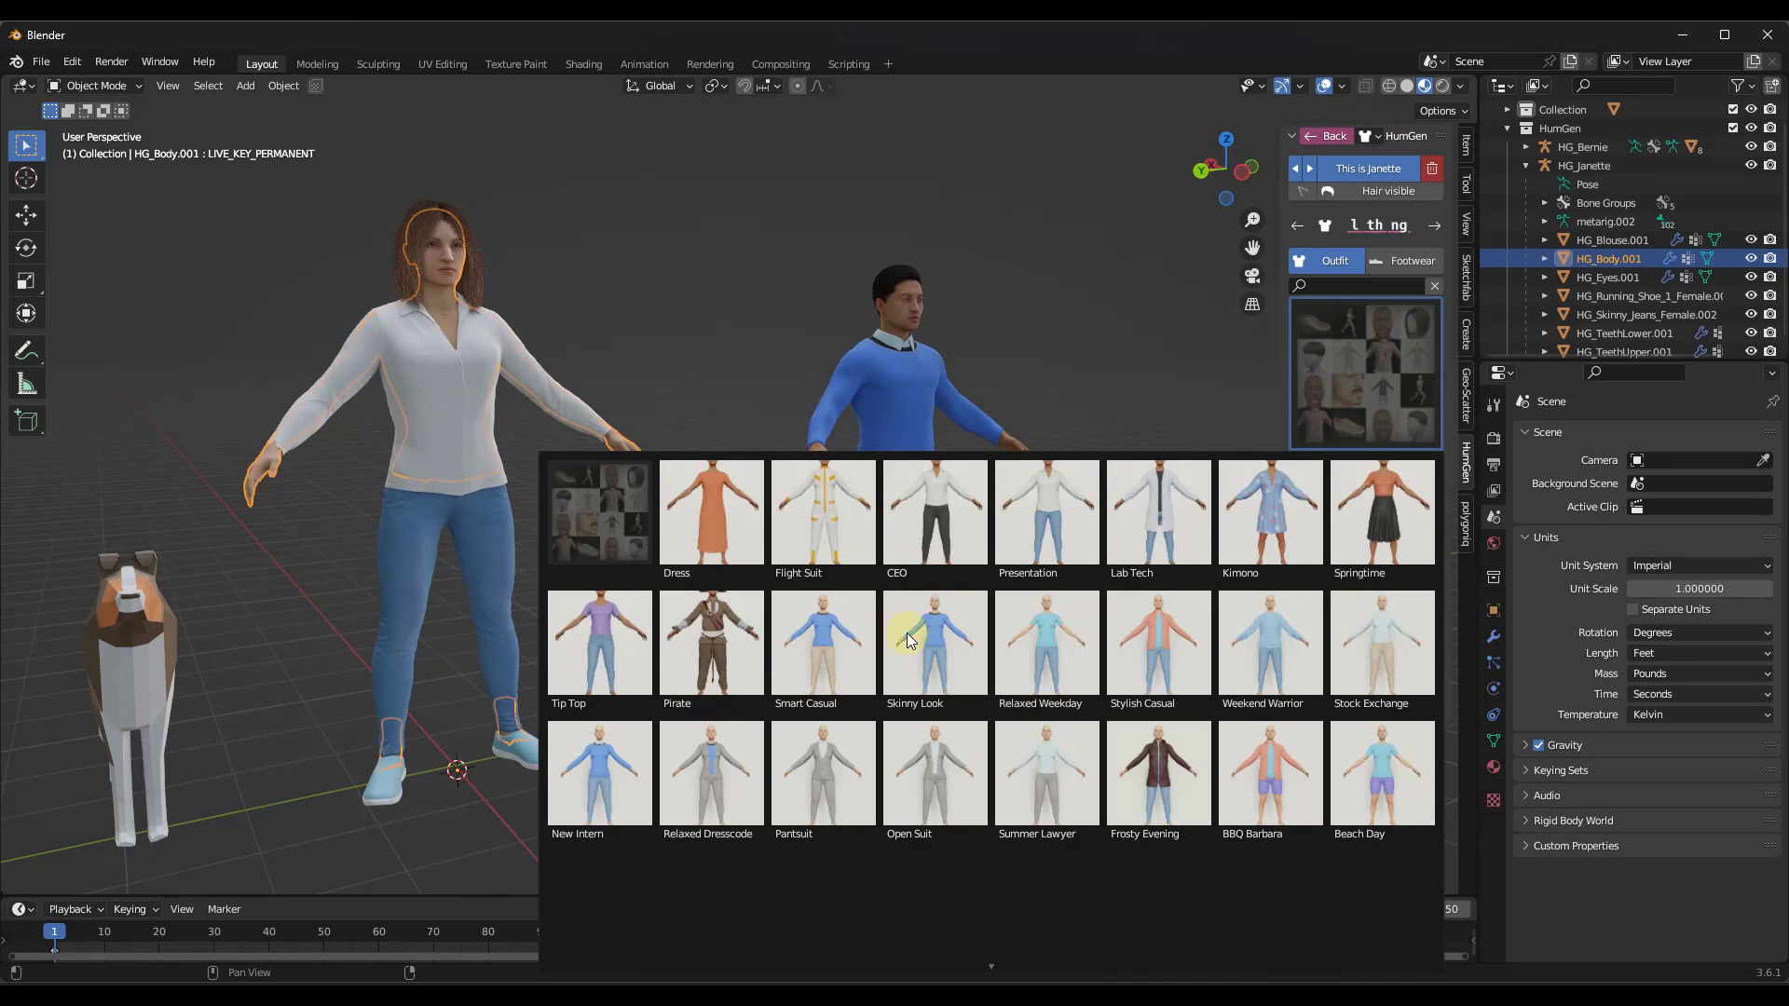
{"action": "scroll", "coordinate": [998, 959], "scroll_direction": "down", "scroll_amount": 2}
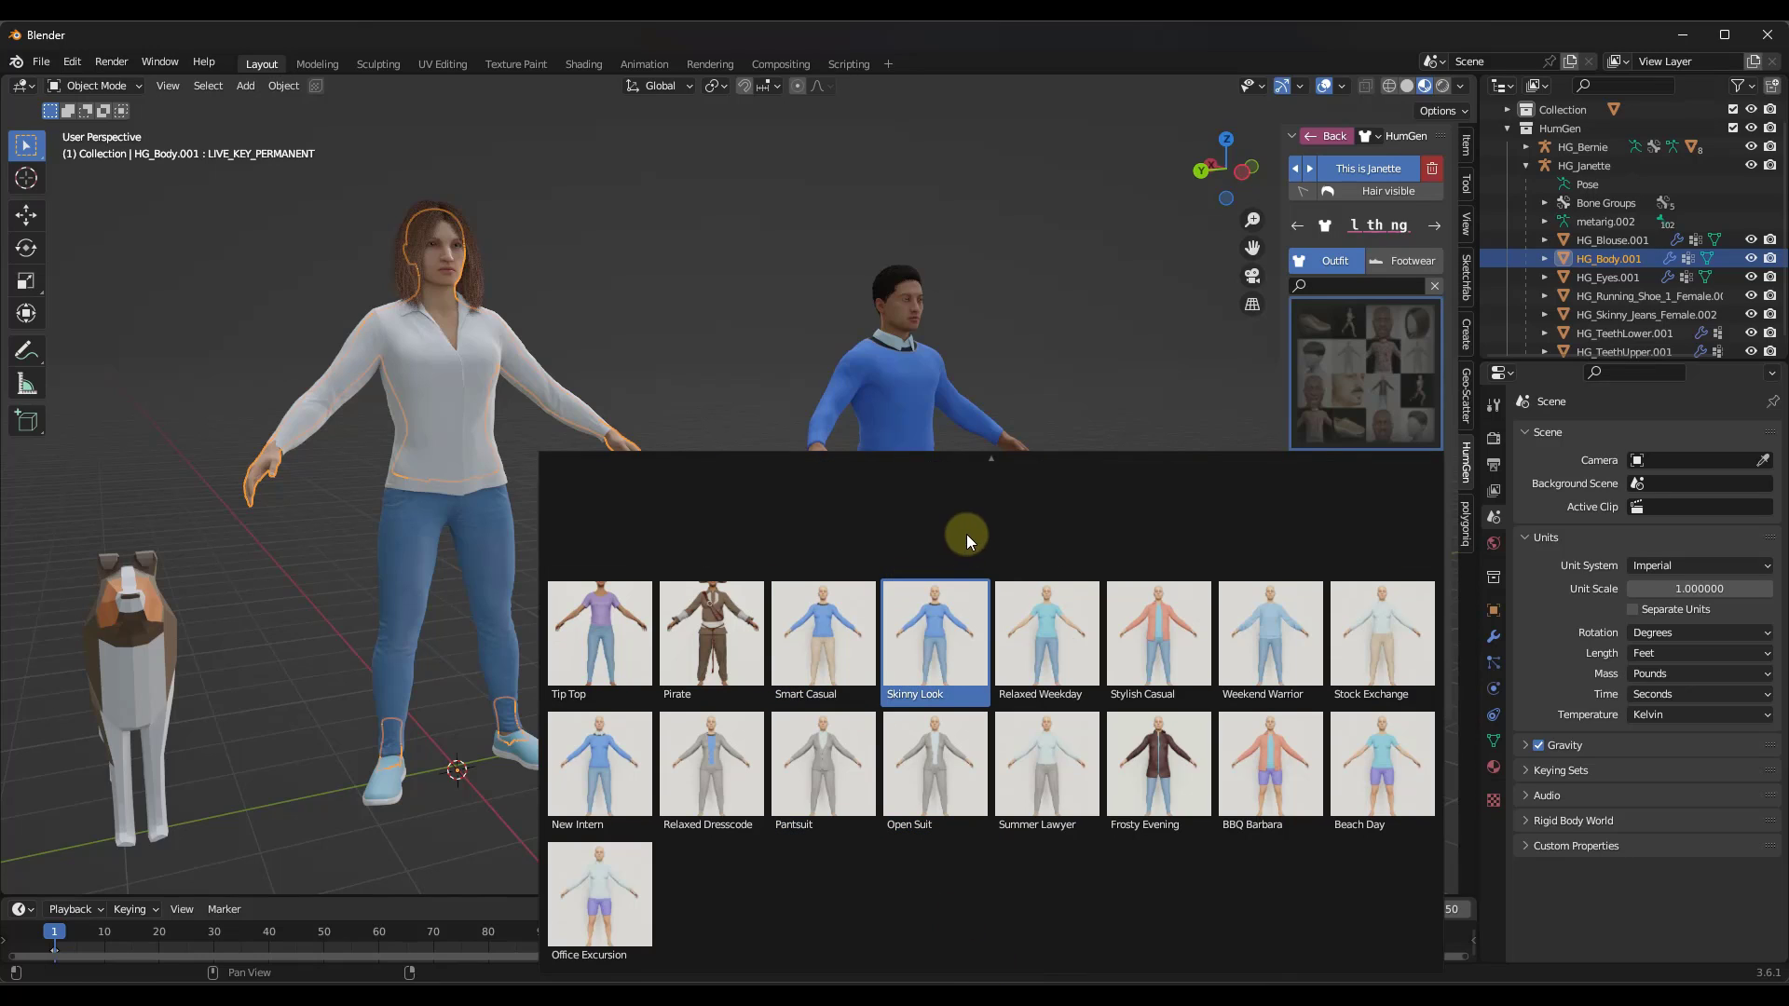
{"action": "scroll", "coordinate": [965, 533], "scroll_direction": "up", "scroll_amount": 2}
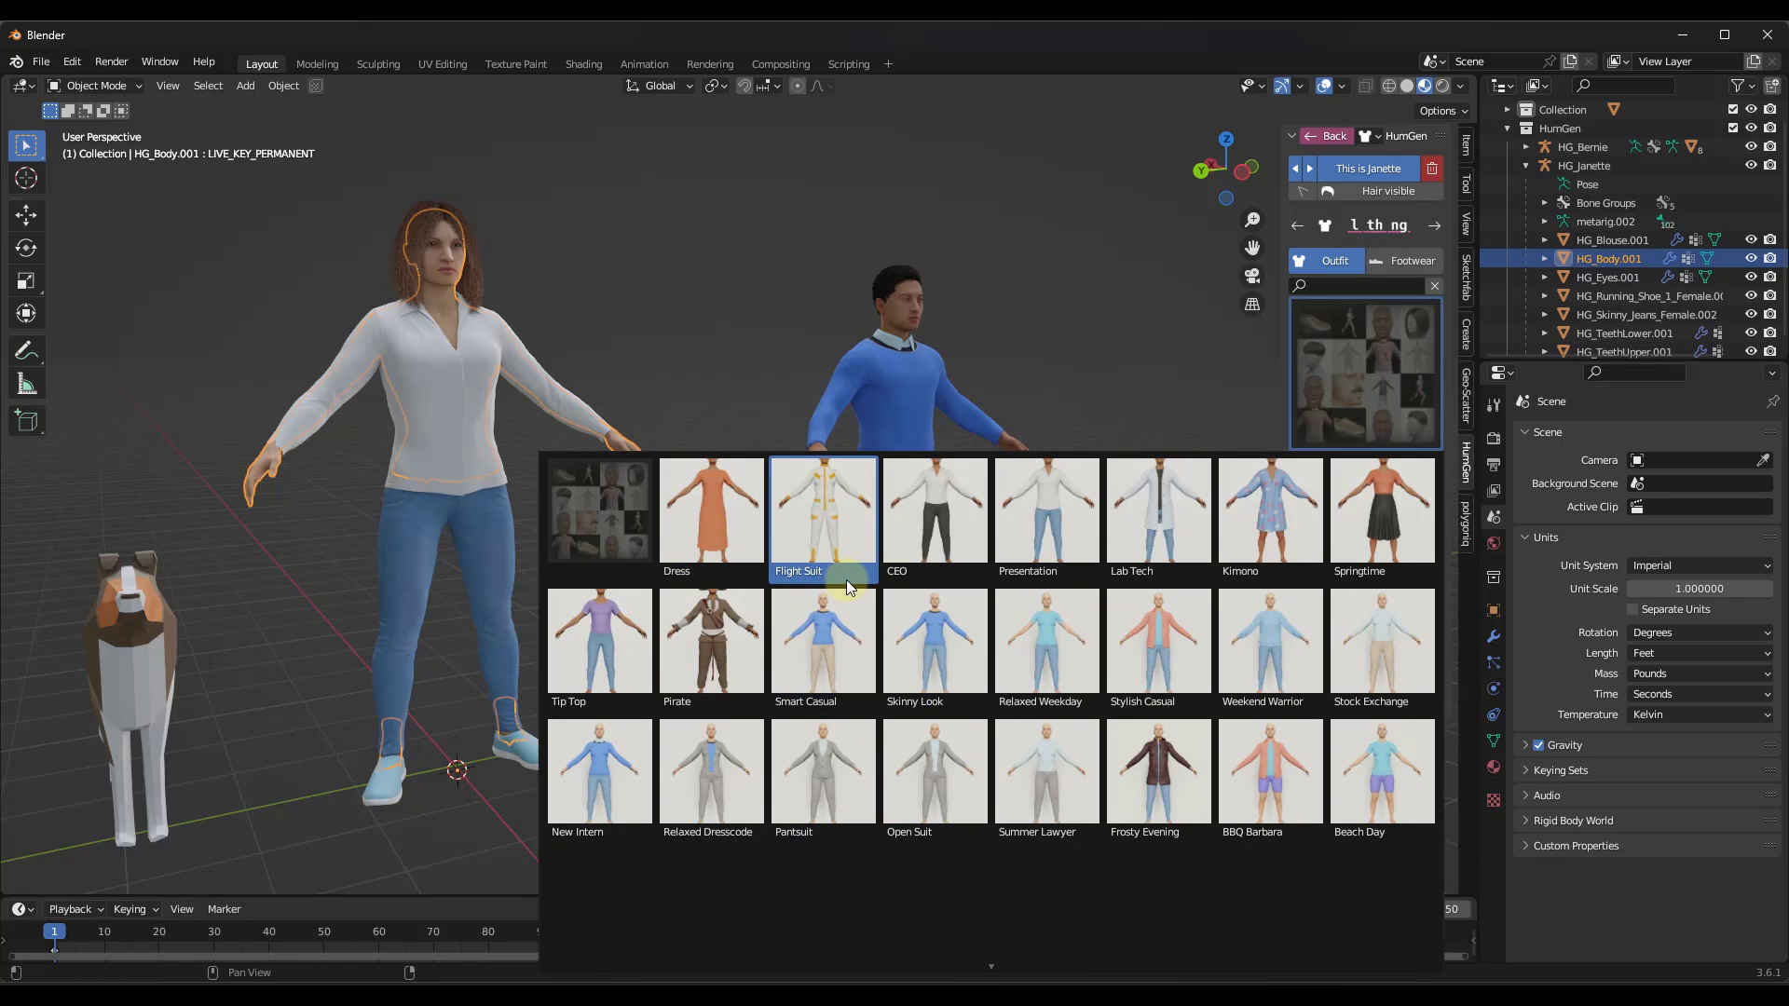
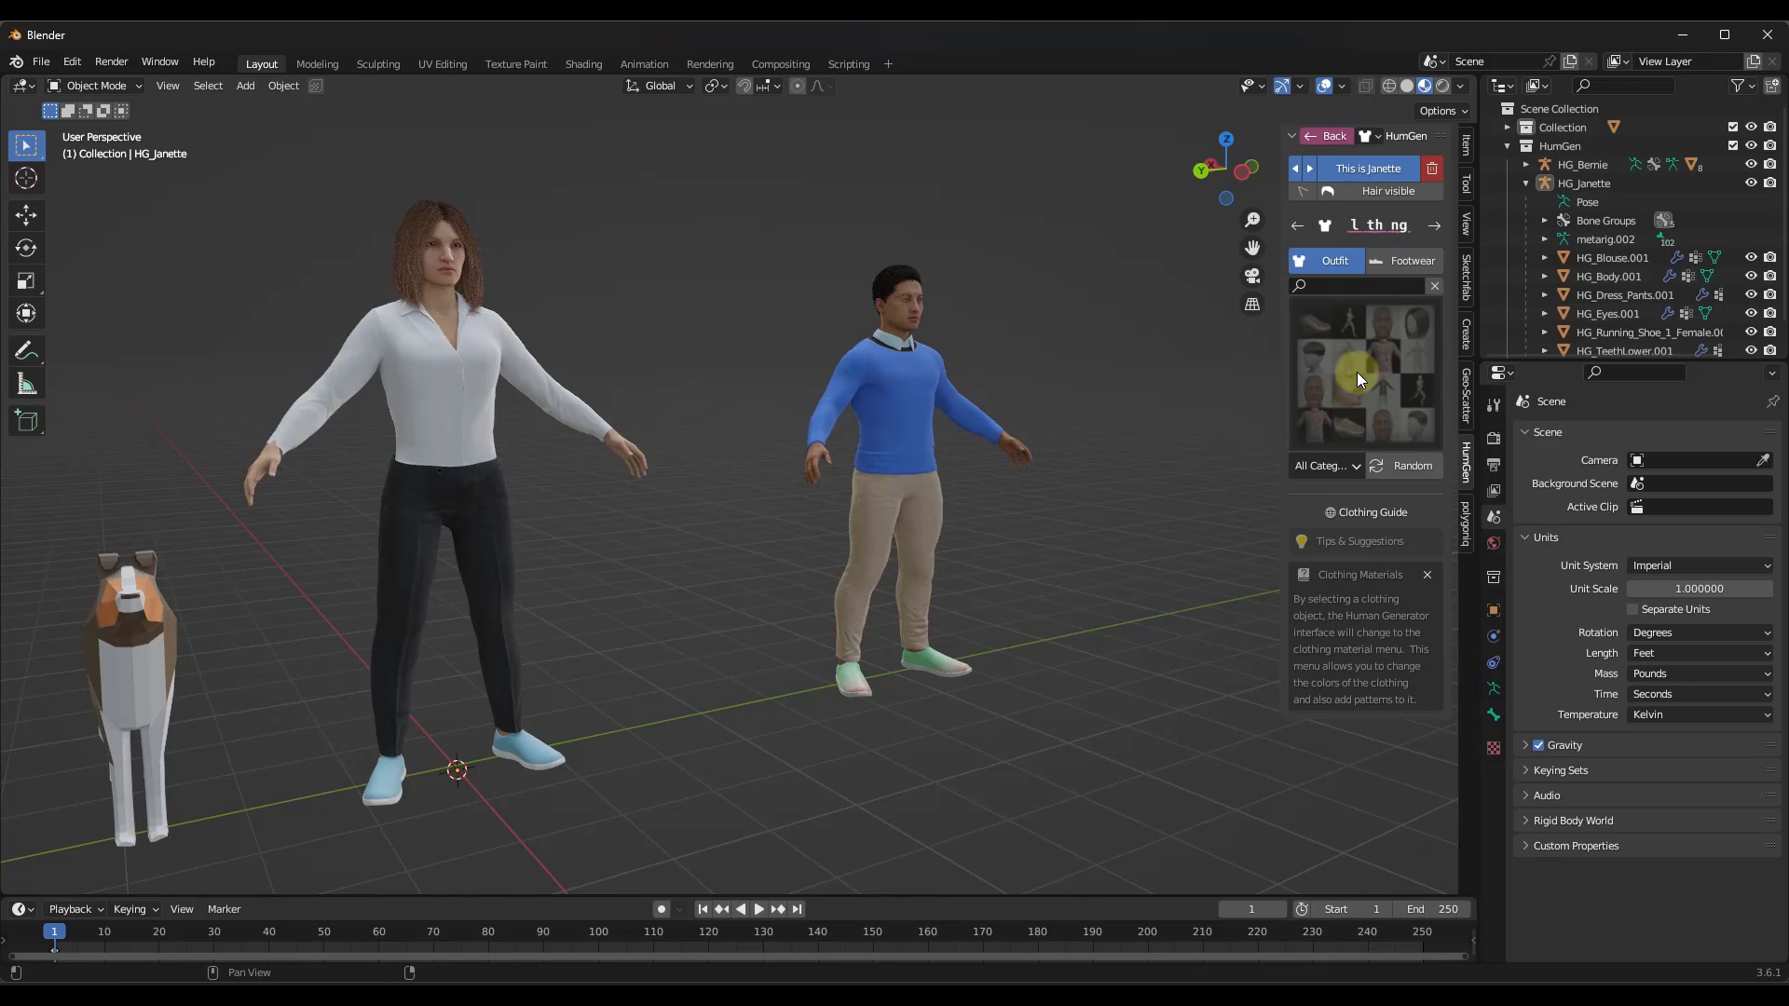
Try the Springtime outfit on the female human, and settle on Stylish Casual
{"action": "left_click", "coordinate": [1356, 373]}
{"action": "left_click", "coordinate": [1382, 454]}
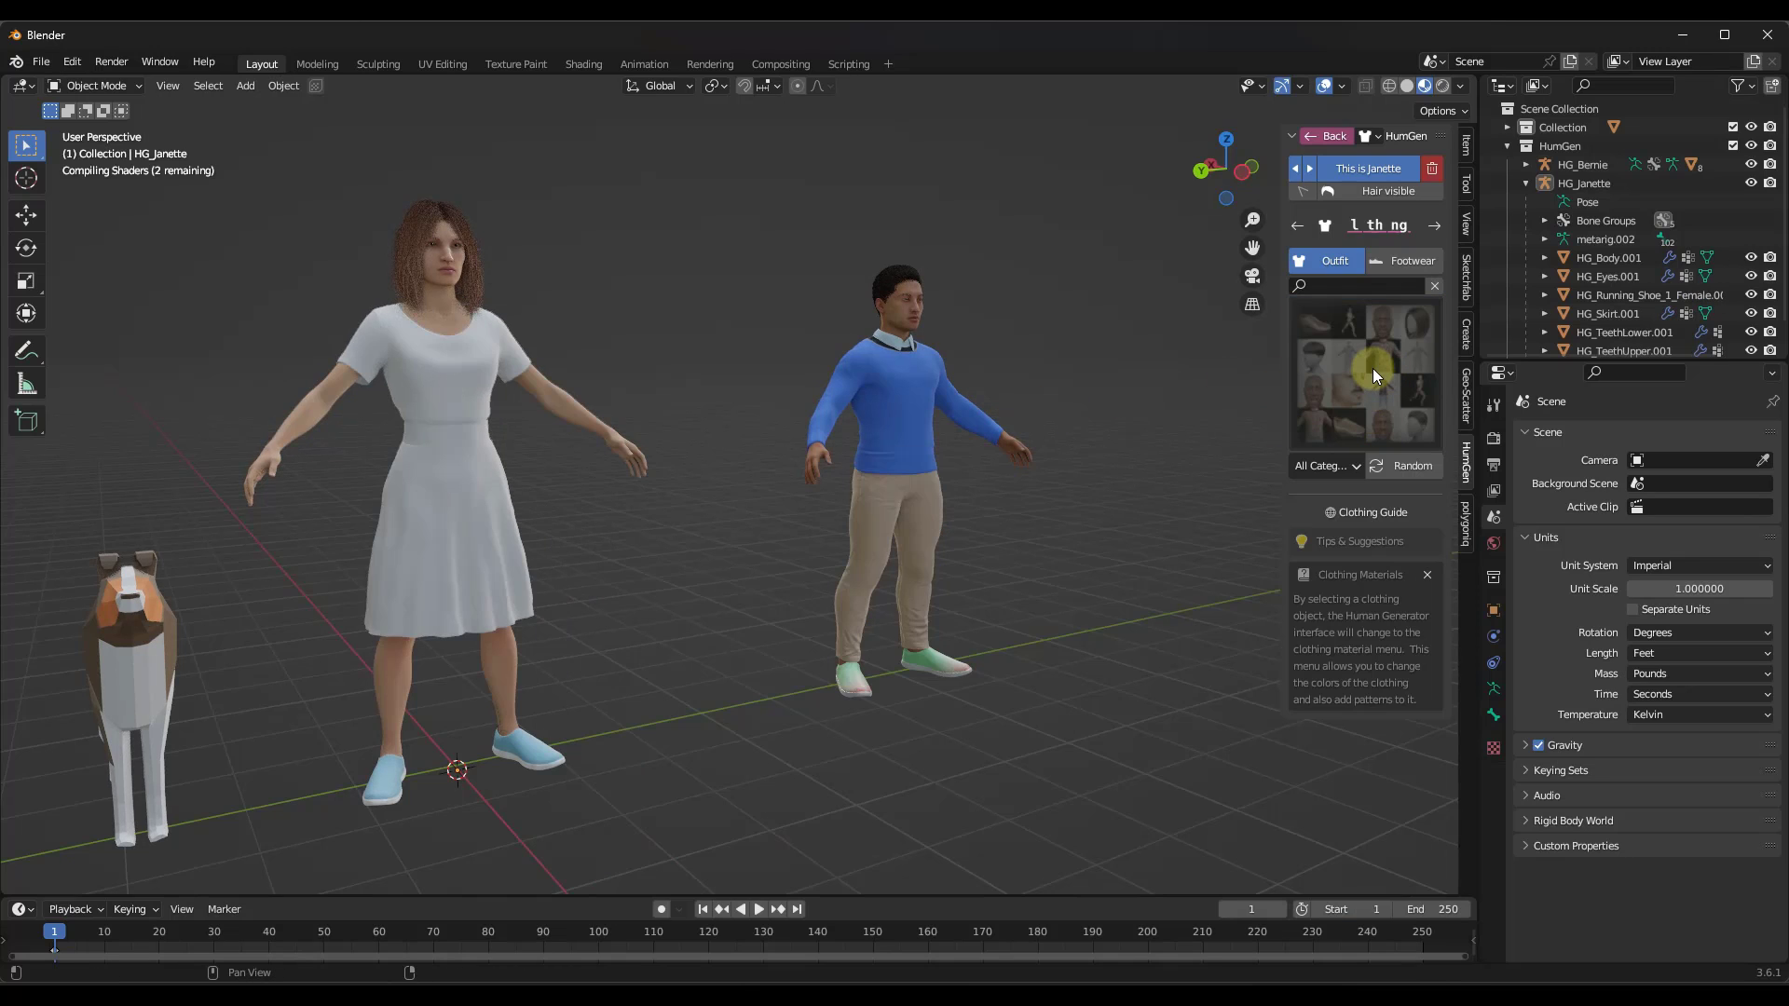
{"action": "left_click", "coordinate": [1372, 367]}
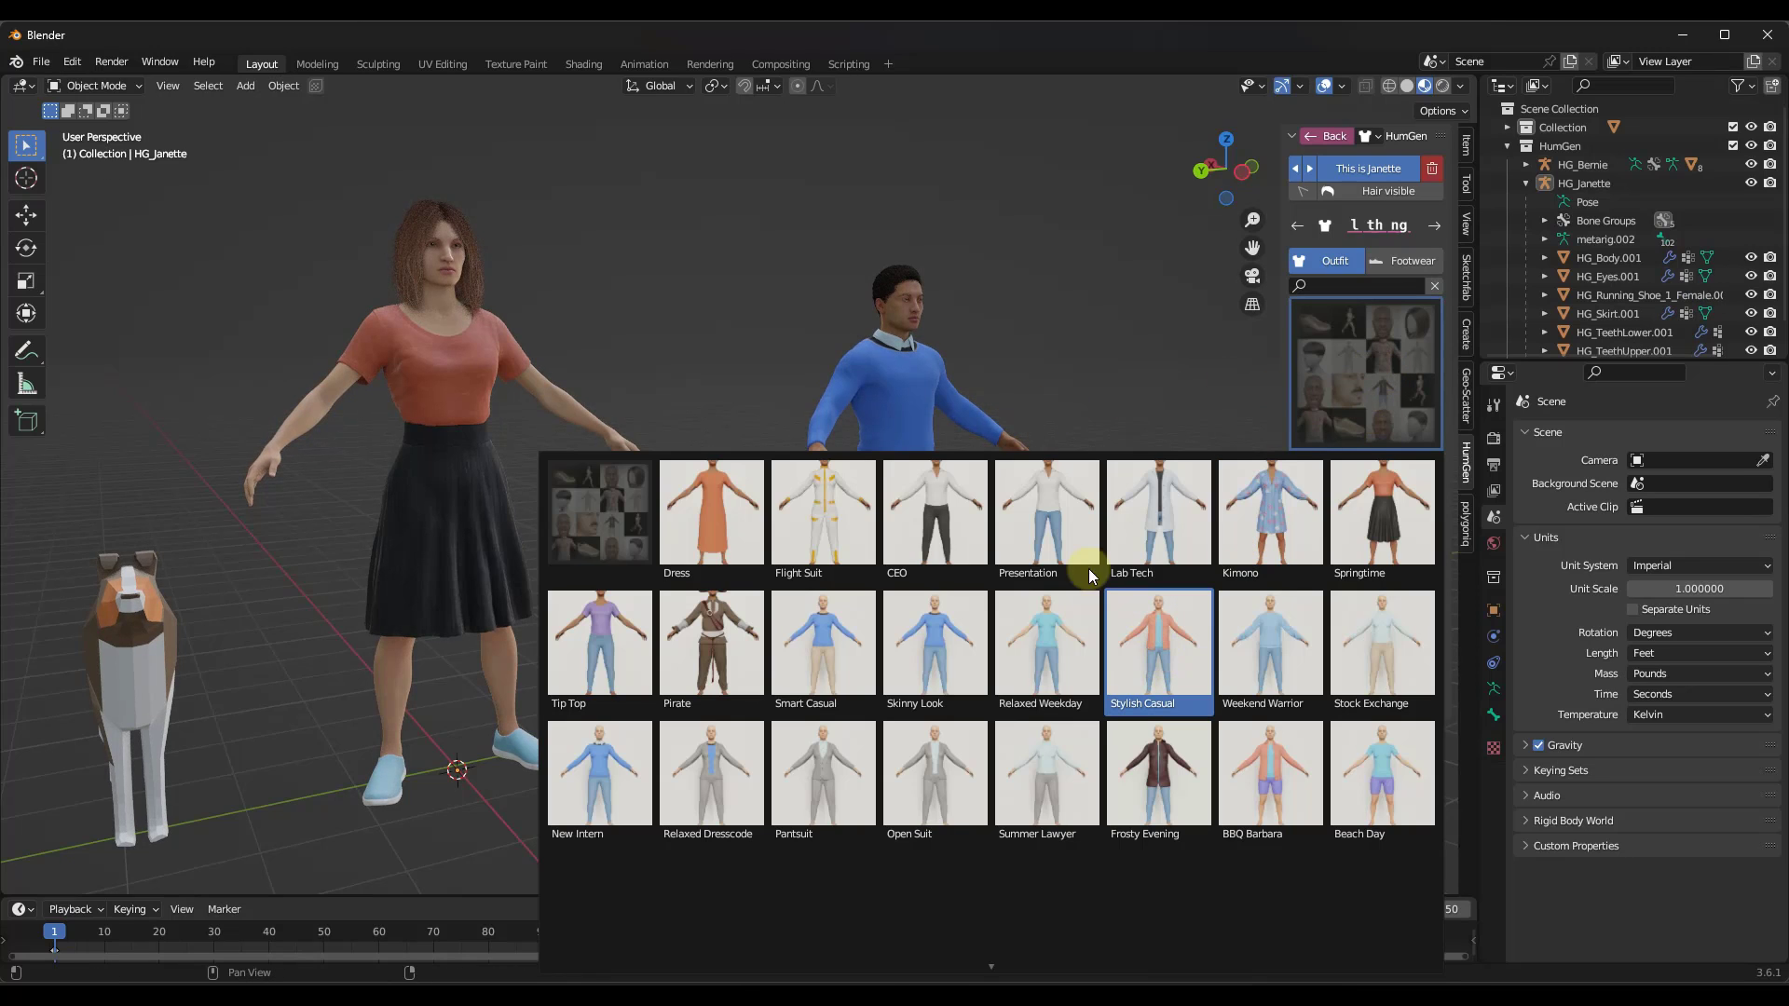
{"action": "left_click", "coordinate": [1159, 653]}
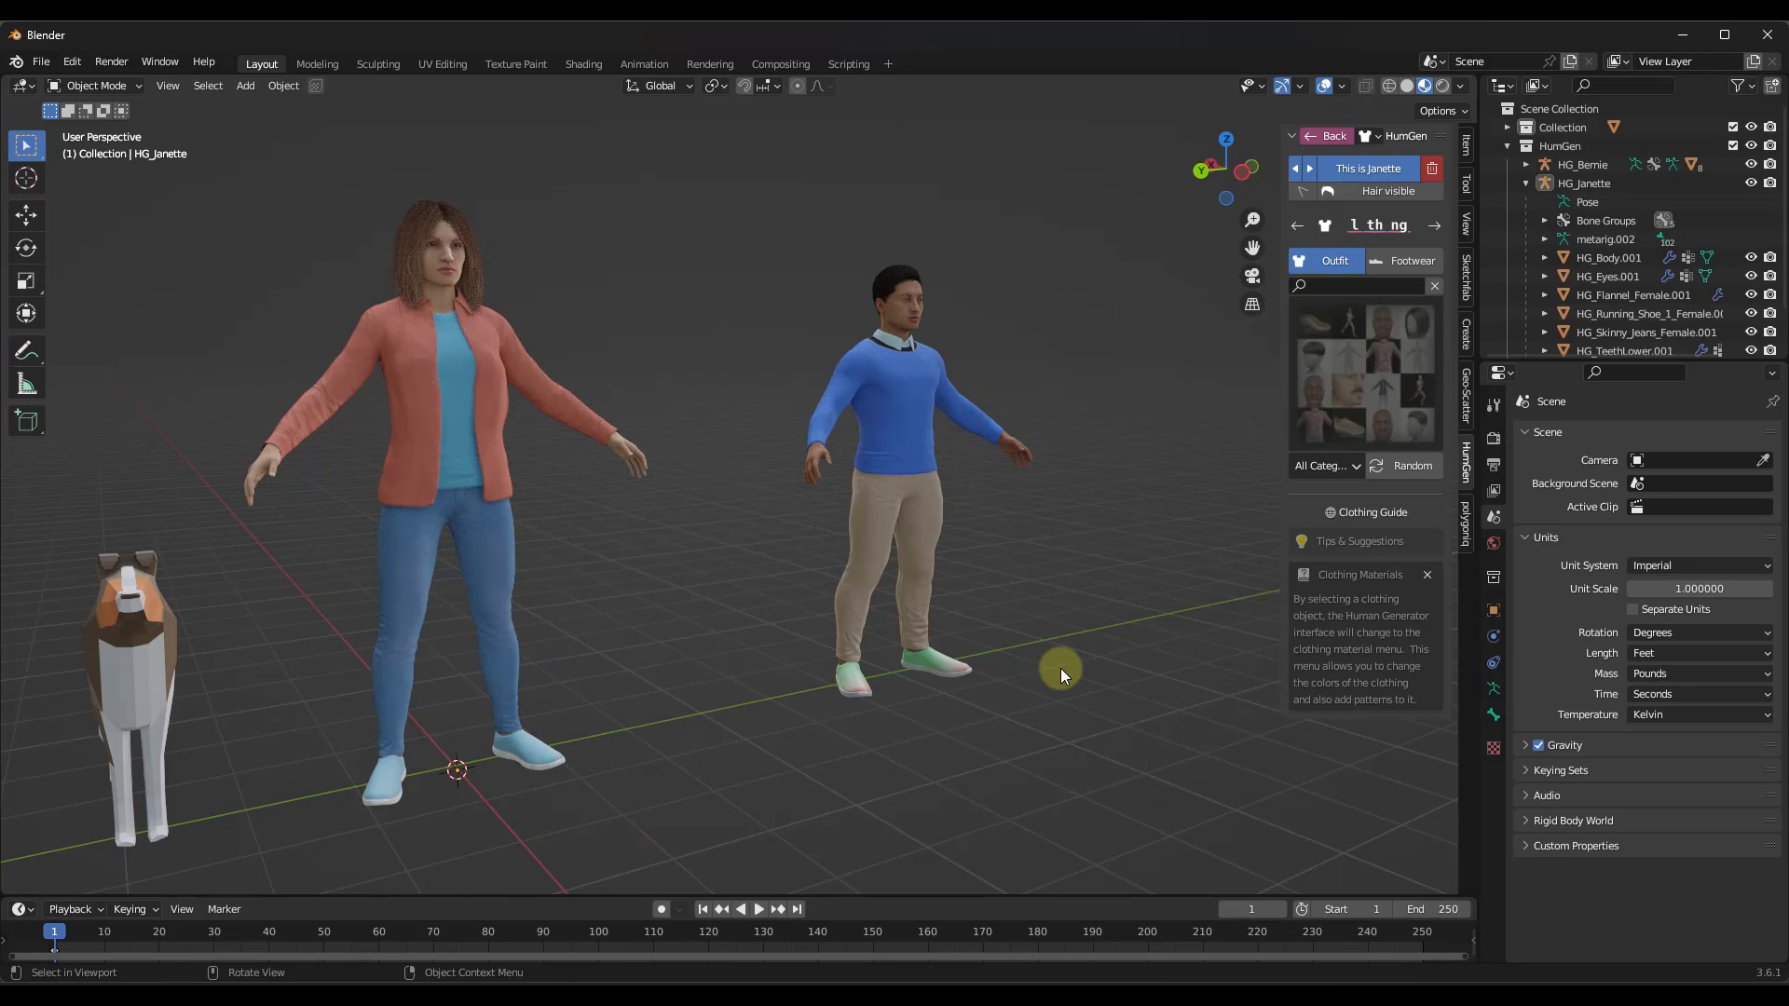
{"action": "scroll", "coordinate": [373, 314], "scroll_direction": "up", "scroll_amount": 6}
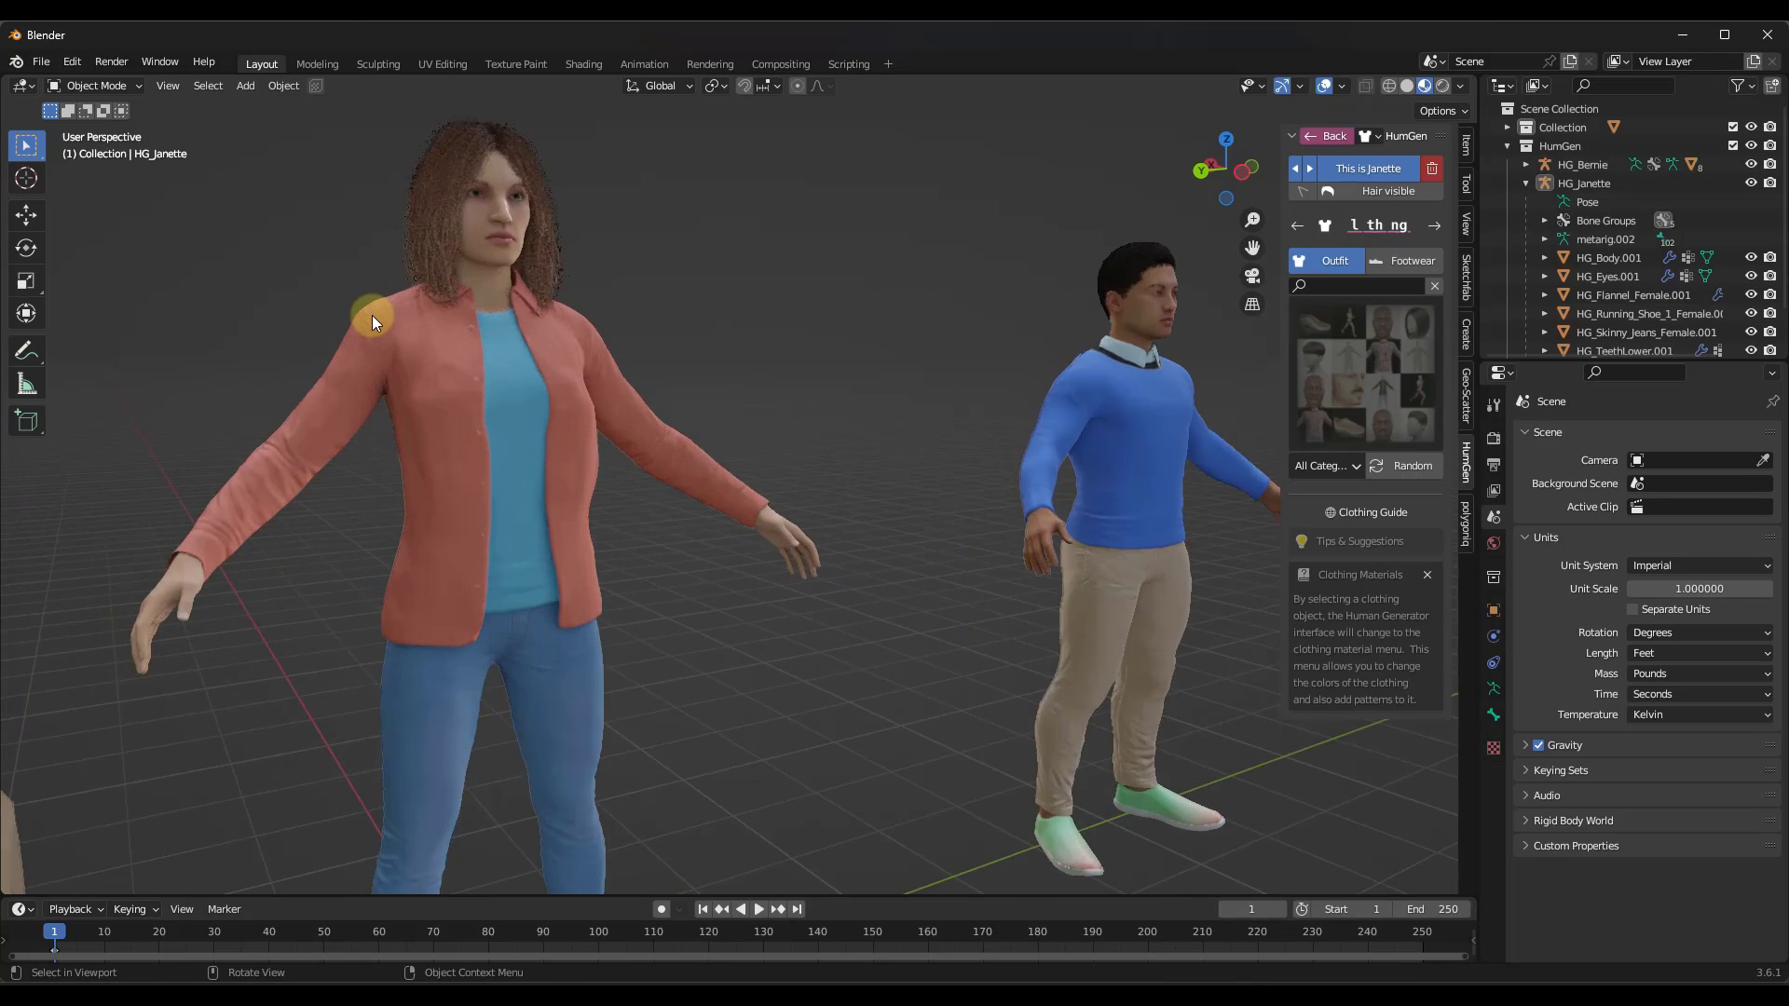
{"action": "scroll", "coordinate": [457, 430], "scroll_direction": "down", "scroll_amount": 3}
{"action": "scroll", "coordinate": [457, 431], "scroll_direction": "down", "scroll_amount": 6}
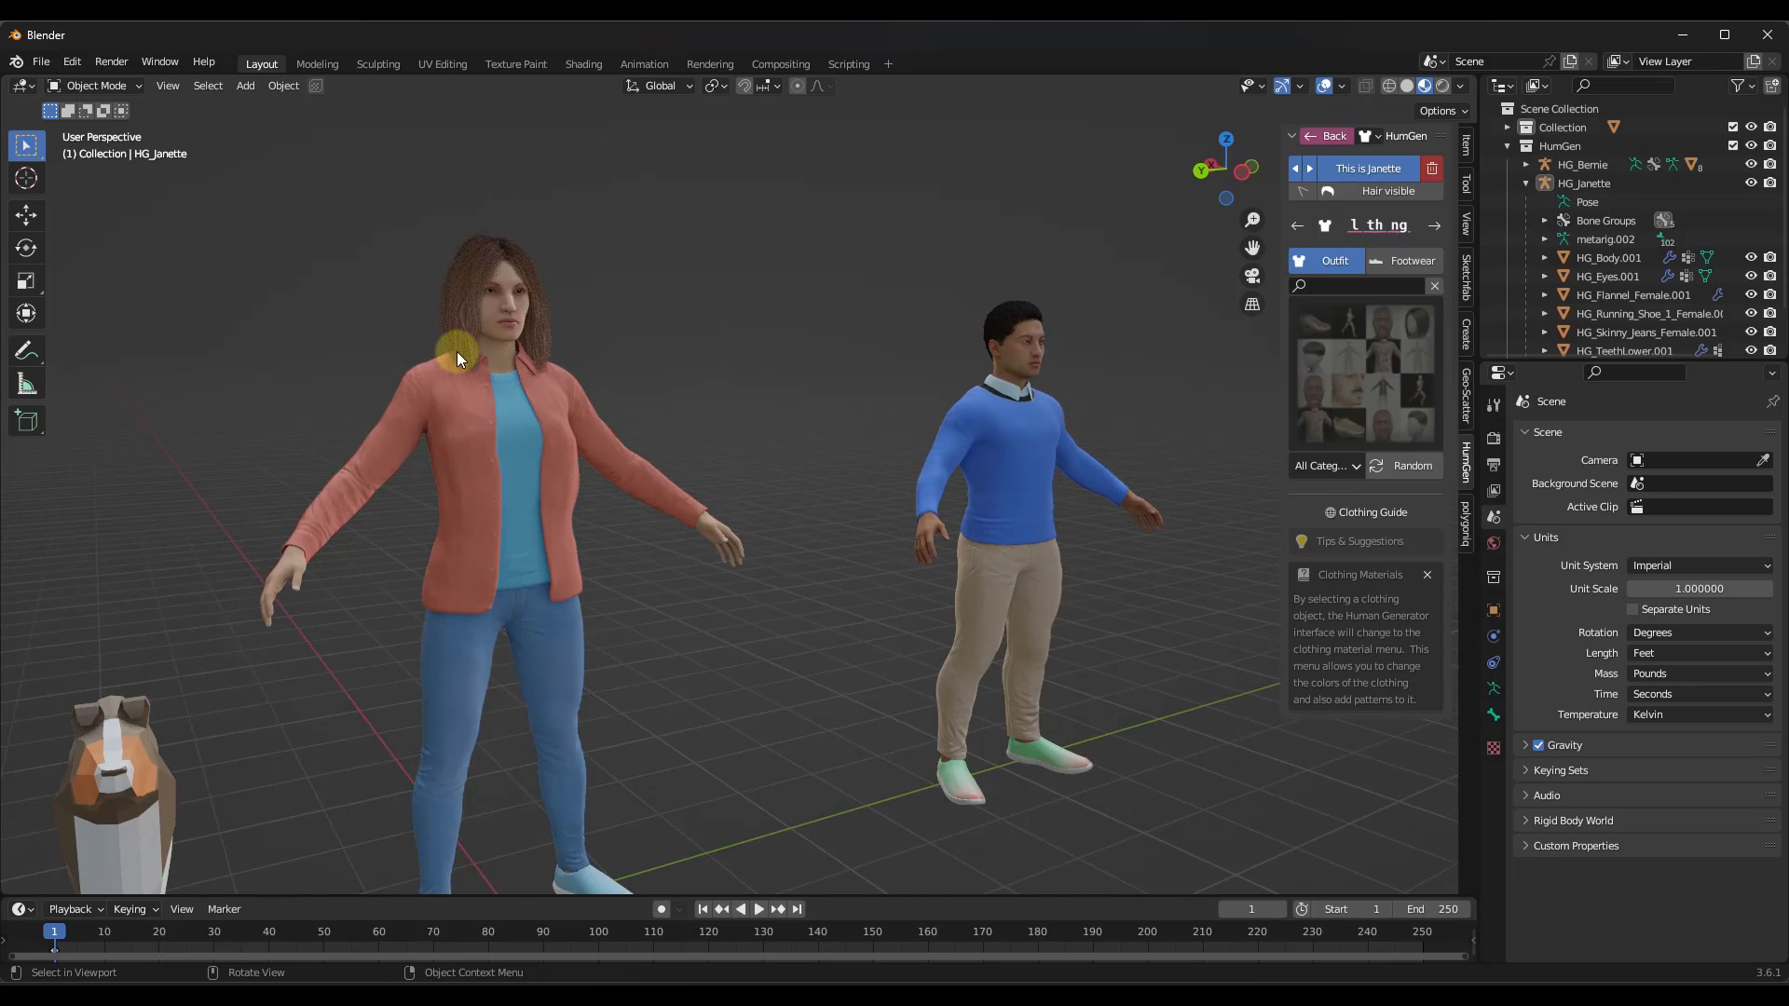
{"action": "scroll", "coordinate": [357, 388], "scroll_direction": "up", "scroll_amount": 2}
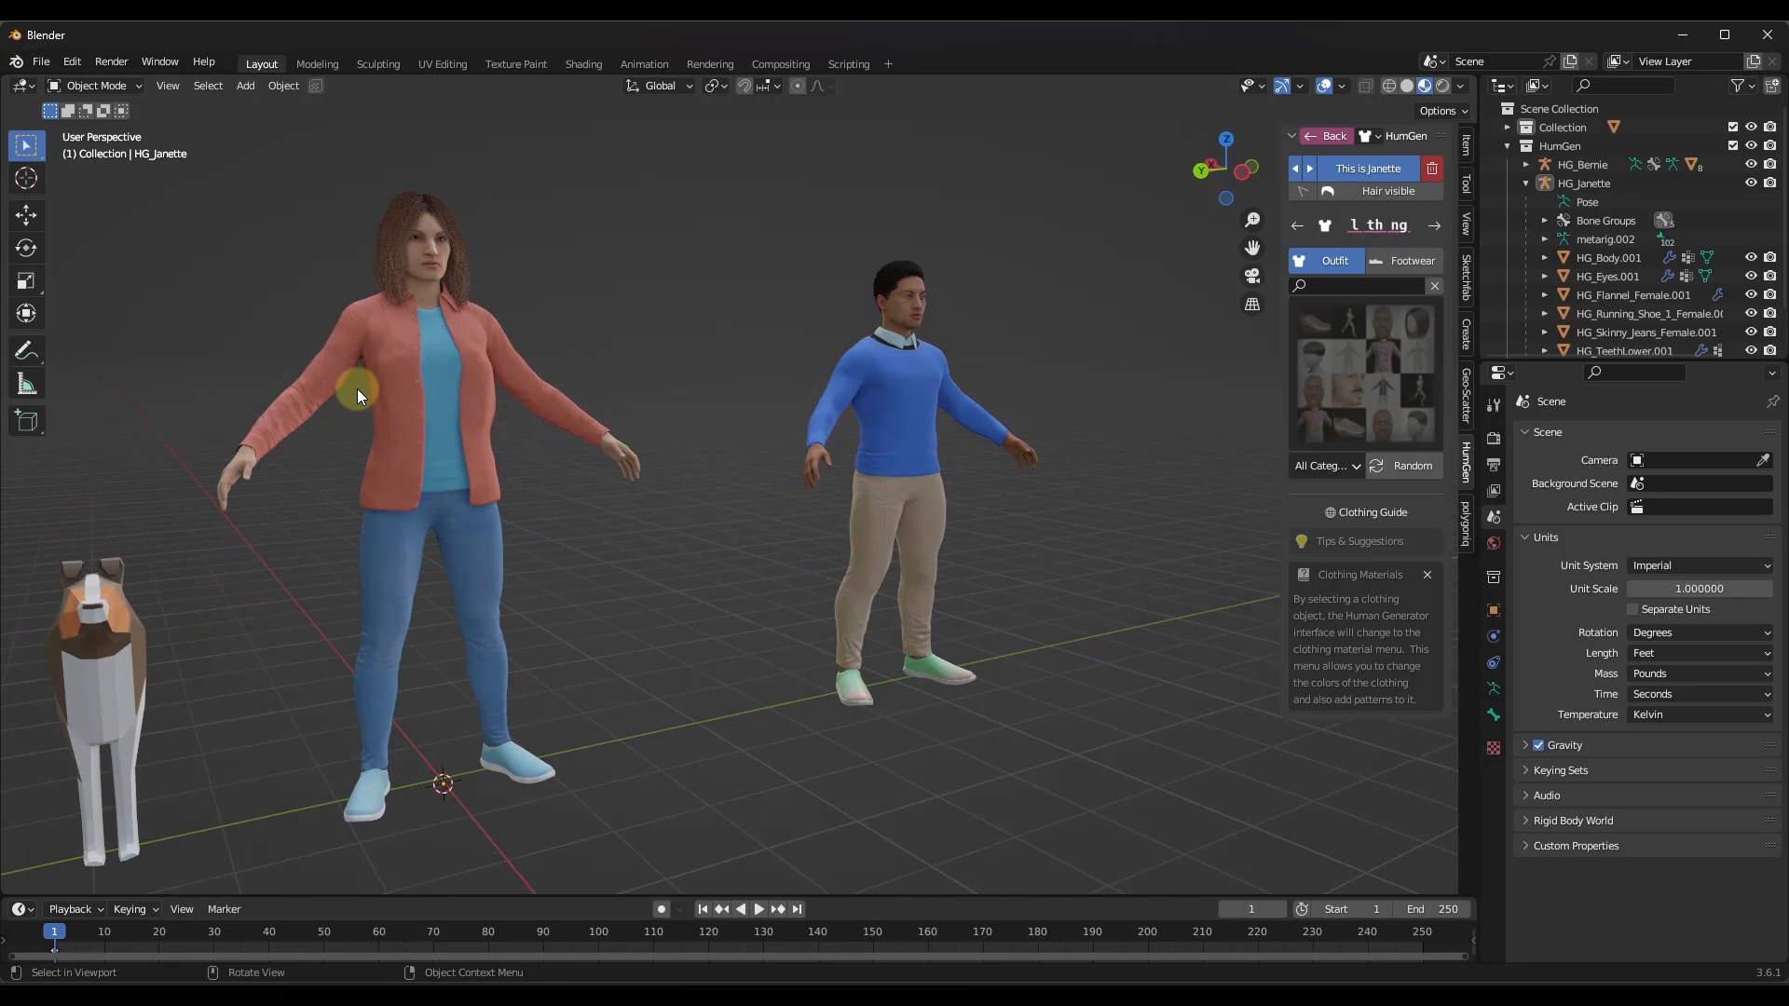
Try the Relaxed Fit outfit on the male human, and replace it with Golf Day
{"action": "left_click", "coordinate": [899, 298]}
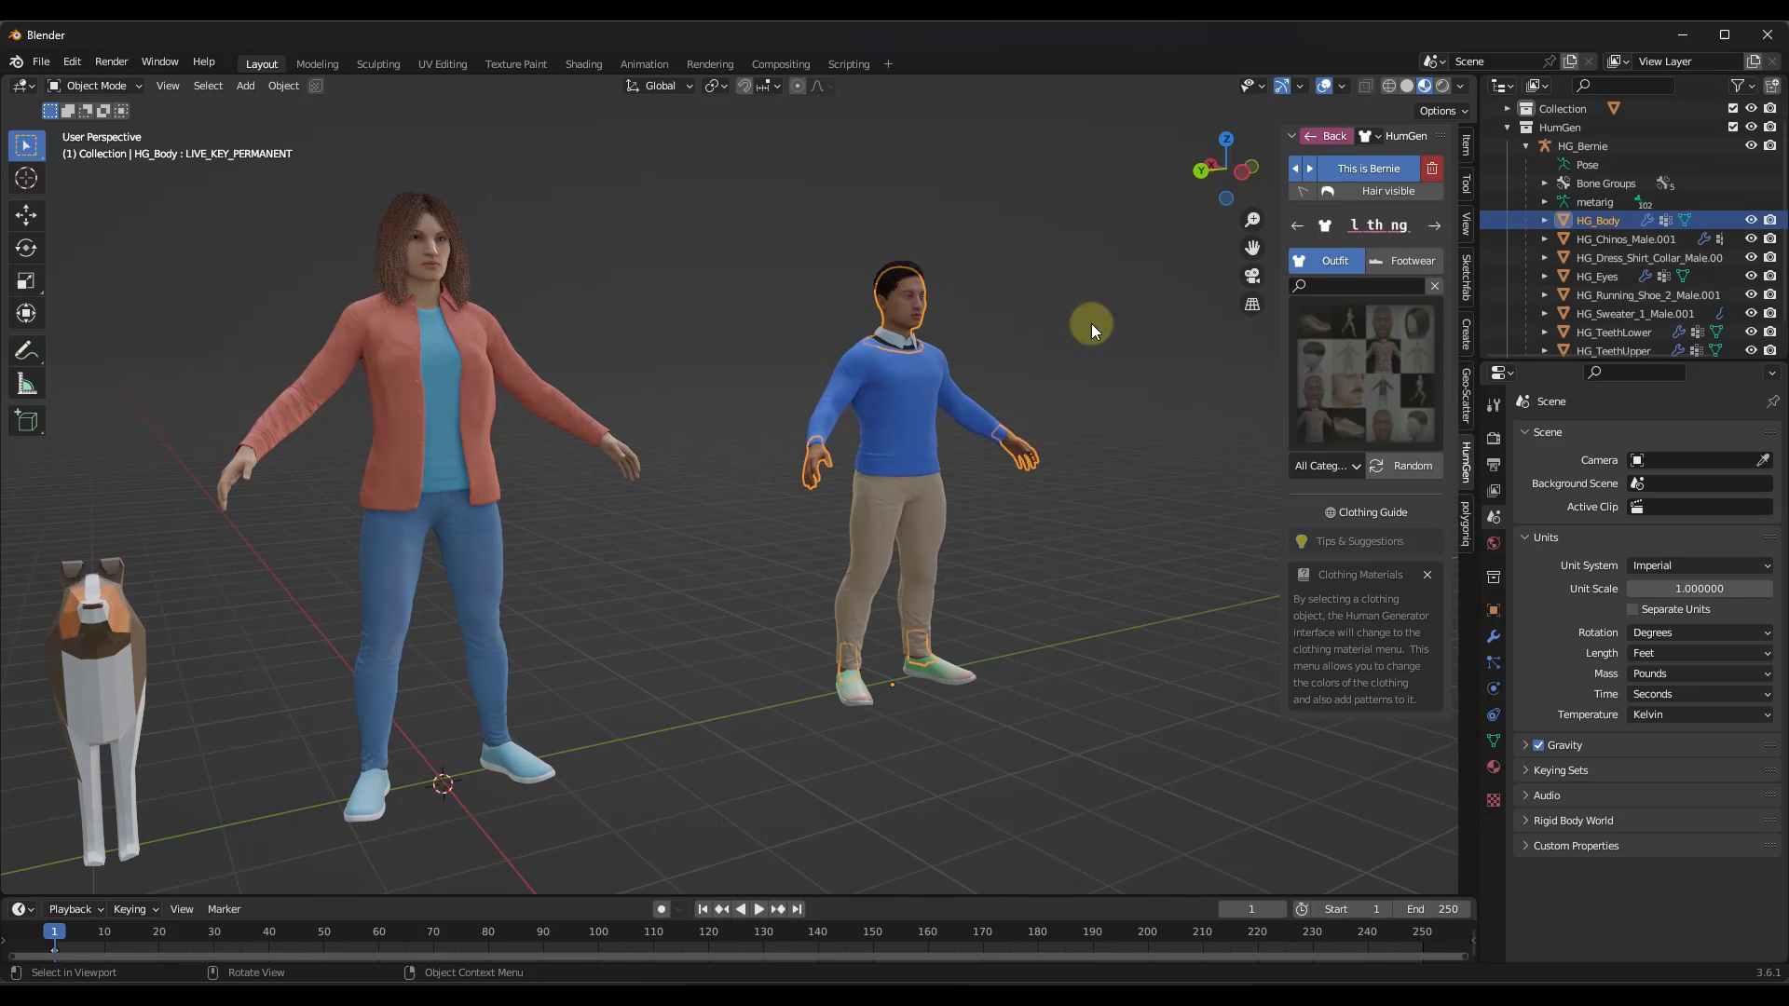
{"action": "left_click", "coordinate": [1371, 359]}
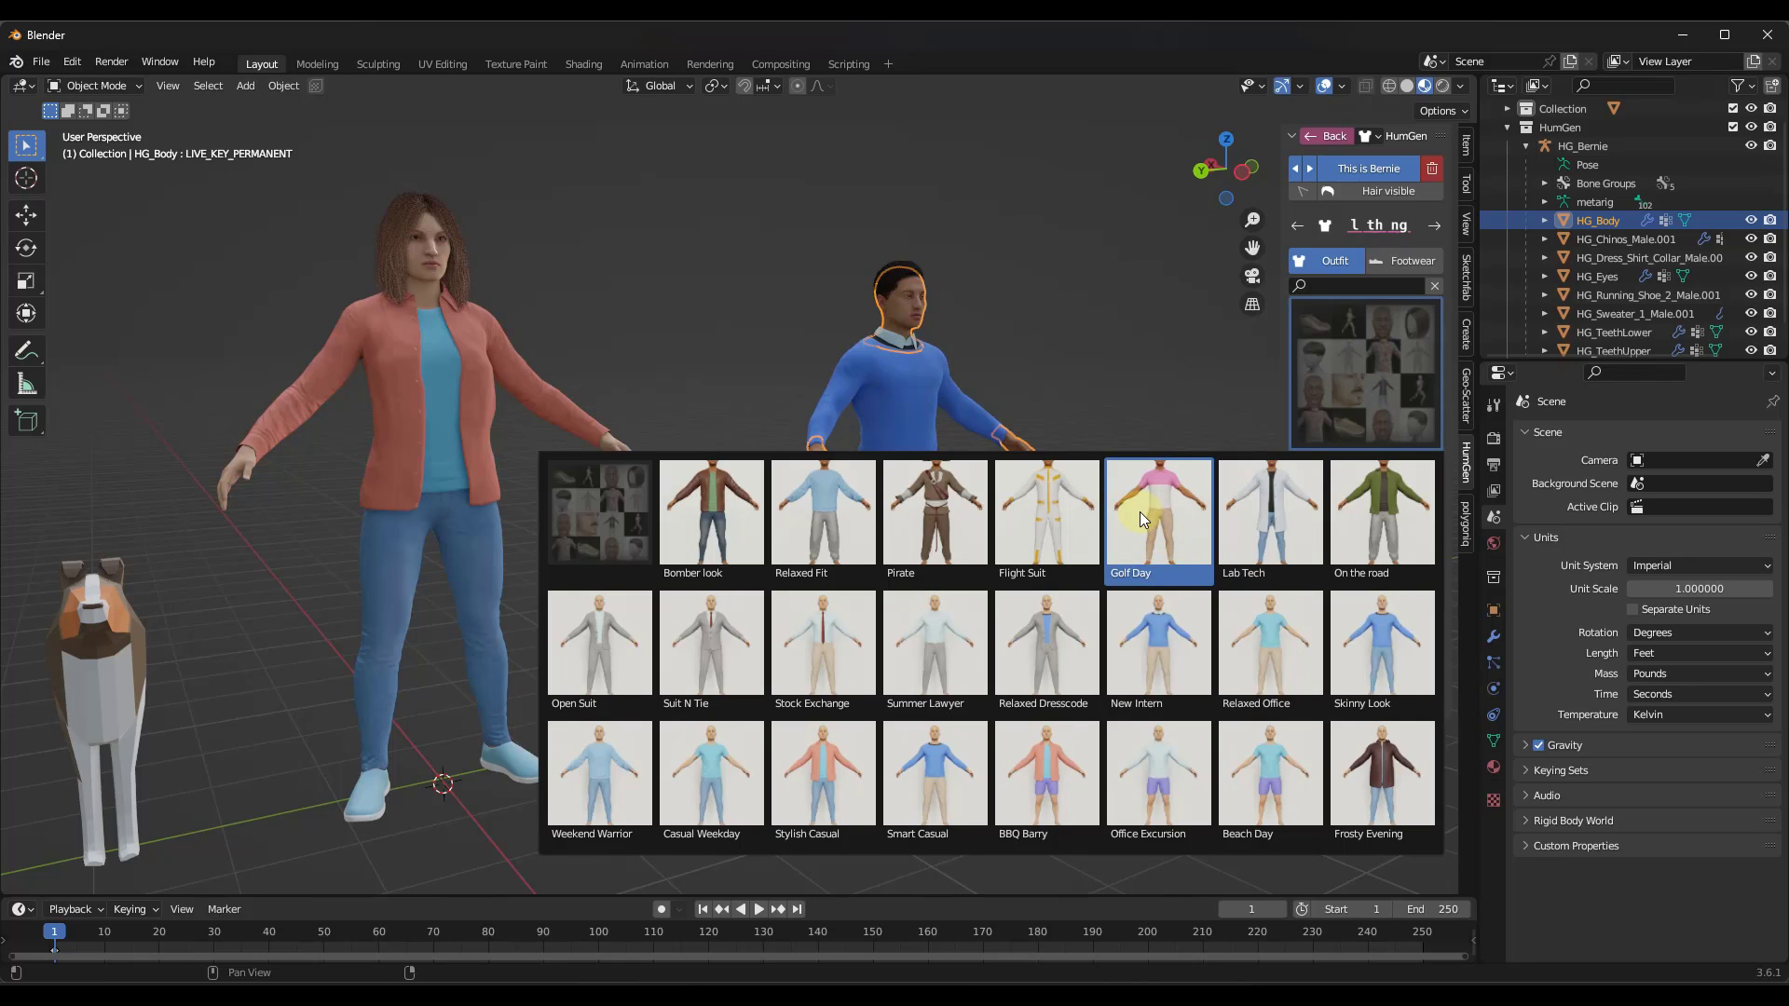
{"action": "left_click", "coordinate": [828, 516]}
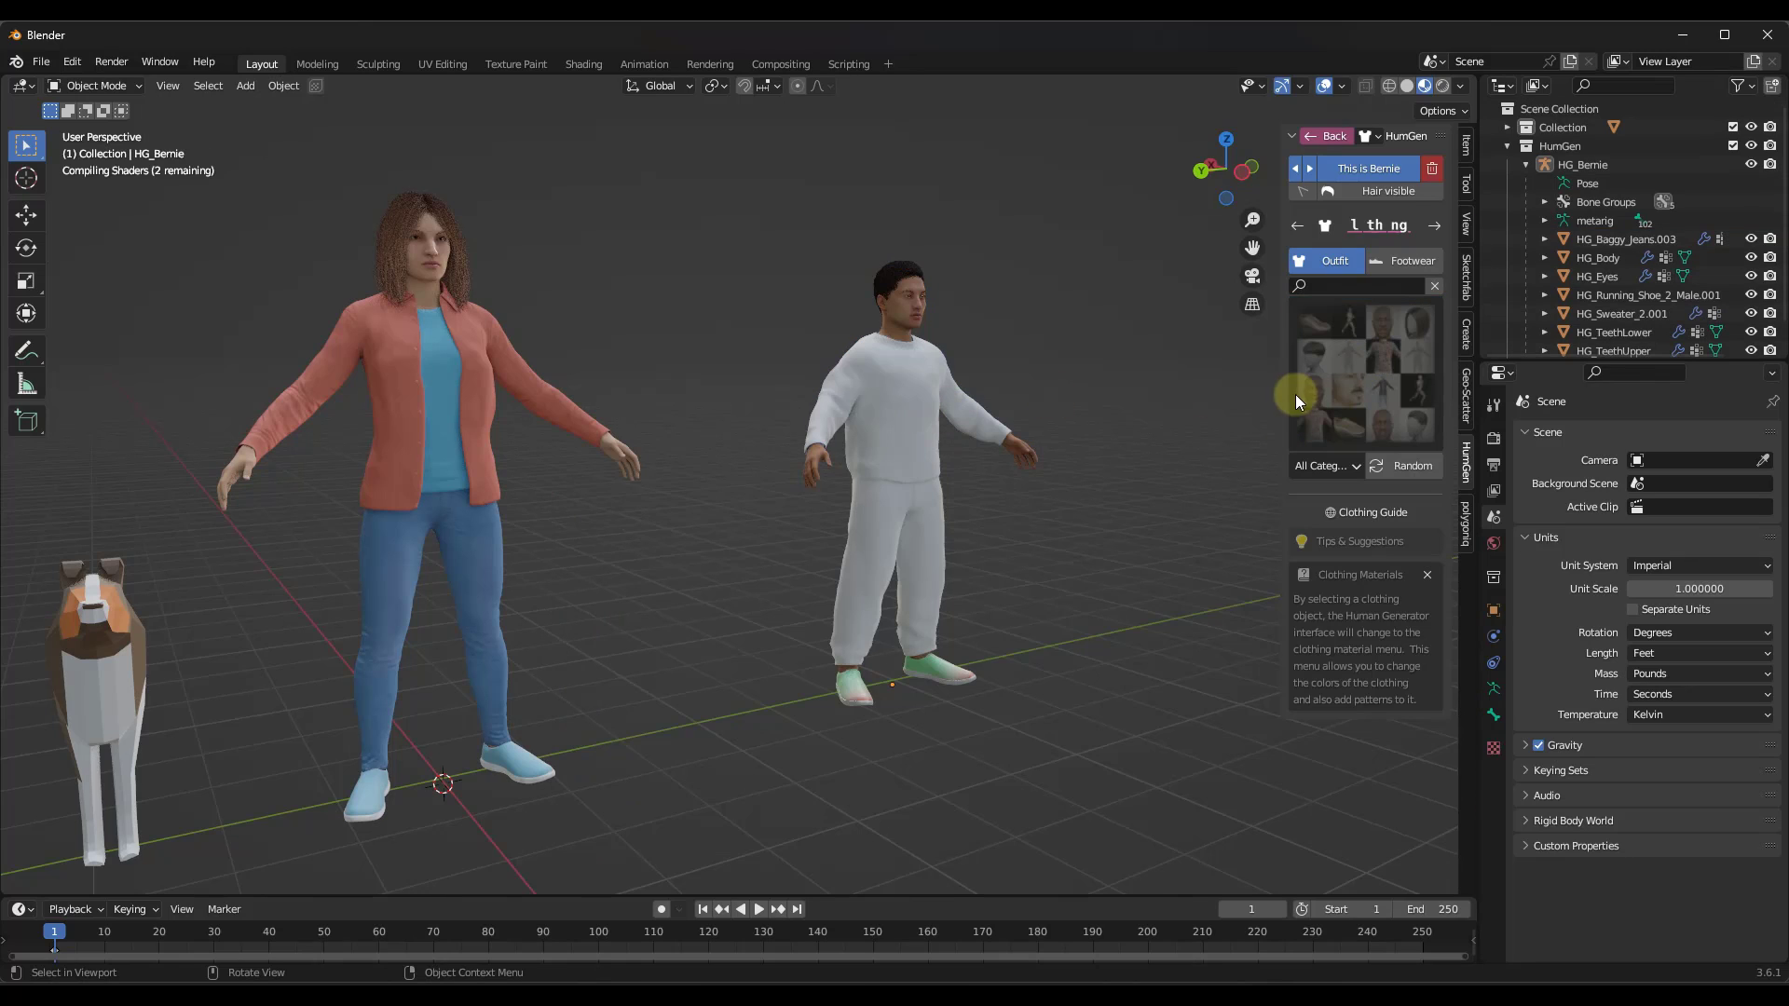
{"action": "left_click", "coordinate": [1376, 376]}
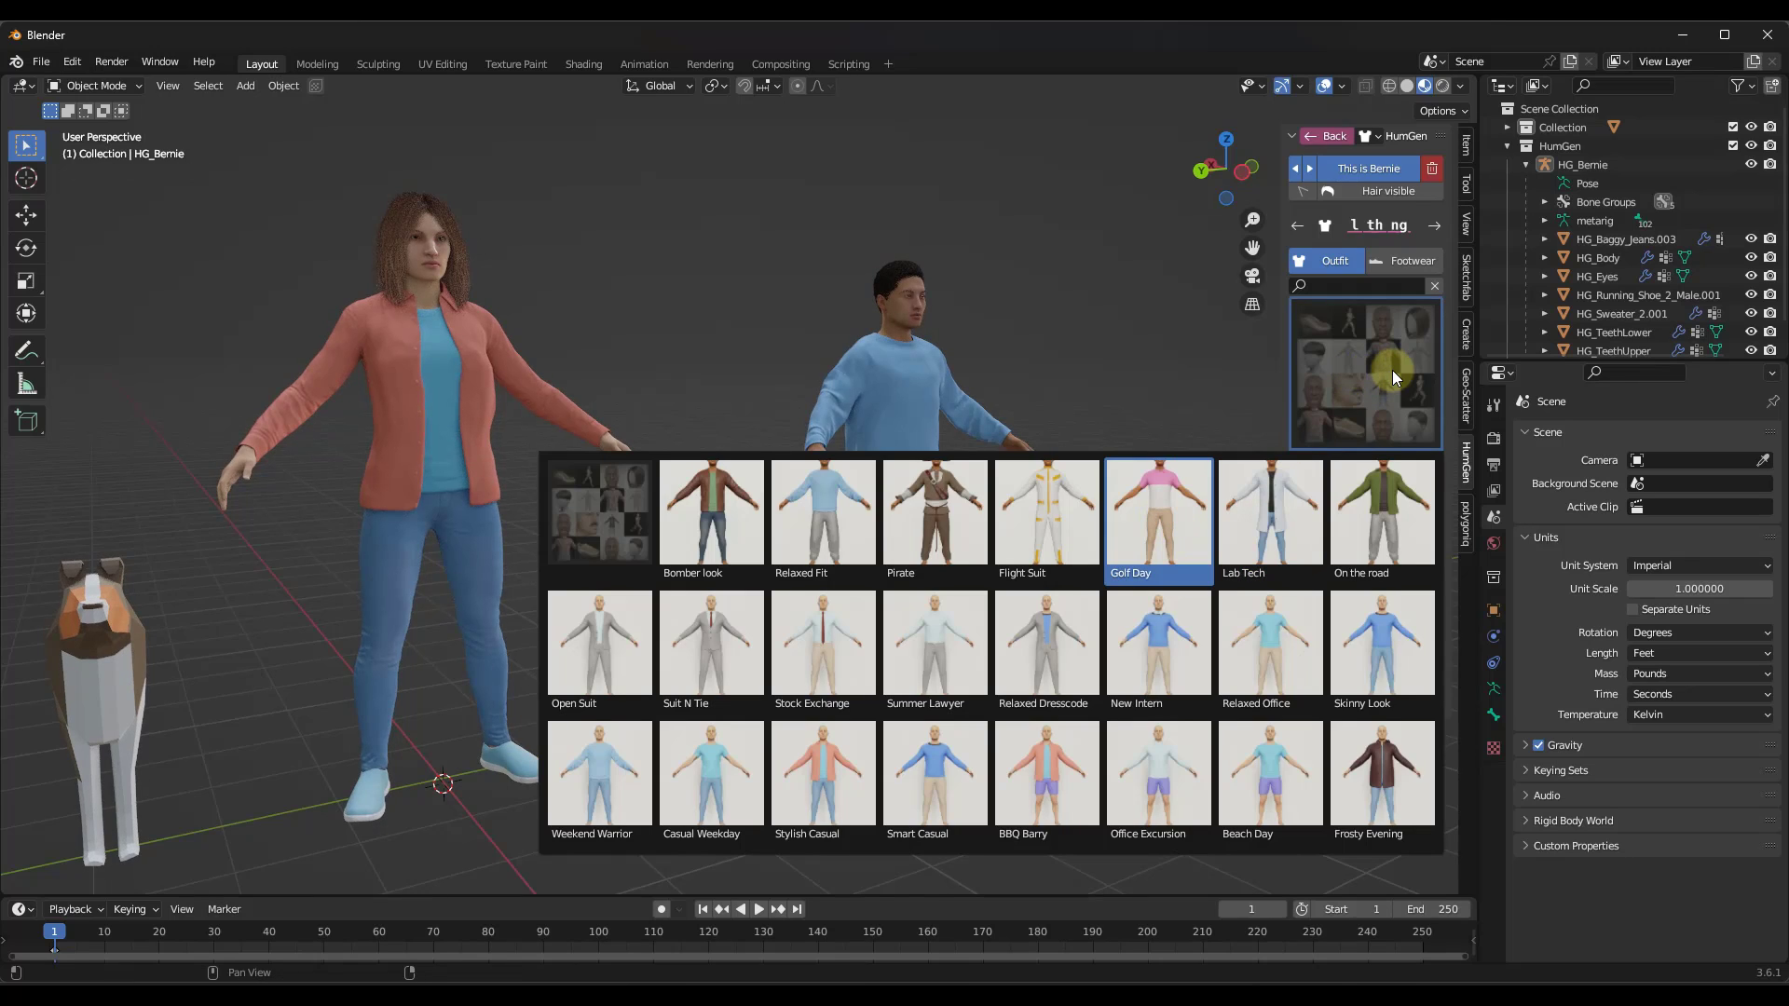
{"action": "scroll", "coordinate": [1156, 432], "scroll_direction": "up", "scroll_amount": 3}
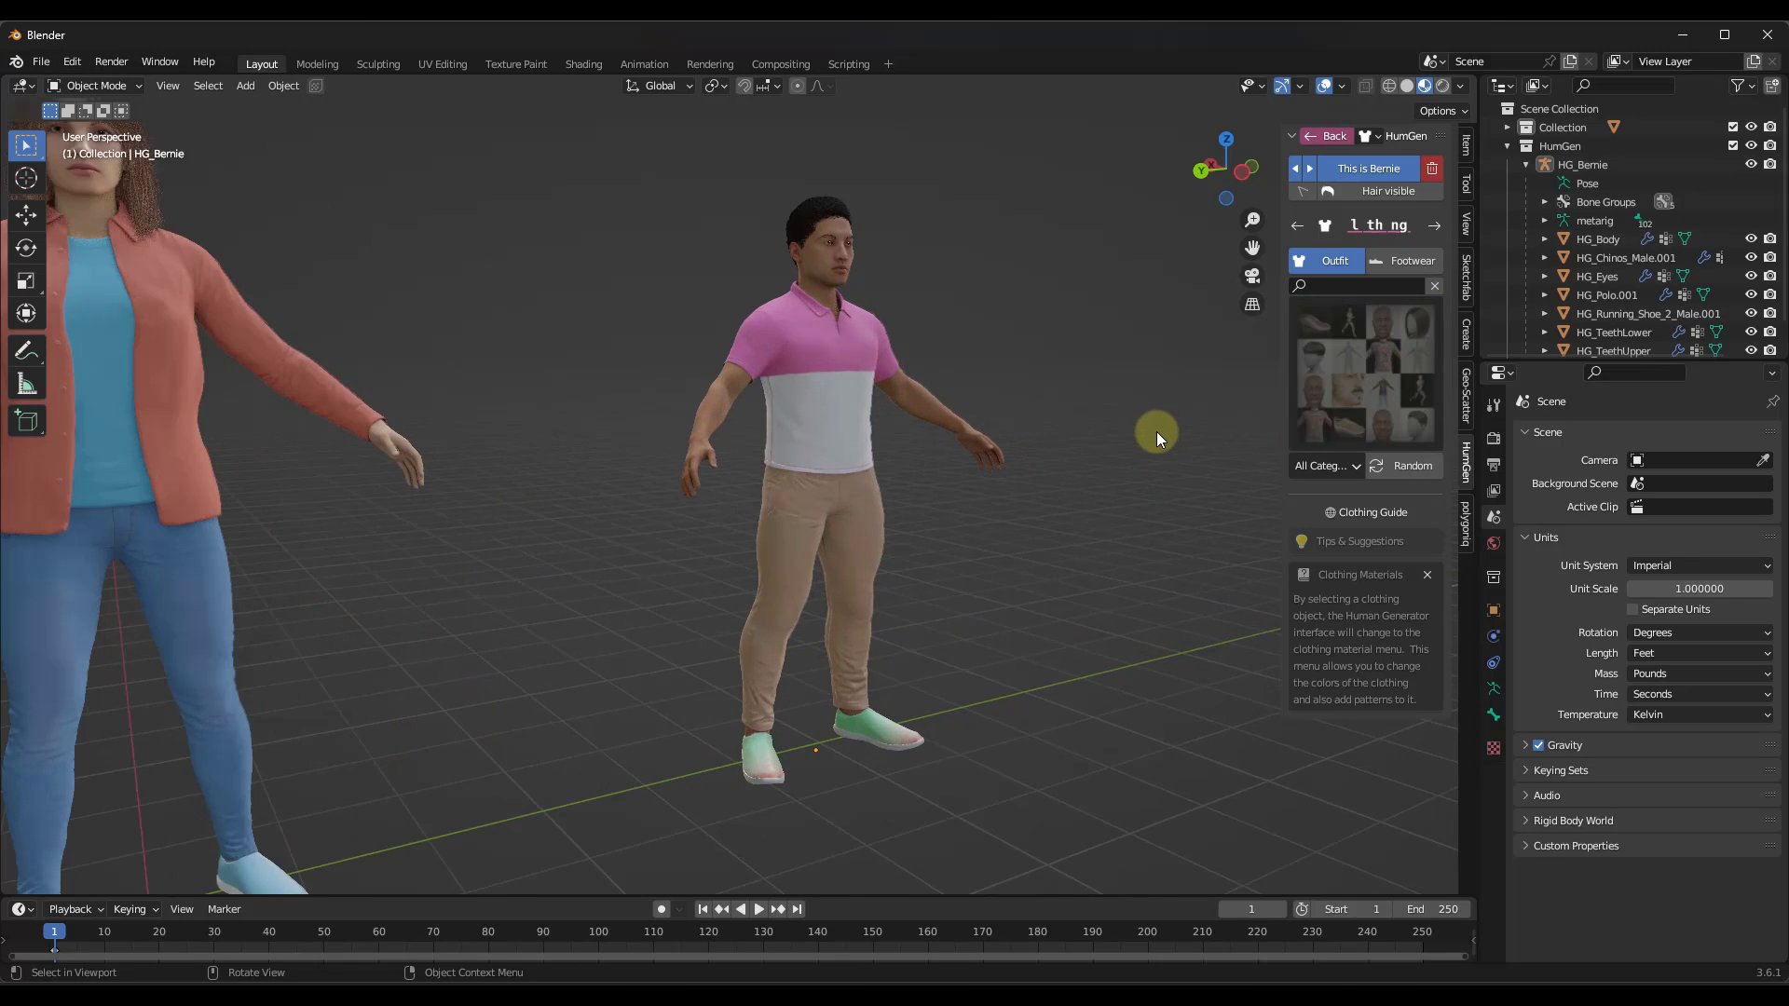
Change the polo shirt's main color to yellow with Hue 0.158 and Saturation 0.962
{"action": "left_click", "coordinate": [813, 370]}
{"action": "left_click", "coordinate": [1384, 266]}
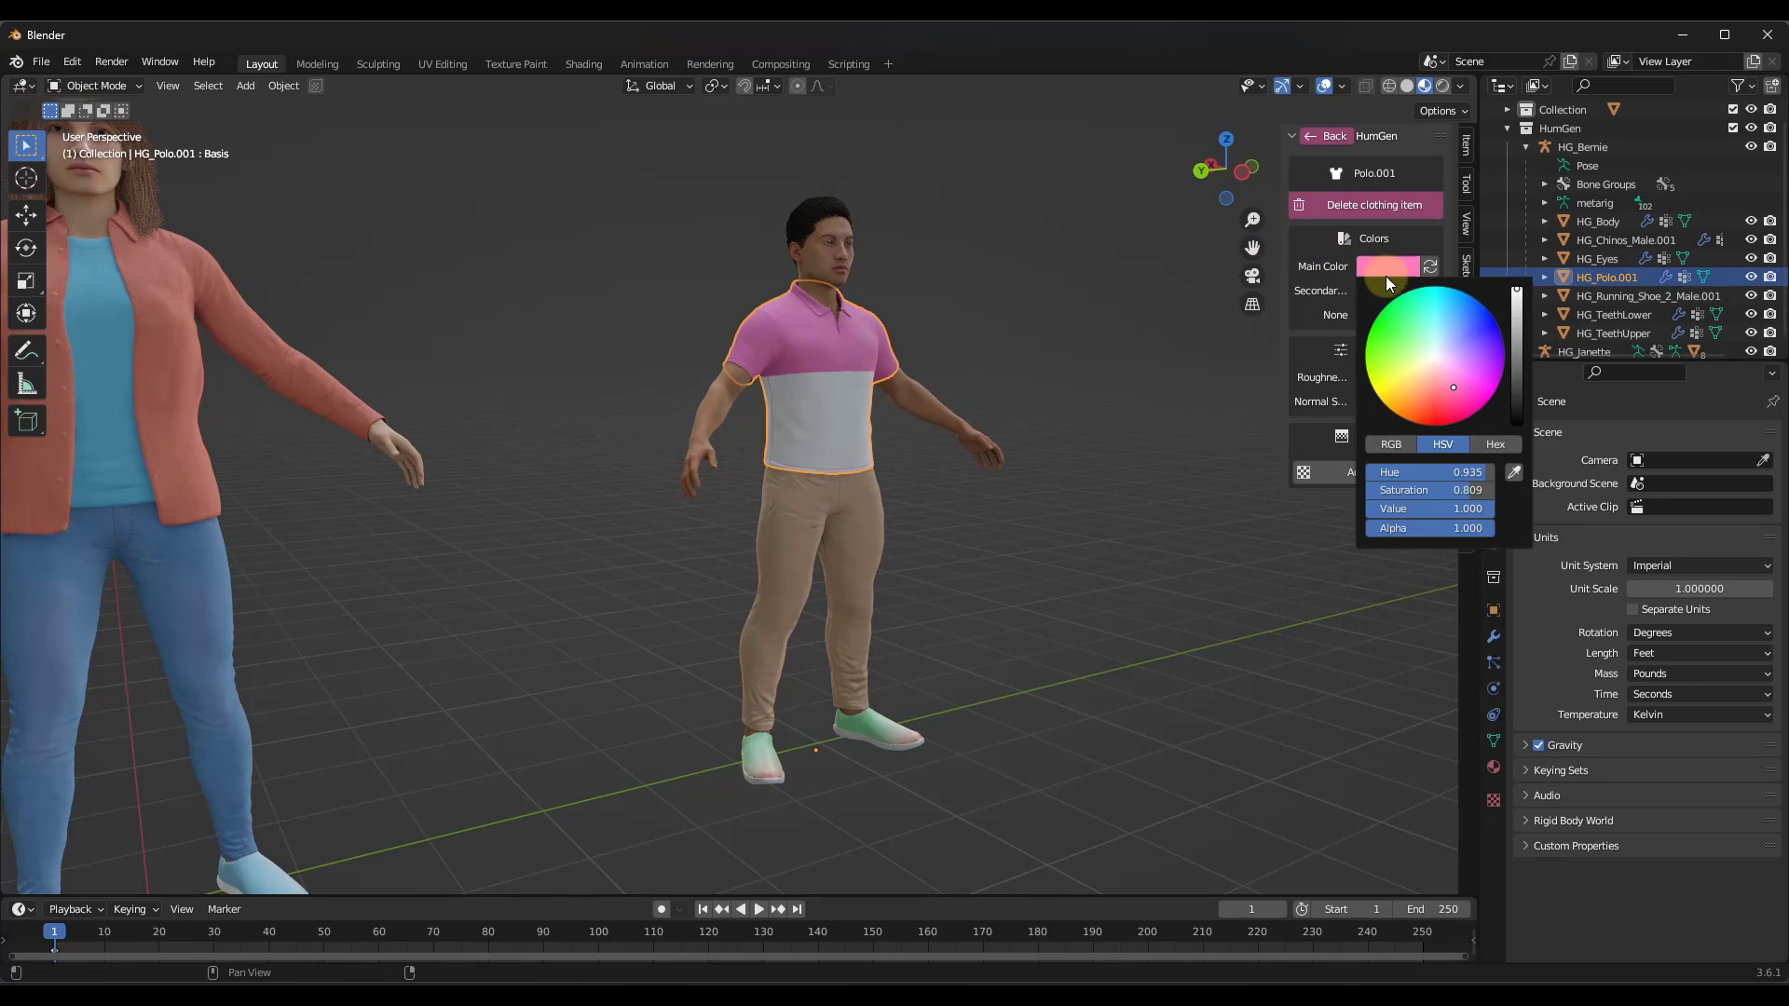
{"action": "left_click", "coordinate": [1420, 342]}
{"action": "mouse_move", "coordinate": [1421, 341]}
{"action": "left_mouse_down"}
{"action": "mouse_move", "coordinate": [1463, 341]}
{"action": "mouse_move", "coordinate": [1388, 362]}
{"action": "mouse_move", "coordinate": [1404, 353]}
{"action": "left_mouse_up"}
{"action": "left_click_drag", "start_coordinate": [959, 588], "coordinate": [939, 611]}
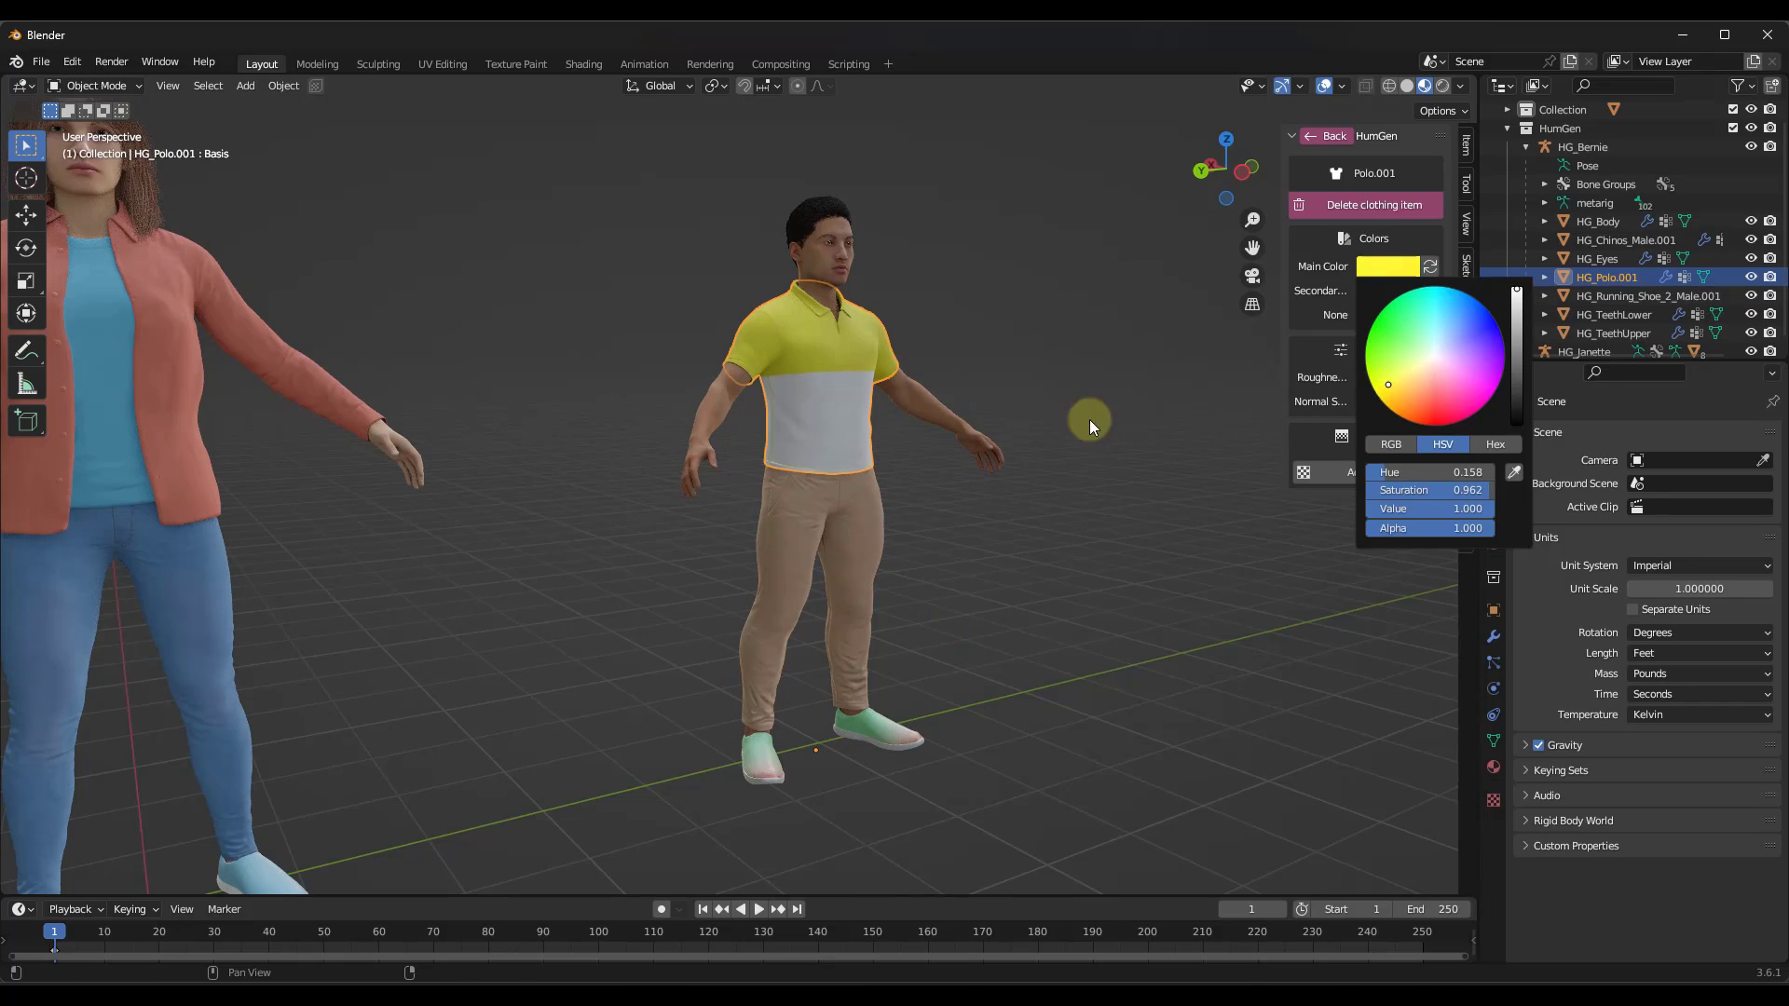
{"action": "left_click", "coordinate": [962, 438]}
Dress the male human in the blue sweater and beige chinos outfit, and bring up his footwear options
{"action": "scroll", "coordinate": [963, 344], "scroll_direction": "up", "scroll_amount": 2}
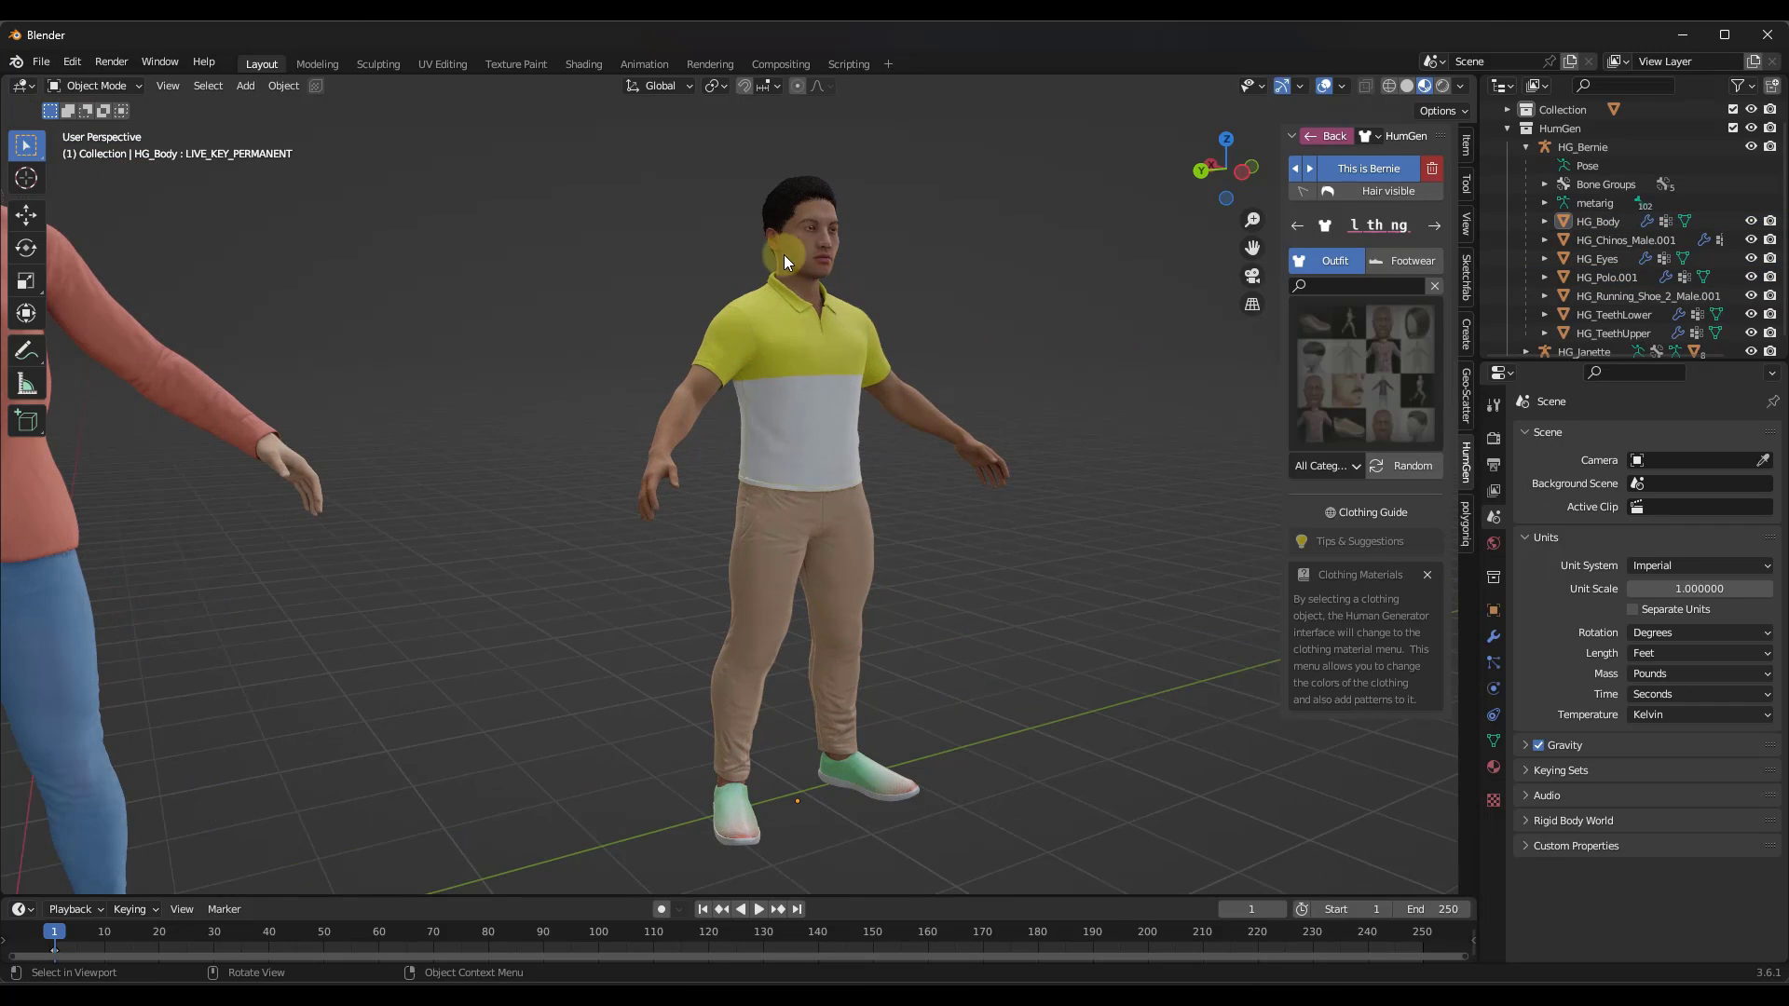
{"action": "left_click", "coordinate": [1305, 386]}
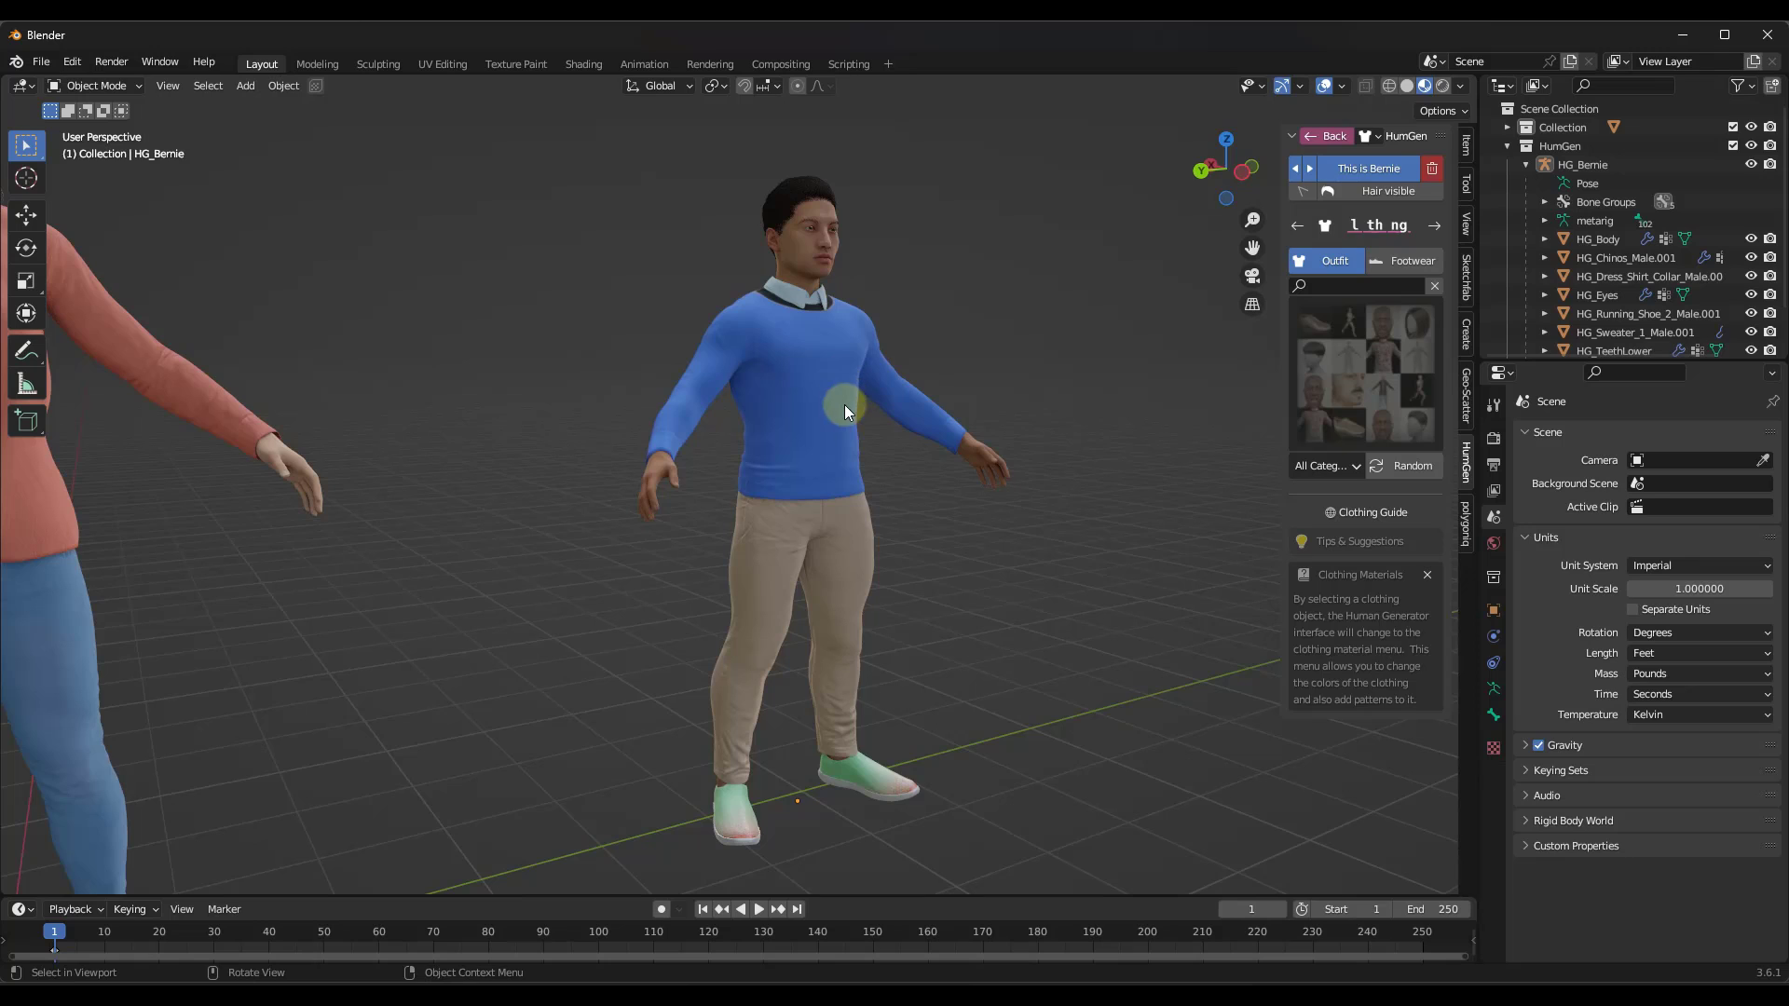
{"action": "scroll", "coordinate": [659, 352], "scroll_direction": "down", "scroll_amount": 2}
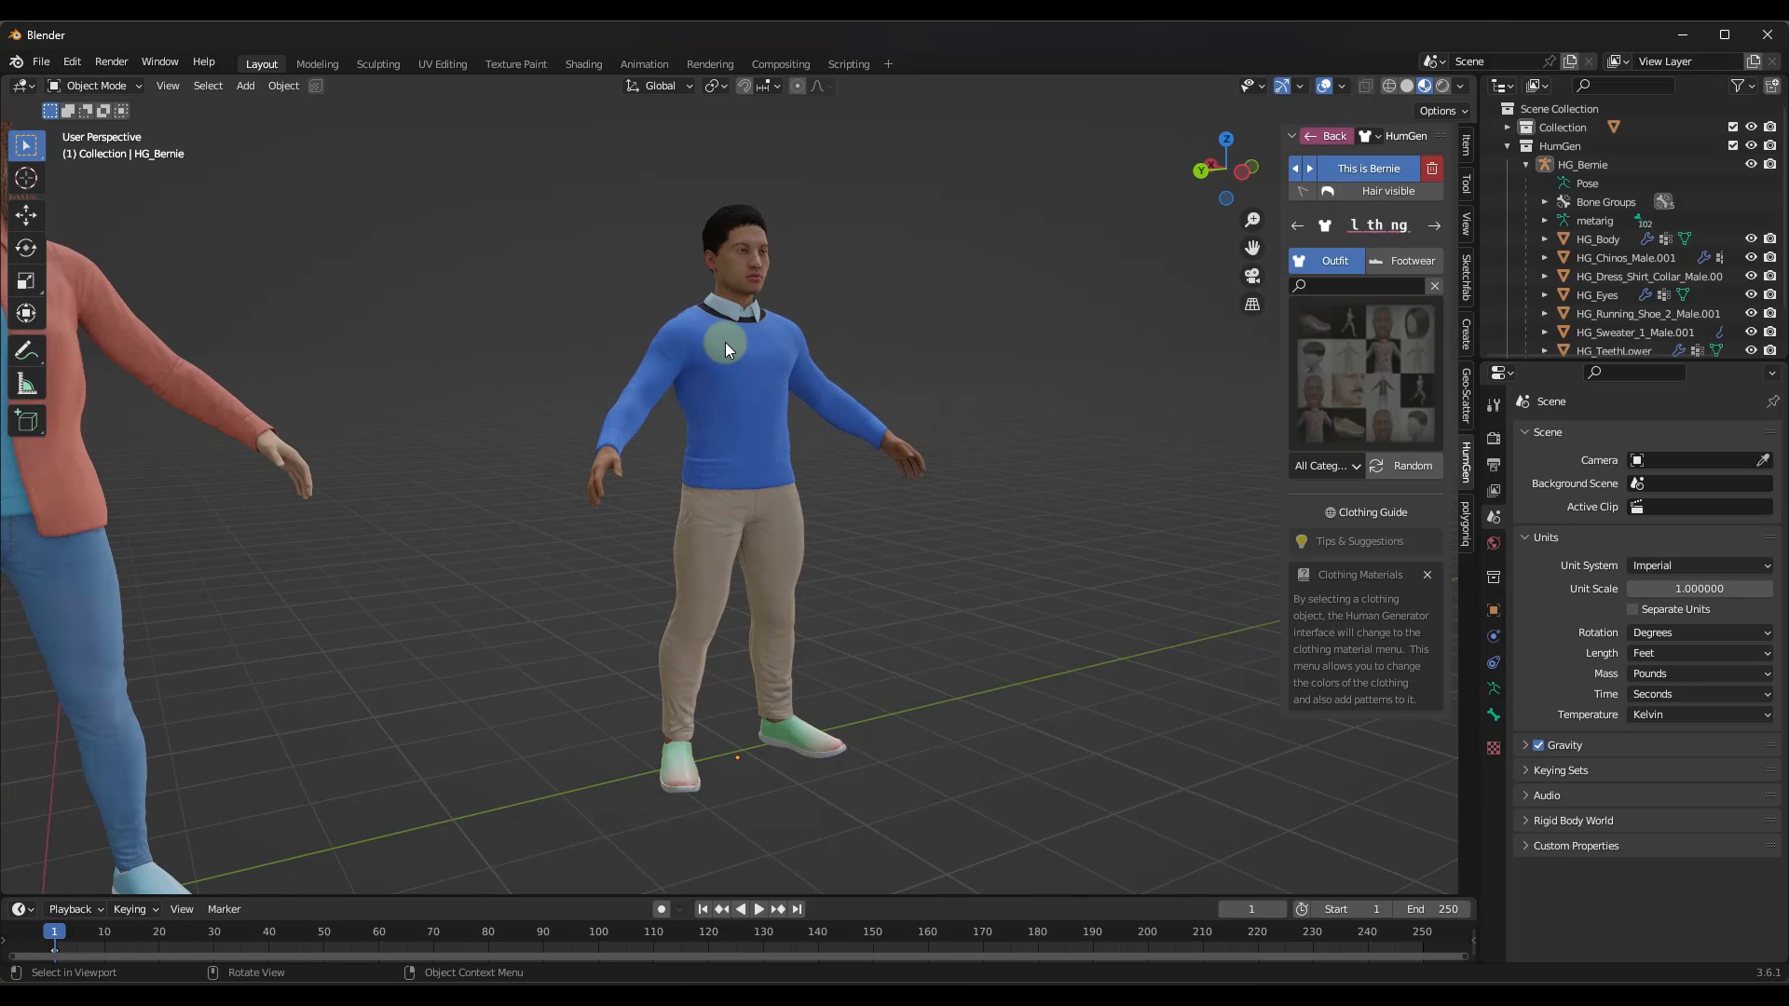
{"action": "scroll", "coordinate": [725, 342], "scroll_direction": "up", "scroll_amount": 2}
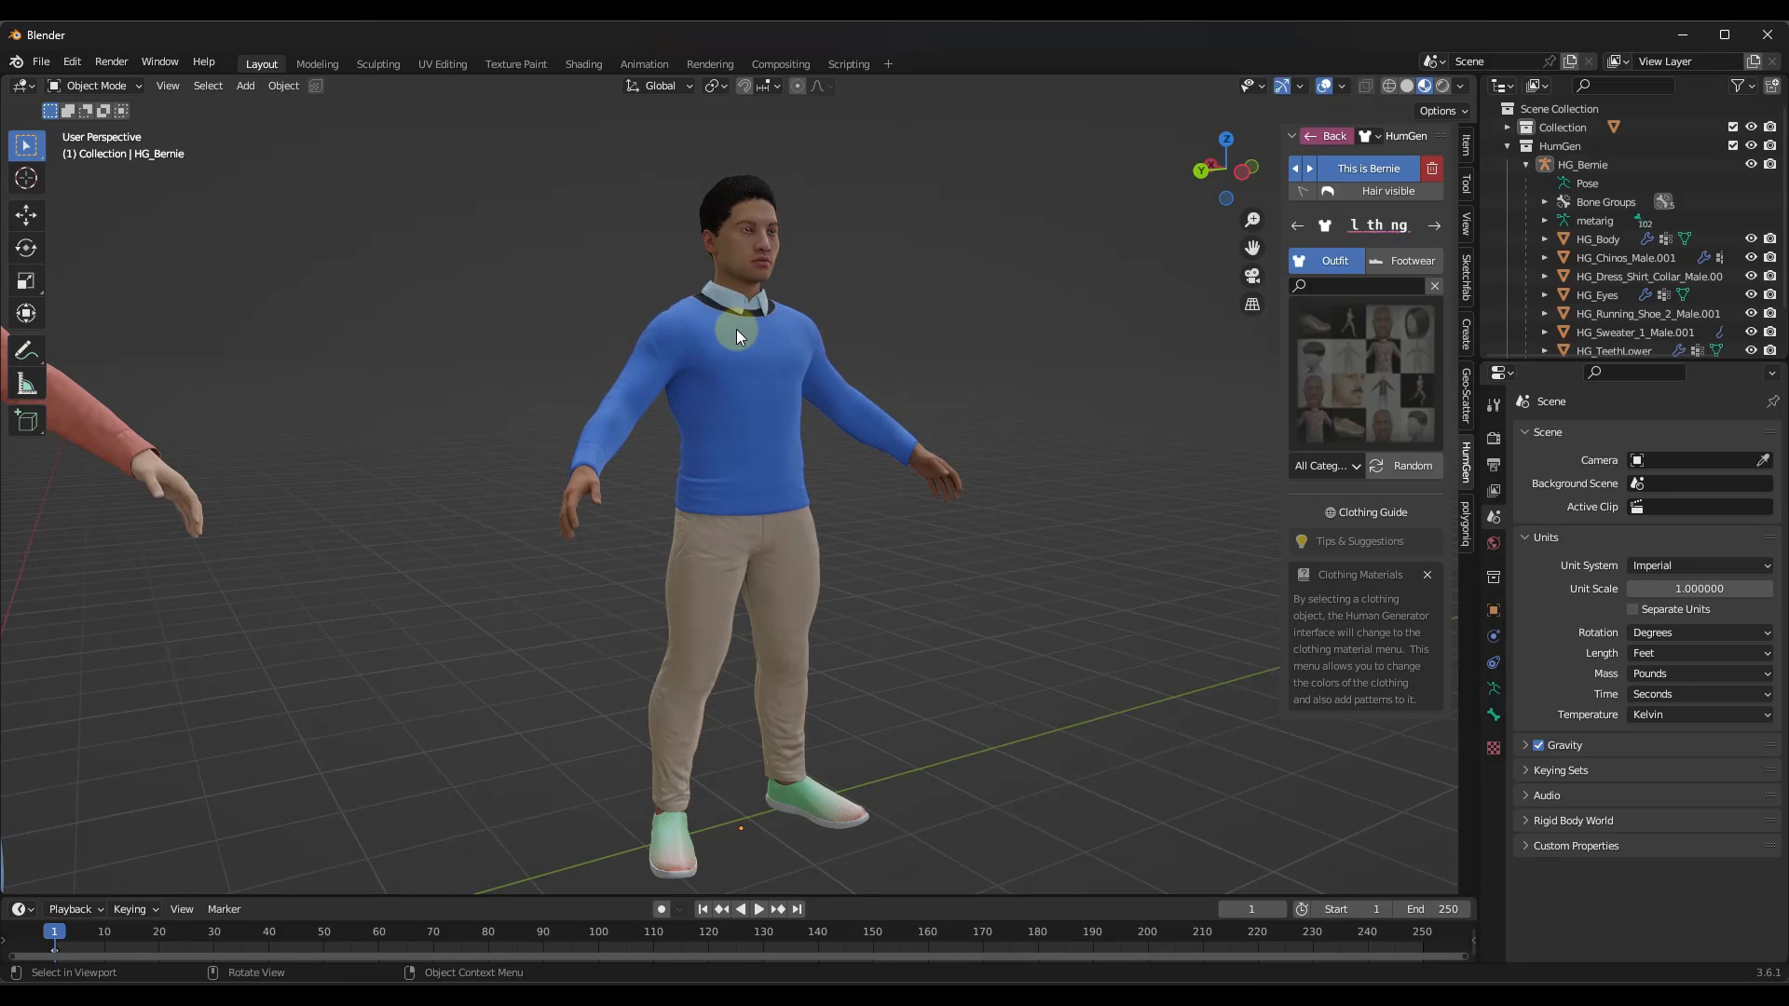
{"action": "left_click", "coordinate": [1402, 264]}
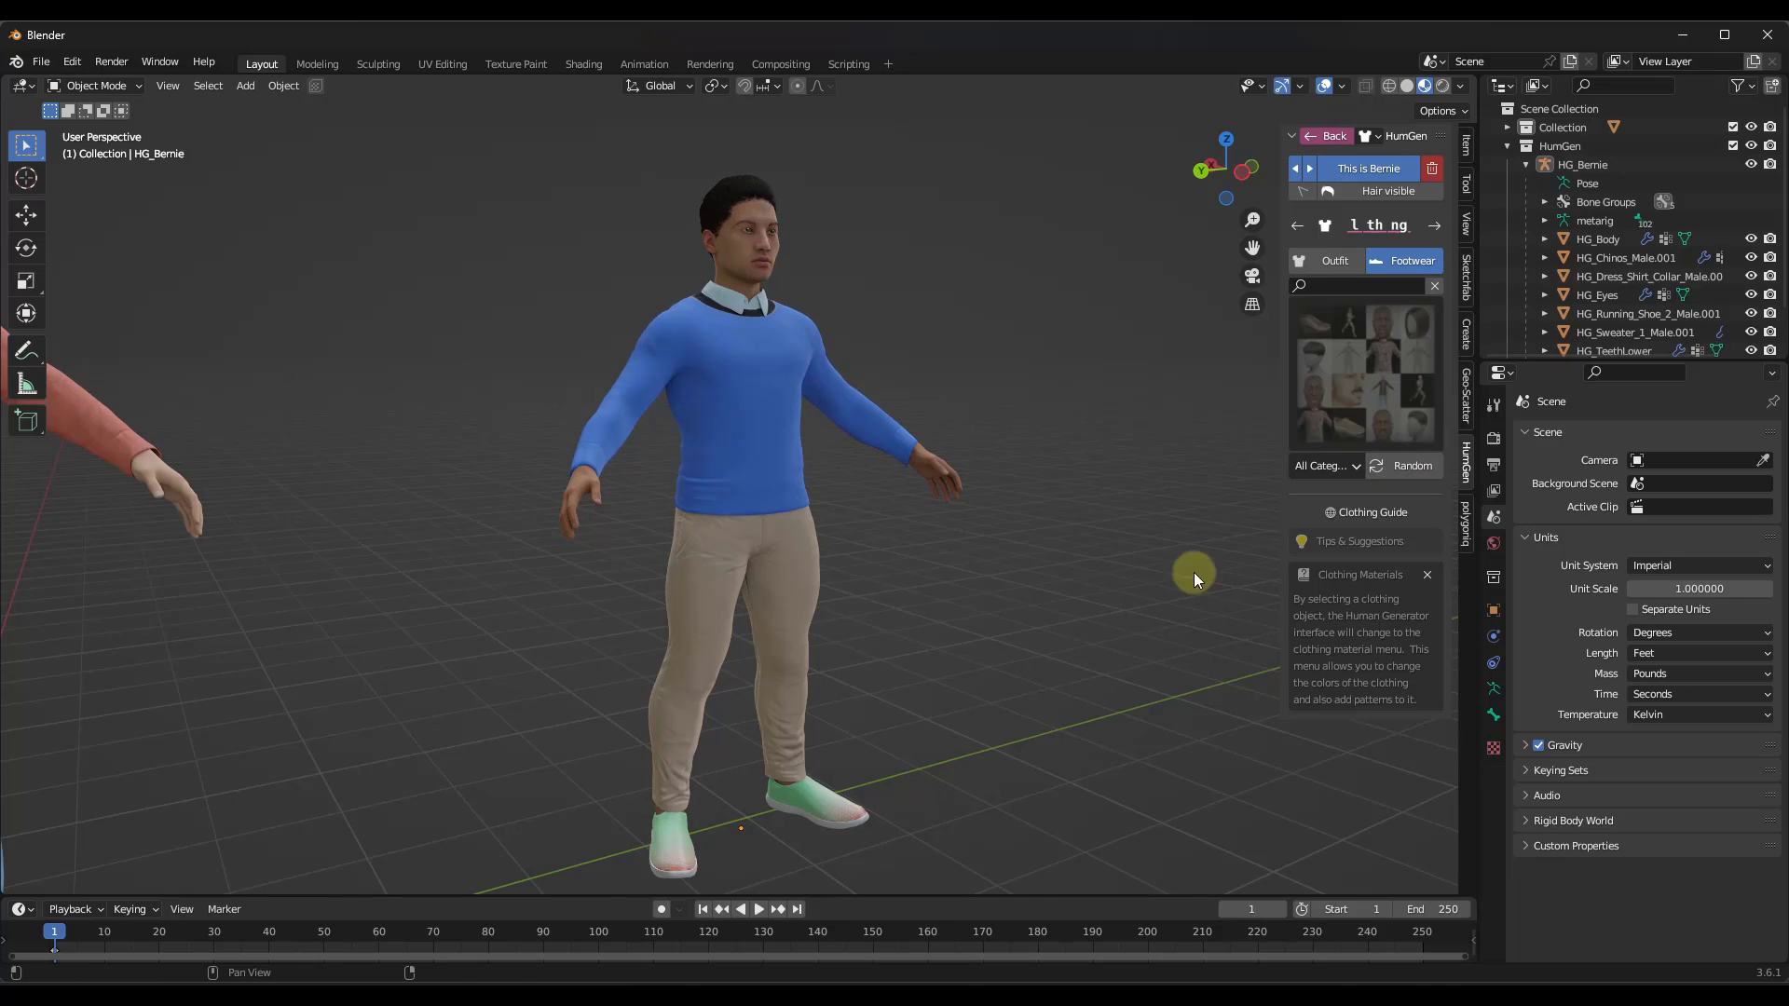
Apply random footwear to the male human in the blue sweater several times
{"action": "middle_click_drag", "start_coordinate": [1194, 572], "coordinate": [794, 634]}
{"action": "left_click", "coordinate": [737, 192]}
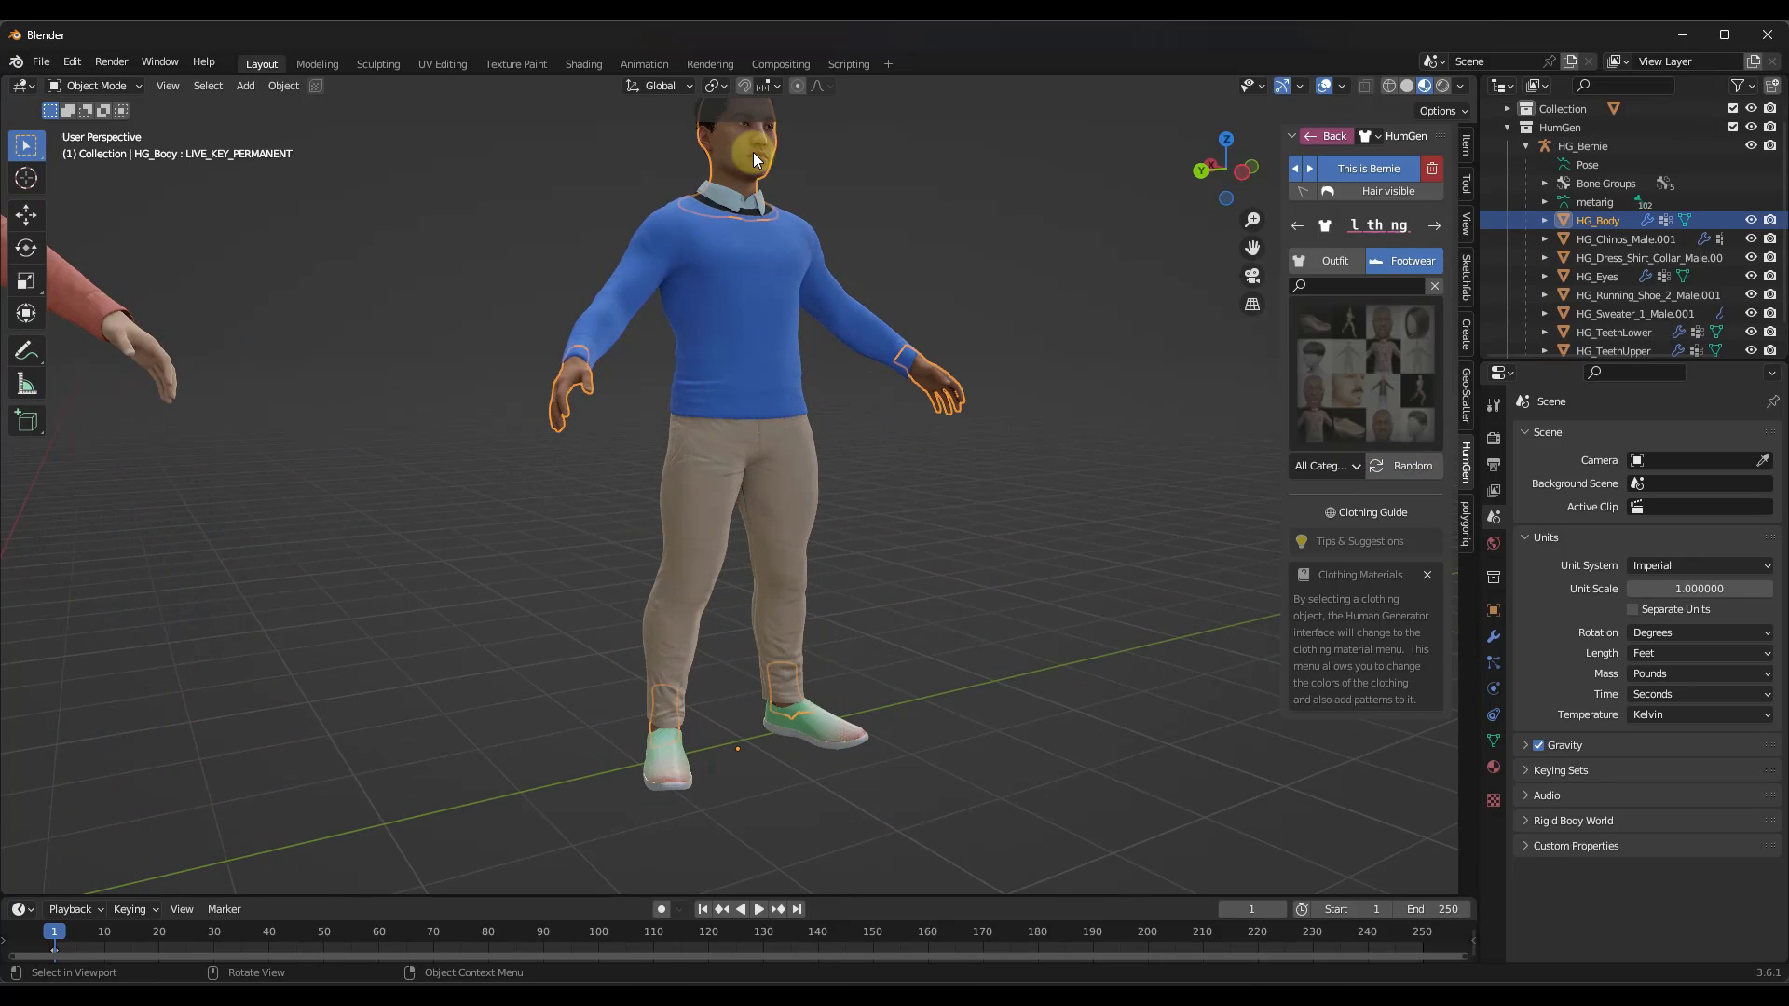
{"action": "left_click", "coordinate": [1412, 467]}
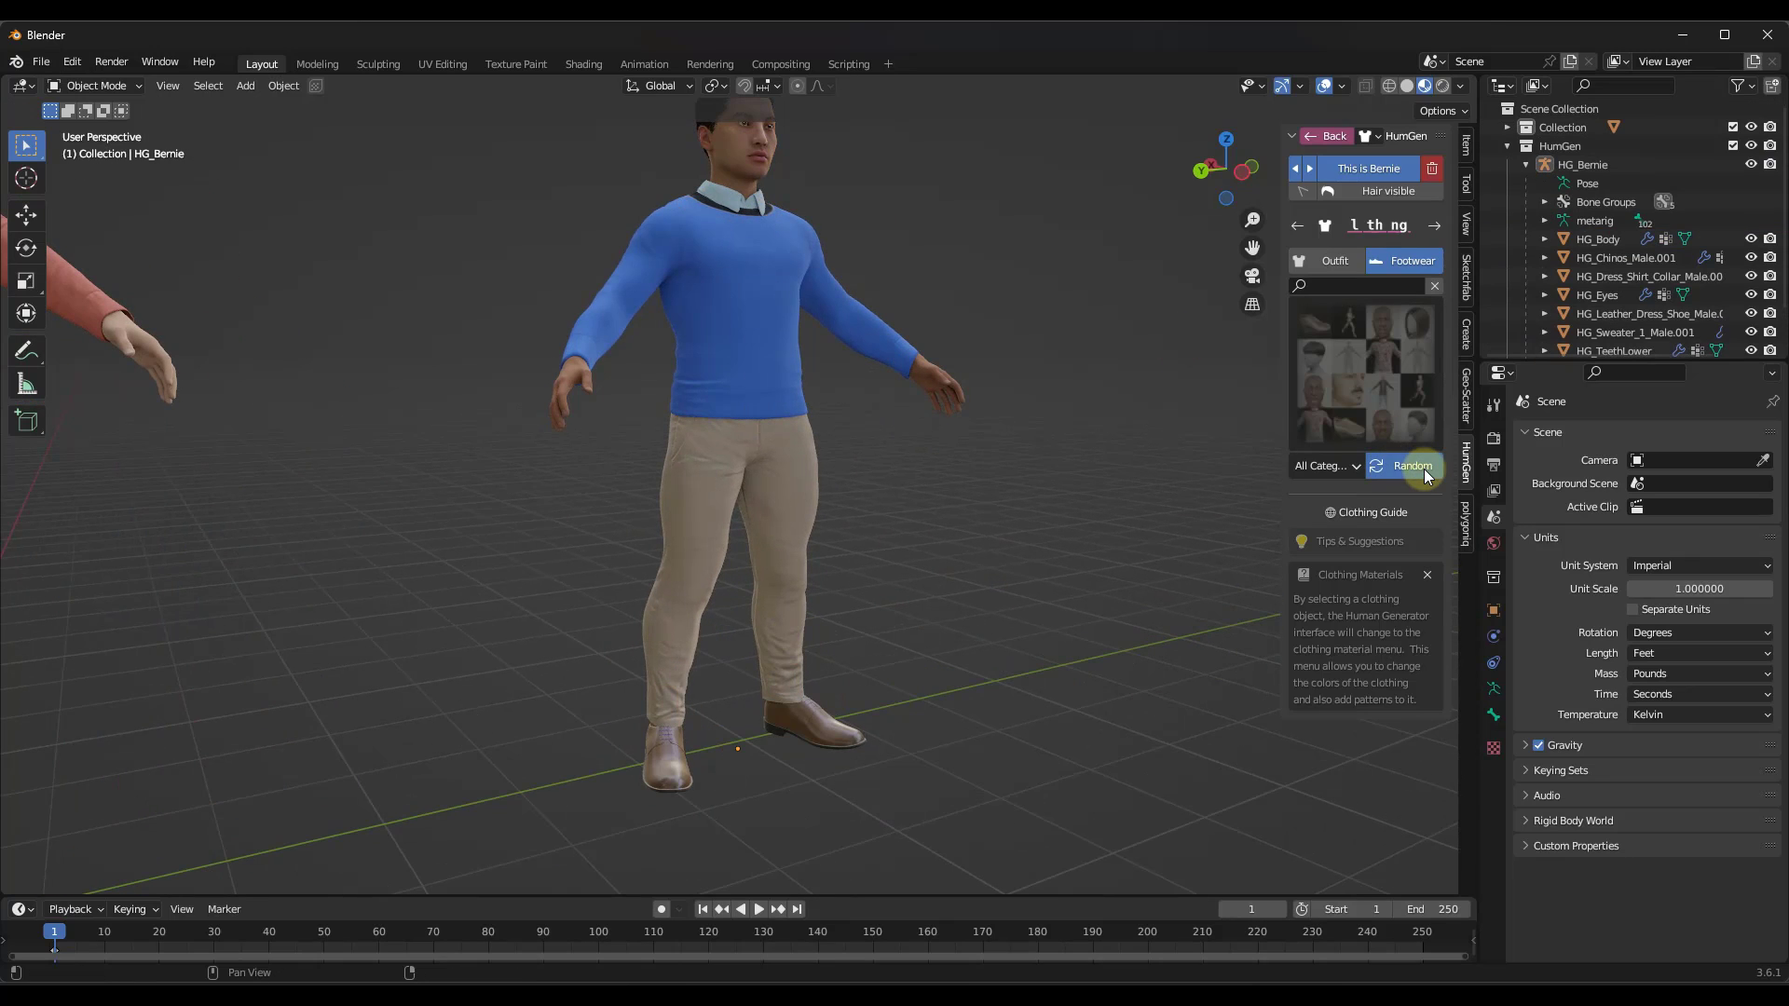
{"action": "left_click", "coordinate": [1415, 467]}
{"action": "left_click", "coordinate": [1412, 466]}
Try the Garden Boot and Pirate Boots footwear on the male human
{"action": "left_click", "coordinate": [1393, 379]}
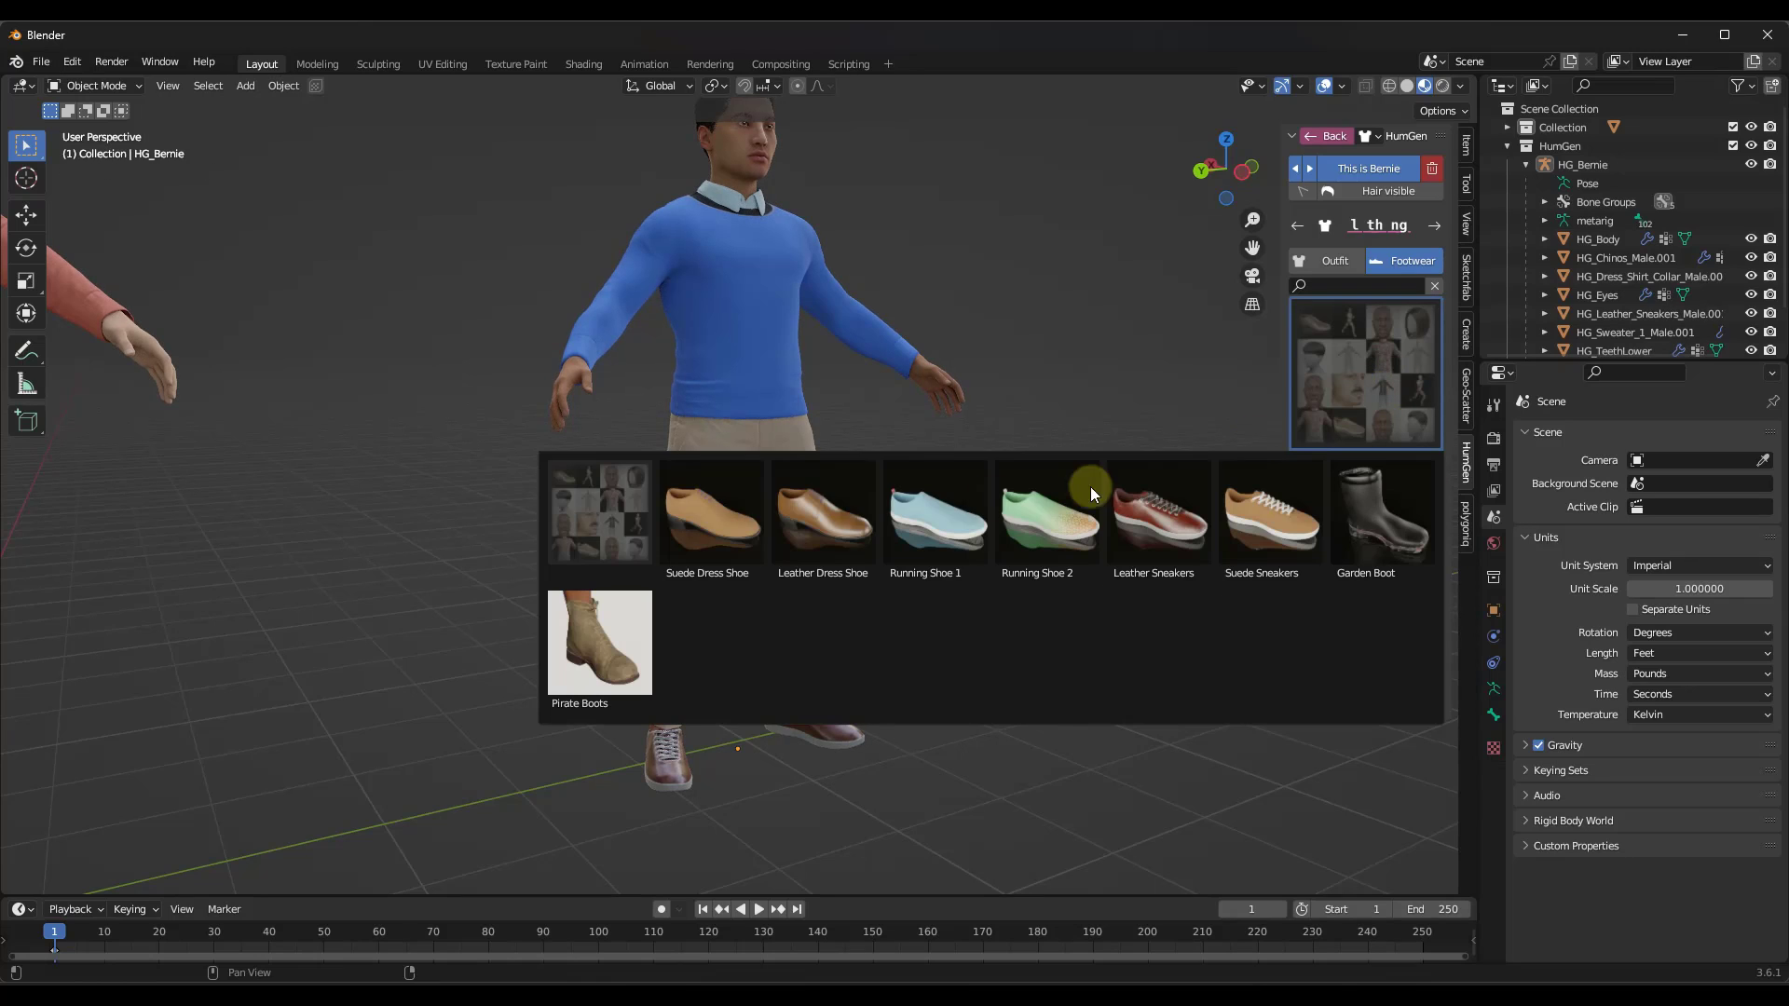
{"action": "left_click", "coordinate": [1353, 489]}
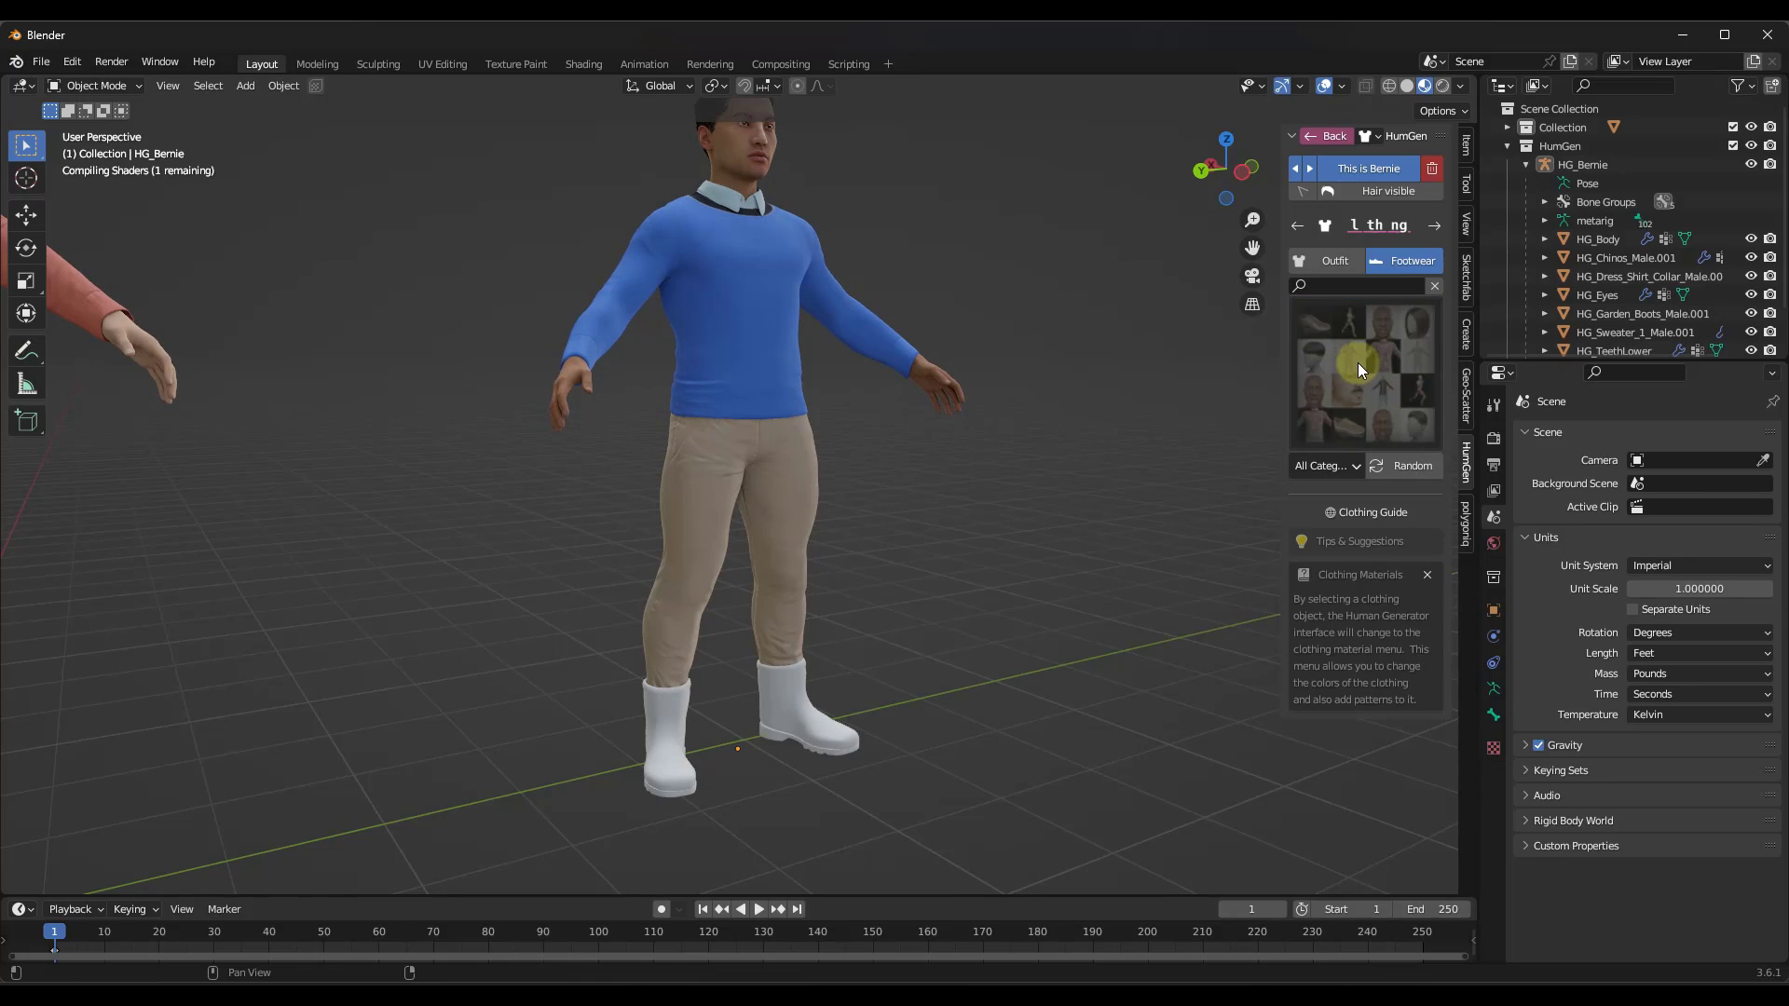
{"action": "left_click", "coordinate": [1359, 370]}
{"action": "left_click", "coordinate": [600, 635]}
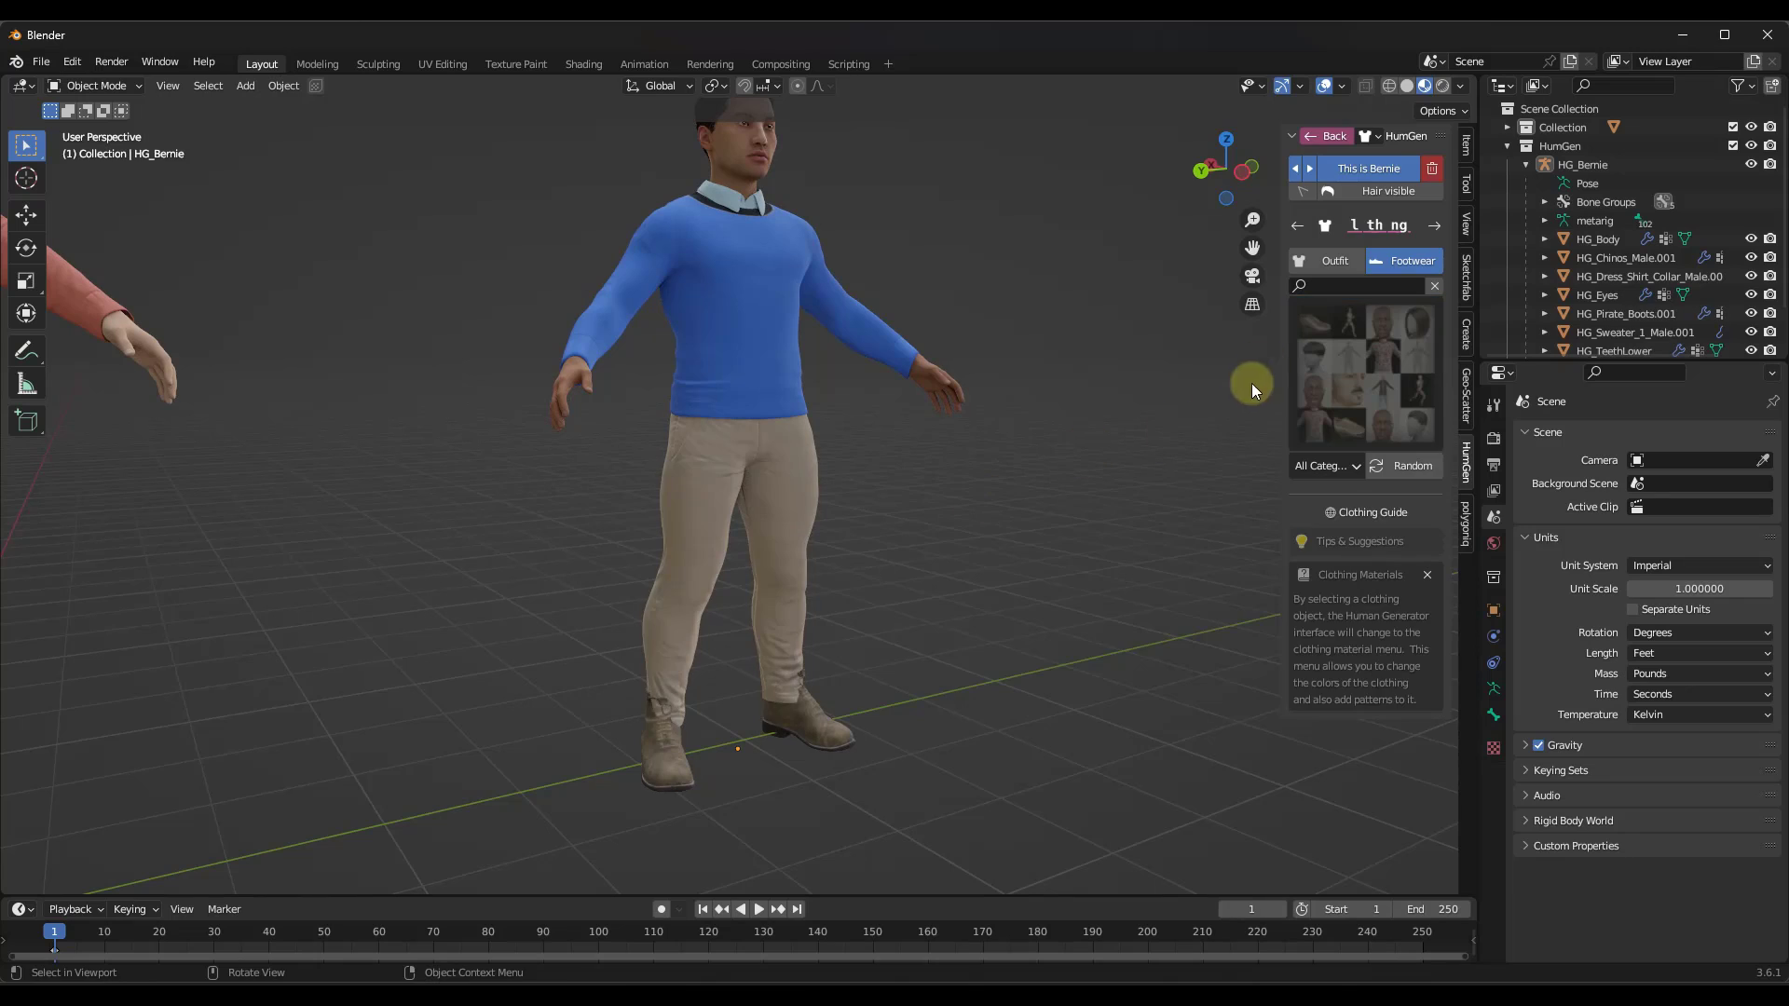
Try the Leather Sneakers on the male human, and settle on Suede Dress Shoe
{"action": "left_click", "coordinate": [1334, 337]}
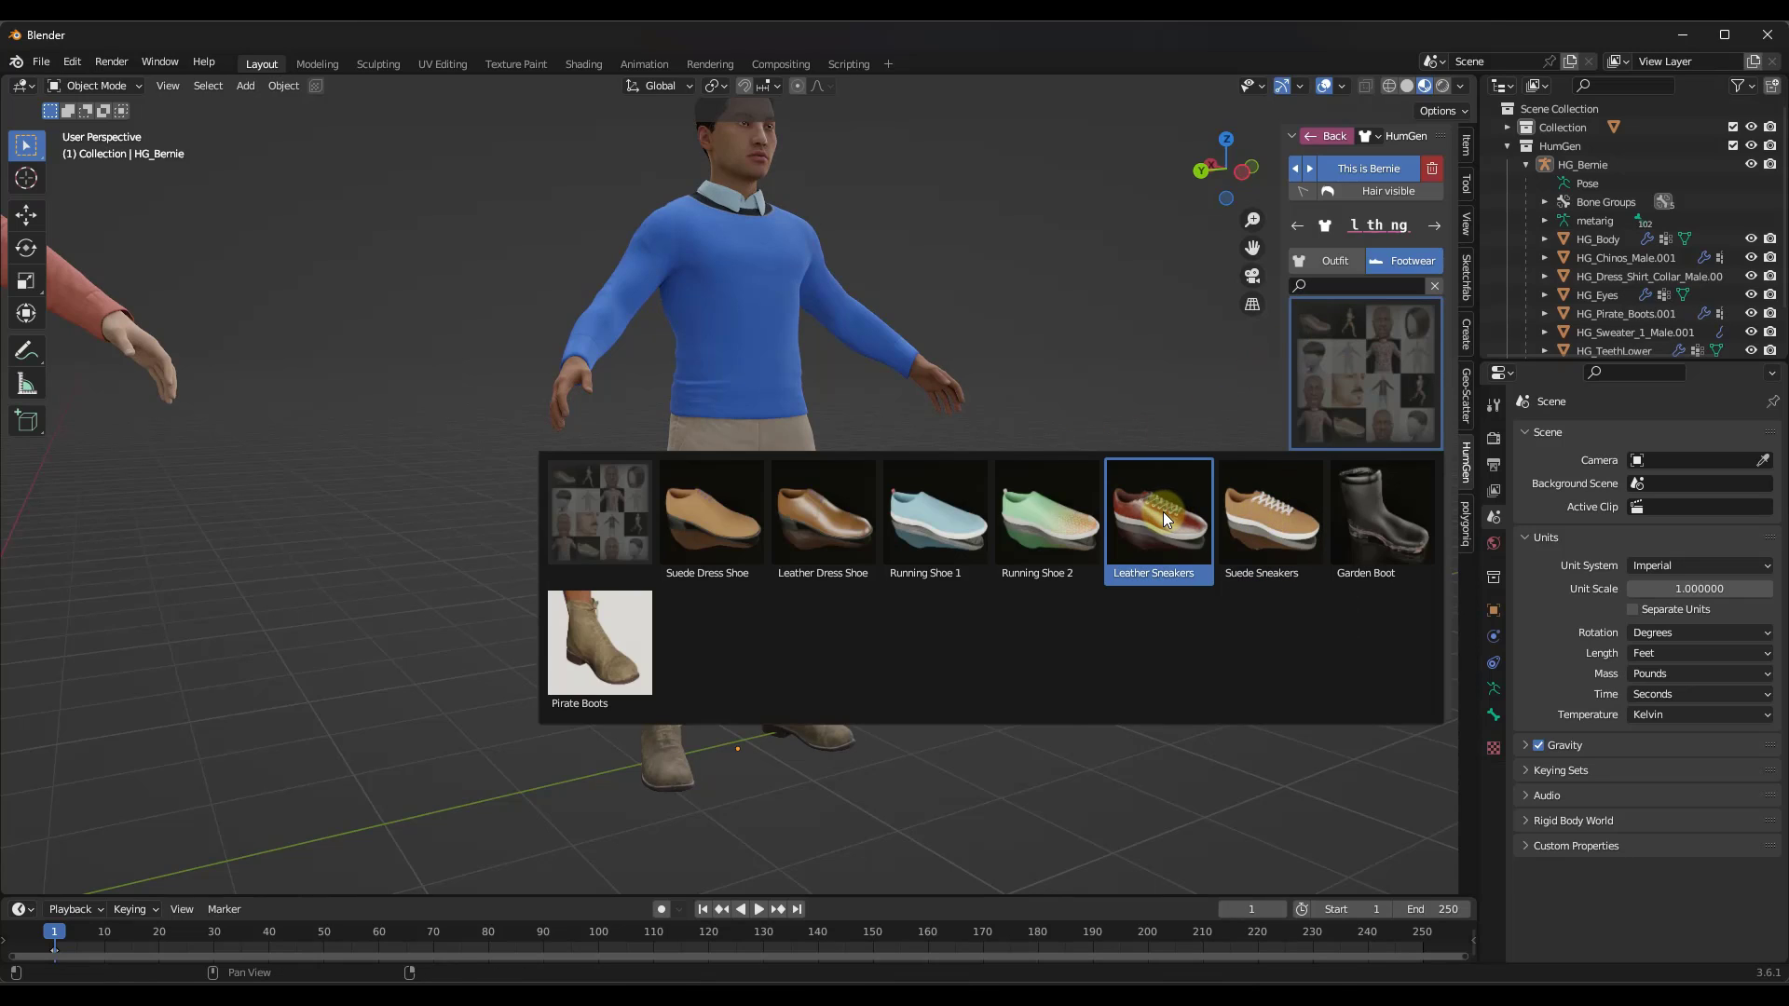
{"action": "left_click", "coordinate": [1163, 512]}
{"action": "left_click", "coordinate": [1357, 356]}
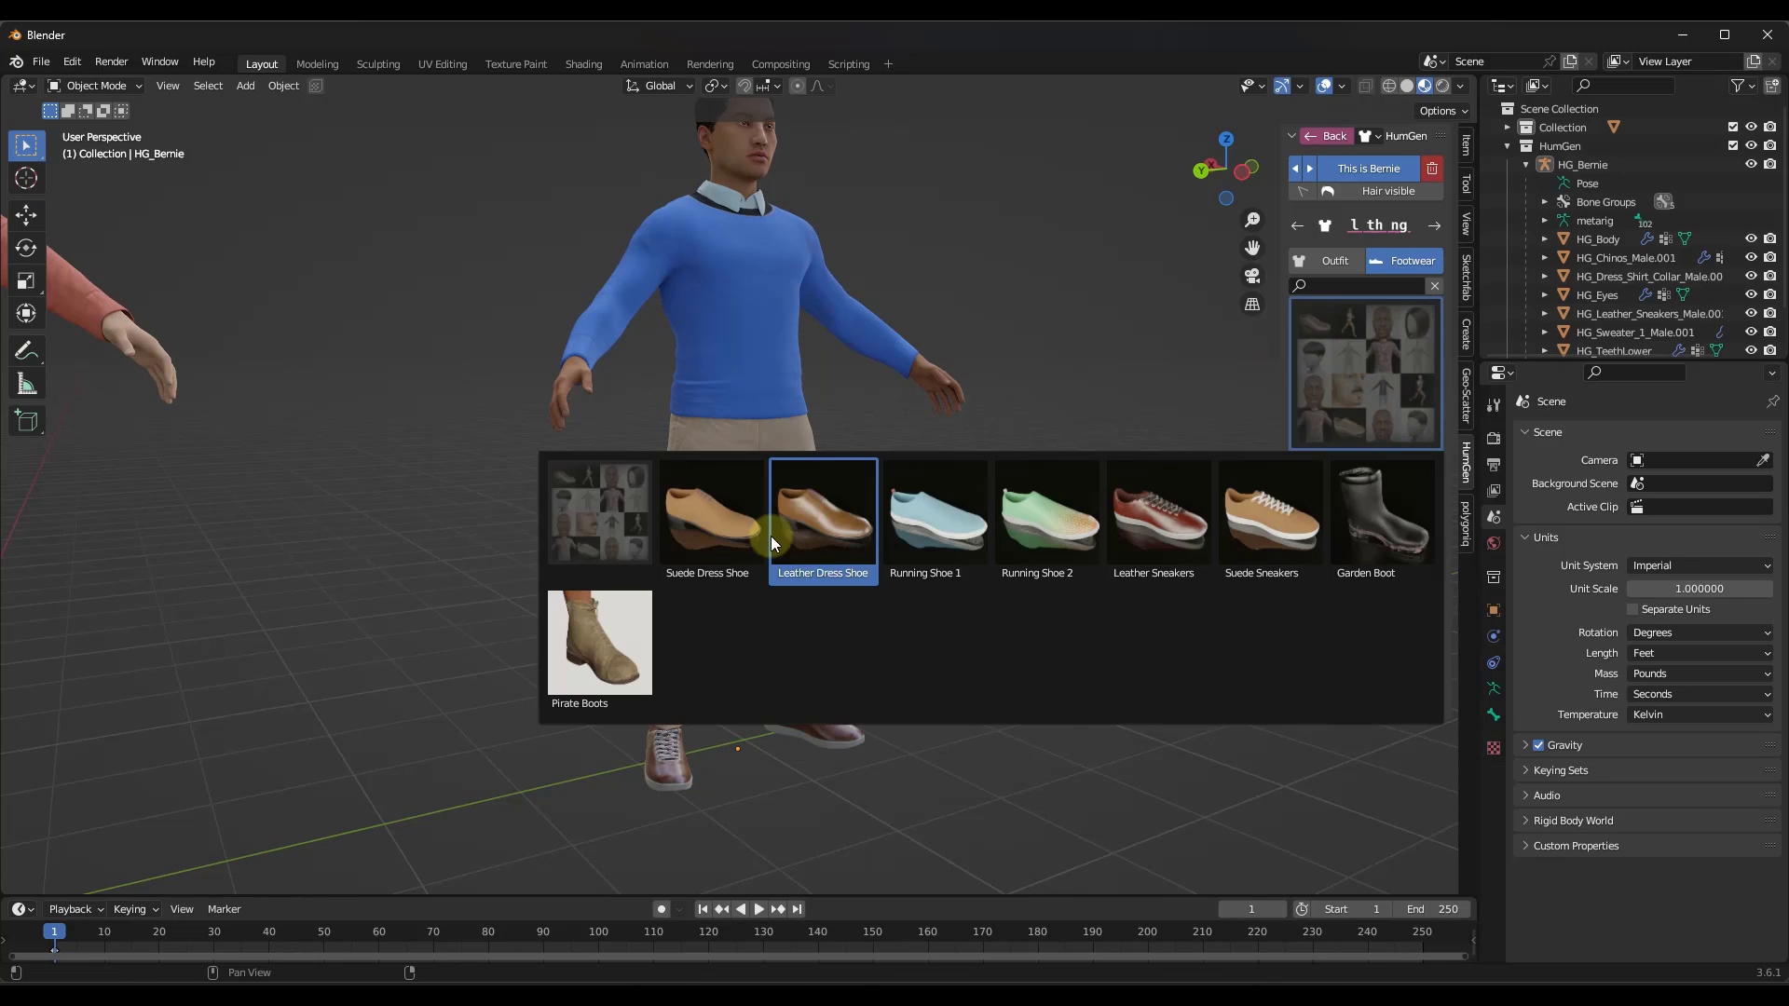
{"action": "left_click", "coordinate": [719, 514]}
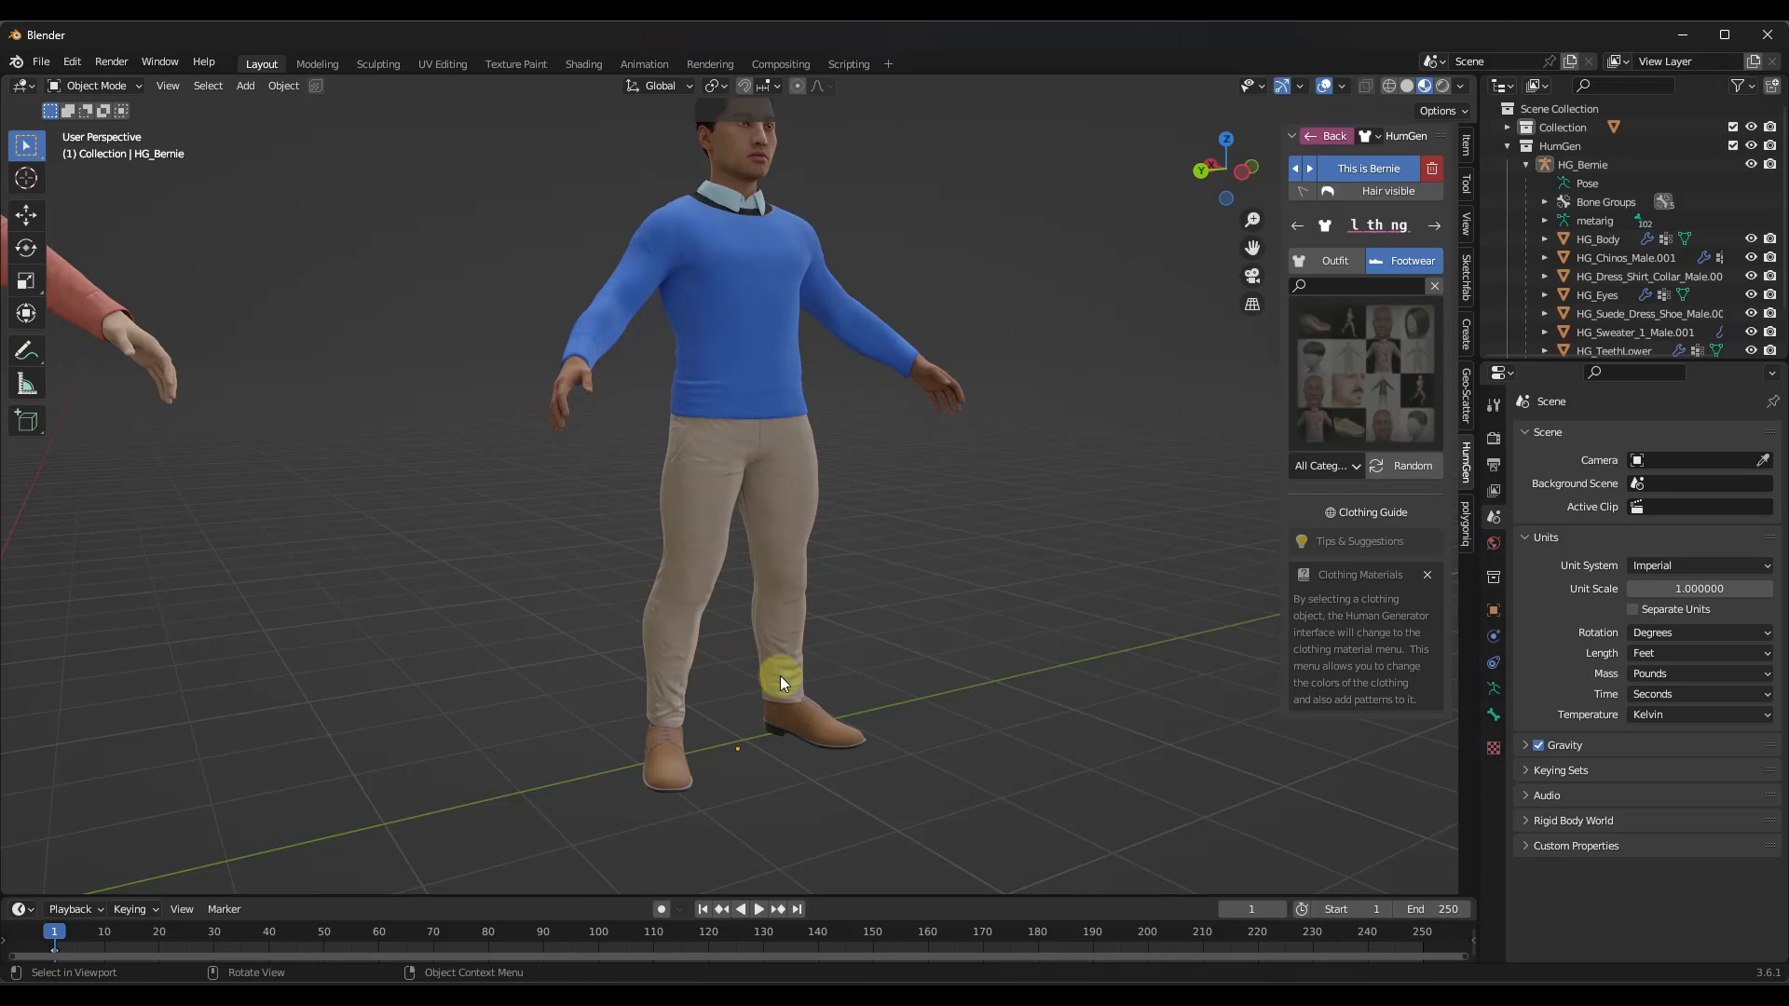
{"action": "middle_click_drag", "start_coordinate": [828, 672], "coordinate": [759, 287]}
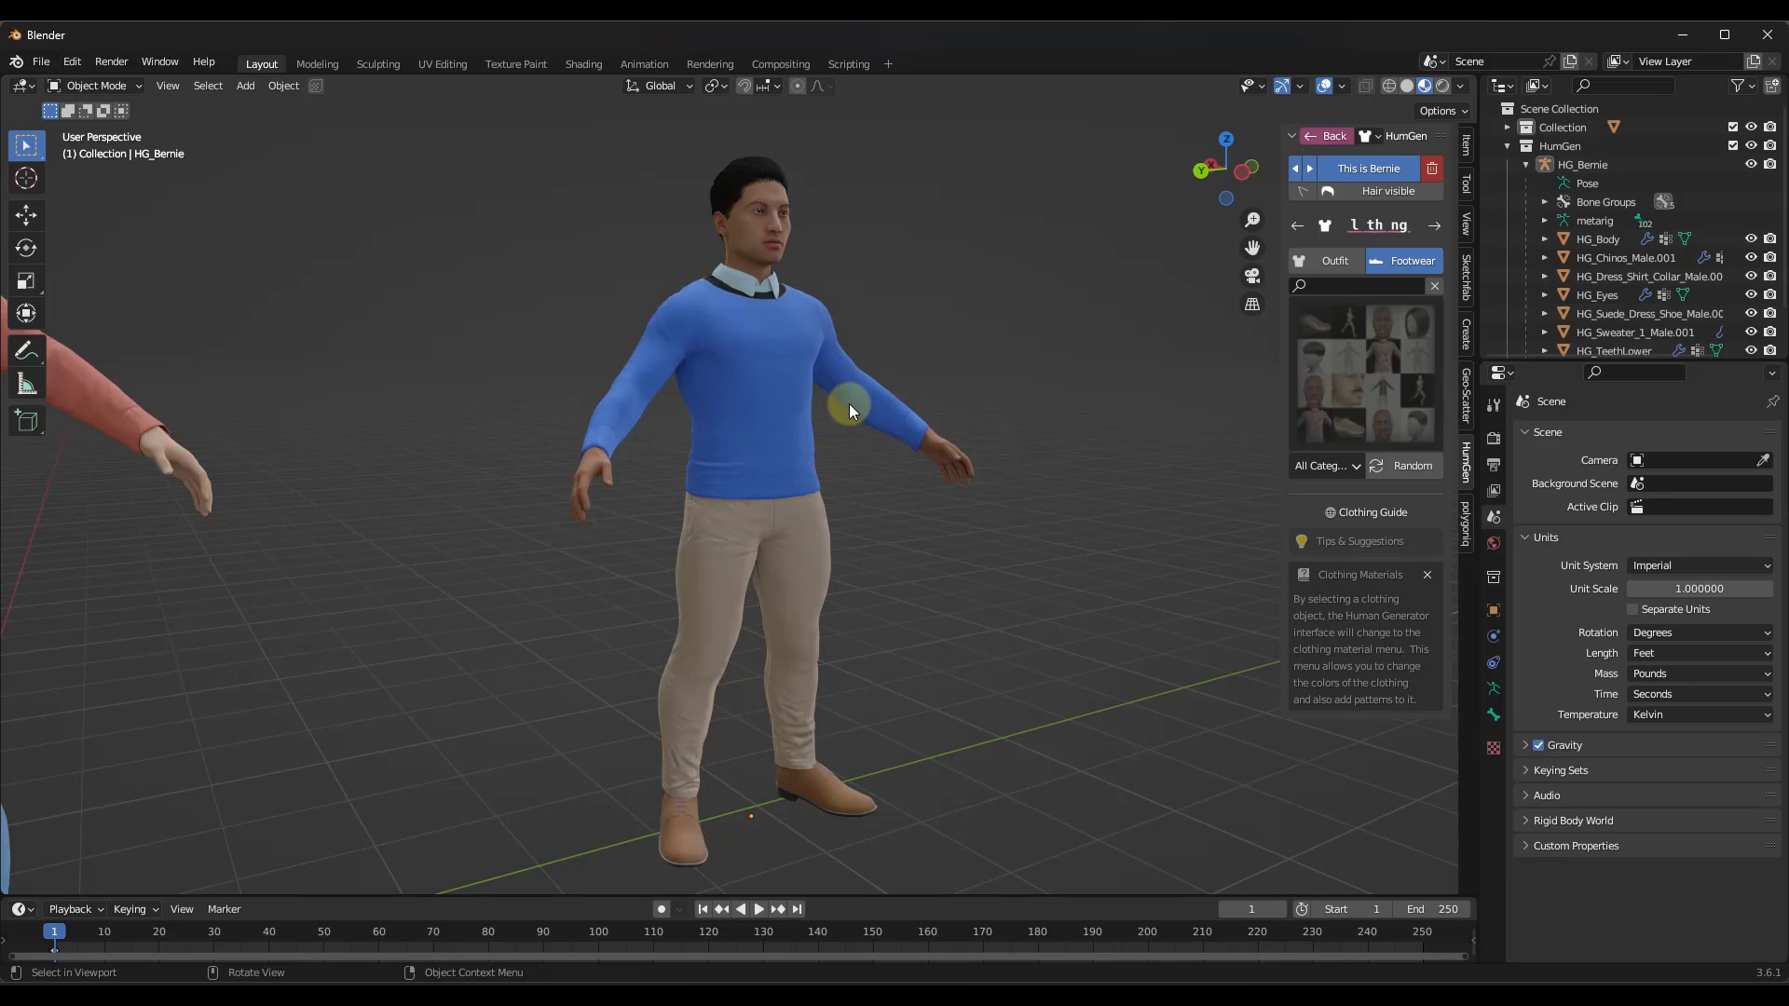
{"action": "middle_click_drag", "start_coordinate": [848, 404], "coordinate": [804, 365]}
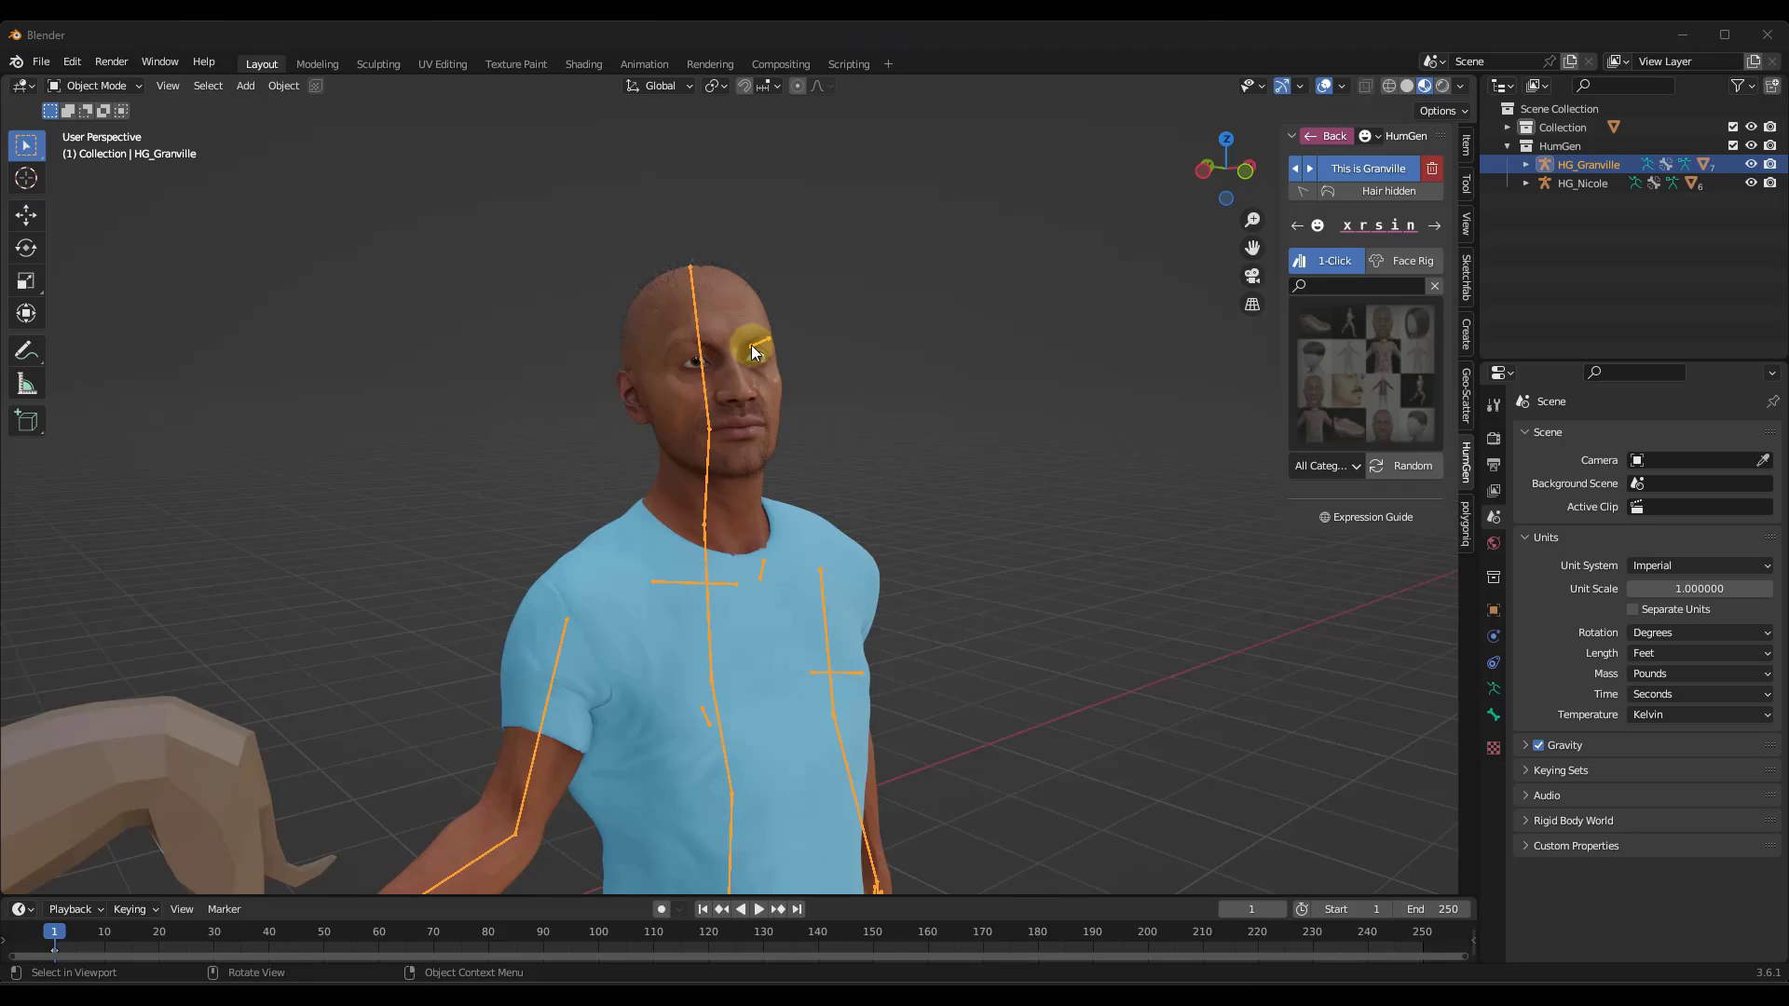
Try the sad smile and Sad expression presets on the male human in the blue T-shirt, and settle on Smile
{"action": "scroll", "coordinate": [755, 340], "scroll_direction": "up", "scroll_amount": 3}
{"action": "mouse_move", "coordinate": [756, 333]}
{"action": "middle_mouse_down"}
{"action": "mouse_move", "coordinate": [798, 327]}
{"action": "mouse_move", "coordinate": [778, 333]}
{"action": "middle_mouse_up"}
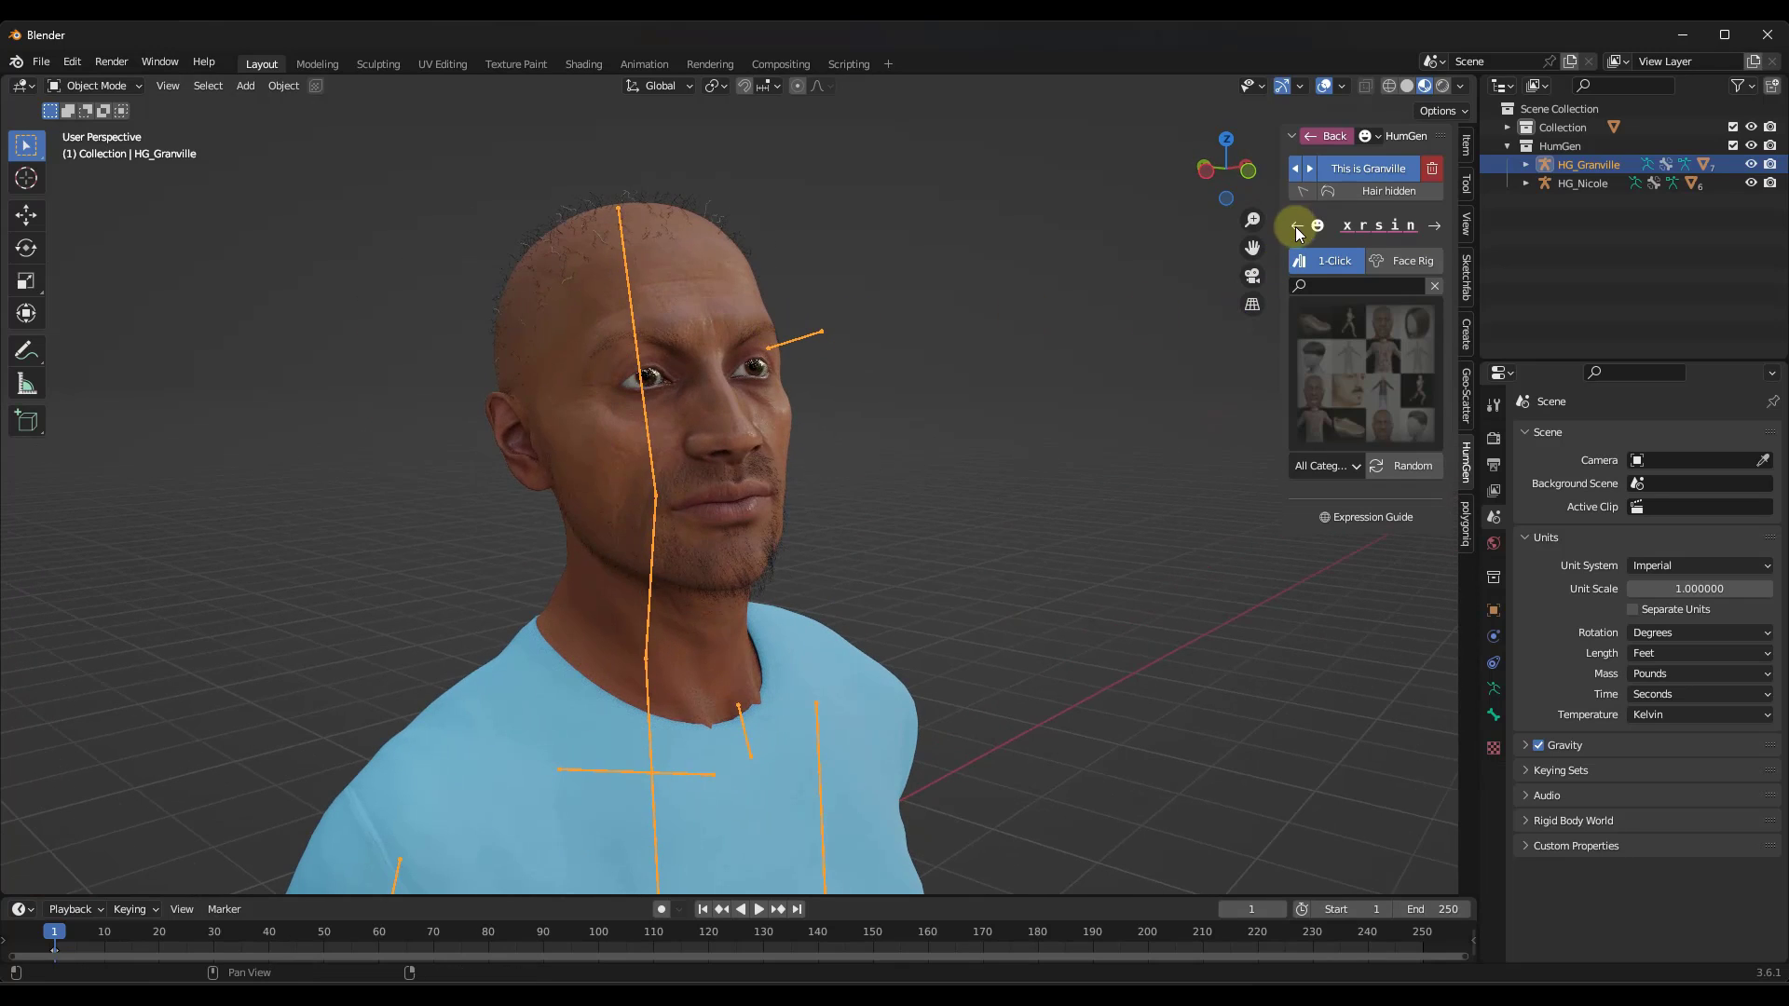
{"action": "left_click", "coordinate": [1348, 390]}
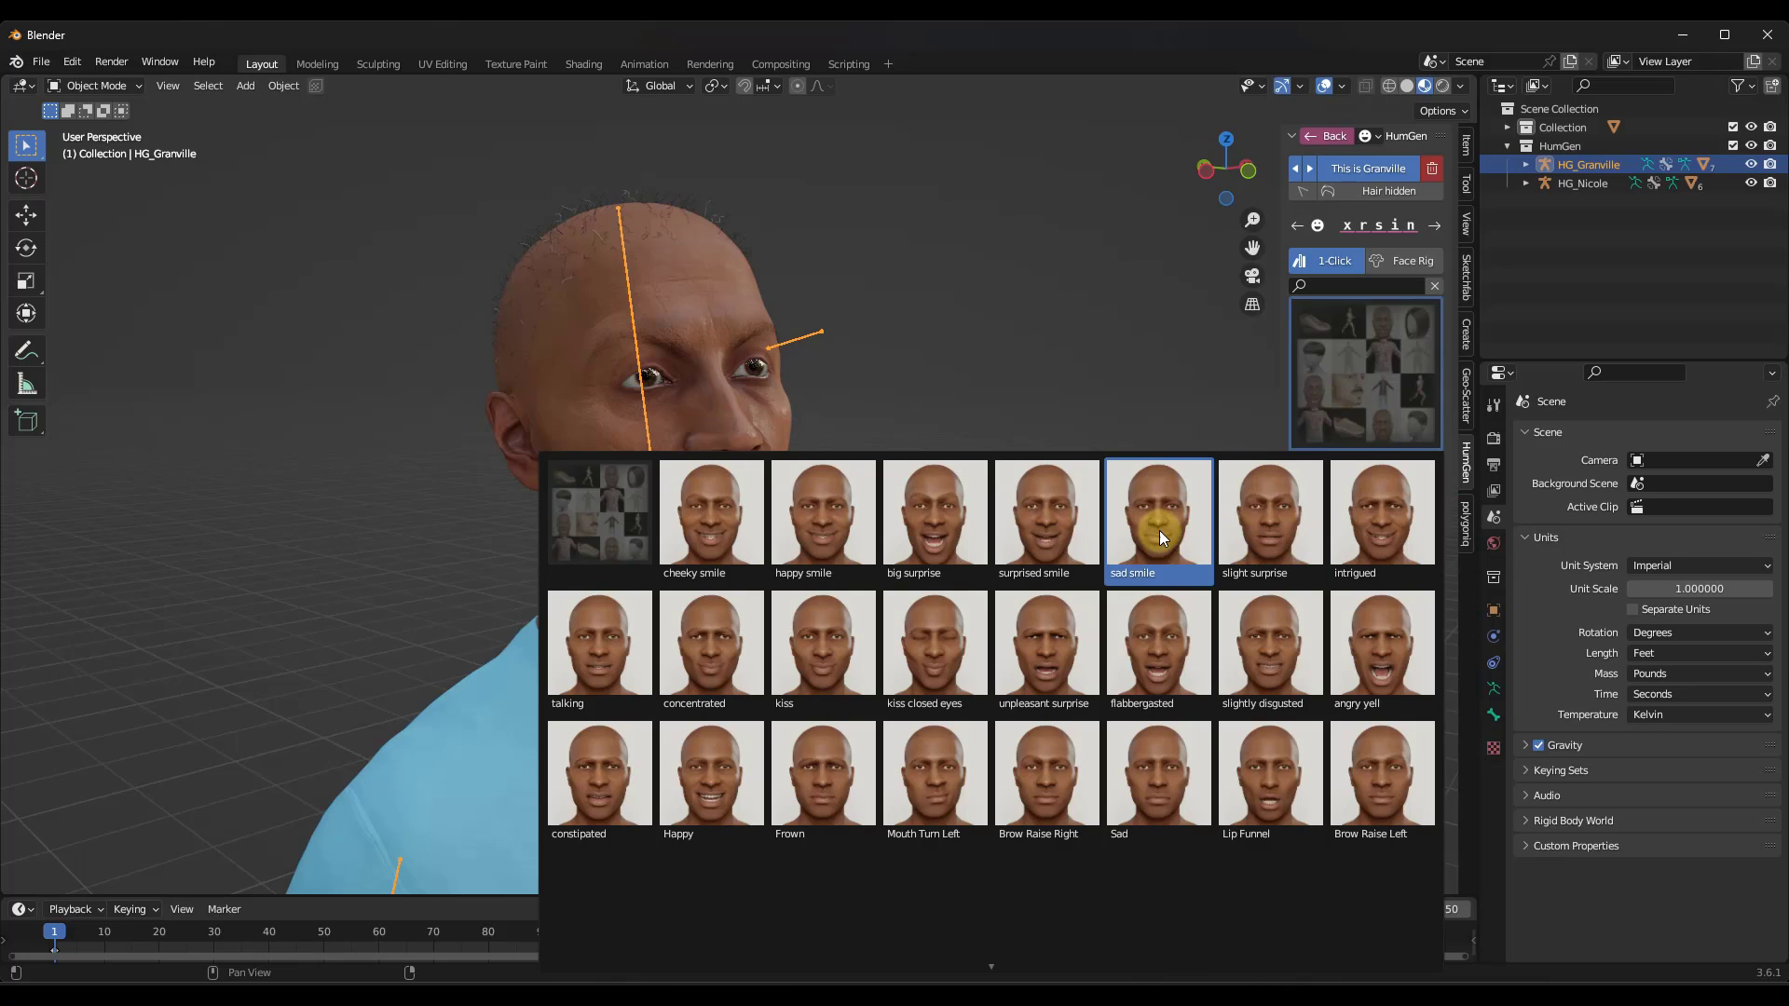
{"action": "left_click", "coordinate": [1159, 529]}
{"action": "left_click", "coordinate": [1356, 372]}
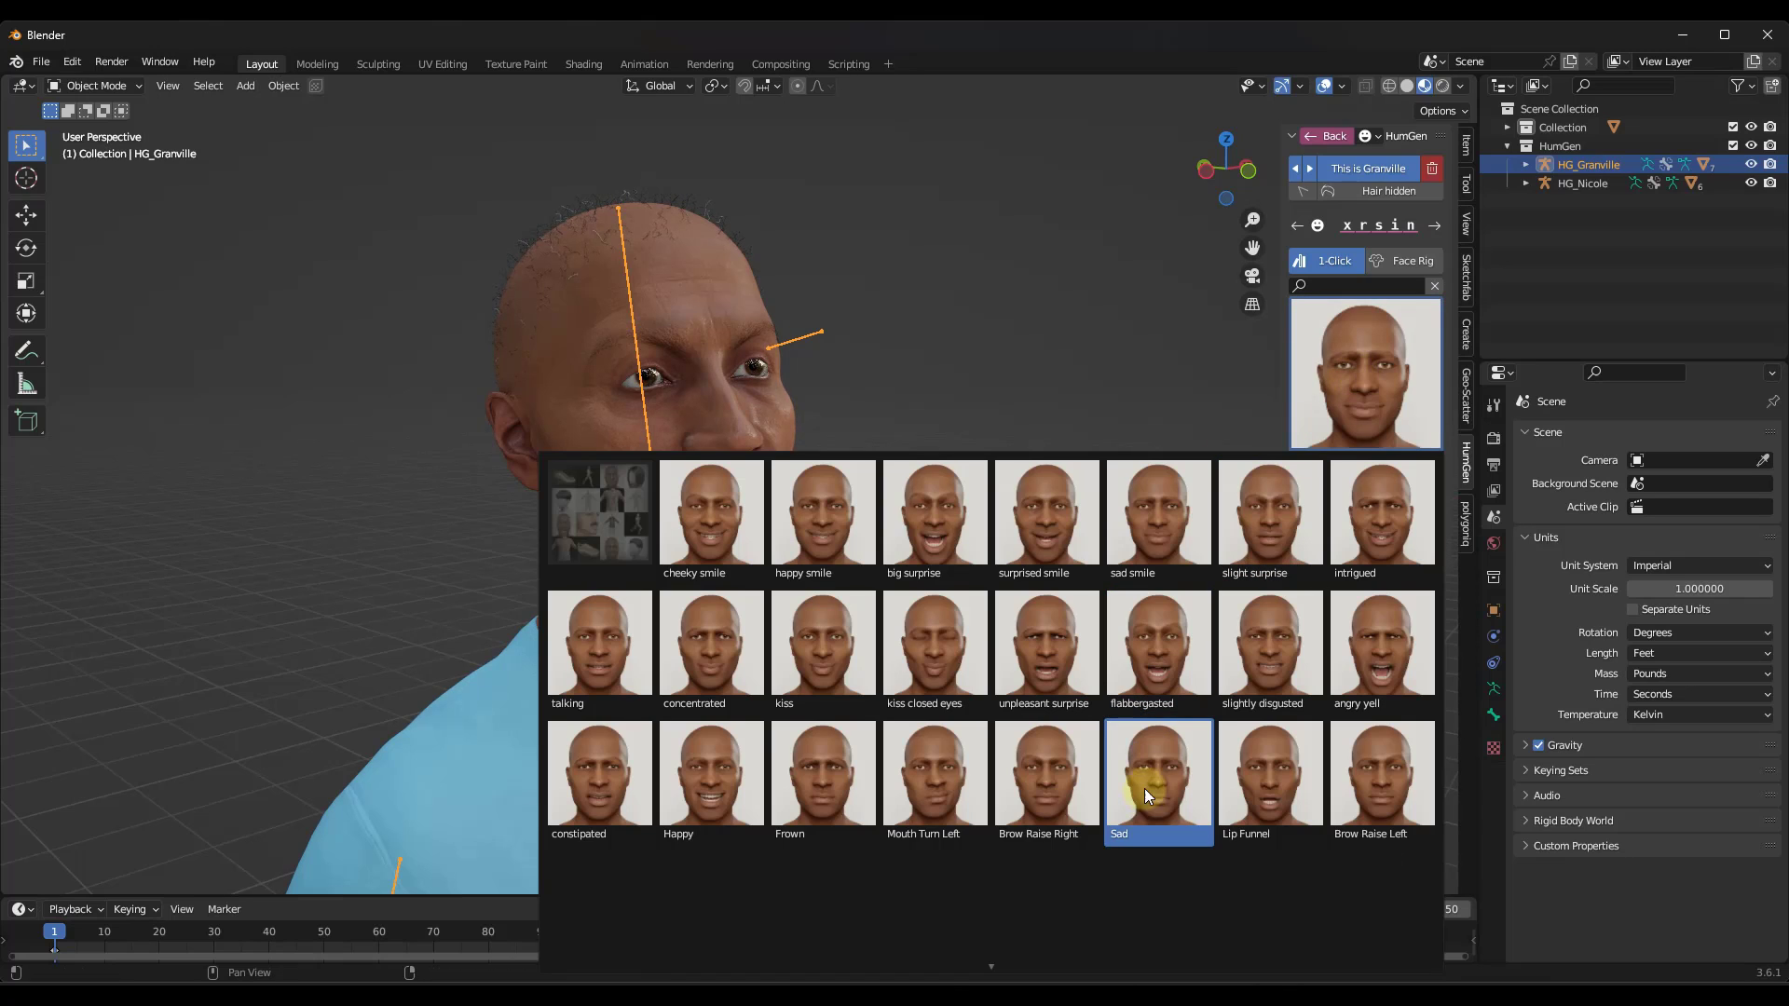
{"action": "left_click", "coordinate": [1145, 788]}
{"action": "left_click", "coordinate": [1343, 375]}
{"action": "mouse_move", "coordinate": [994, 971]}
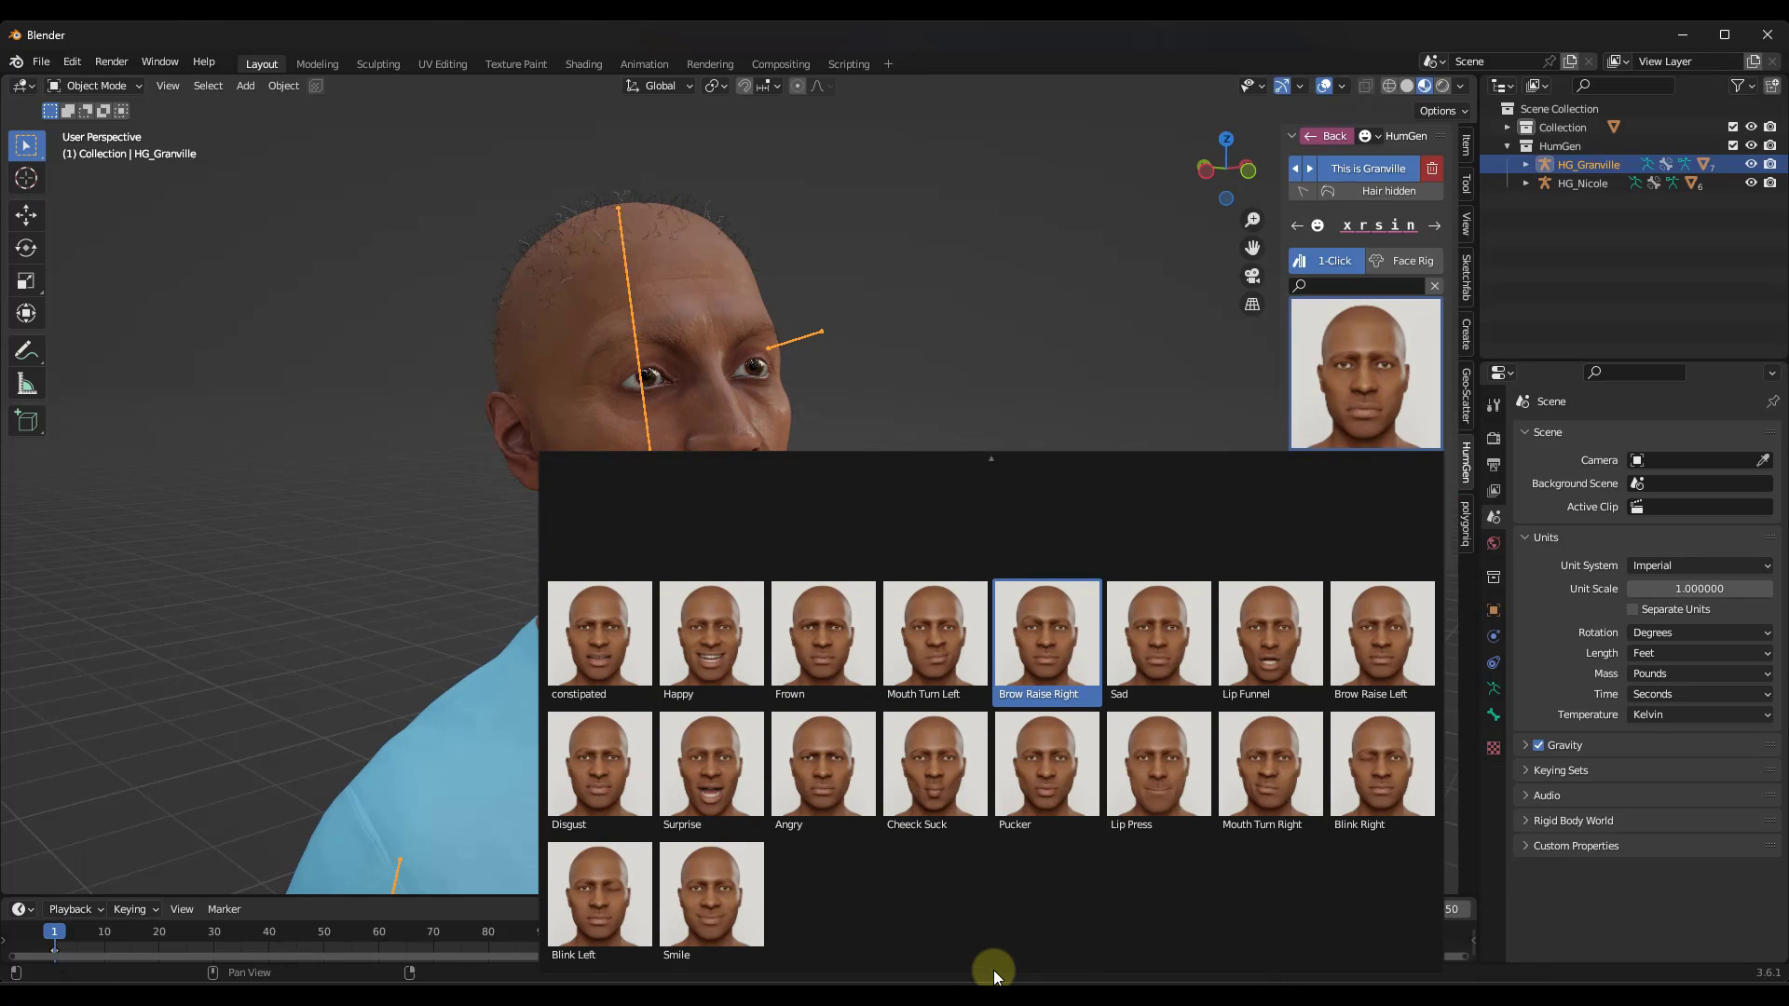
{"action": "left_click", "coordinate": [719, 896]}
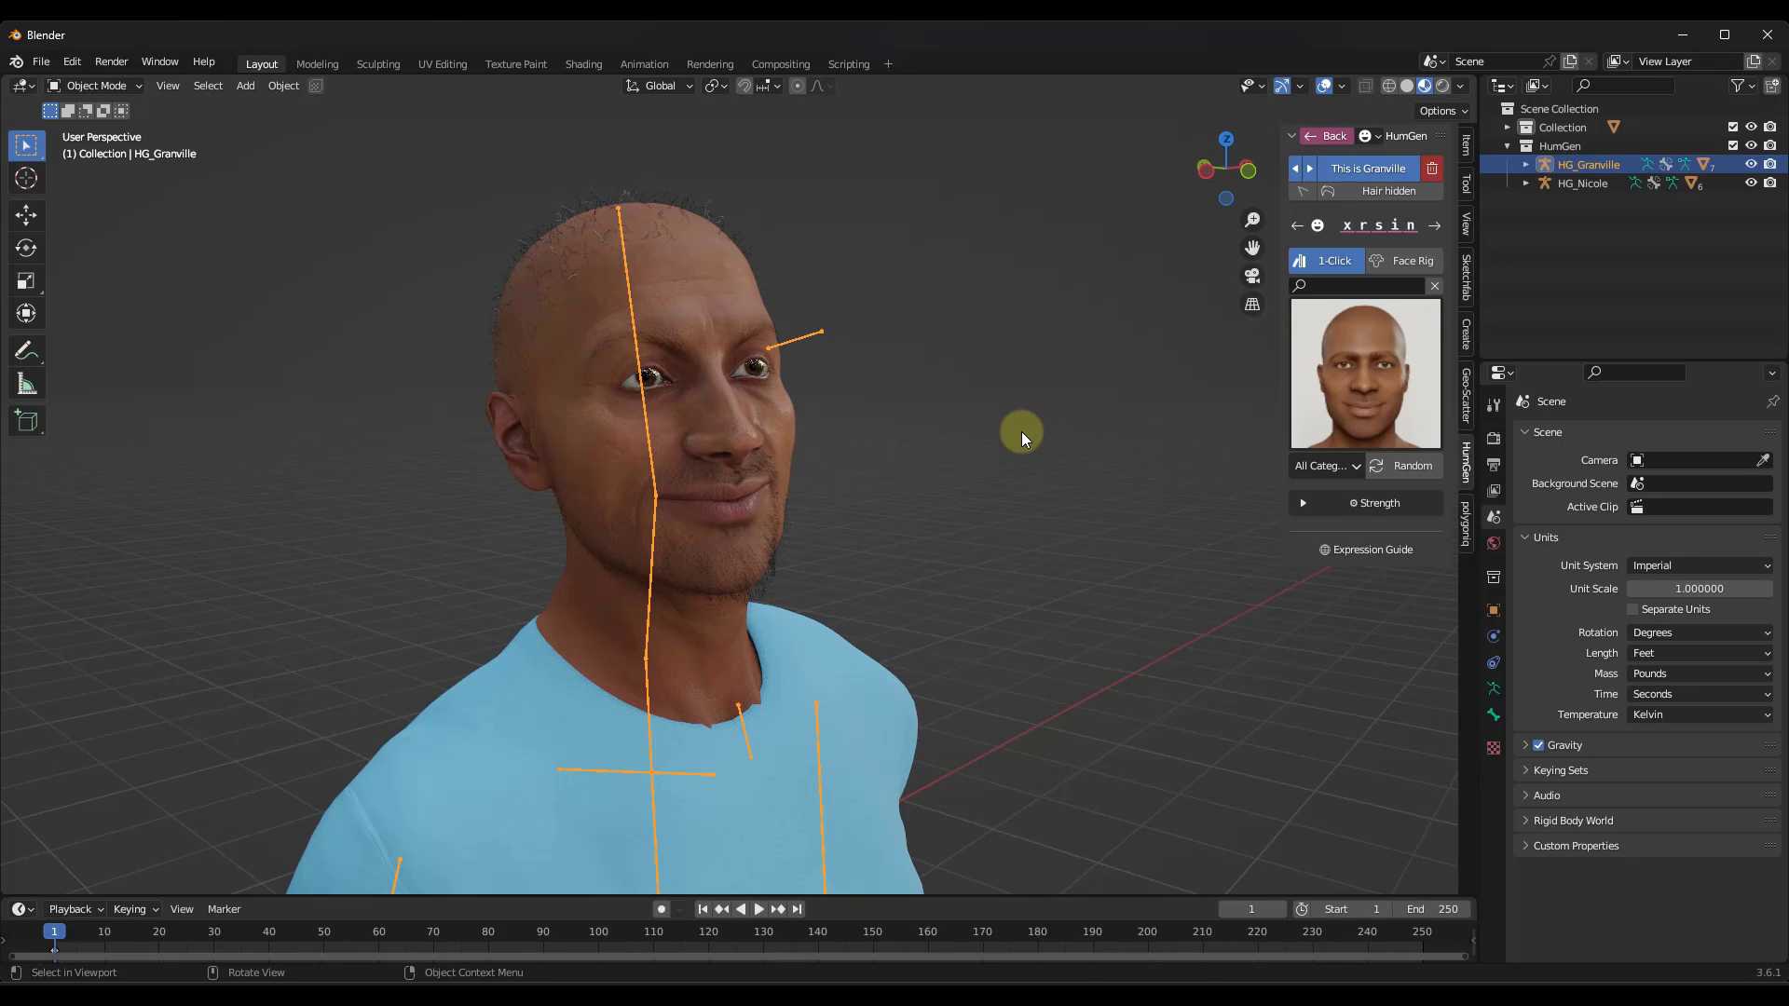
Add a facial rig to the male human in the blue T-shirt
{"action": "left_click", "coordinate": [1411, 262]}
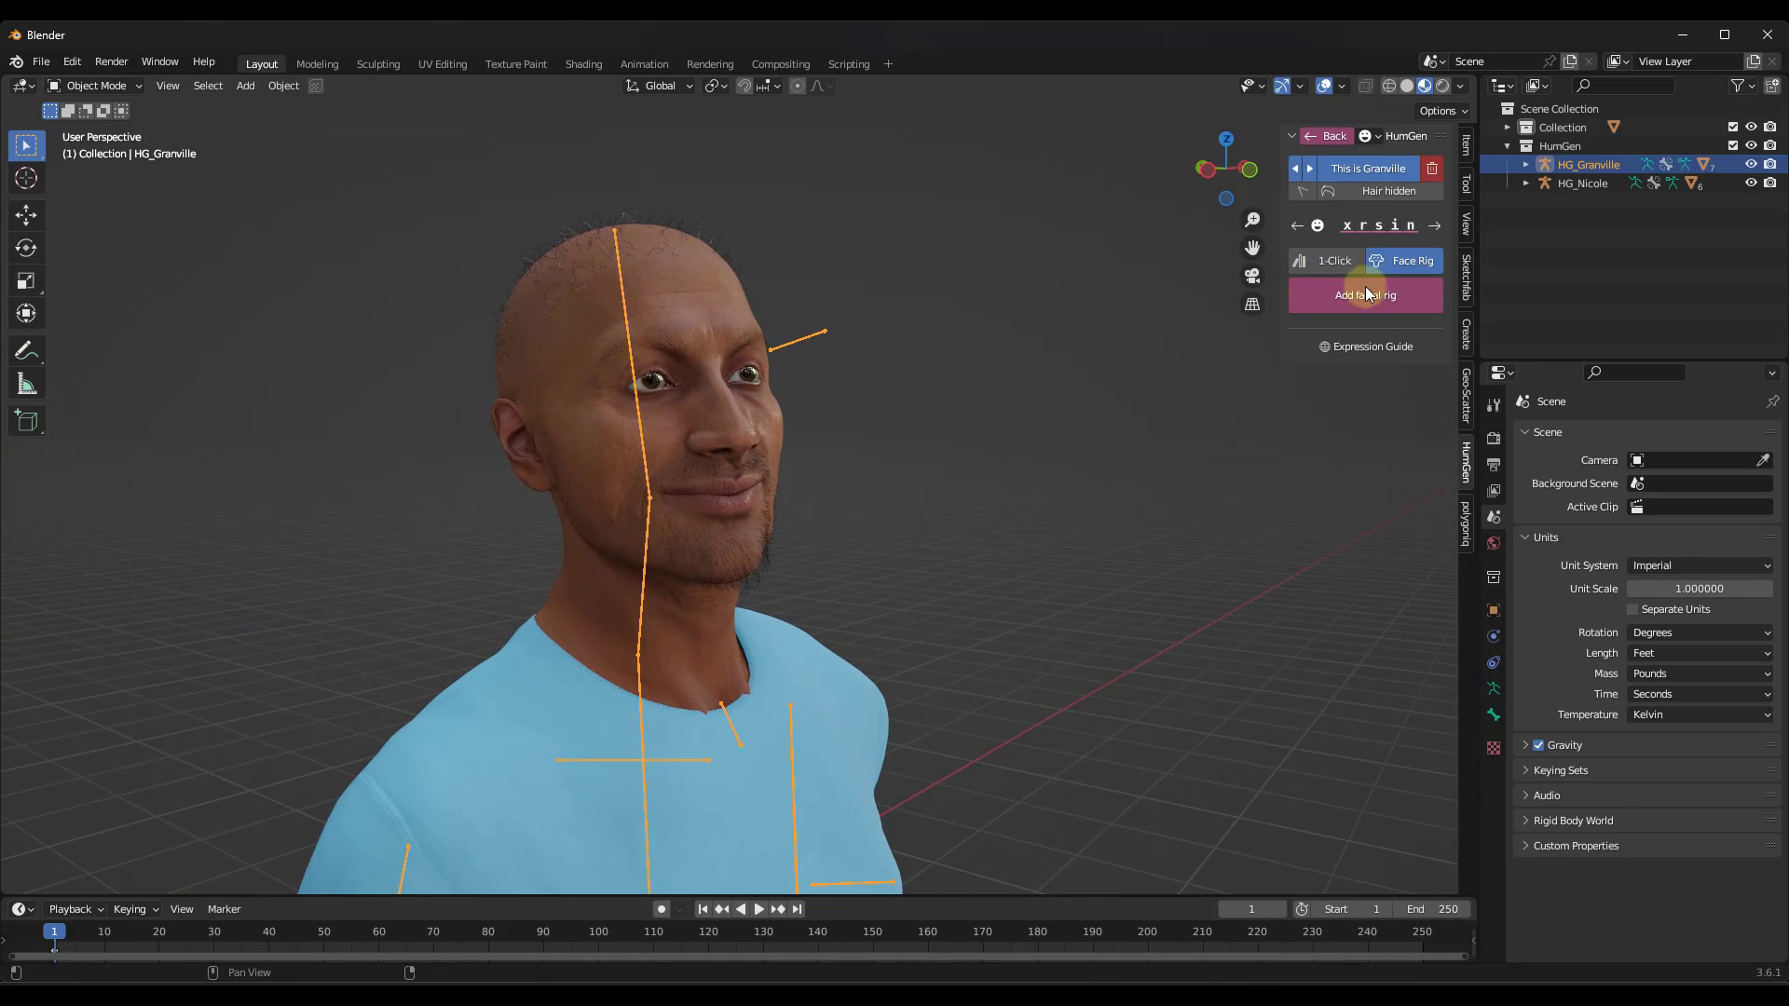
{"action": "left_click", "coordinate": [1364, 295]}
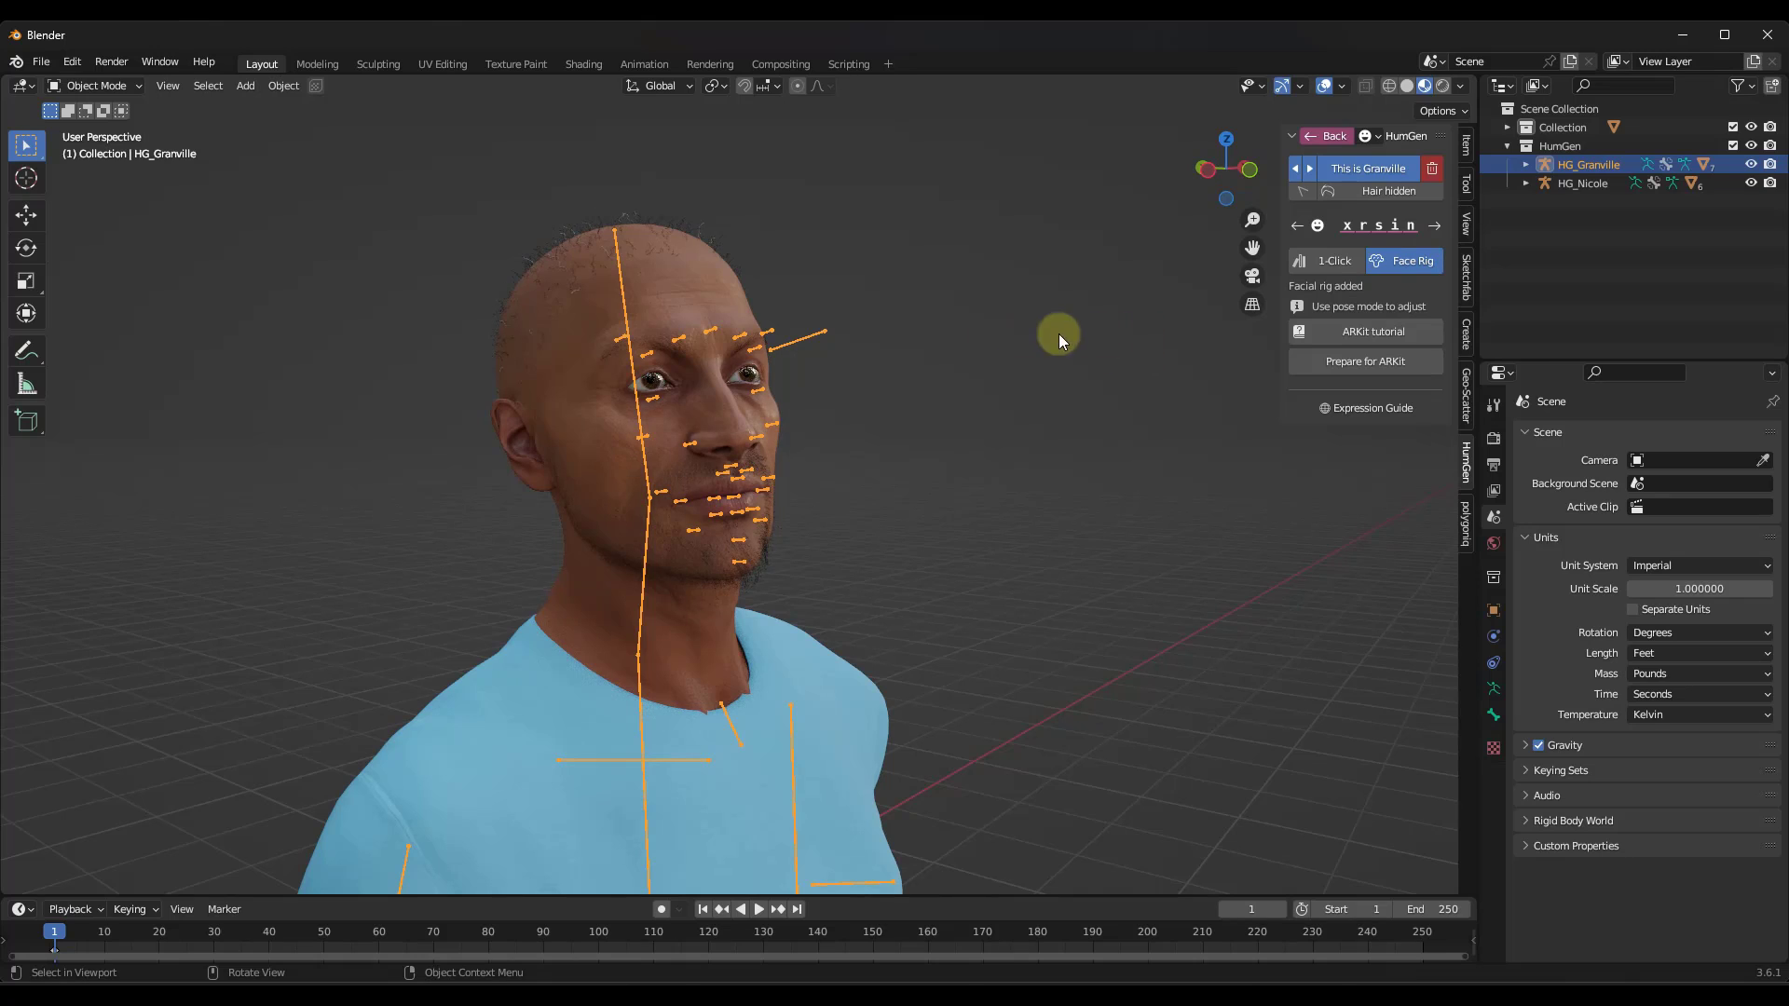
{"action": "scroll", "coordinate": [764, 336], "scroll_direction": "up", "scroll_amount": 3}
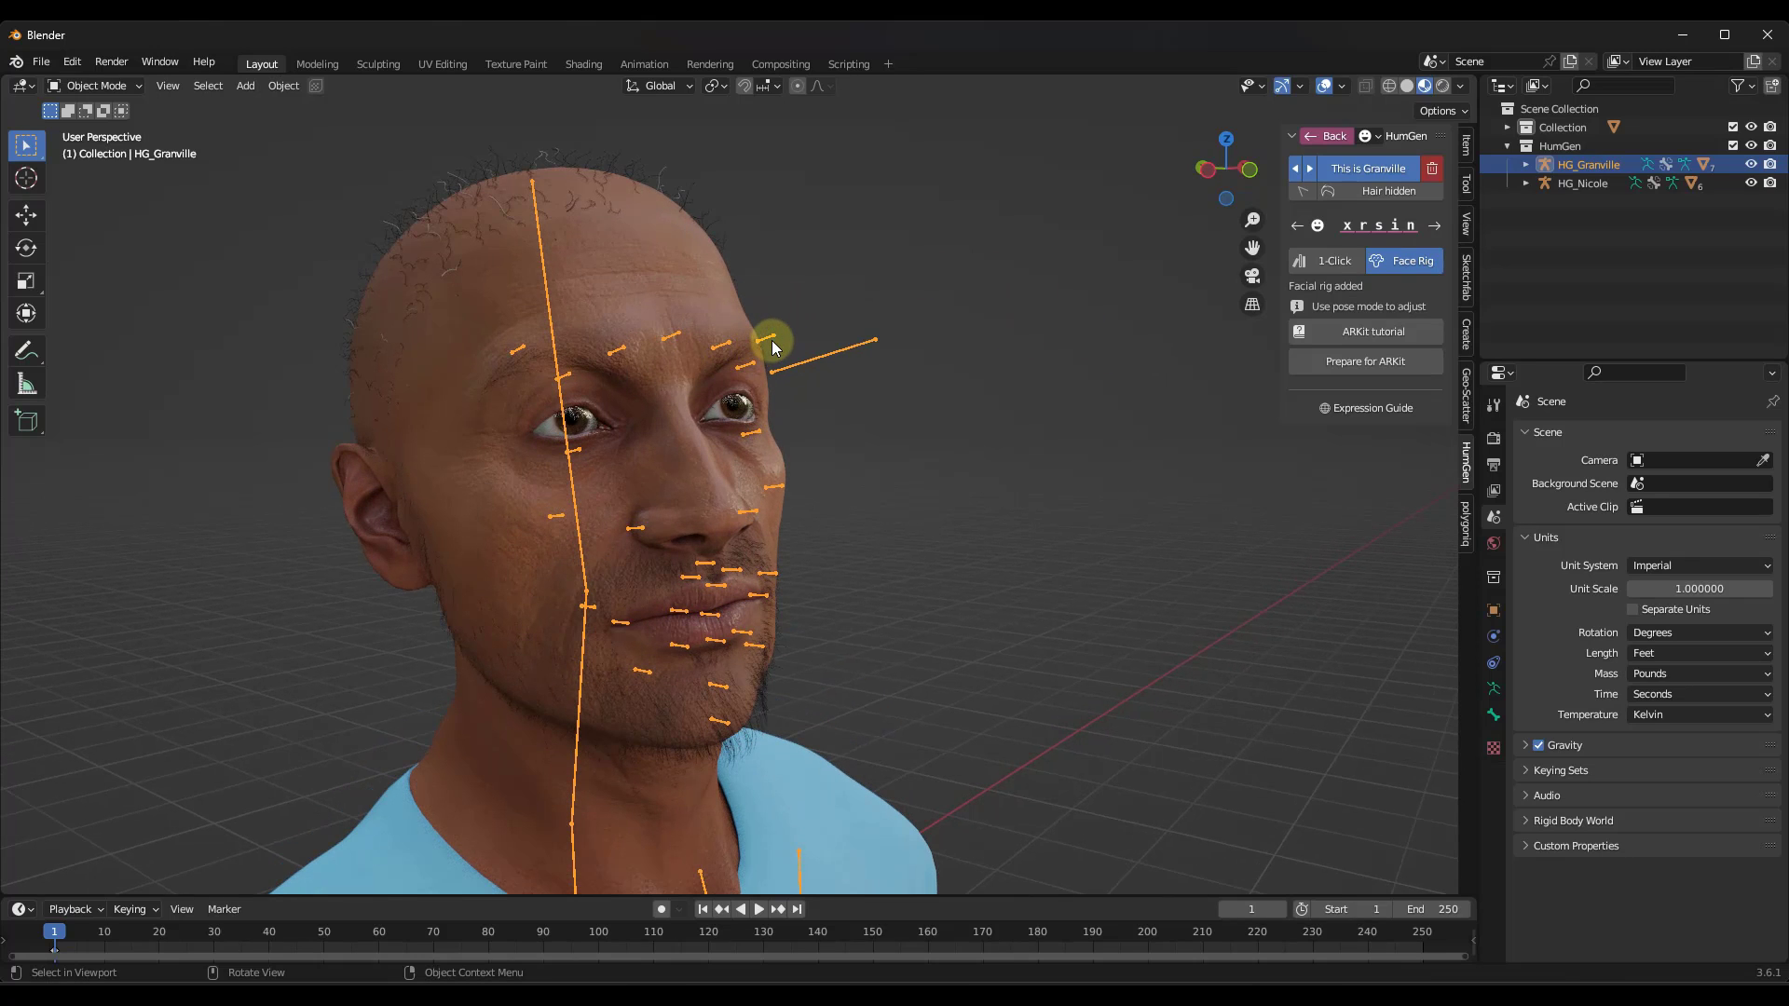
Try to adjust the eye look-at bone of the facial rig in Pose Mode, and return to Object Mode
{"action": "left_click", "coordinate": [96, 84]}
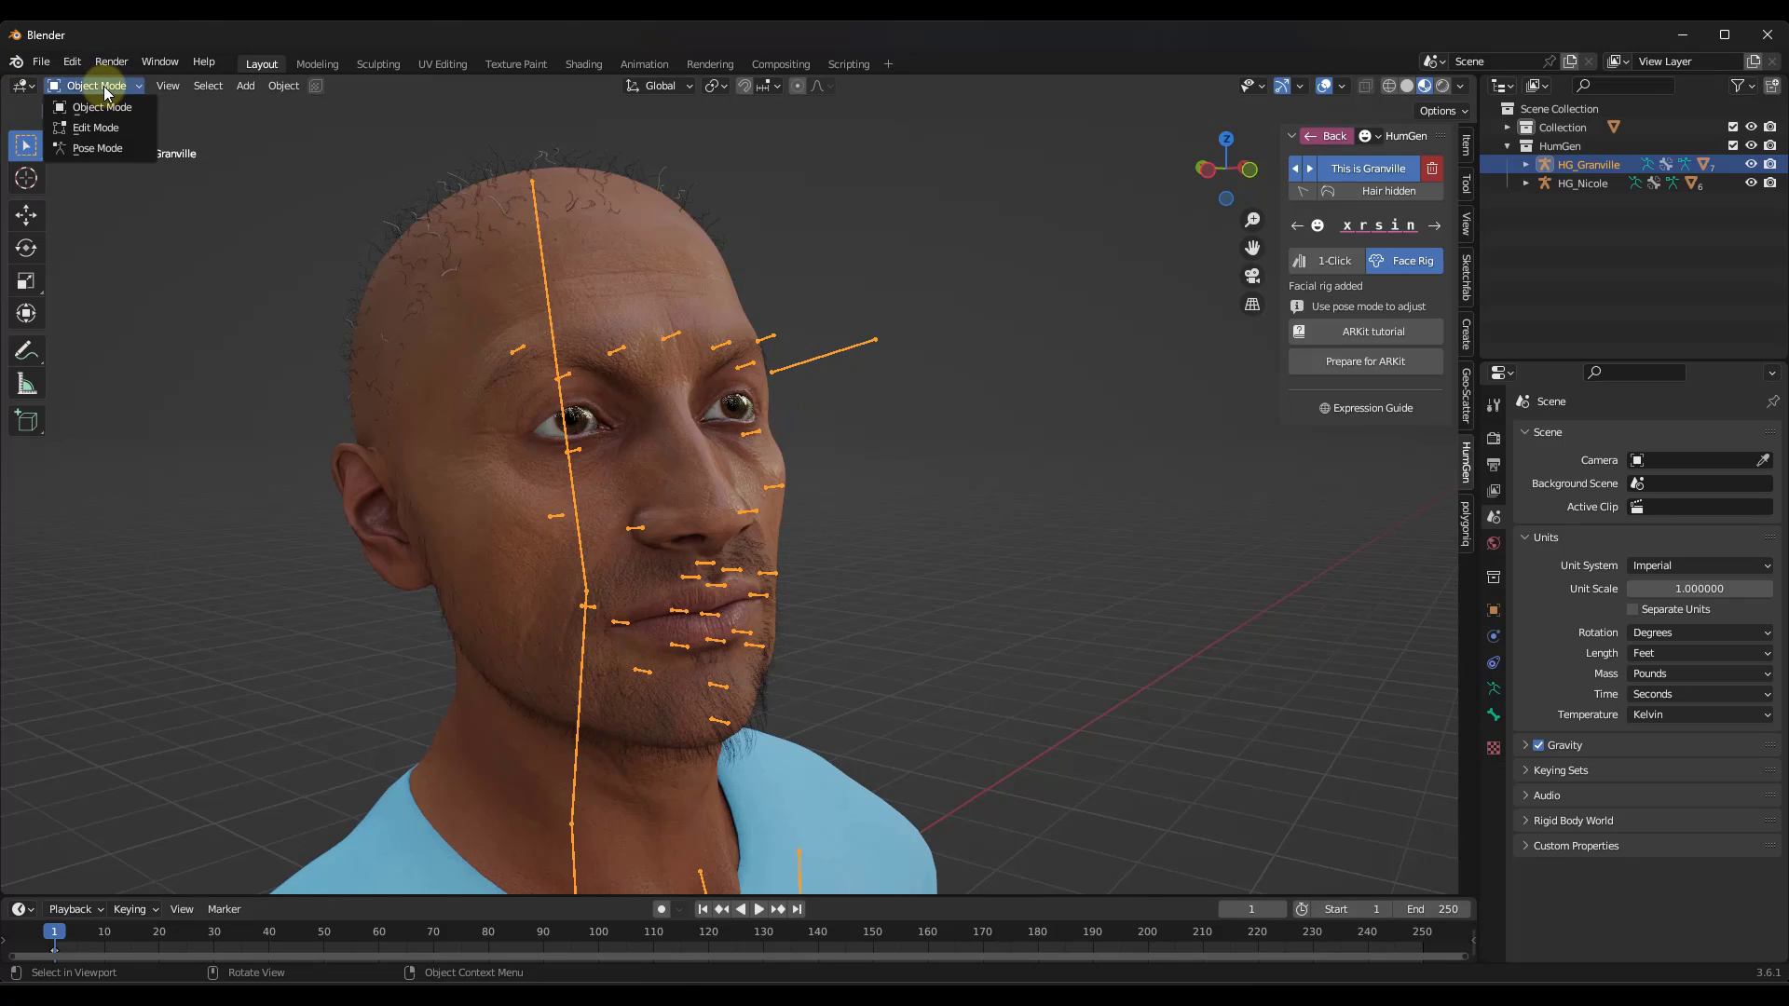
{"action": "left_click", "coordinate": [99, 149]}
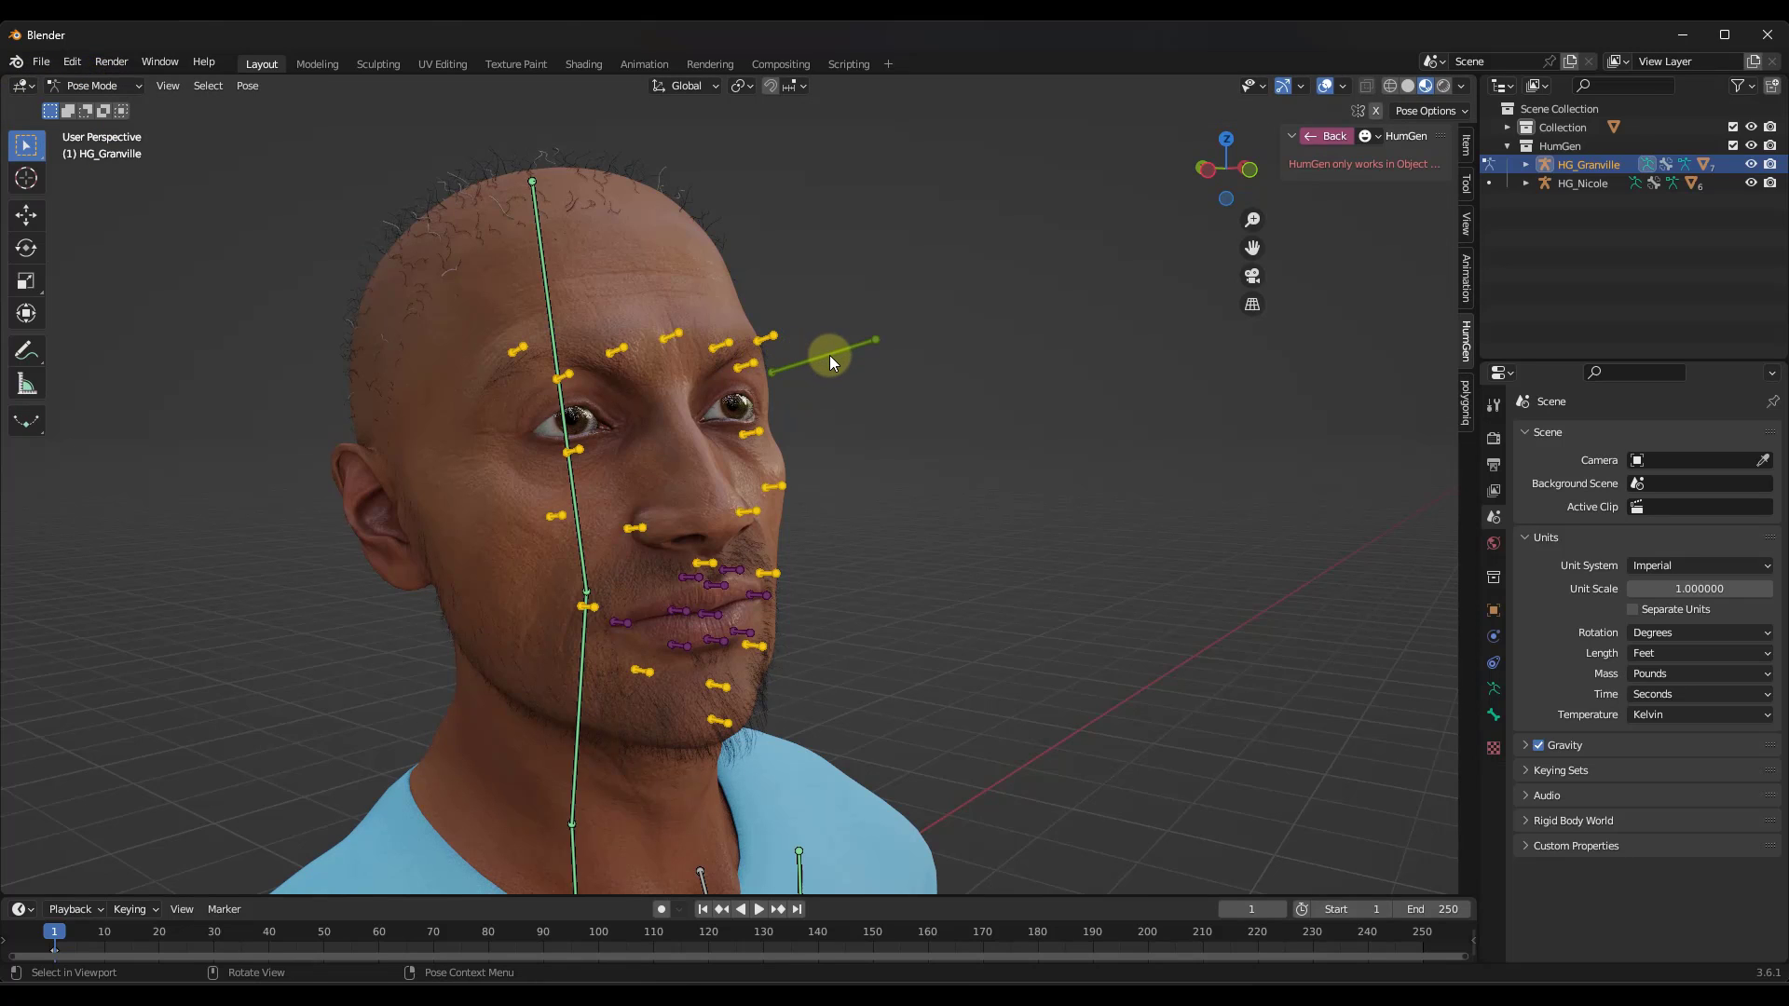
{"action": "left_click_drag", "start_coordinate": [829, 362], "coordinate": [862, 340]}
{"action": "left_click", "coordinate": [924, 438]}
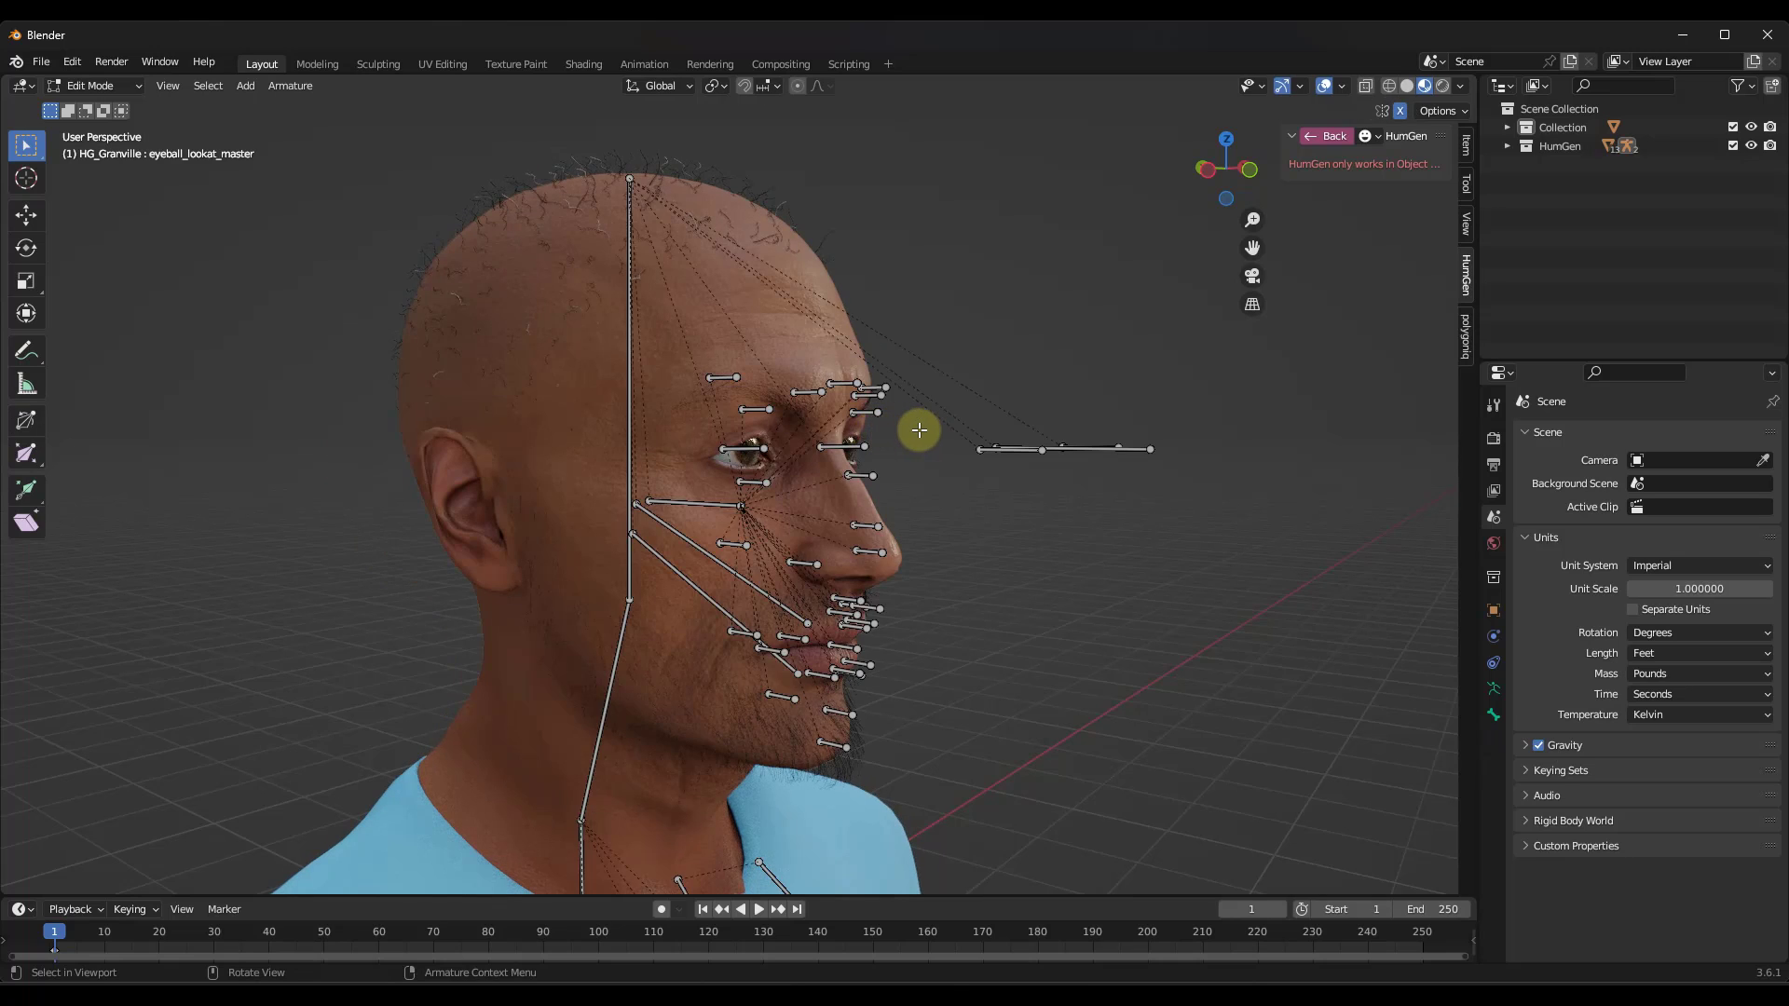
{"action": "left_click", "coordinate": [94, 85]}
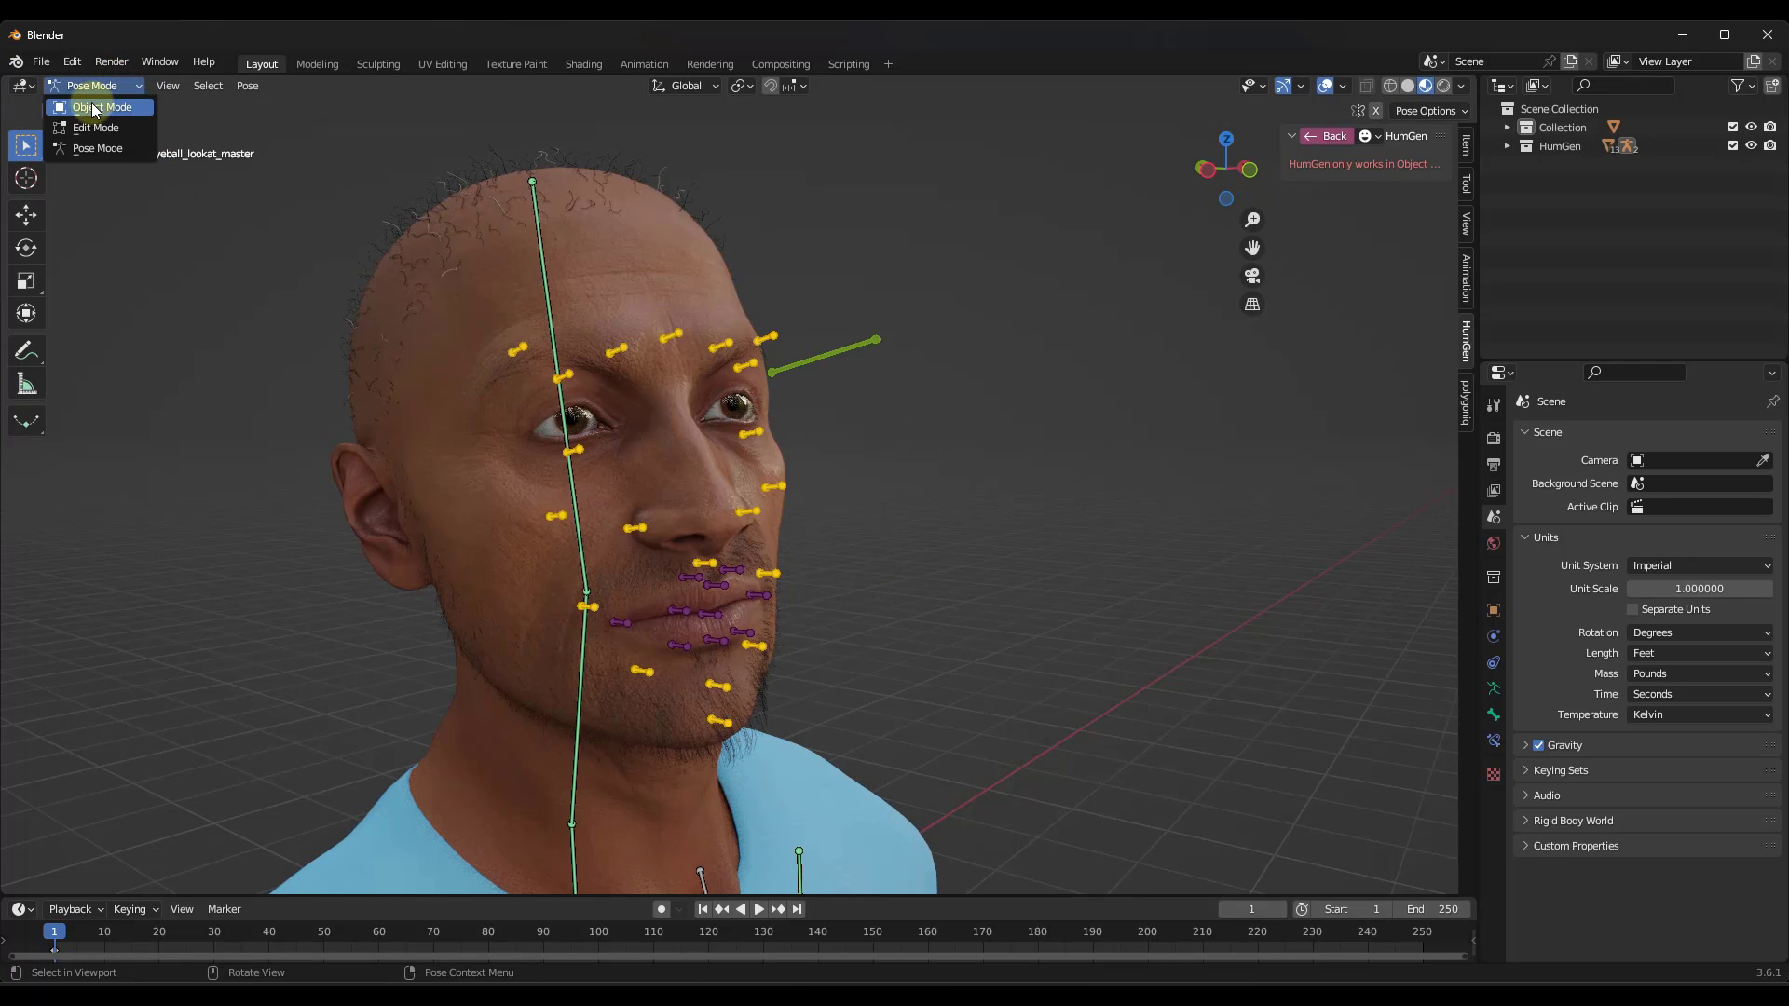
{"action": "left_click", "coordinate": [92, 105]}
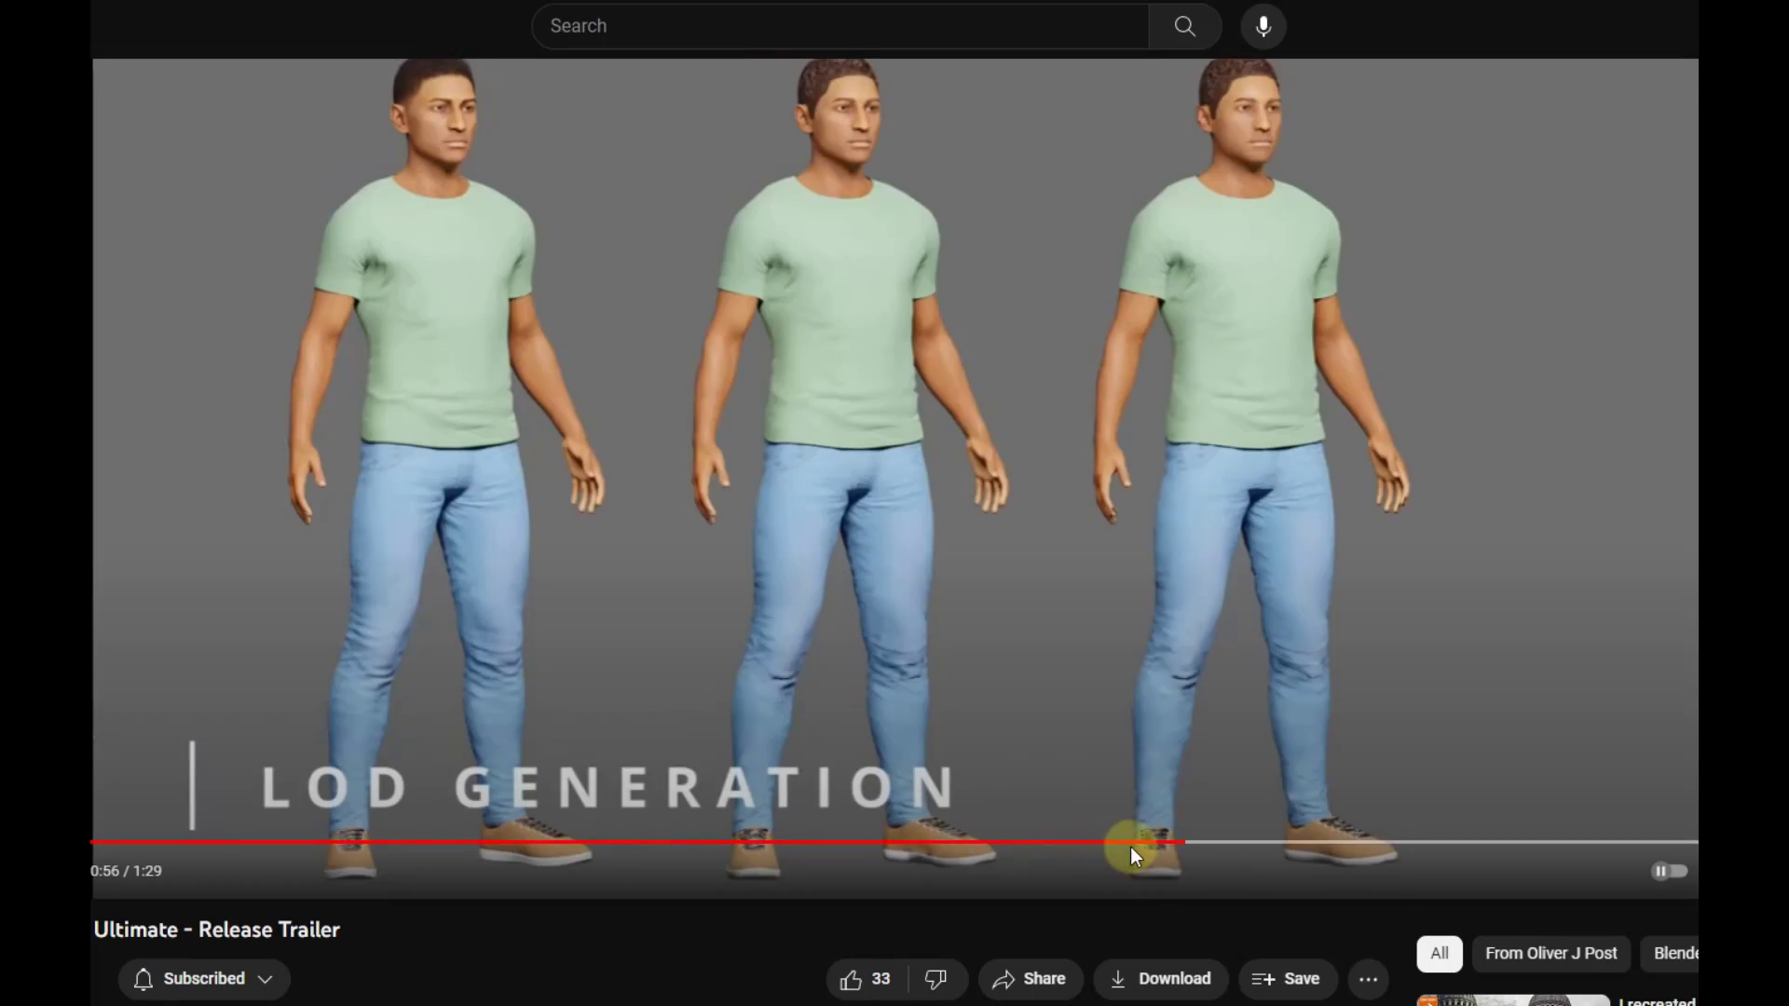
Switch to the Ultimate release trailer on YouTube and replay its LOD Generation segment
{"action": "left_click", "coordinate": [1123, 847]}
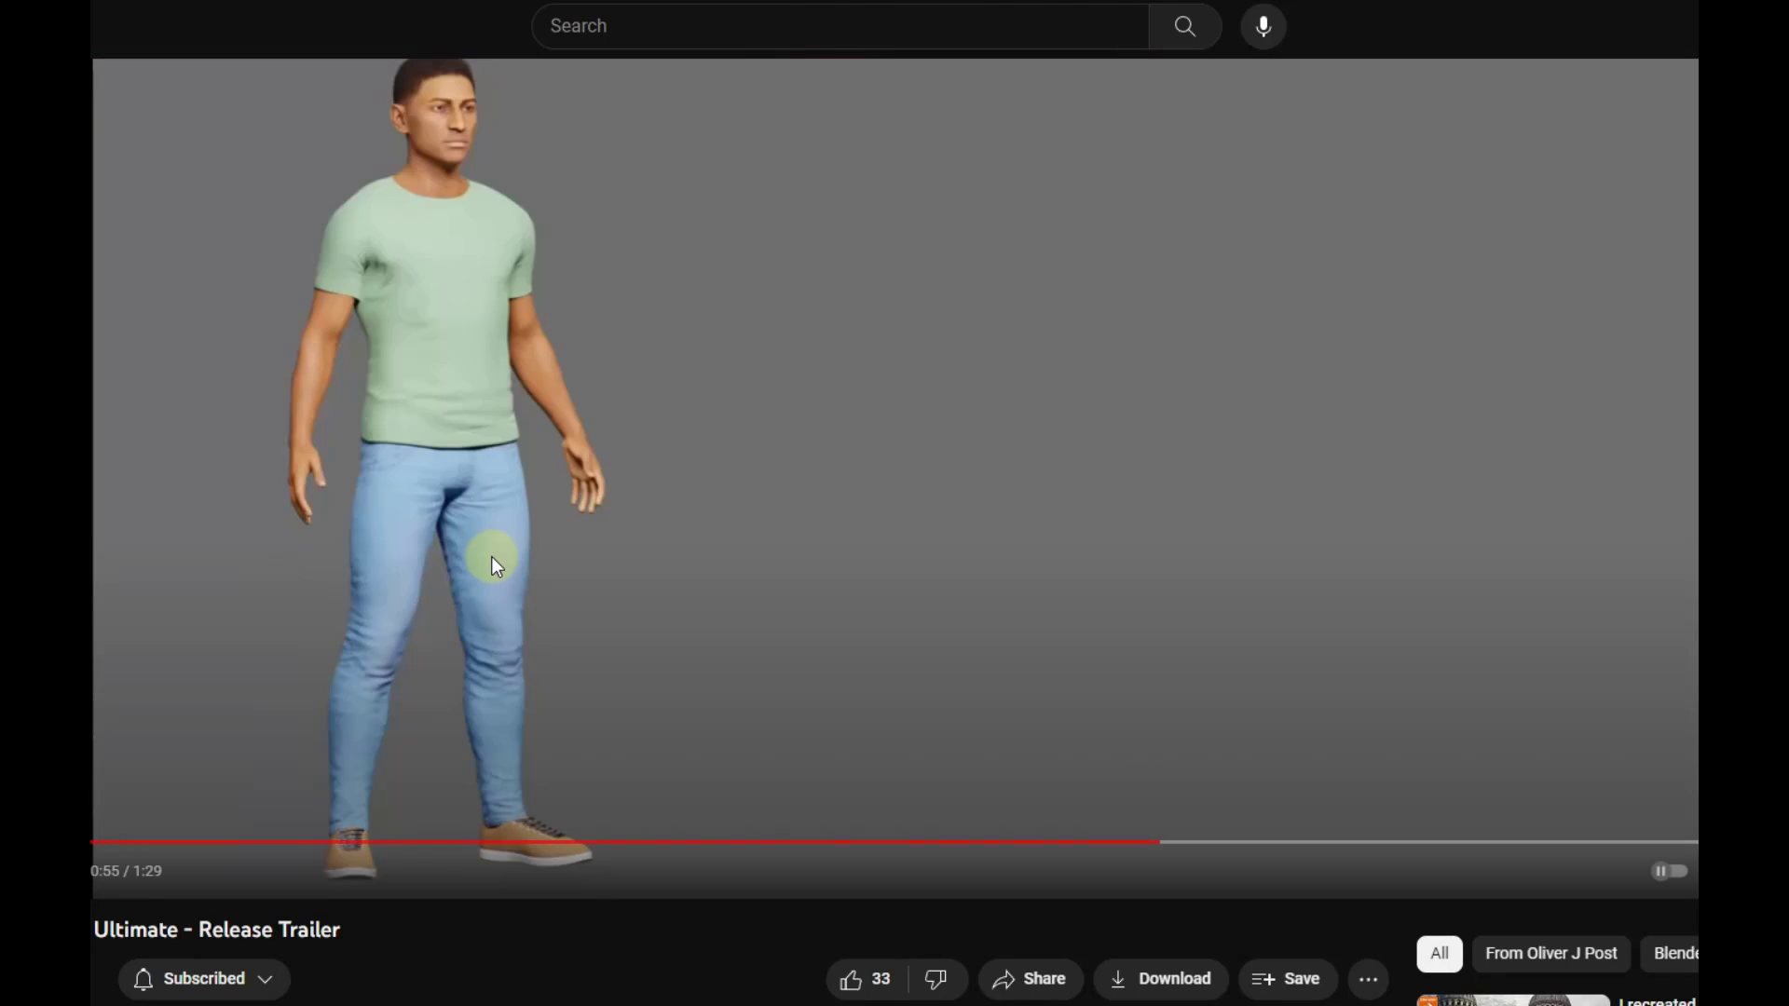
{"action": "left_click", "coordinate": [548, 723]}
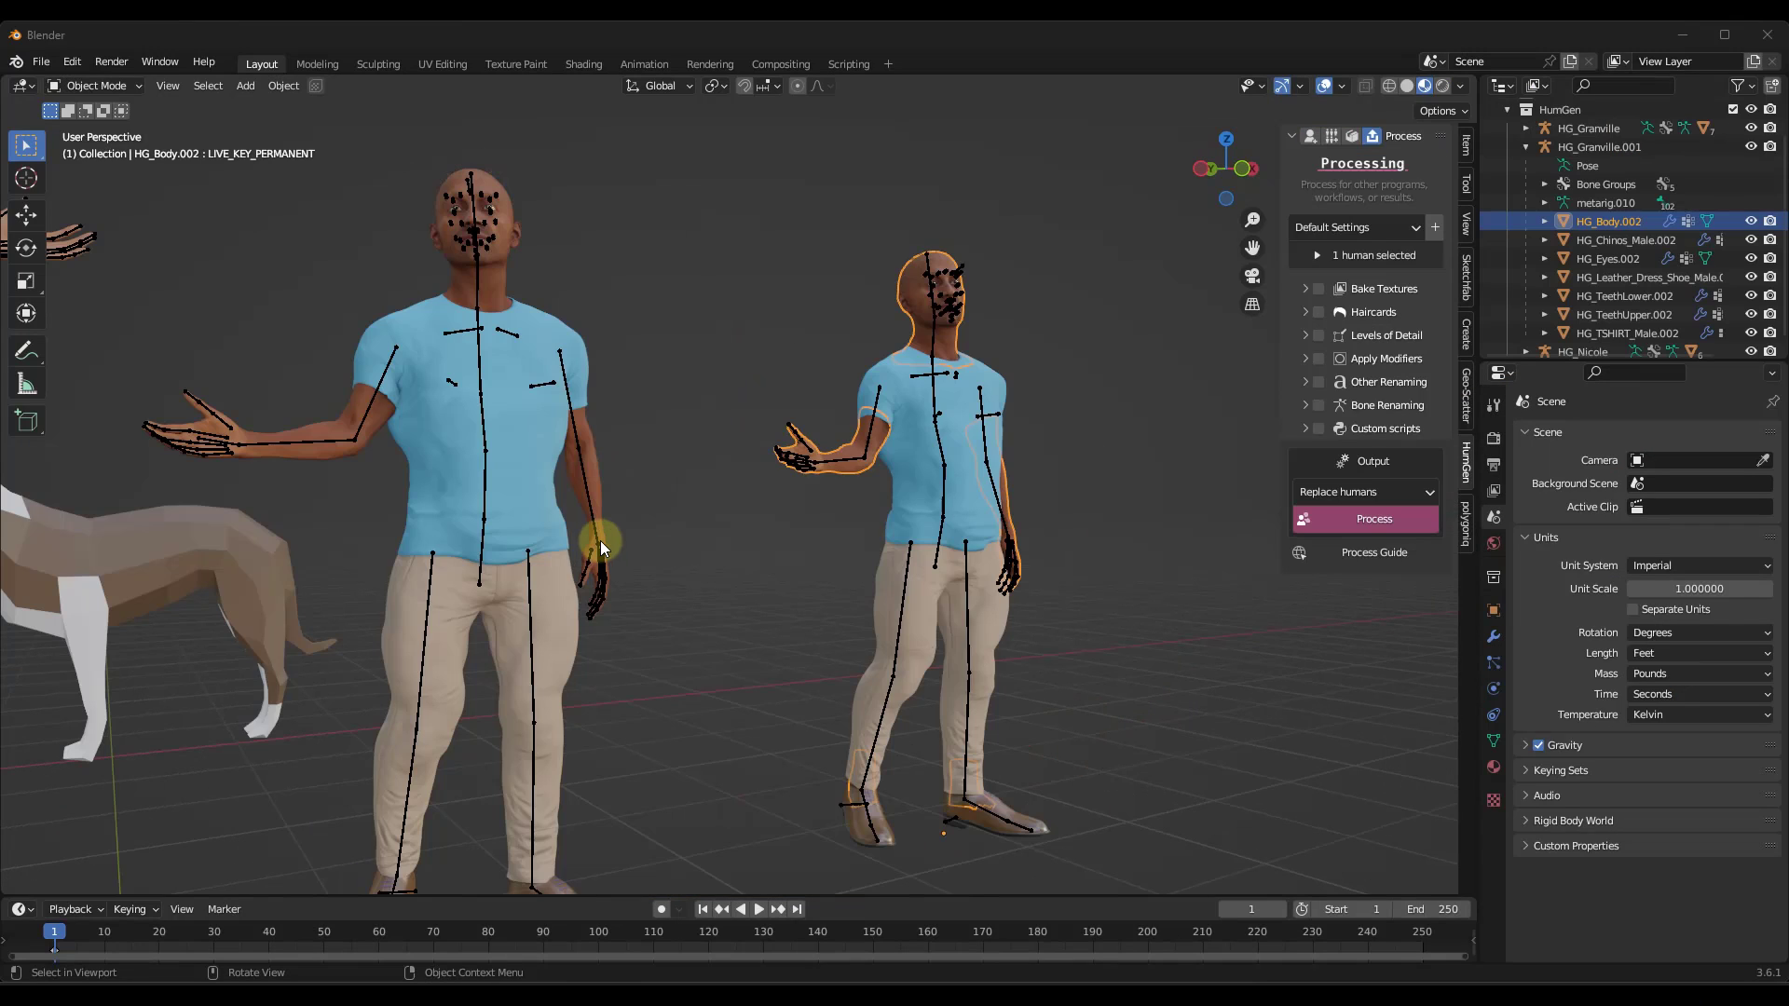
Select the duplicate male human in Blender and enable Levels of Detail processing, keeping the body LOD at Original resolution
{"action": "left_click", "coordinate": [746, 341]}
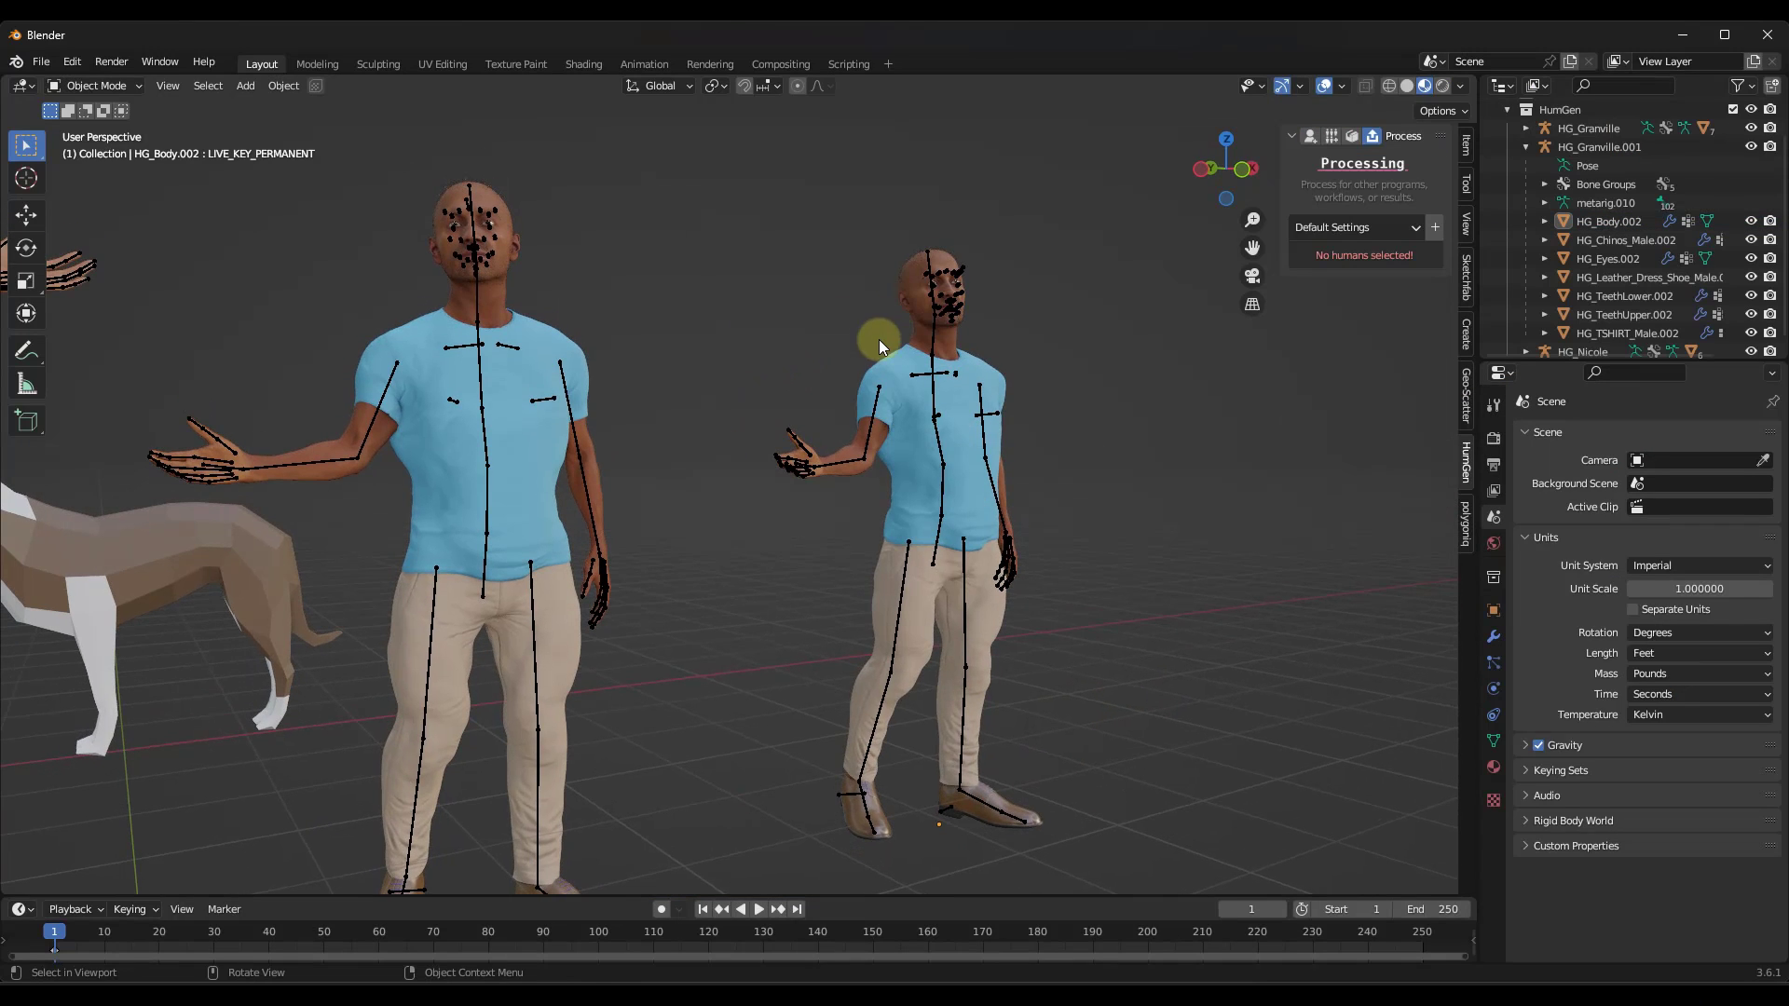
{"action": "left_click", "coordinate": [943, 272]}
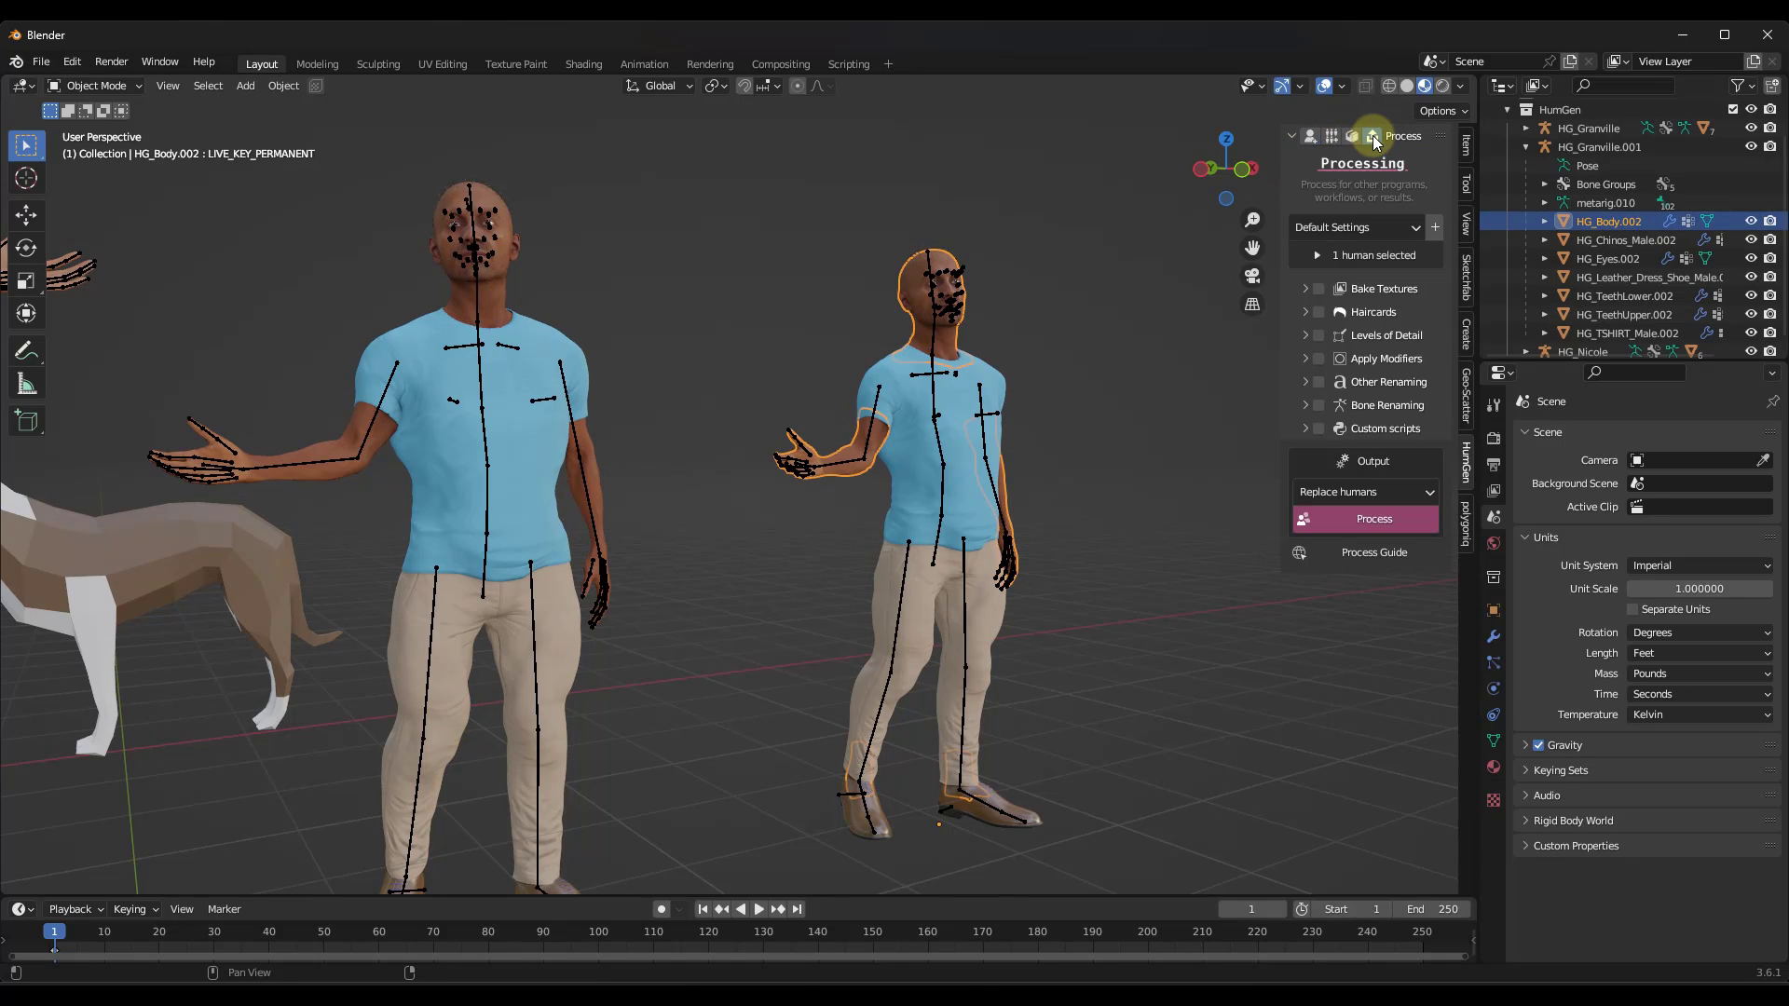
{"action": "left_click", "coordinate": [1319, 337]}
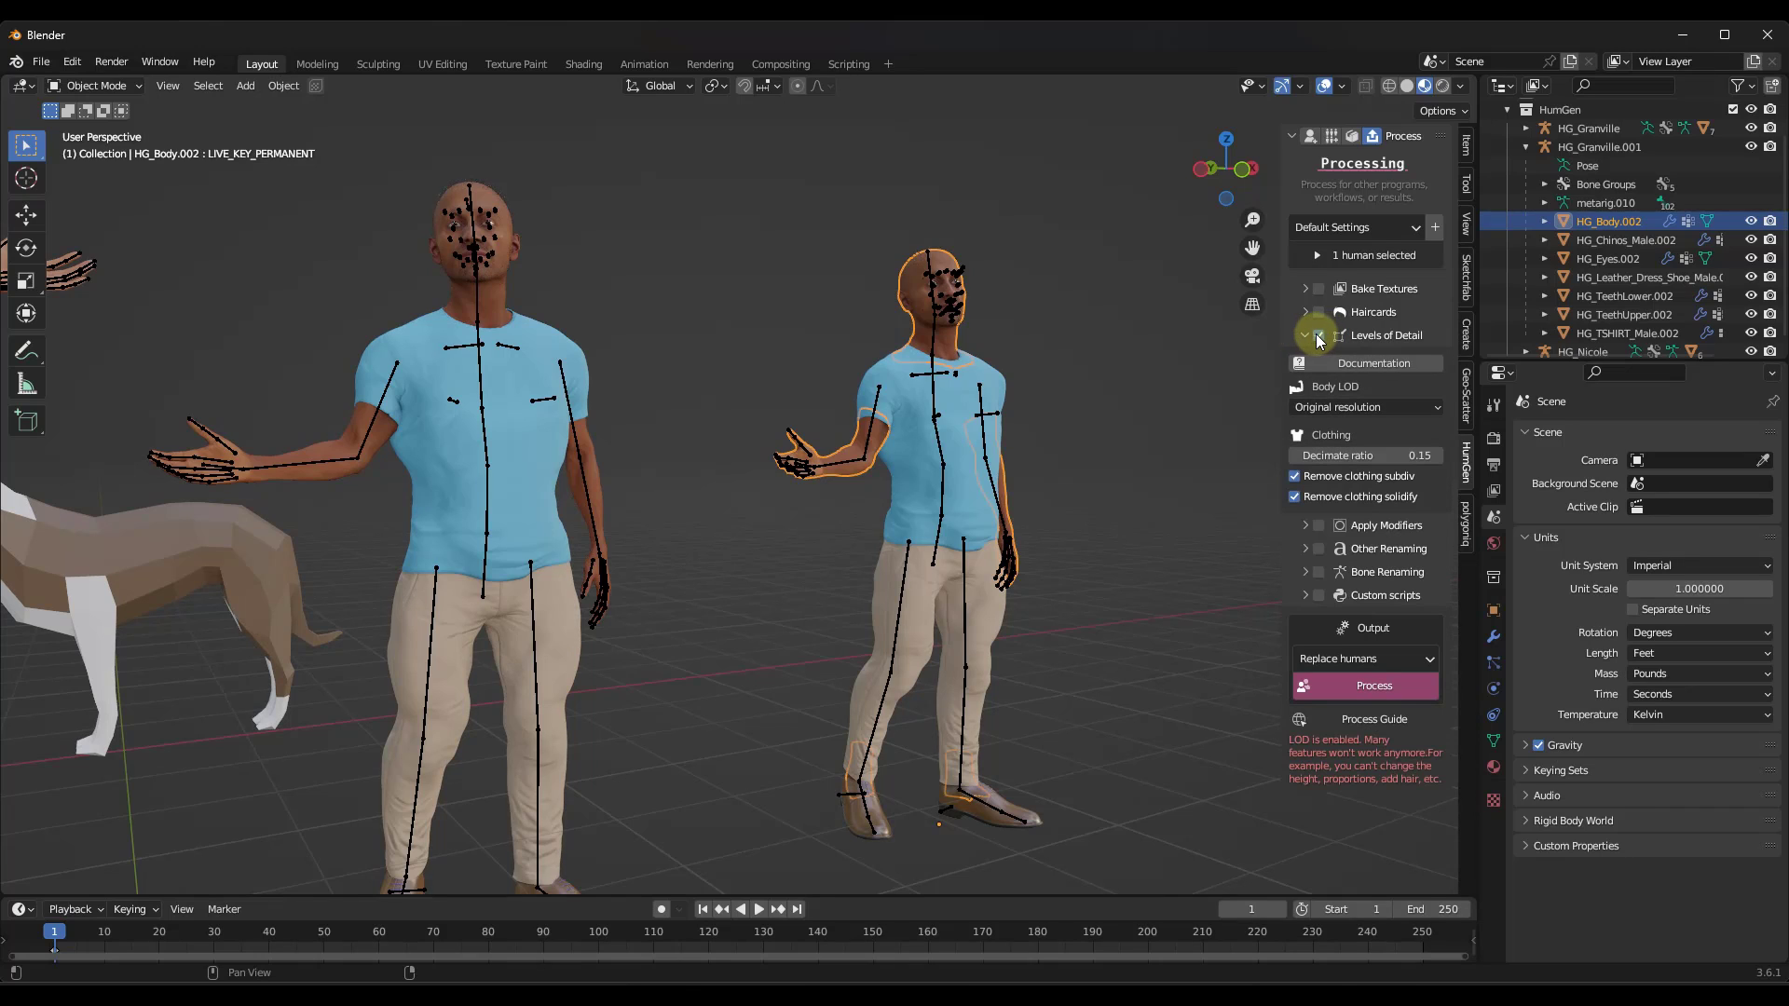
{"action": "left_click", "coordinate": [1359, 410]}
{"action": "left_click", "coordinate": [1363, 411]}
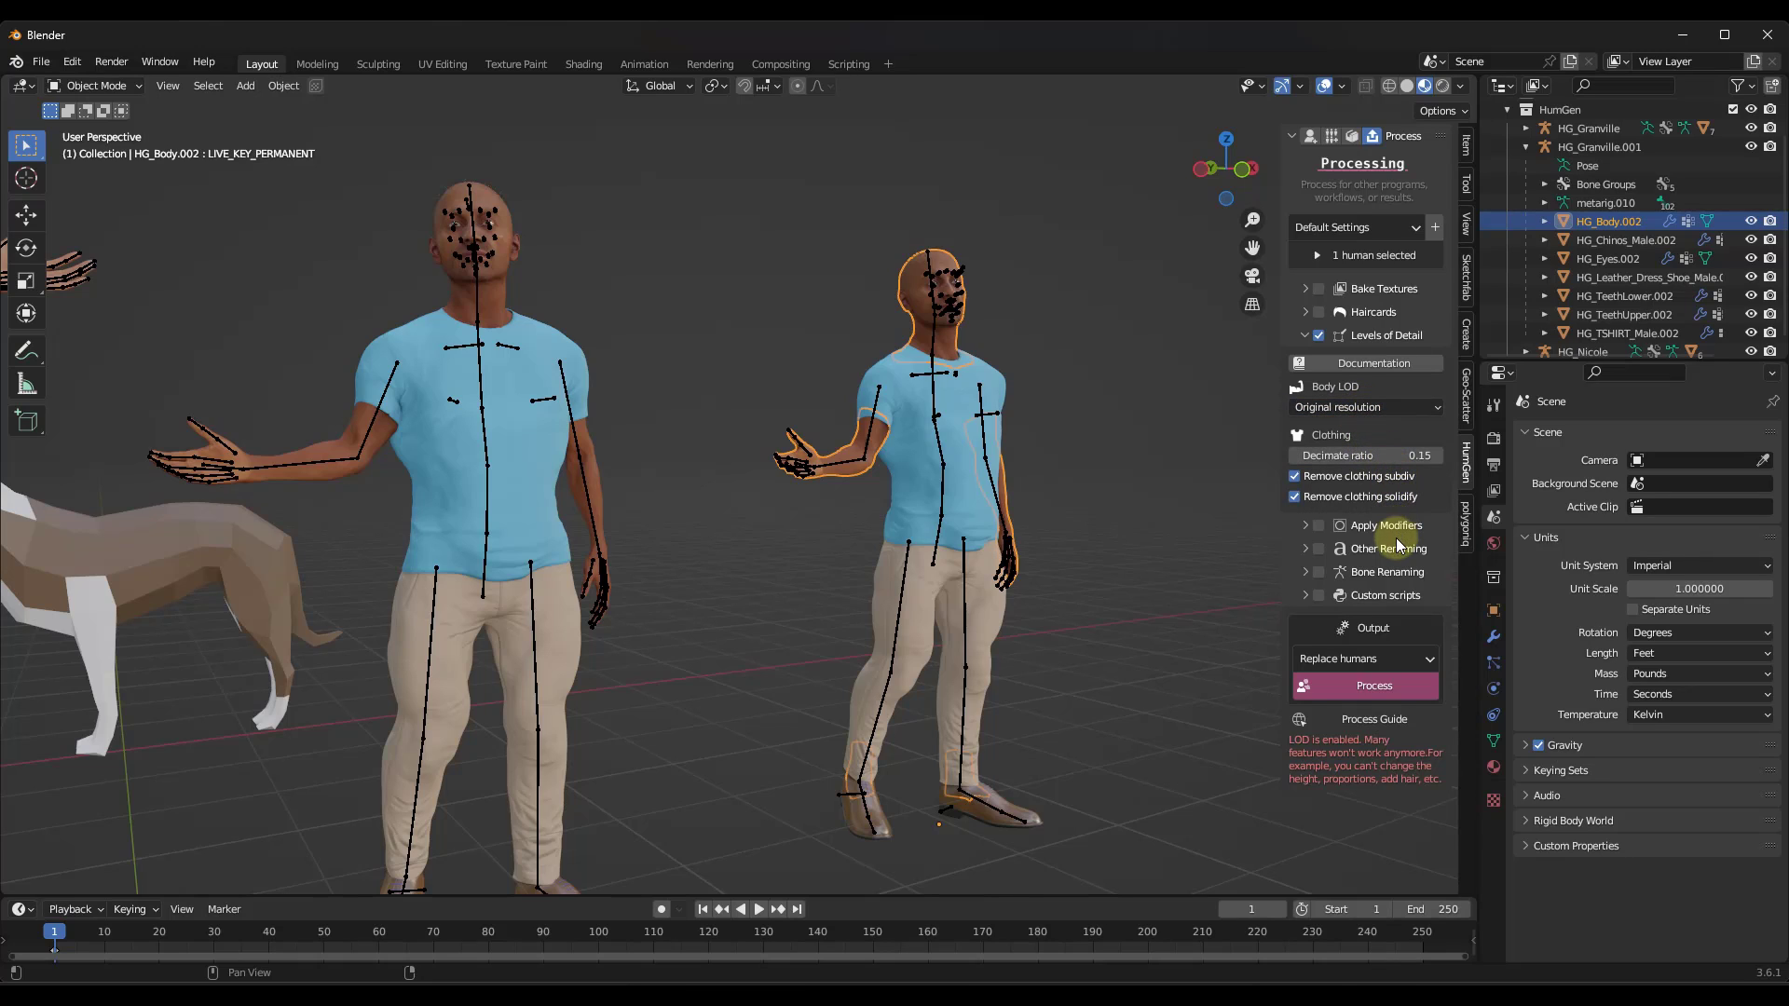
Process the selected human with the Levels of Detail settings and the Replace humans output
{"action": "middle_click_drag", "start_coordinate": [1006, 314], "coordinate": [997, 608]}
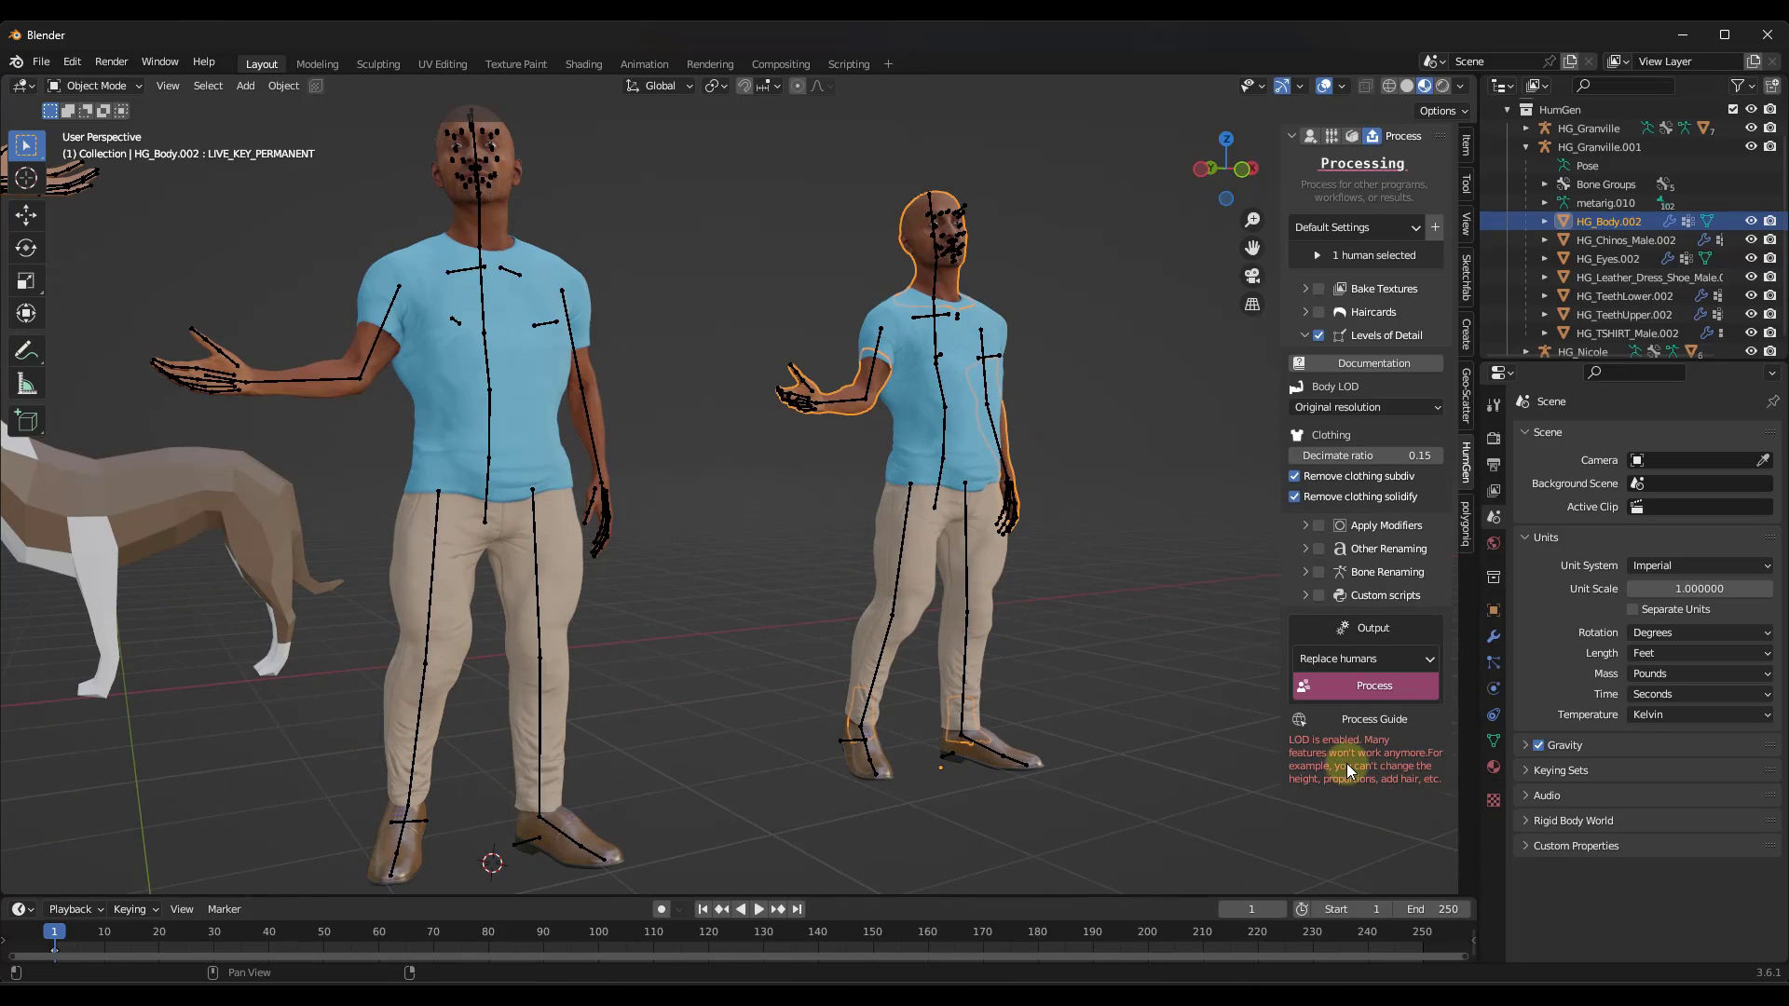
{"action": "scroll", "coordinate": [828, 468], "scroll_direction": "down", "scroll_amount": 1}
{"action": "scroll", "coordinate": [852, 319], "scroll_direction": "up", "scroll_amount": 1}
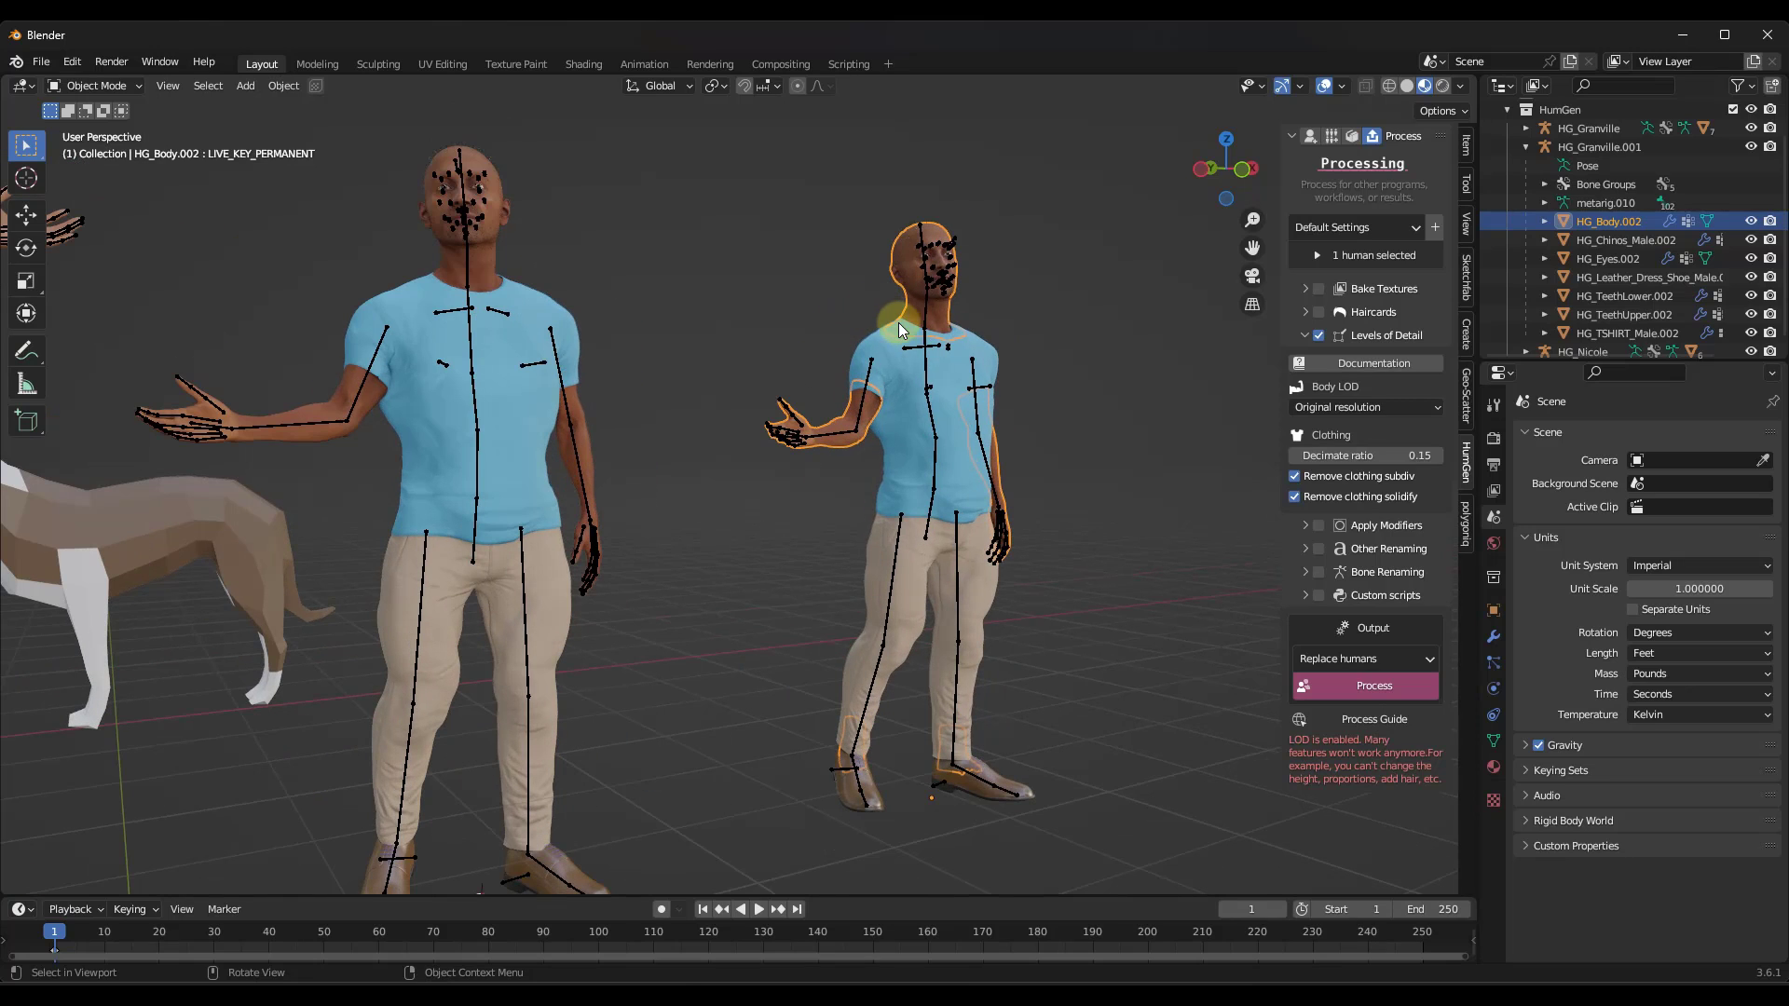
{"action": "left_click", "coordinate": [1358, 689]}
Display the scene in wireframe shading and compare the processed human's mesh density with the original's
{"action": "middle_click_drag", "start_coordinate": [1135, 521], "coordinate": [814, 458]}
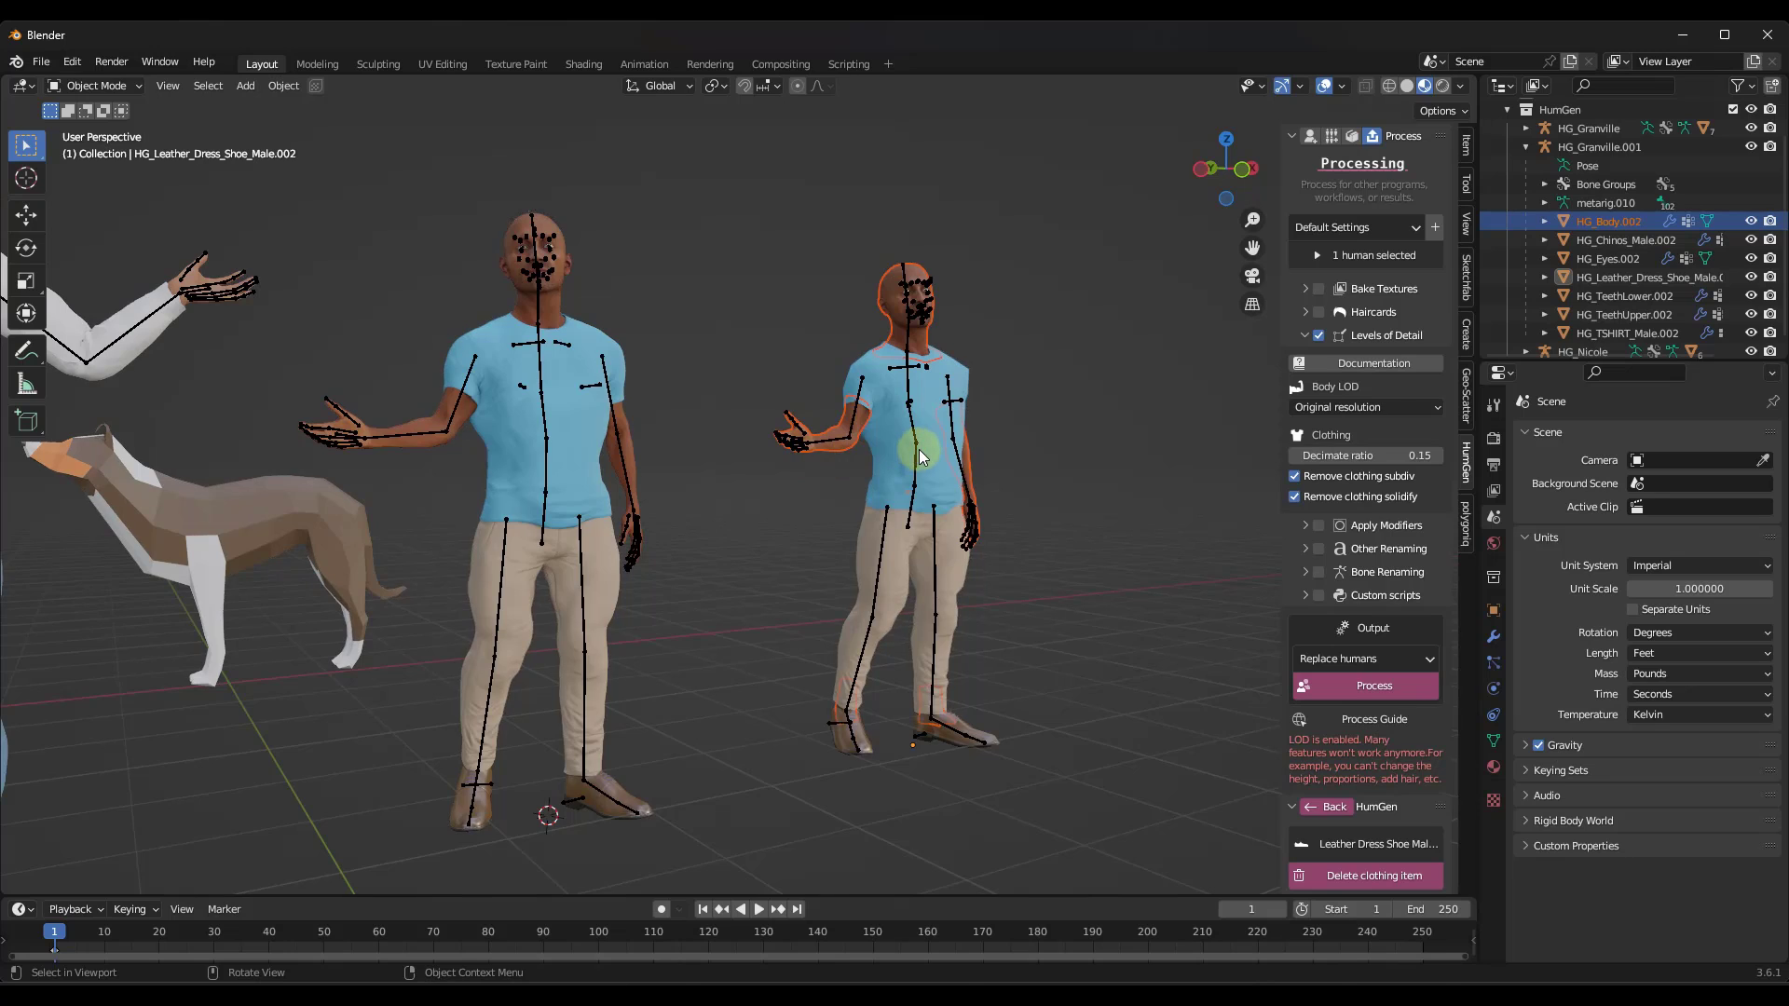
{"action": "scroll", "coordinate": [919, 449], "scroll_direction": "up", "scroll_amount": 2}
{"action": "key", "text": "z"}
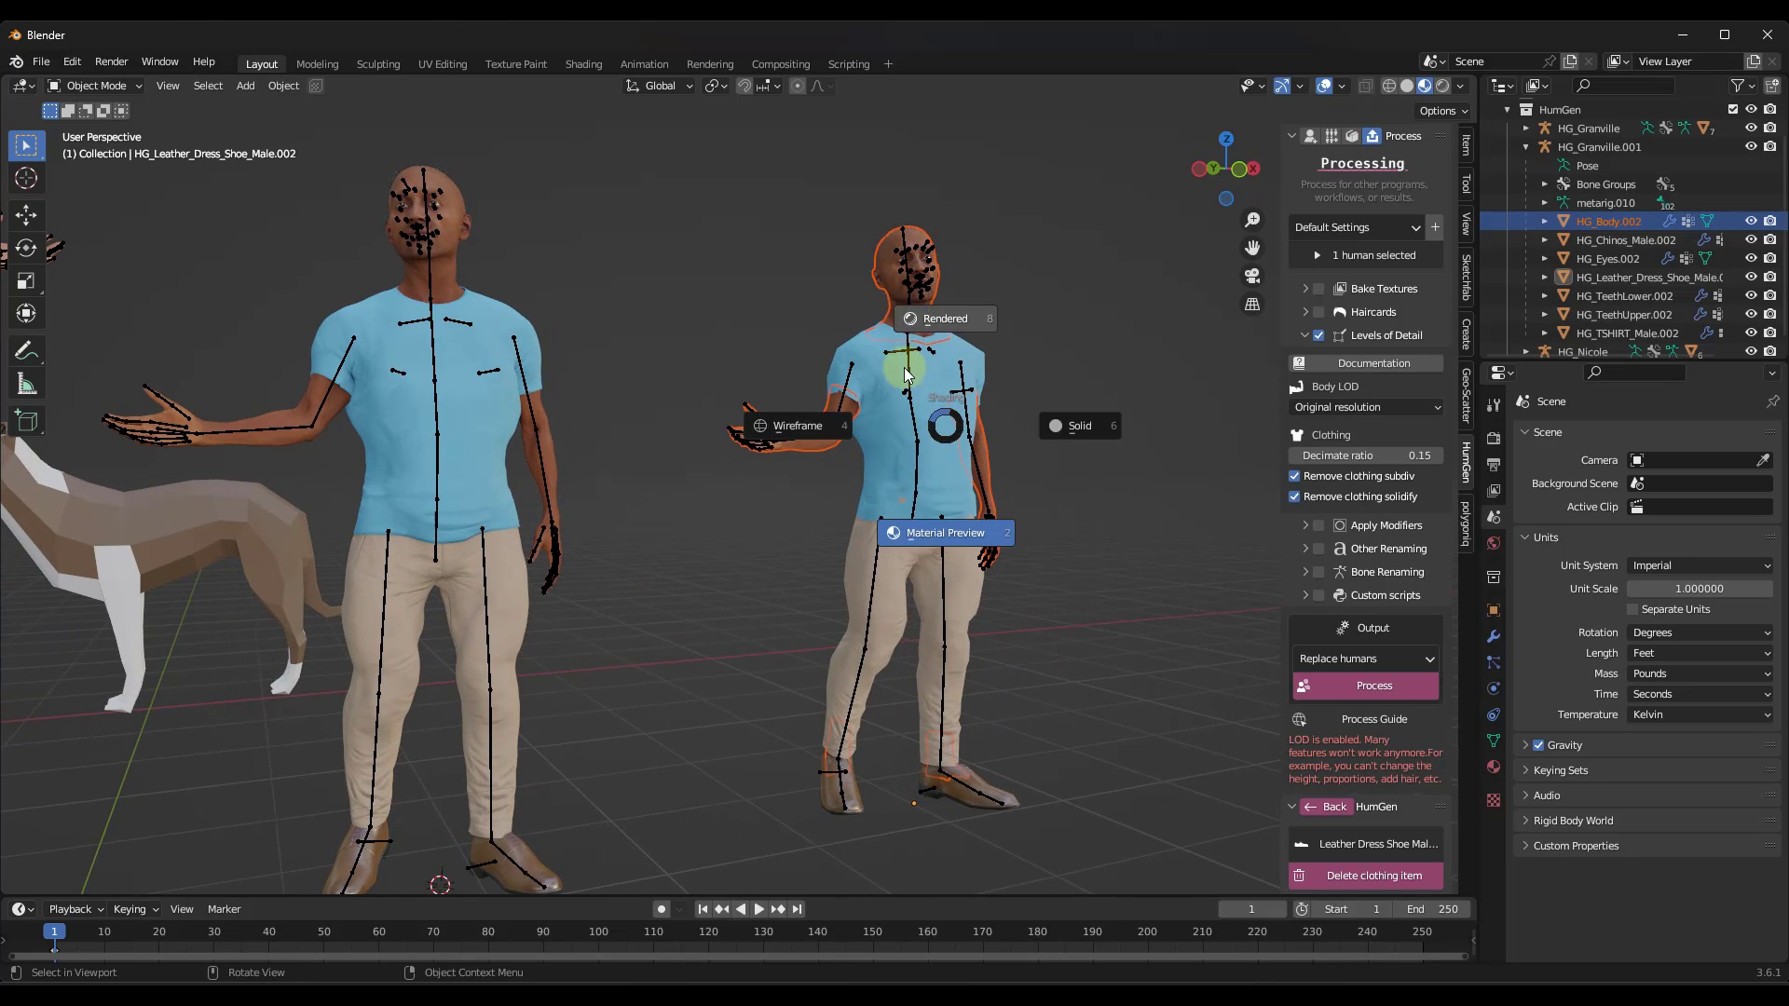
{"action": "left_click", "coordinate": [798, 427]}
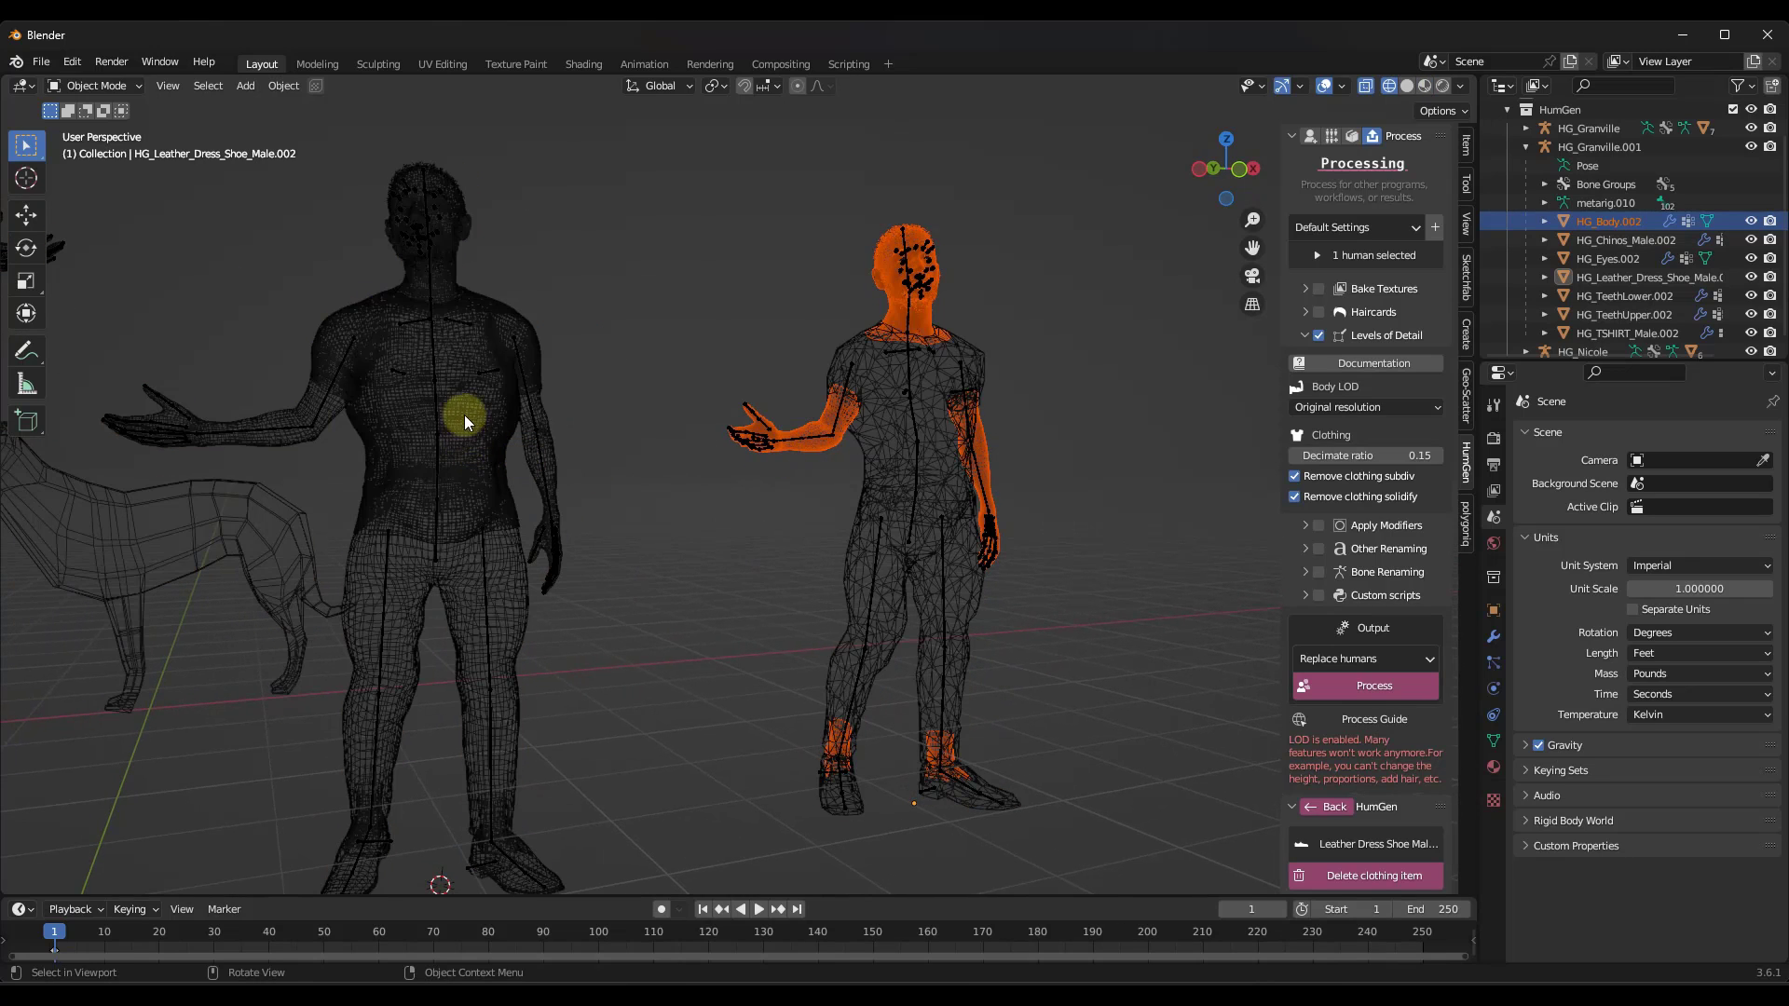
{"action": "middle_click_drag", "start_coordinate": [967, 433], "coordinate": [1080, 386]}
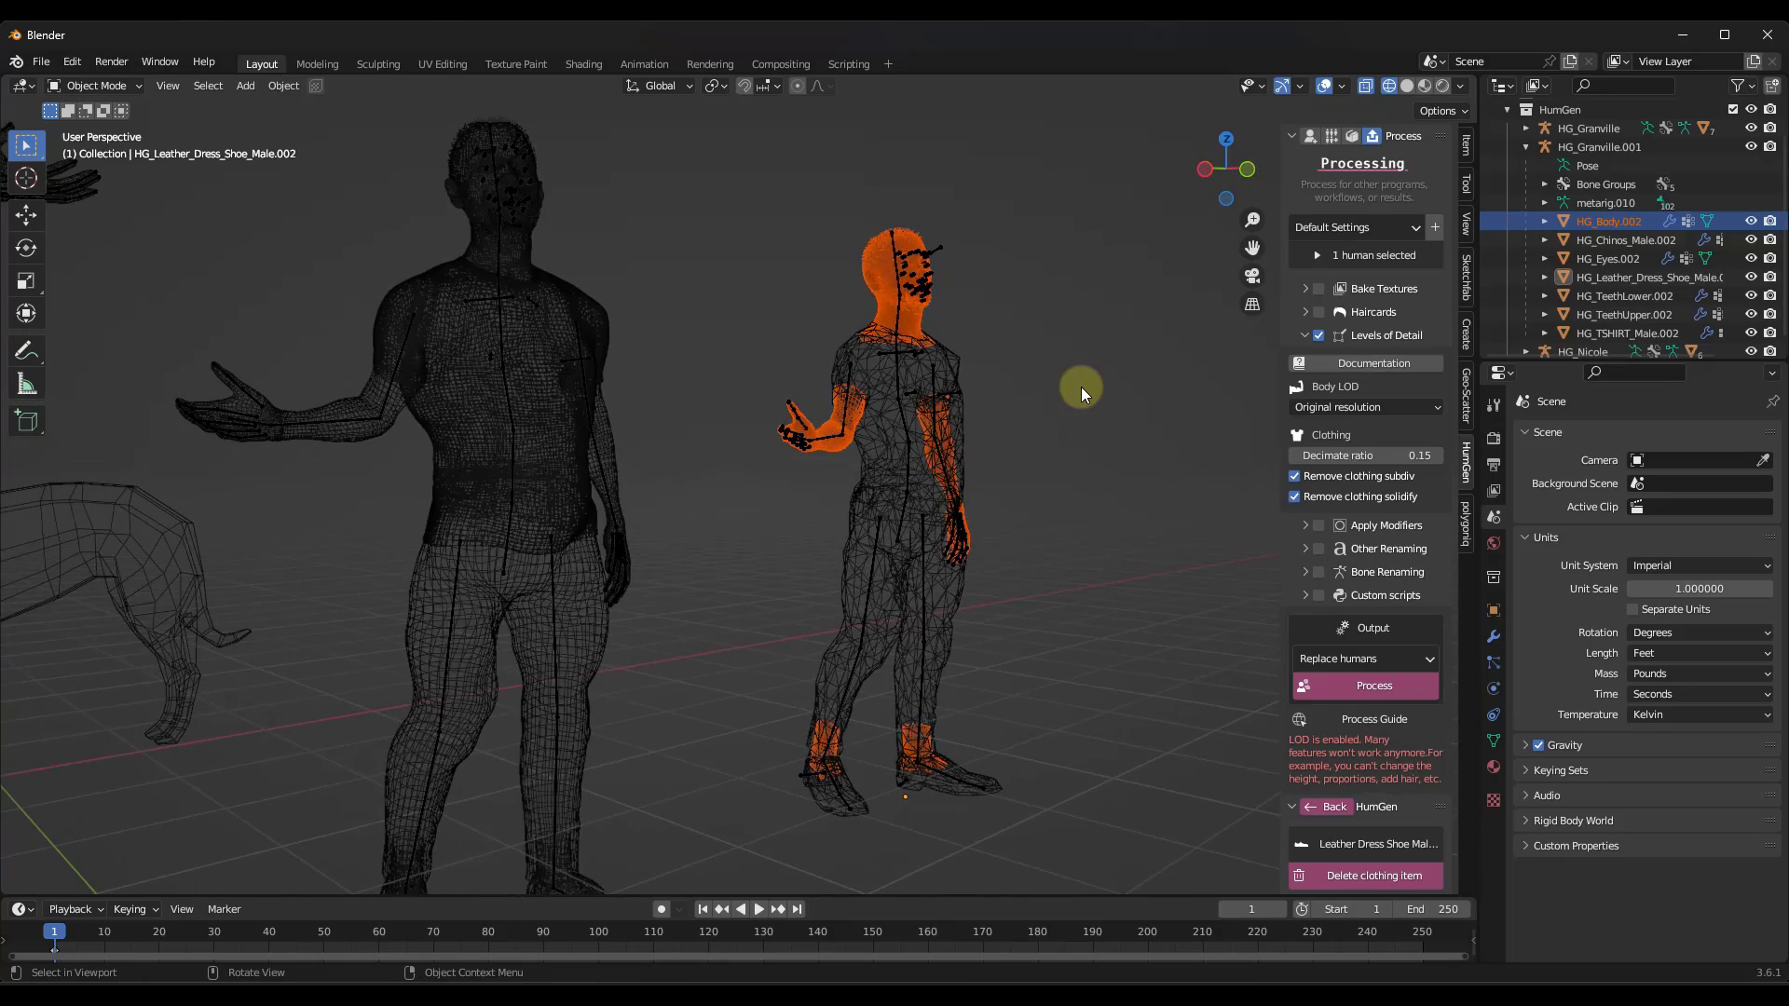
Examine the processed human's decimated T-shirt and chinos in wireframe, comparing their mesh density with the original human's clothing
{"action": "left_click", "coordinate": [1081, 388]}
{"action": "middle_click_drag", "start_coordinate": [968, 364], "coordinate": [924, 370]}
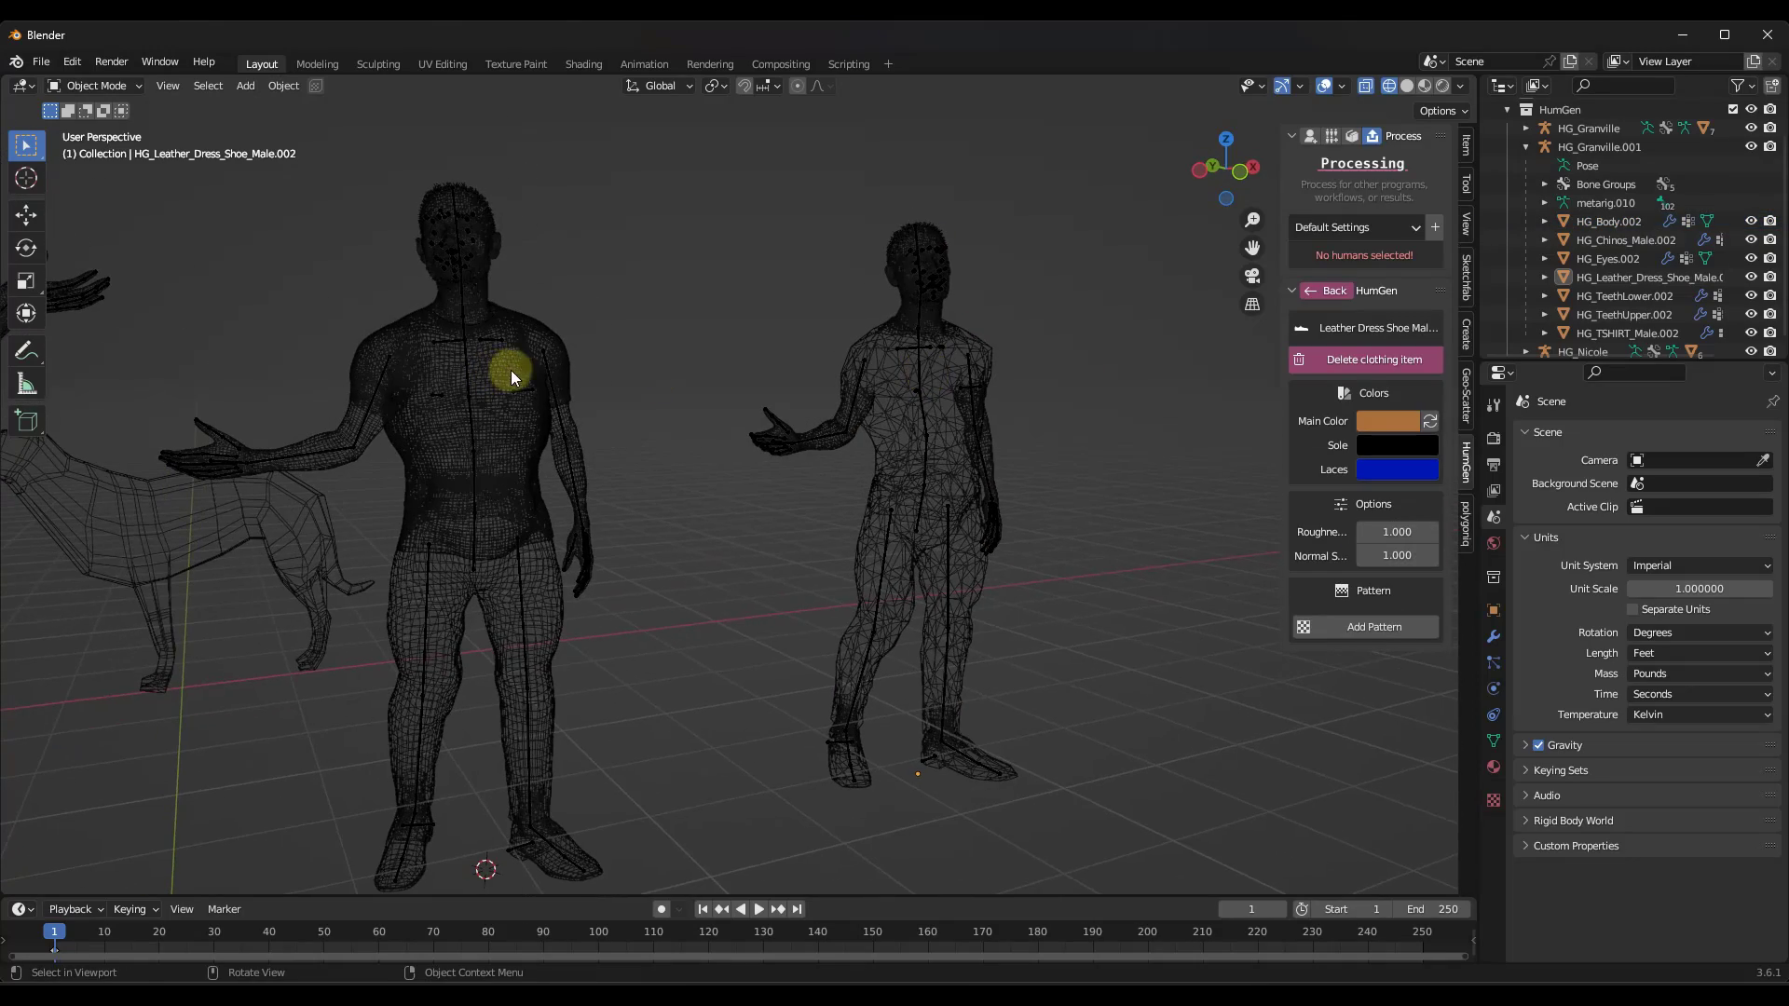
{"action": "left_click", "coordinate": [881, 369]}
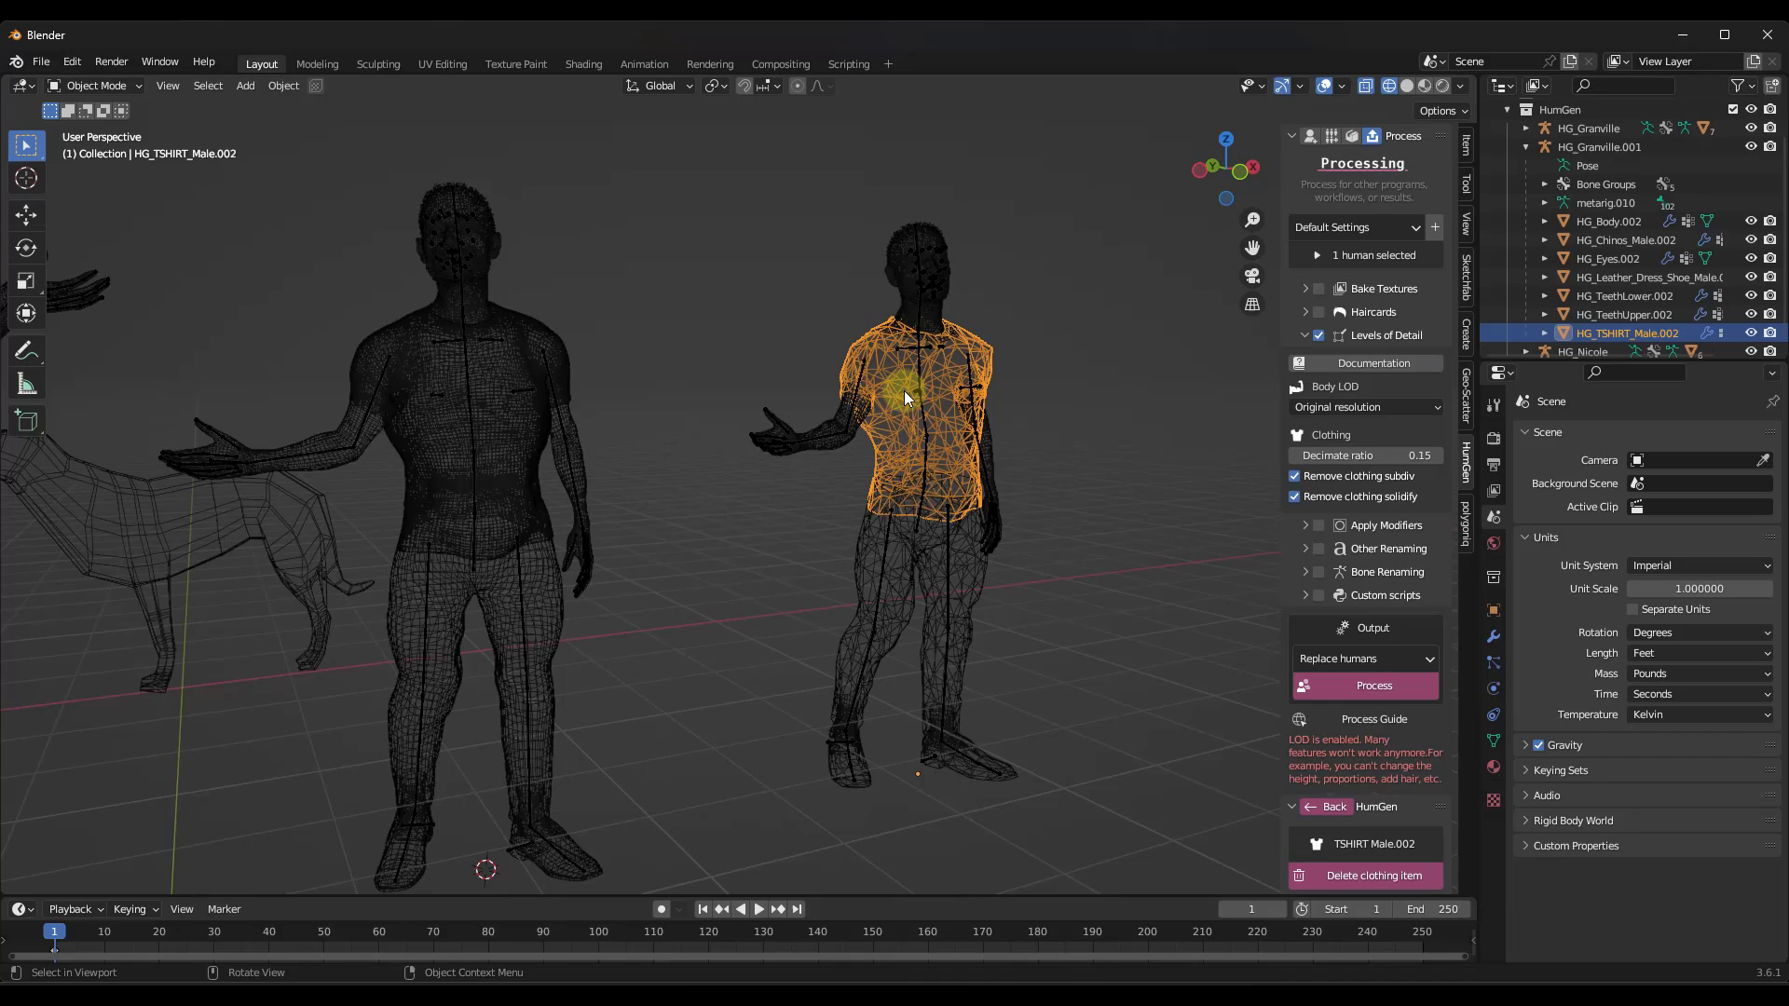
{"action": "left_click", "coordinate": [890, 586]}
{"action": "left_click", "coordinate": [1140, 547]}
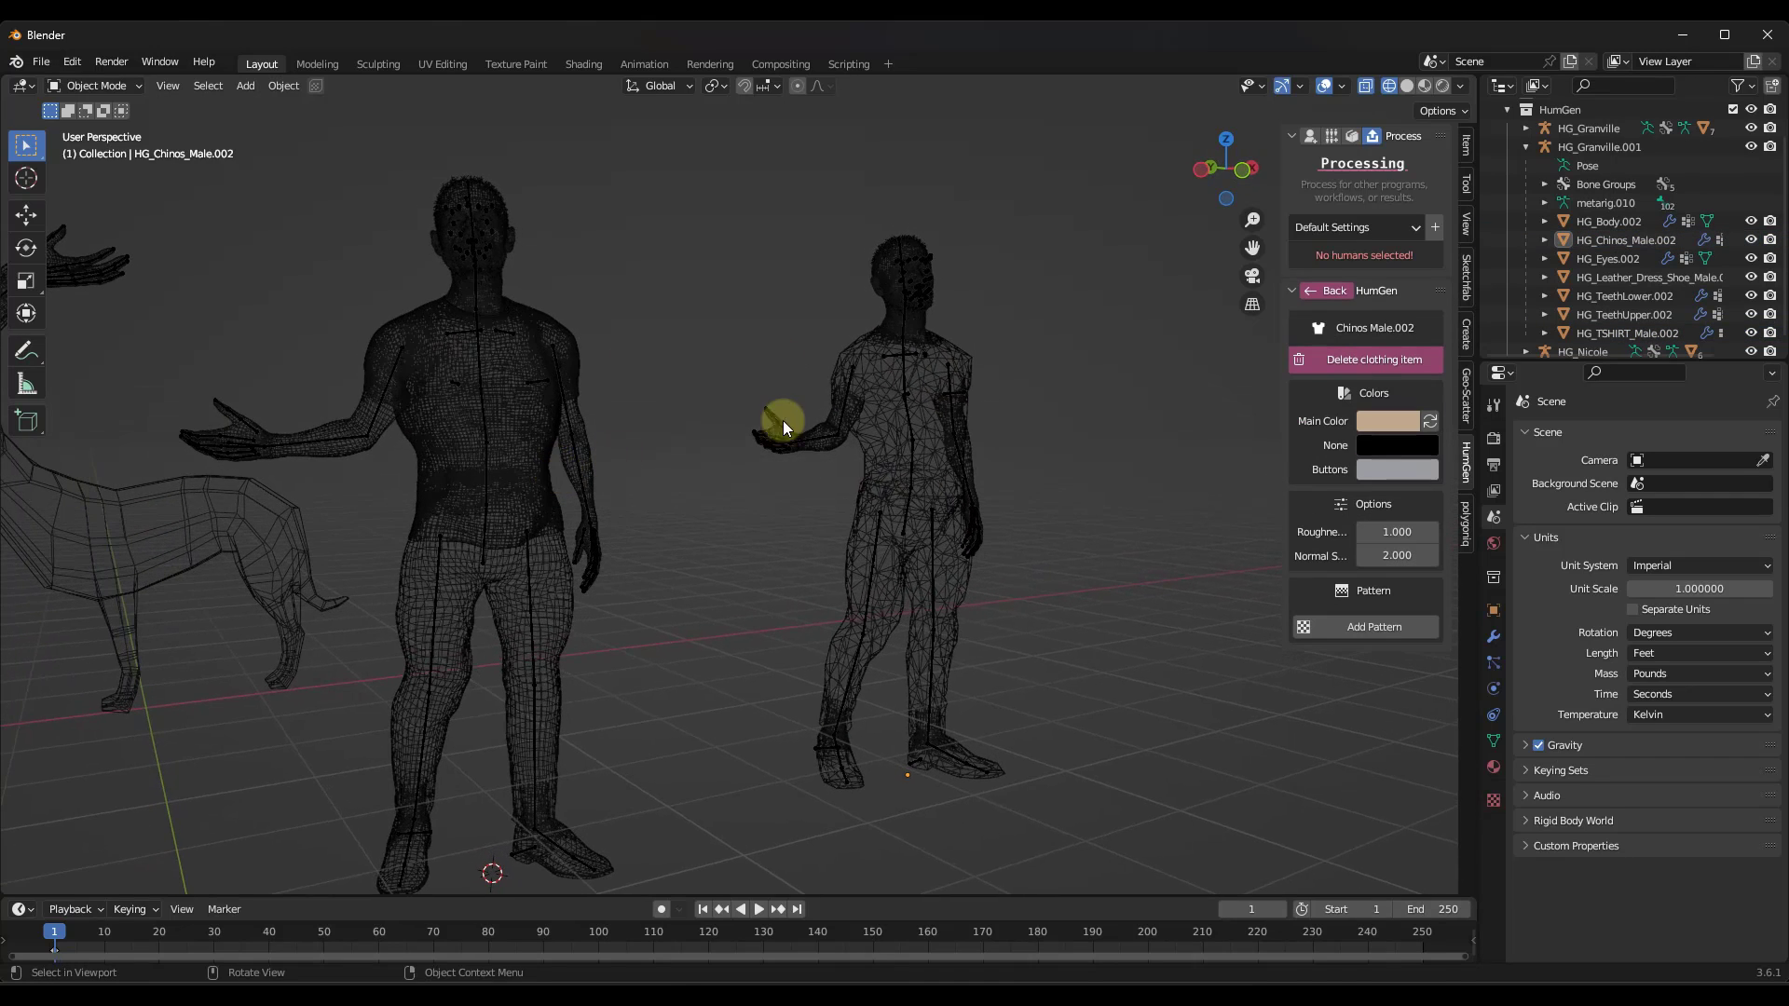
Select the processed human's rig and try to randomize its Body values, checking how the reduced clothing follows the body
{"action": "left_click", "coordinate": [918, 368]}
{"action": "left_click", "coordinate": [922, 306]}
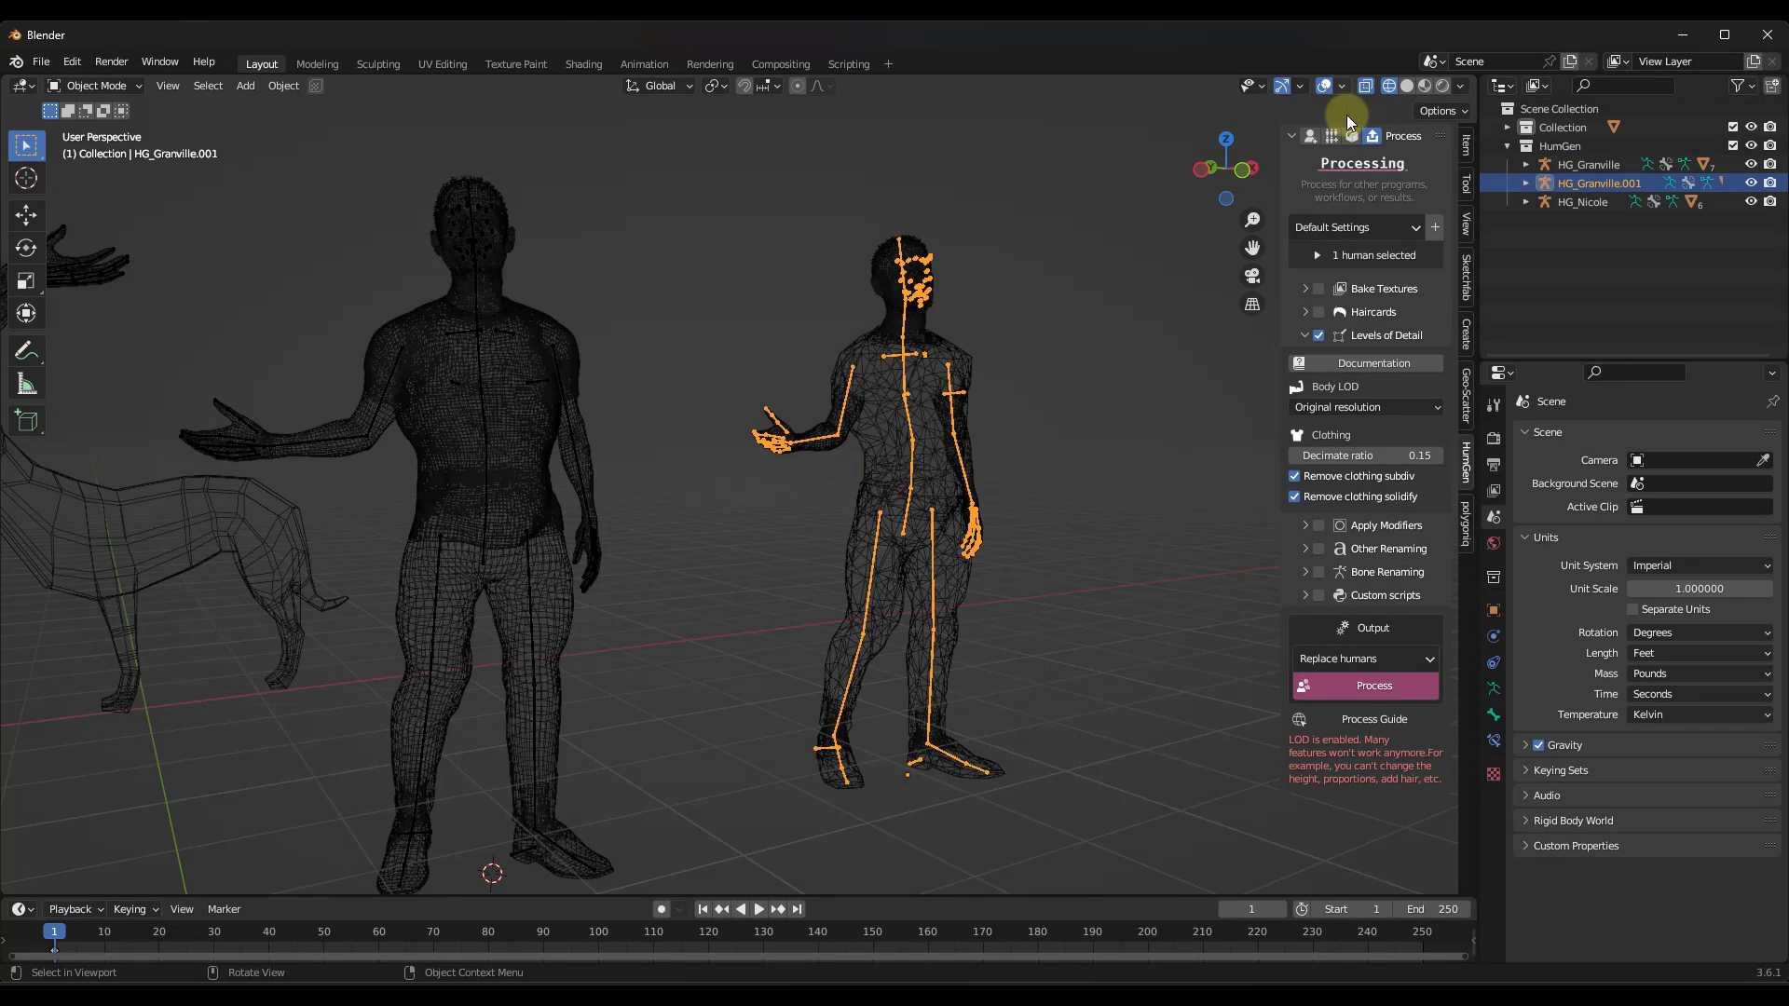
{"action": "left_click", "coordinate": [1308, 135]}
{"action": "left_click", "coordinate": [1333, 224]}
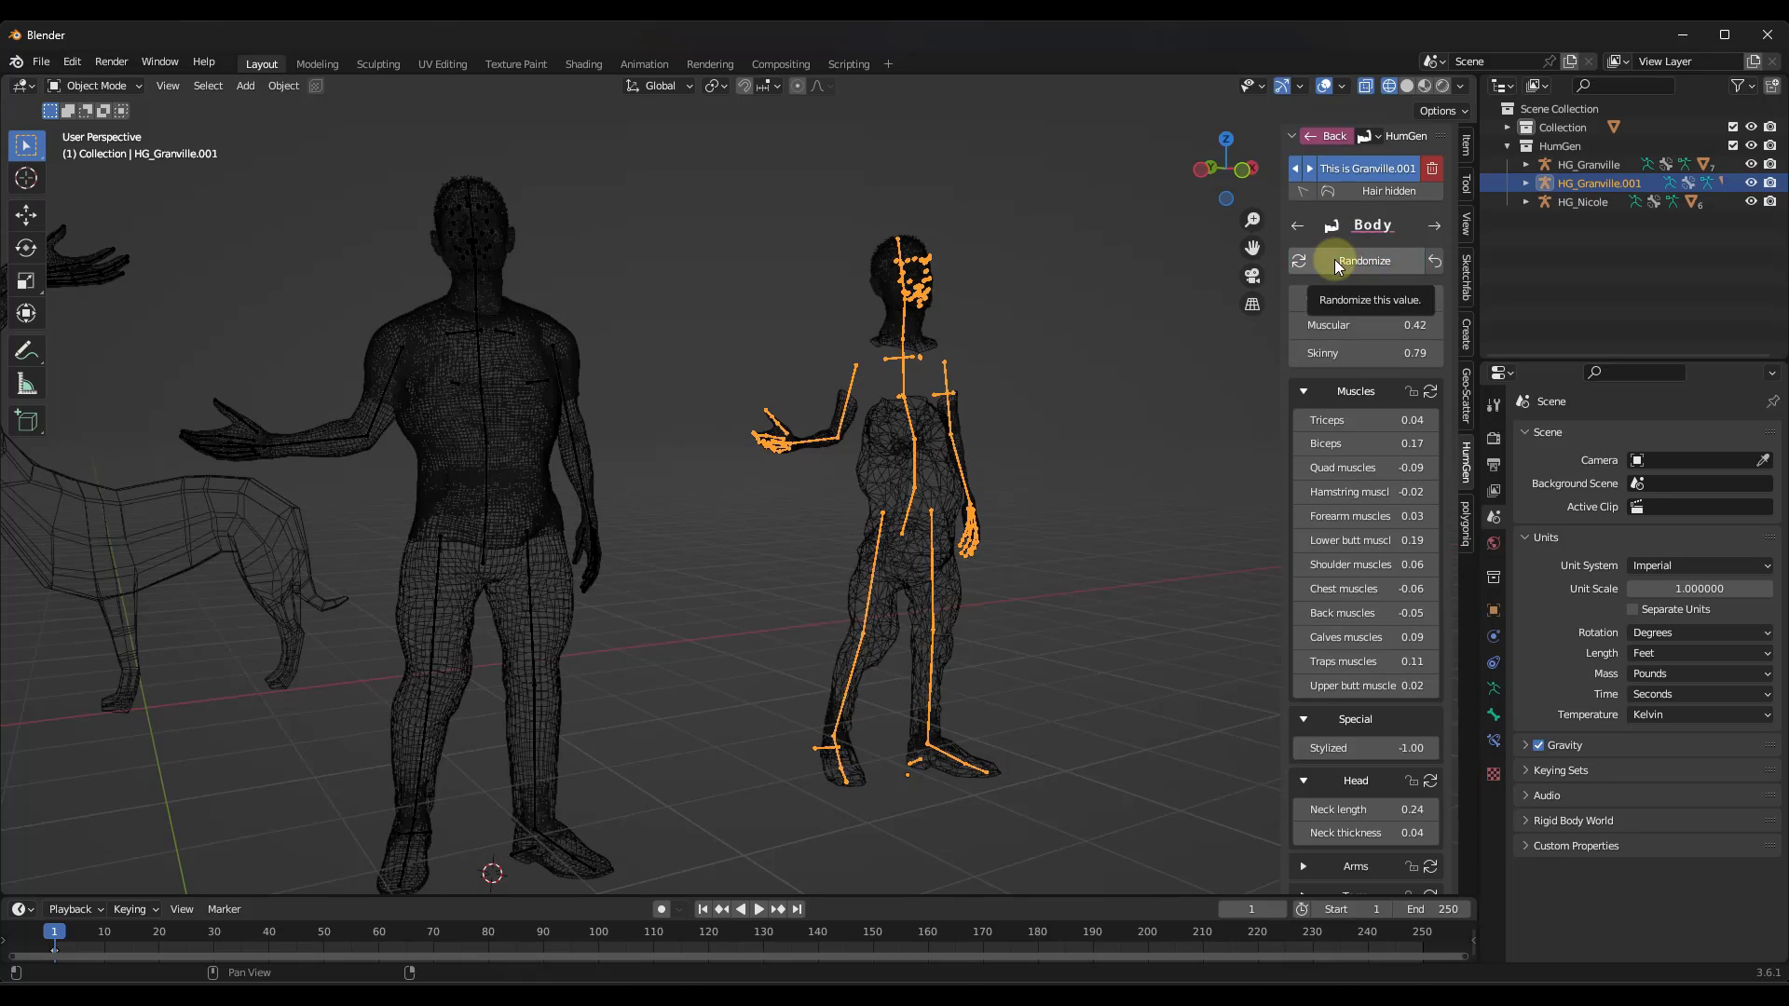
{"action": "left_click", "coordinate": [1359, 263]}
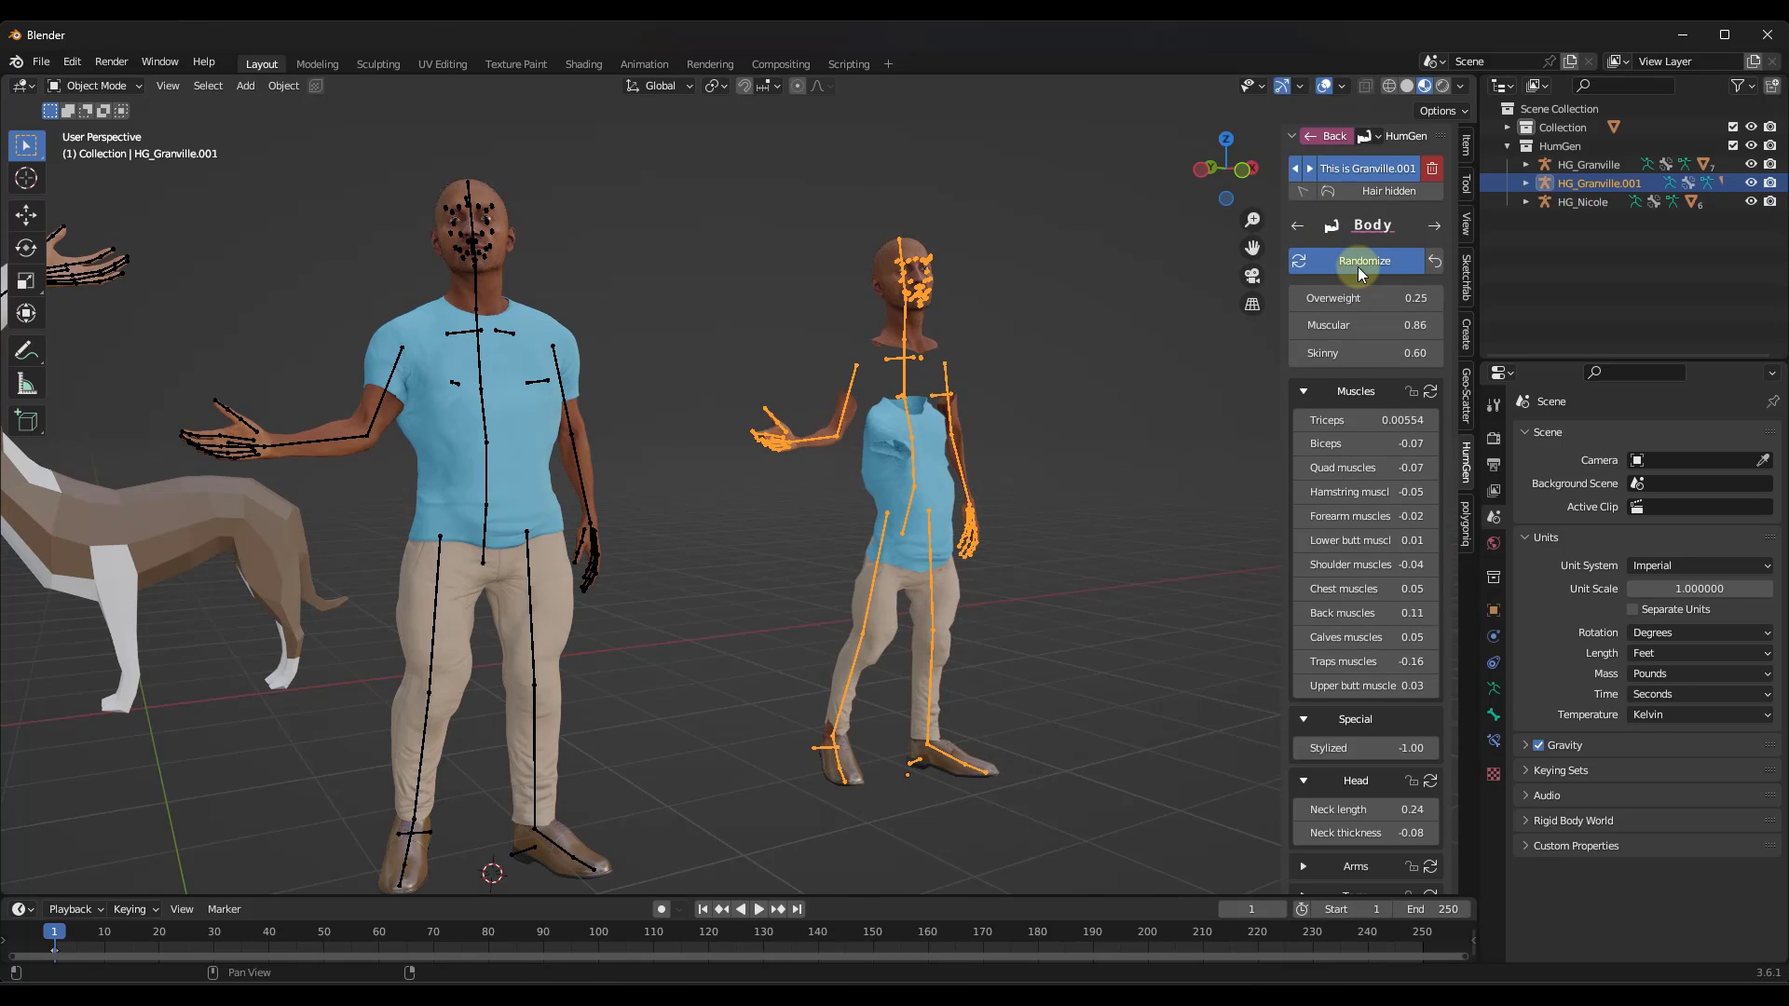
{"action": "left_click", "coordinate": [1358, 263]}
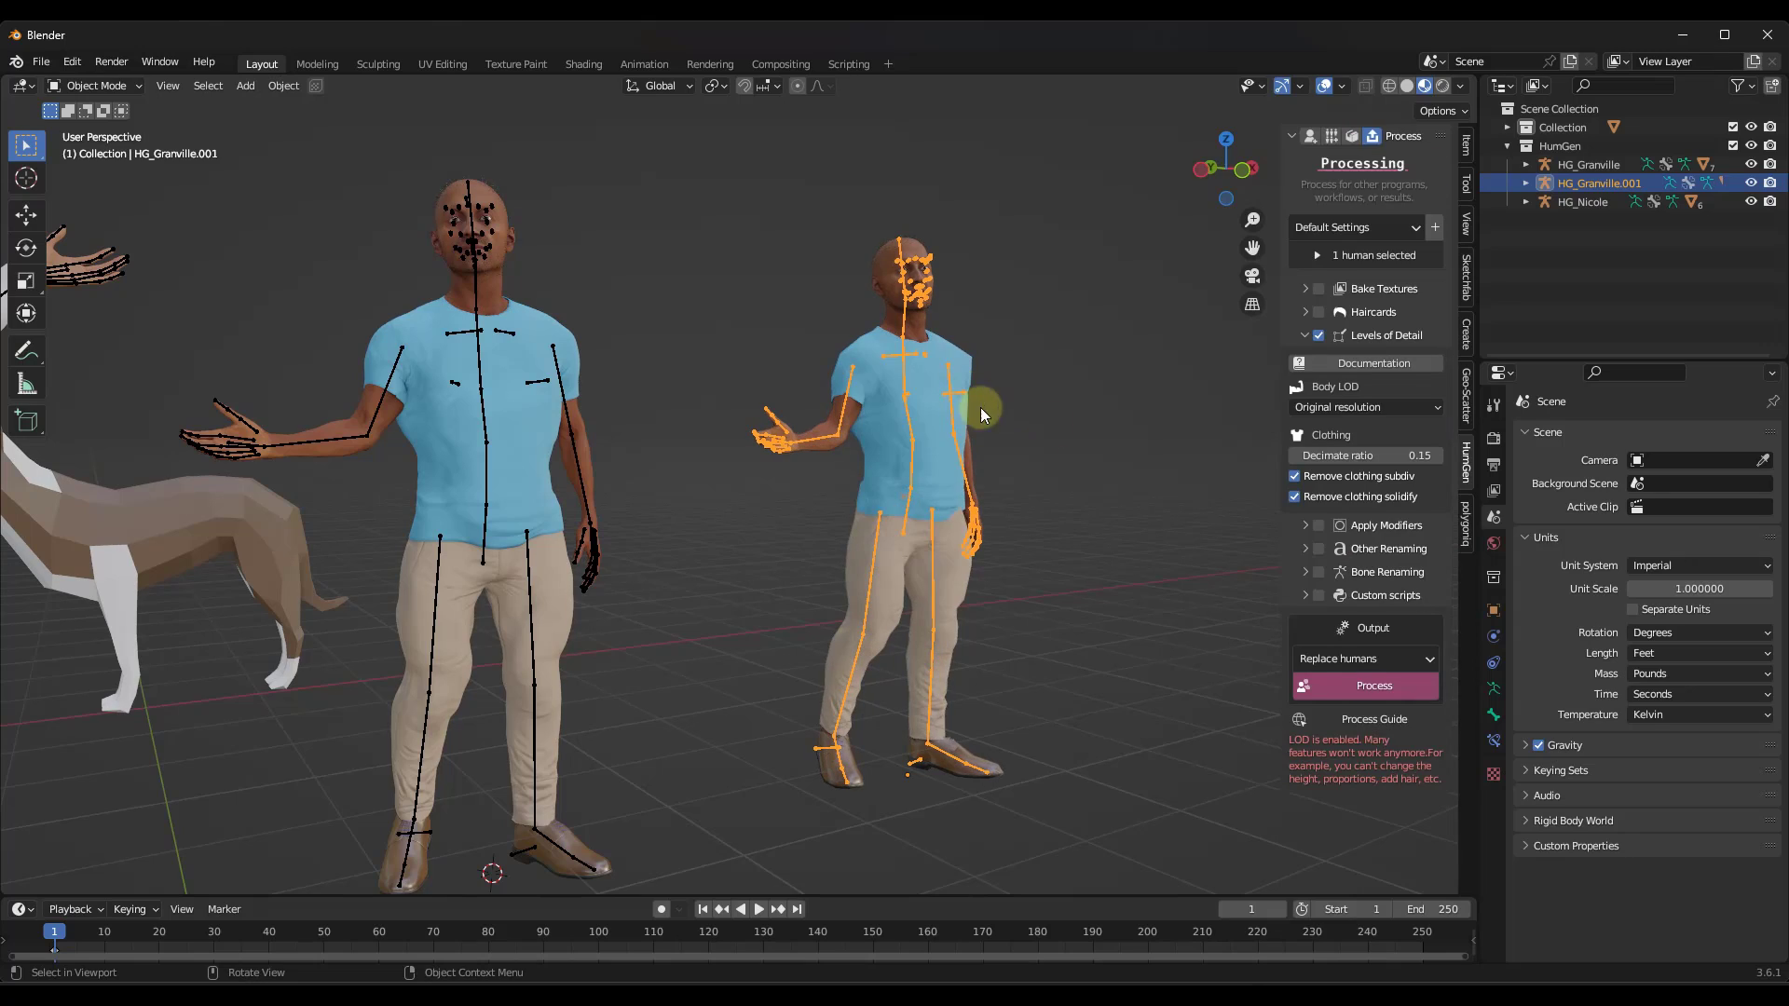
{"action": "mouse_move", "coordinate": [980, 406]}
{"action": "middle_mouse_down"}
{"action": "mouse_move", "coordinate": [1055, 426]}
{"action": "mouse_move", "coordinate": [940, 426]}
{"action": "mouse_move", "coordinate": [1130, 419]}
{"action": "mouse_move", "coordinate": [973, 398]}
{"action": "middle_mouse_up"}
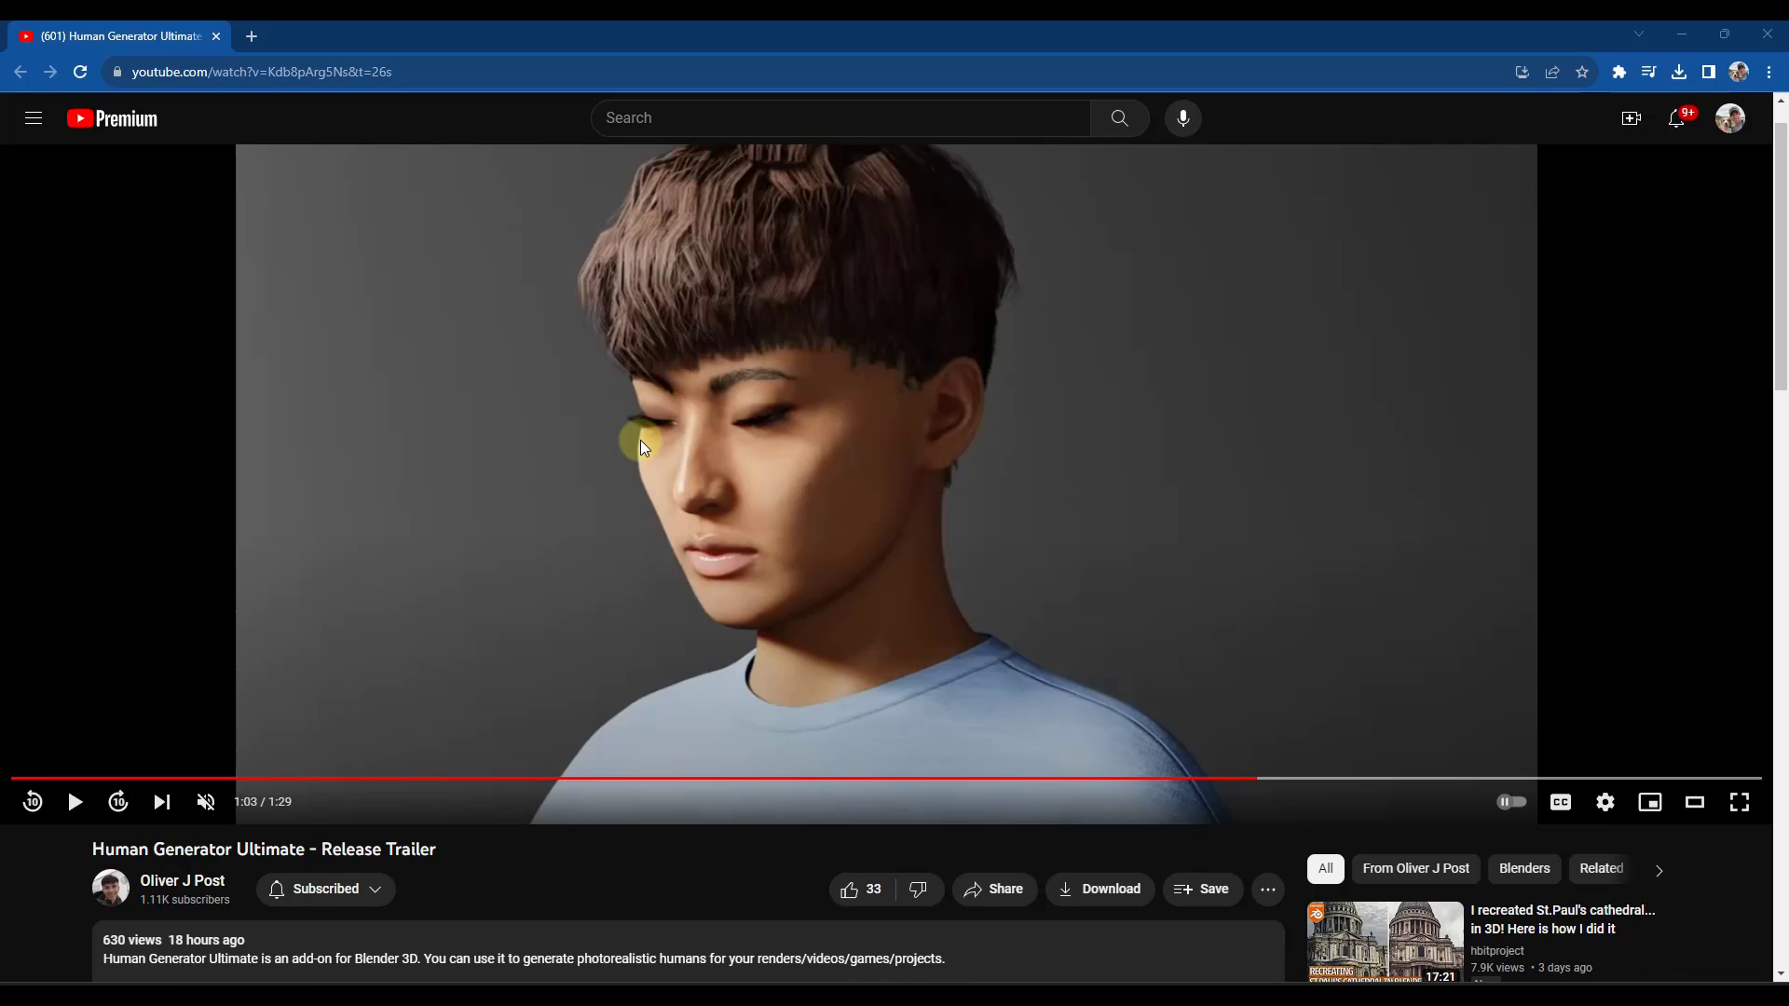
Switch to the Ultimate release trailer on YouTube and play its Auto Texture Baking segment
{"action": "left_click", "coordinate": [641, 440]}
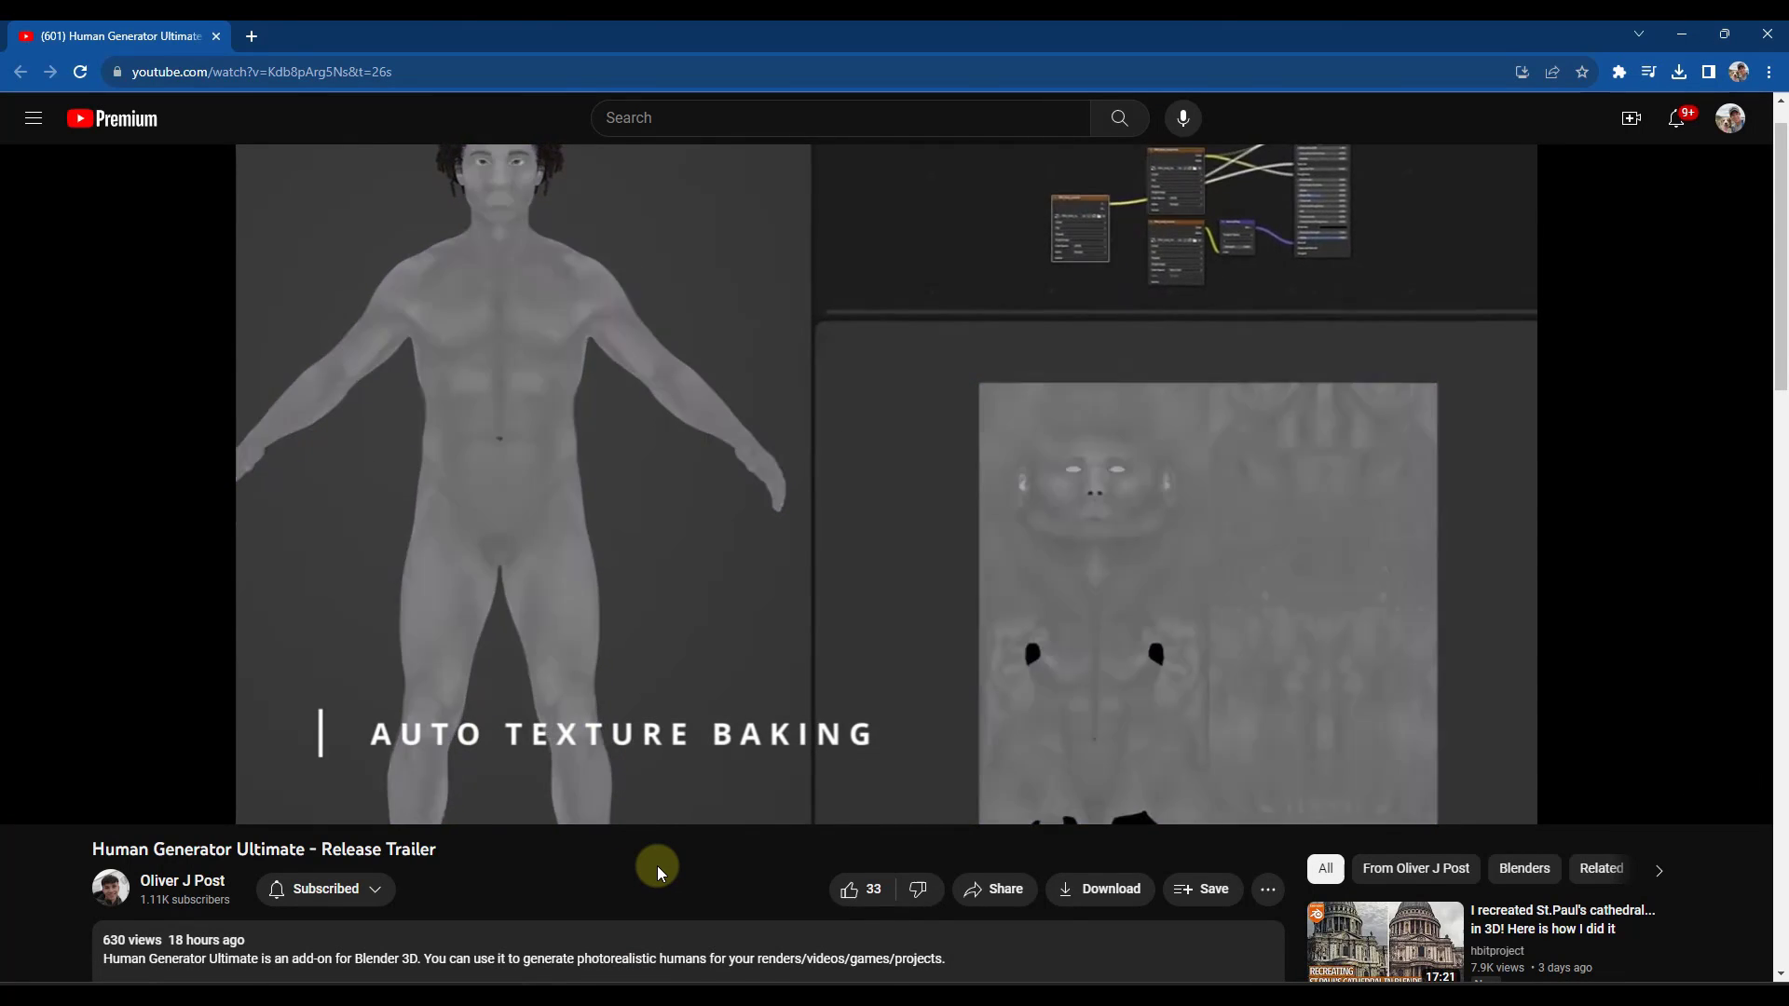